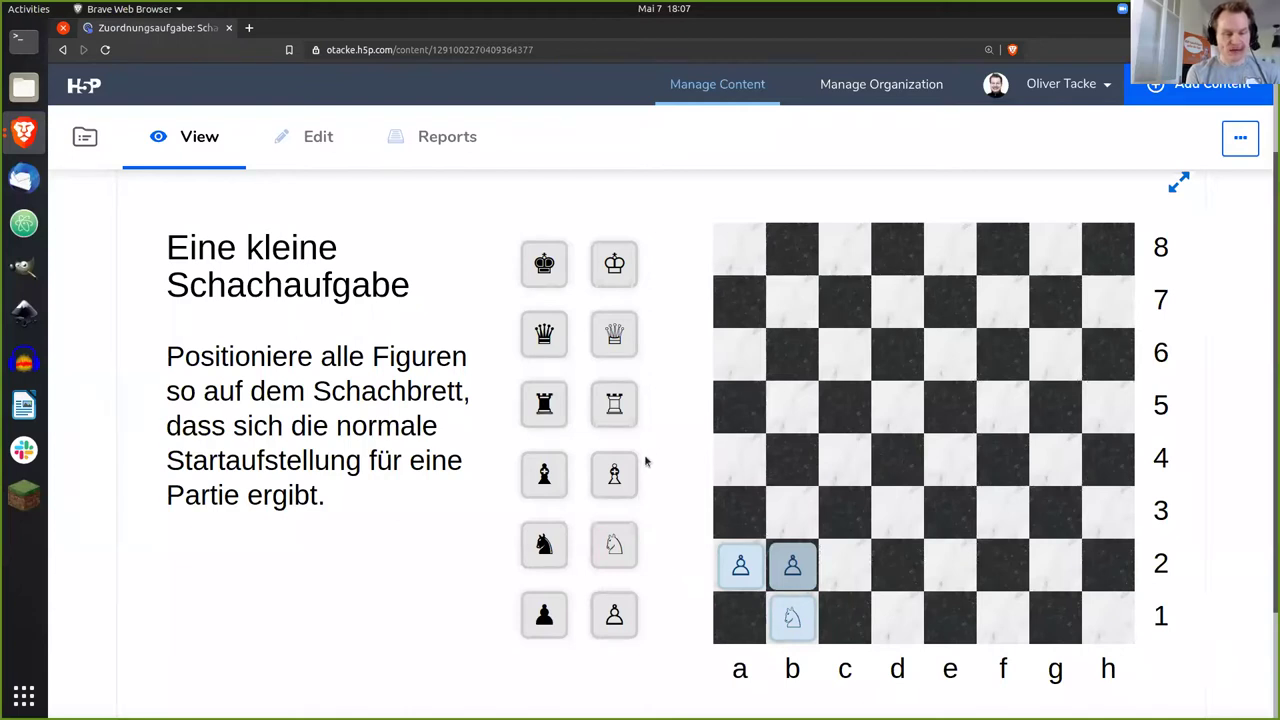
Step: Place the white rook on square c1 of the chess task and check the answers
left_click_drag(614, 408, 845, 618)
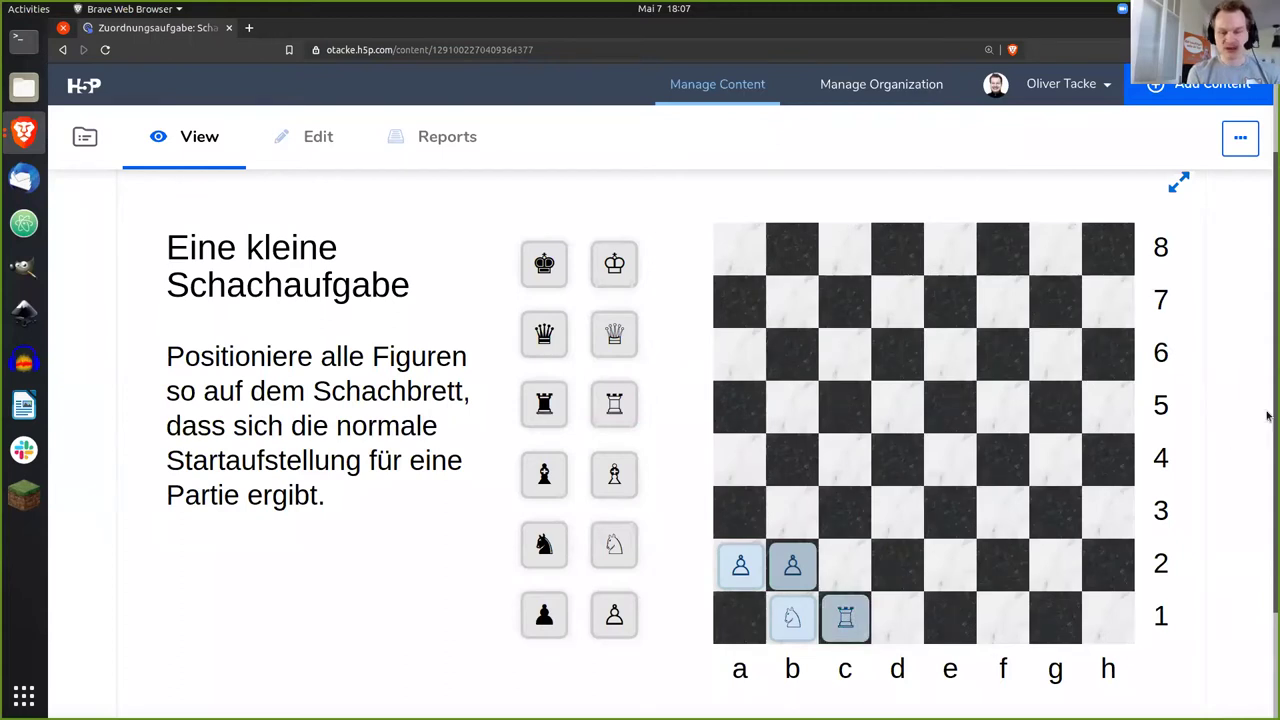
scroll(1268, 455, "down", 1)
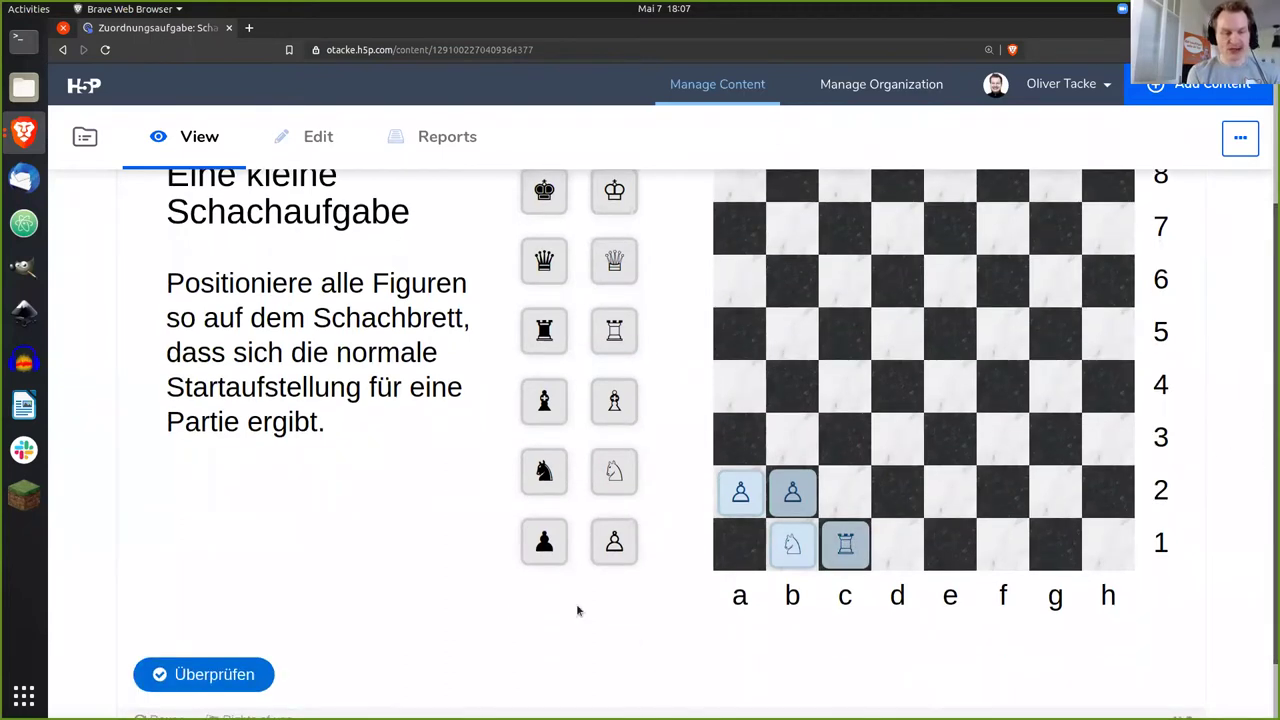
left_click(252, 678)
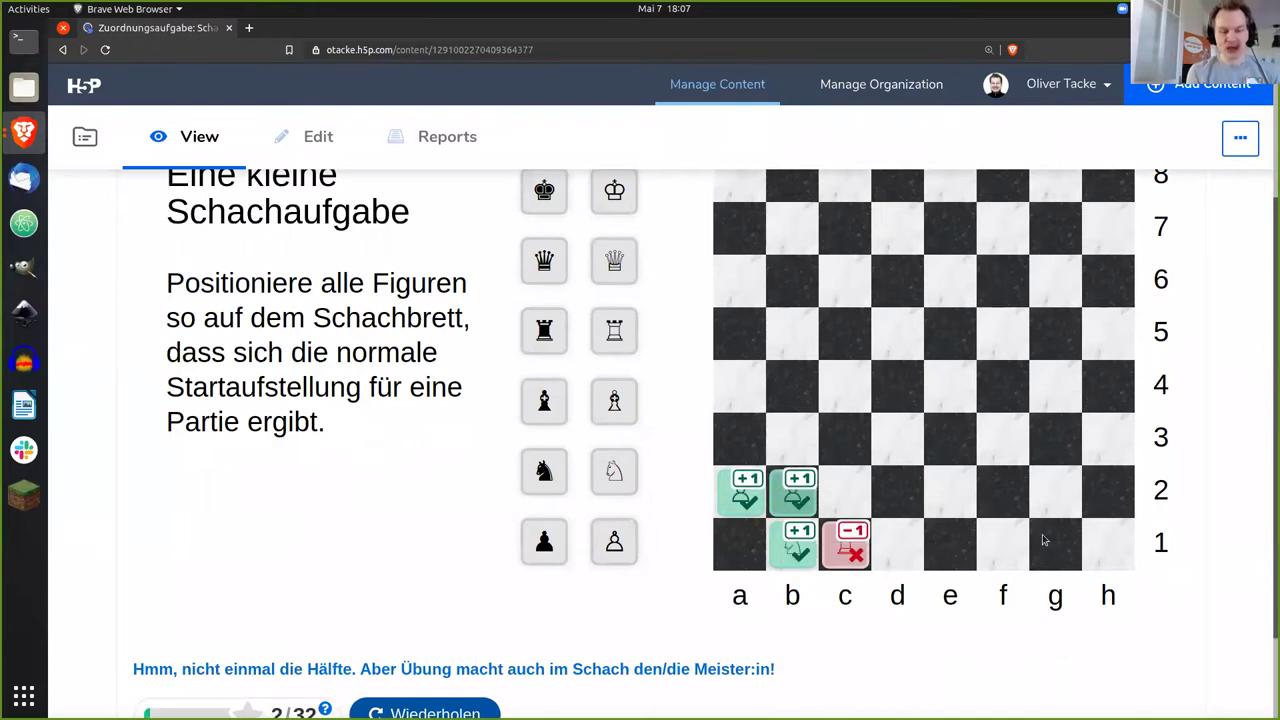
scroll(1267, 489, "up", 1)
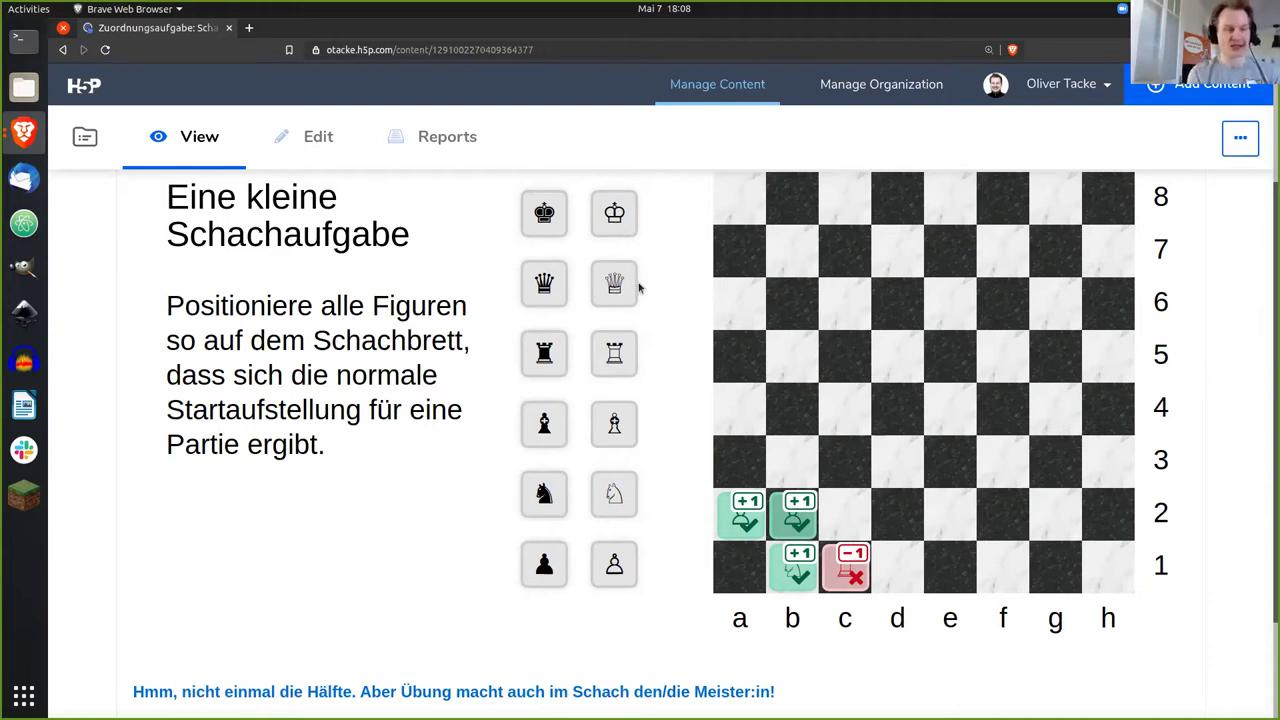
Step: Open the content "Zuordnungsaufgabe: Unregelmäßige englische Verben" from the JUK-H5P-Webinare-2020 folder
scroll(1267, 262, "up", 3)
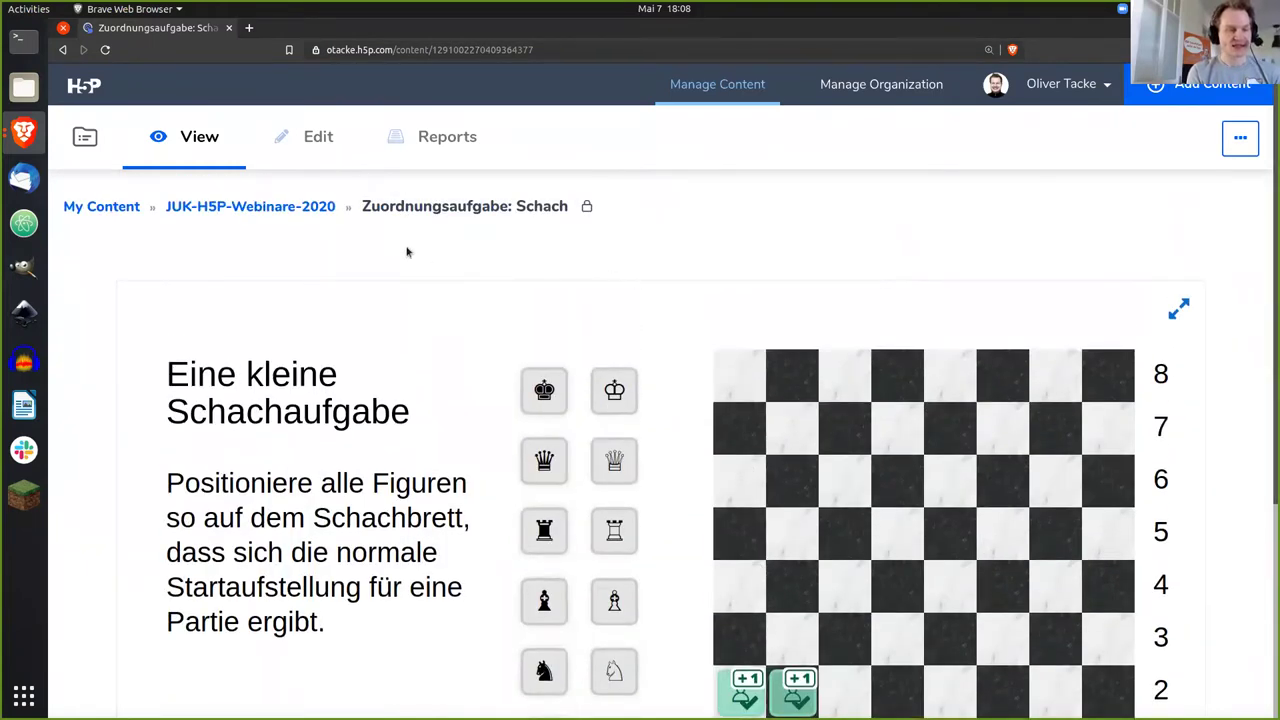
left_click(318, 212)
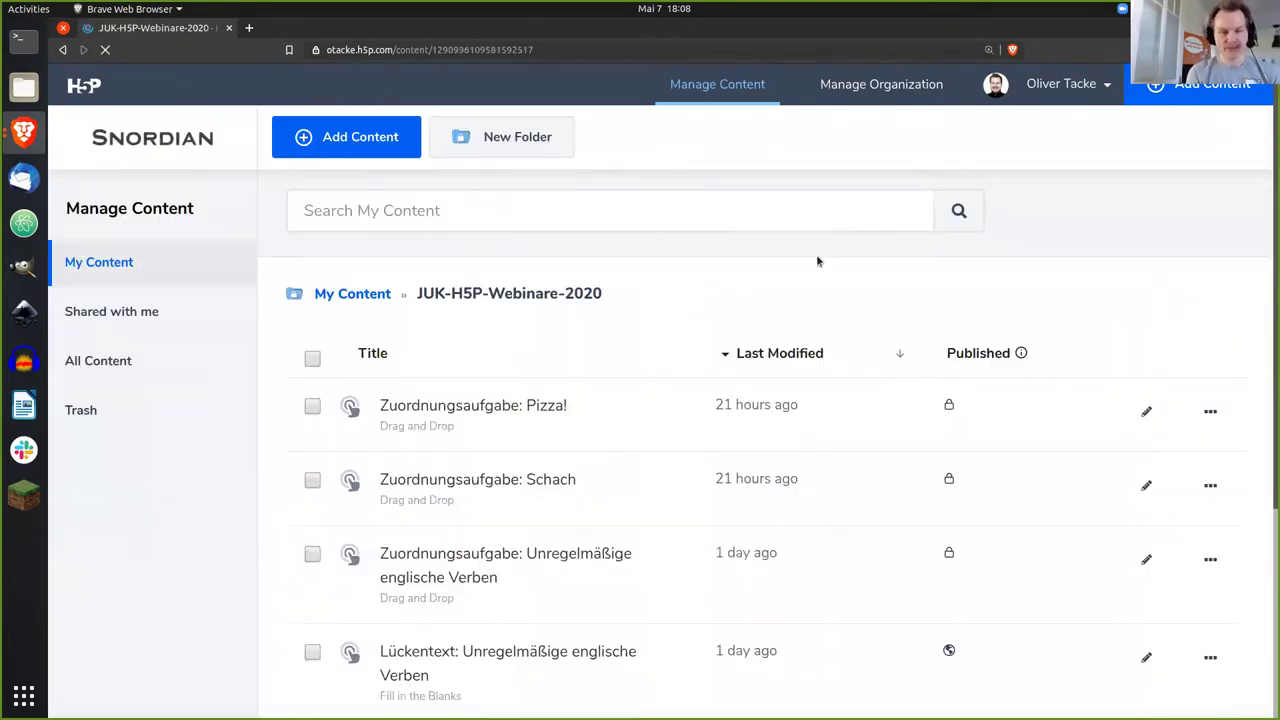
scroll(1267, 300, "down", 2)
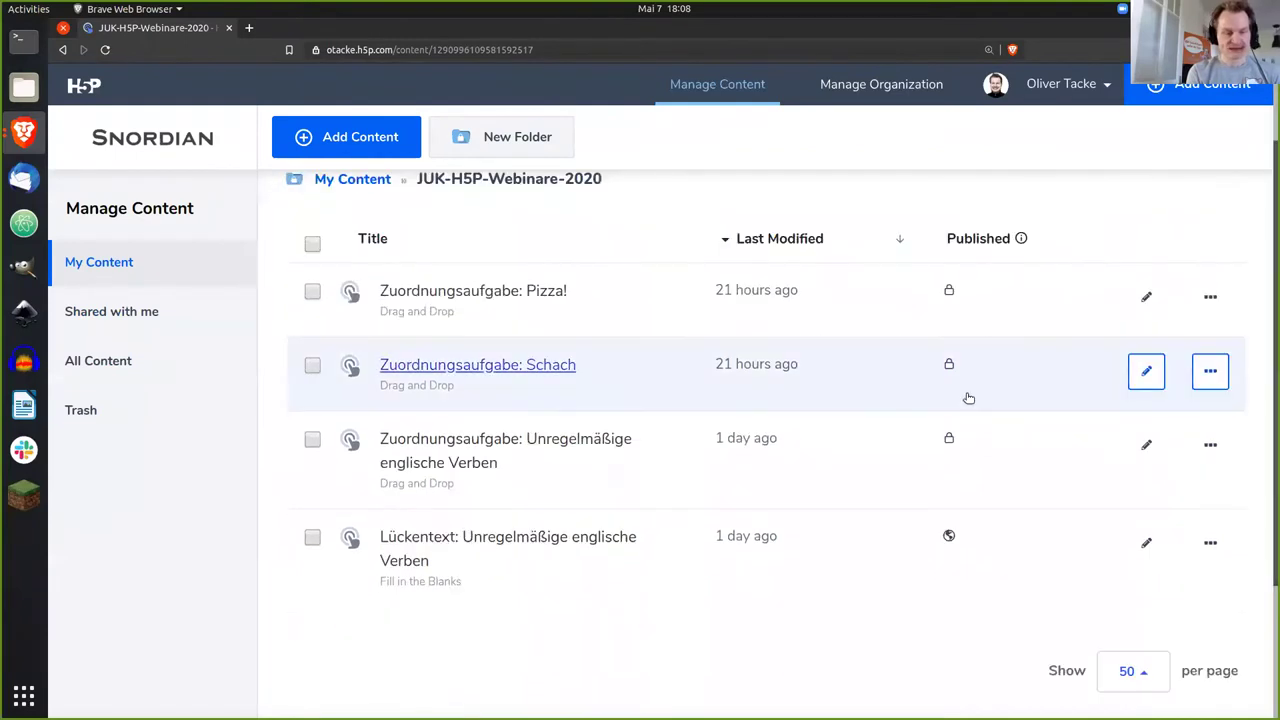
left_click(597, 444)
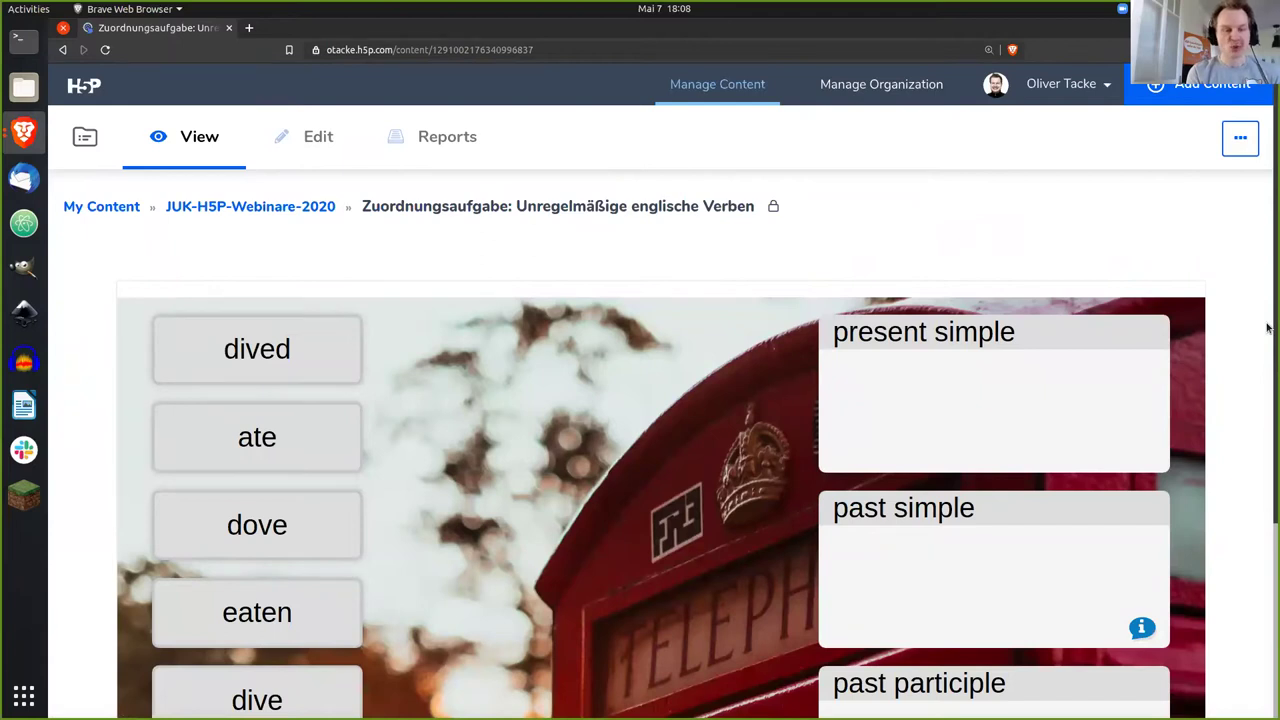
Step: Show the verb task in a full-screen browser and read the tip on the "past simple" drop zone
scroll(1267, 328, "down", 2)
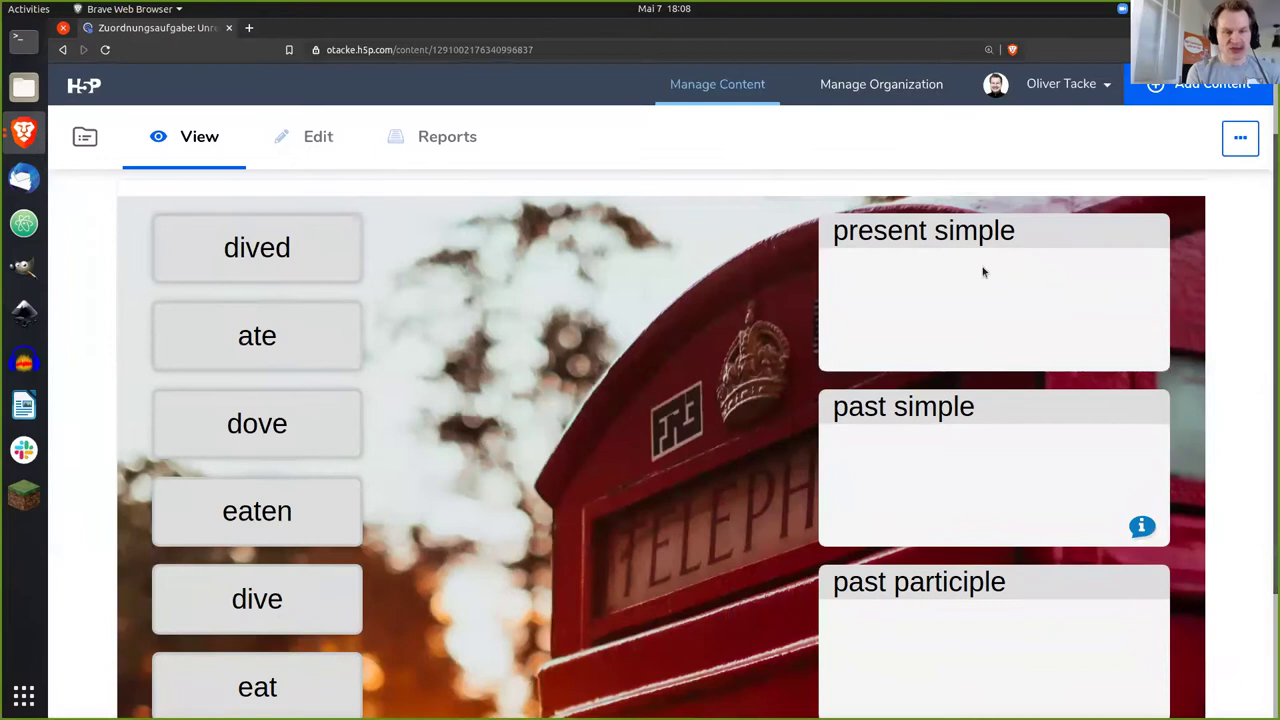
key("F11")
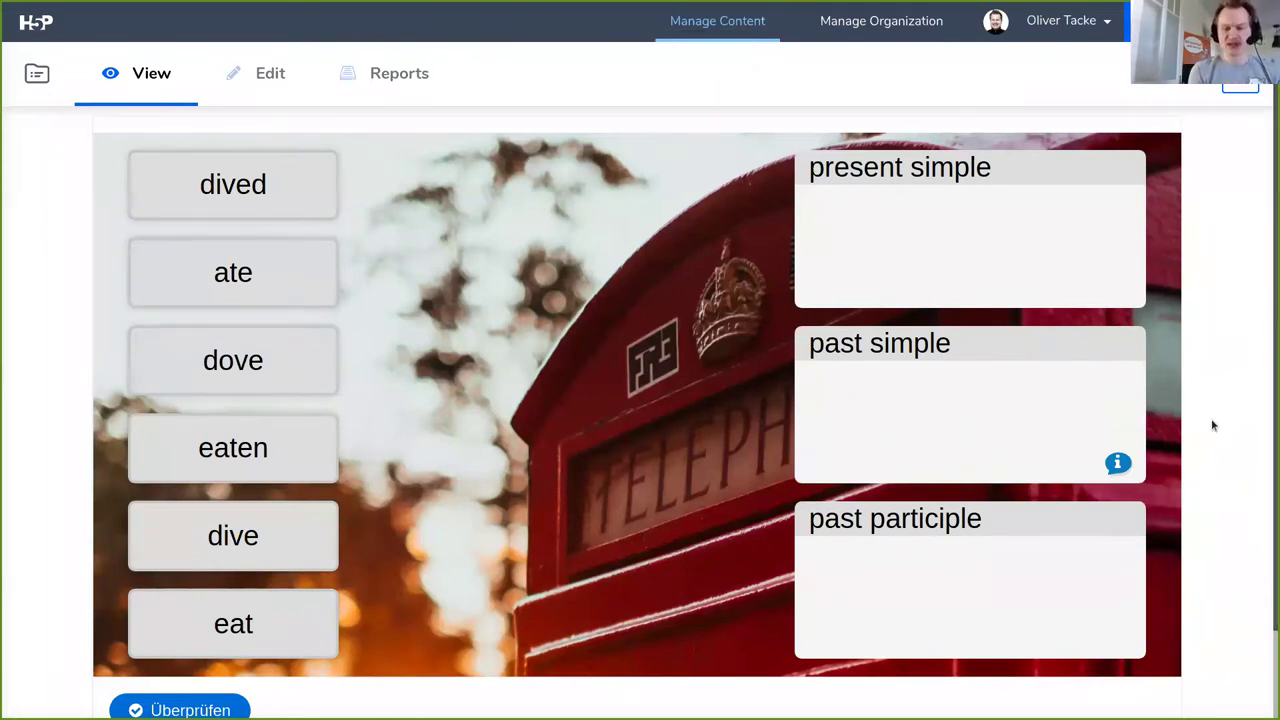
left_click(1118, 464)
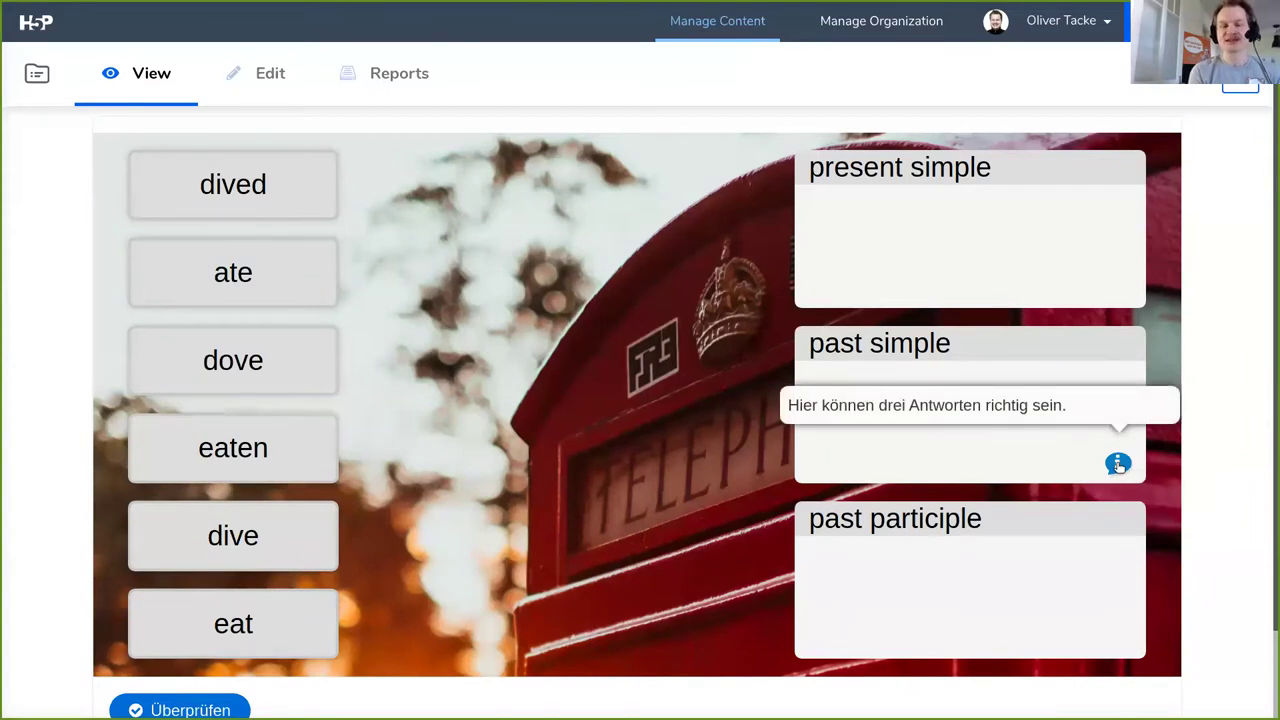
left_click(670, 420)
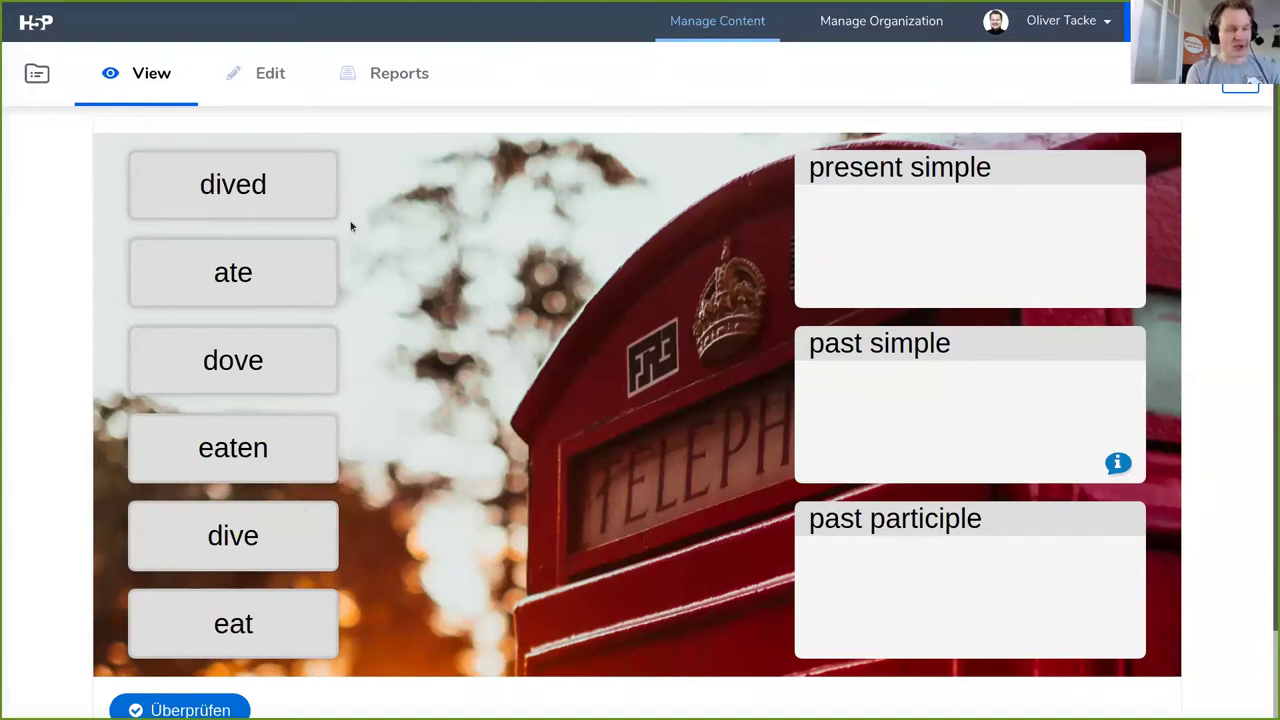
Step: Sort "dived" and "dove" into past simple, "dive" into present simple and "eaten" into past participle
left_click_drag(254, 191, 931, 423)
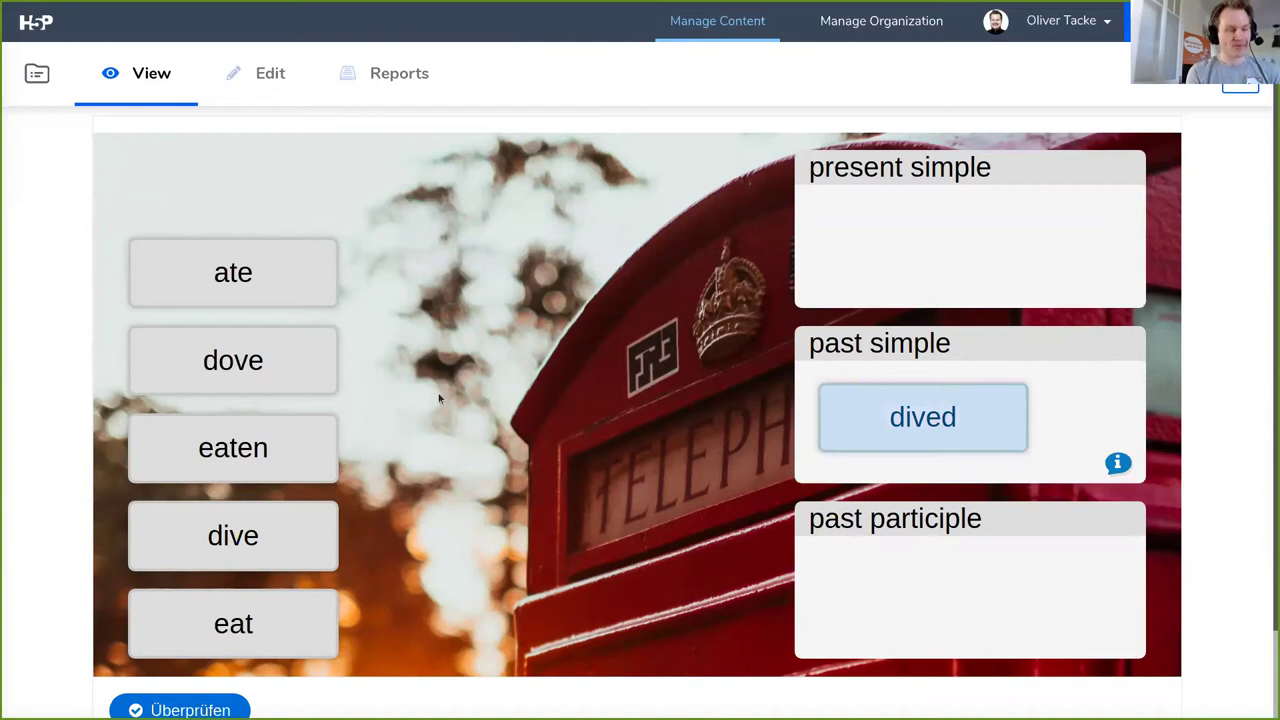
left_click_drag(302, 548, 991, 237)
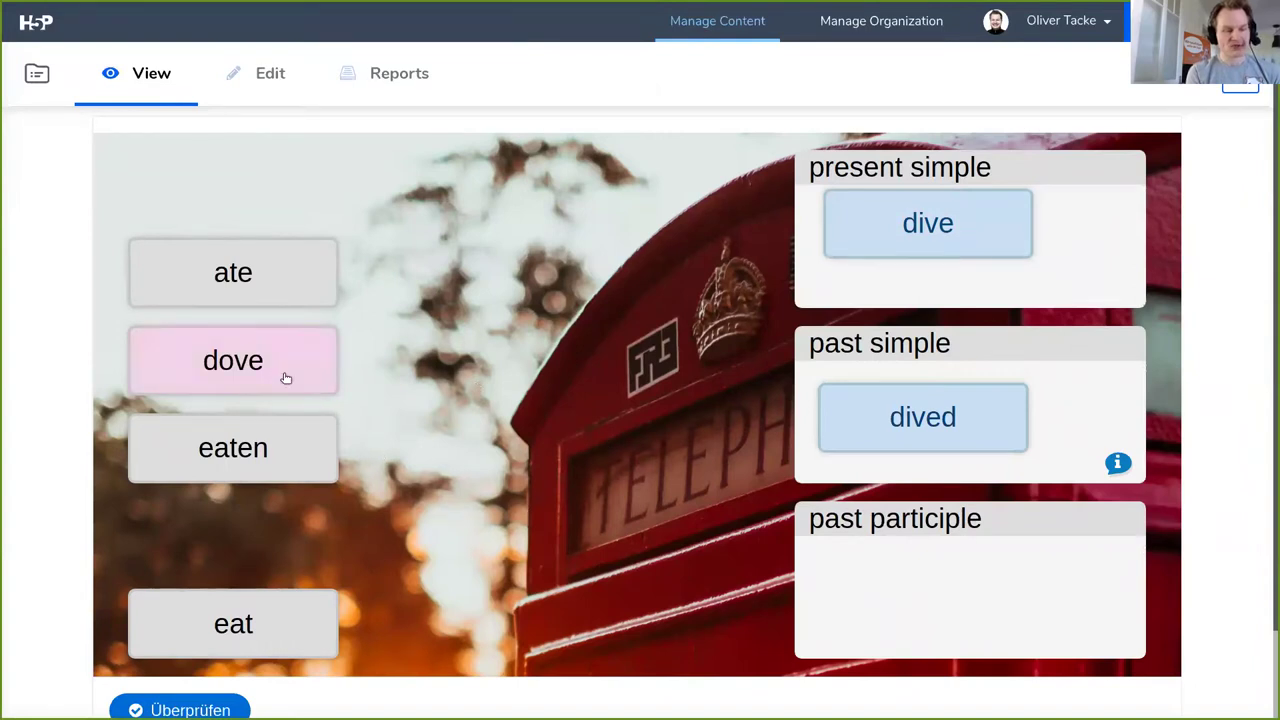
left_click_drag(903, 420, 906, 598)
left_click_drag(912, 480, 909, 420)
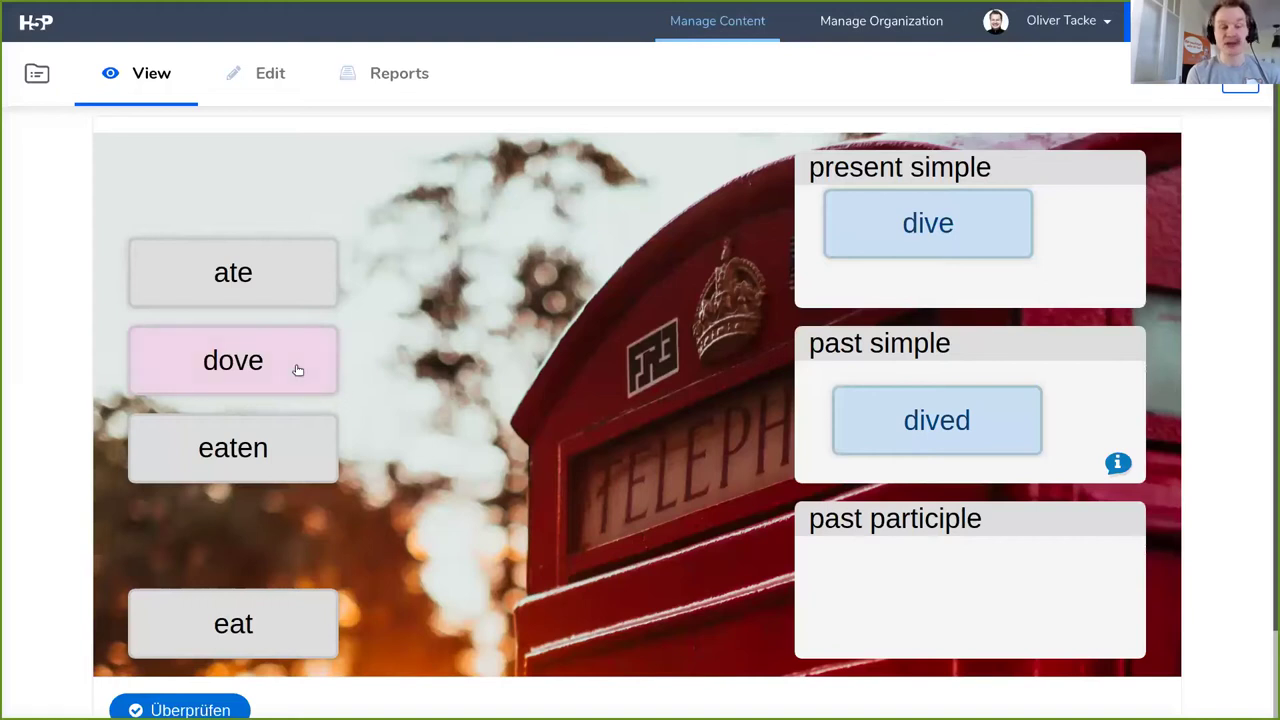
left_click_drag(299, 366, 1008, 395)
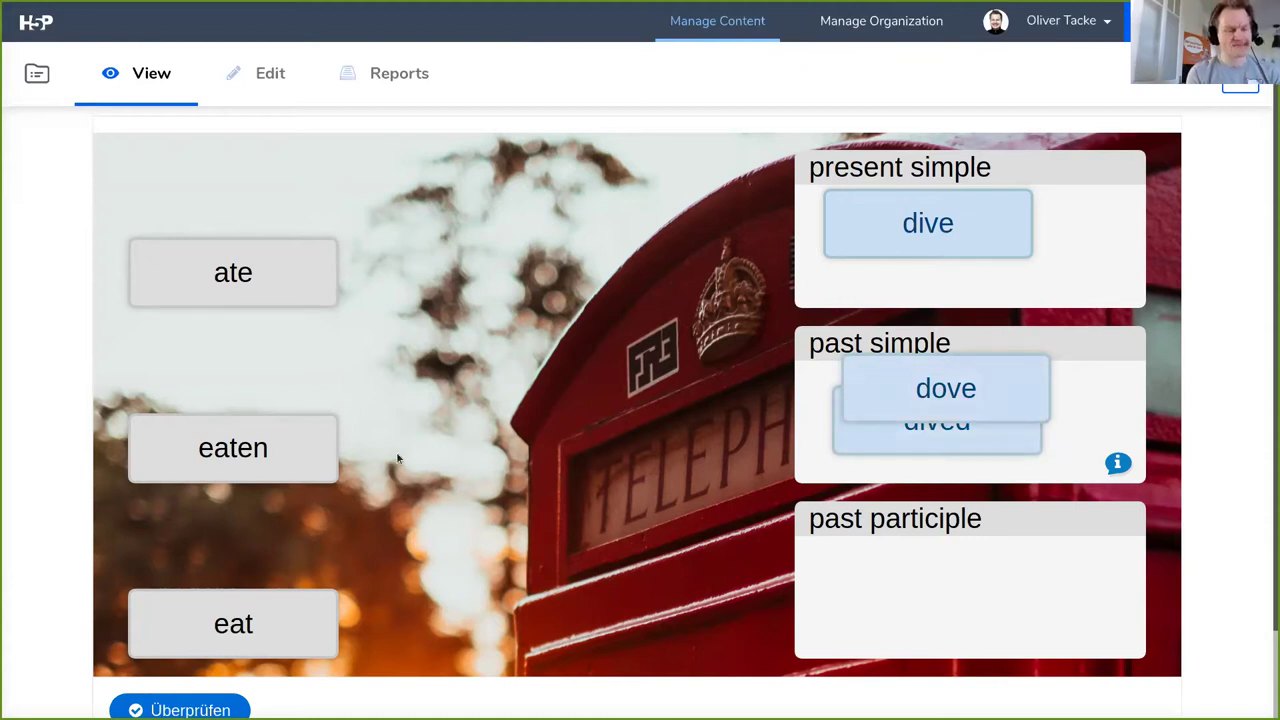
left_click_drag(265, 463, 963, 594)
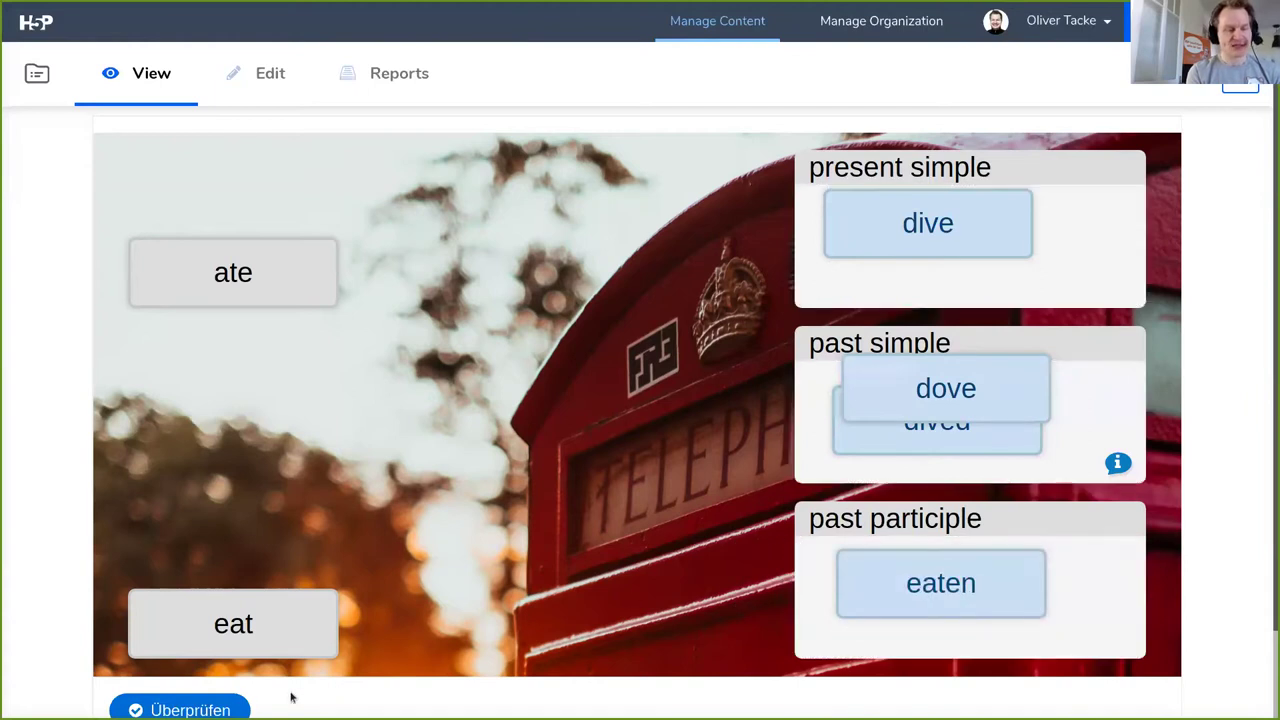
Step: Check the sorted verbs, review the score and feedback, and reload the task
left_click(185, 709)
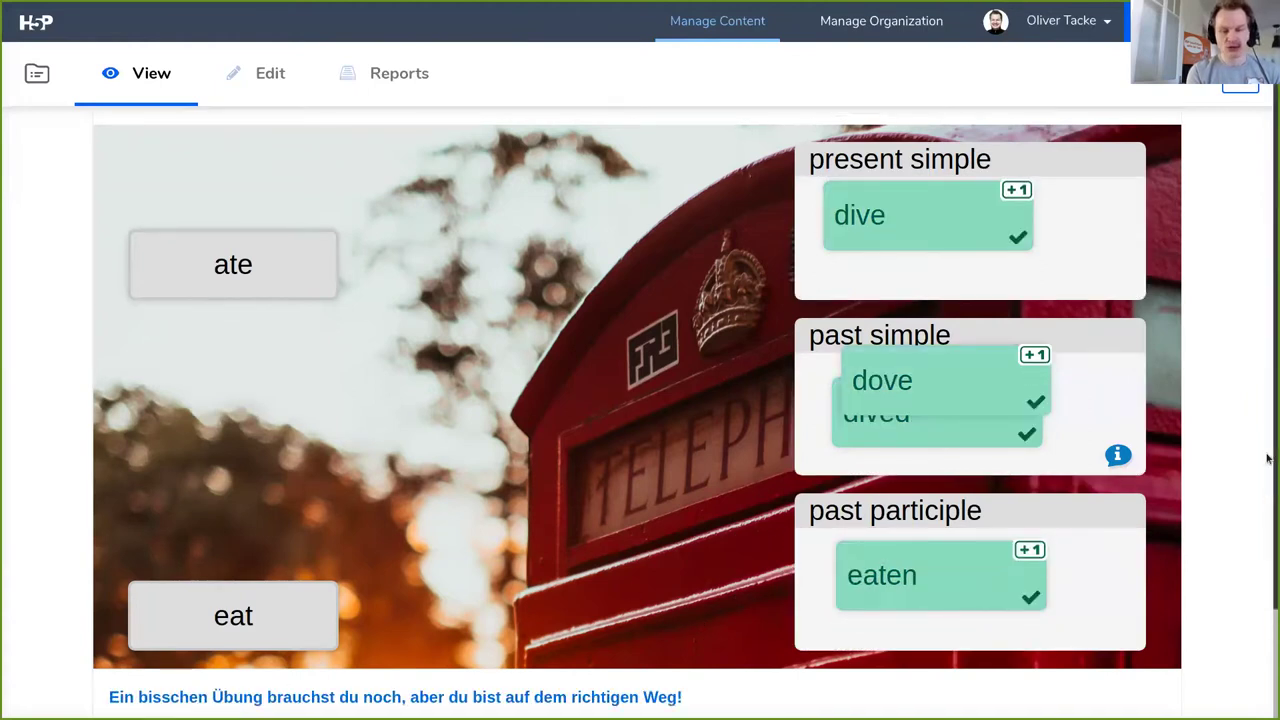
scroll(1267, 492, "down", 1)
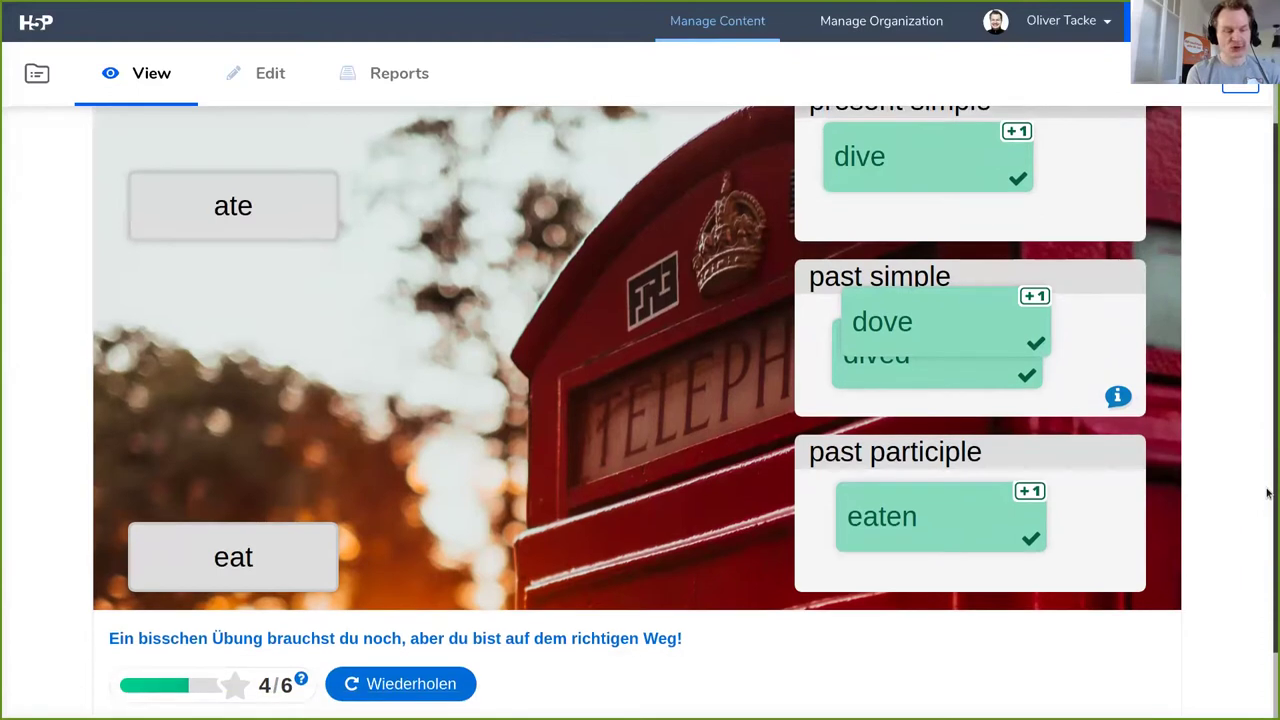
scroll(1267, 495, "down", 1)
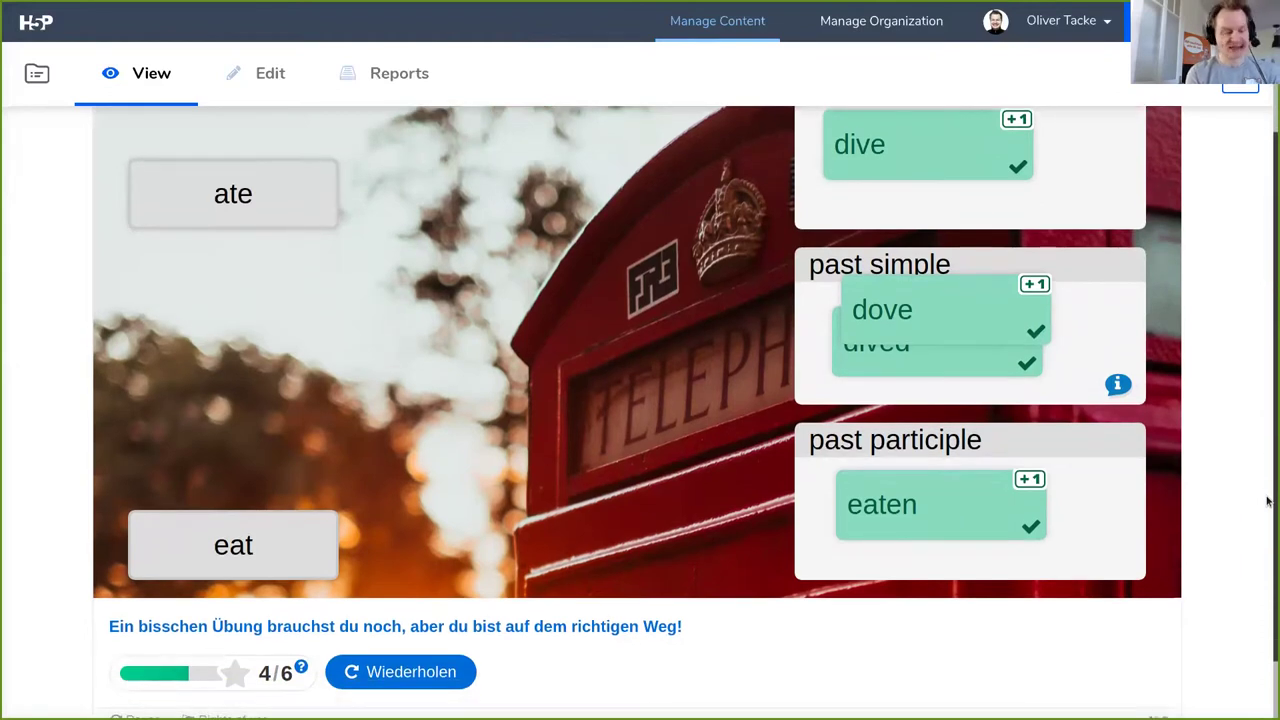
scroll(1267, 490, "up", 1)
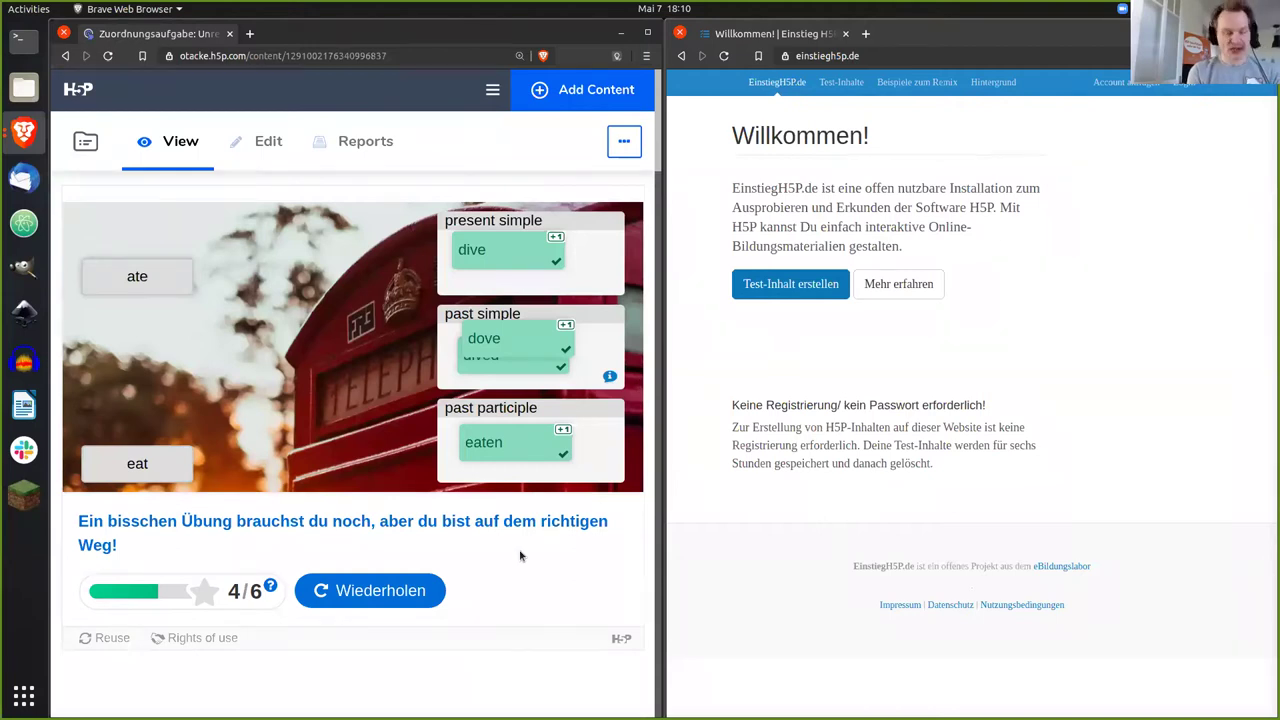
key("F5")
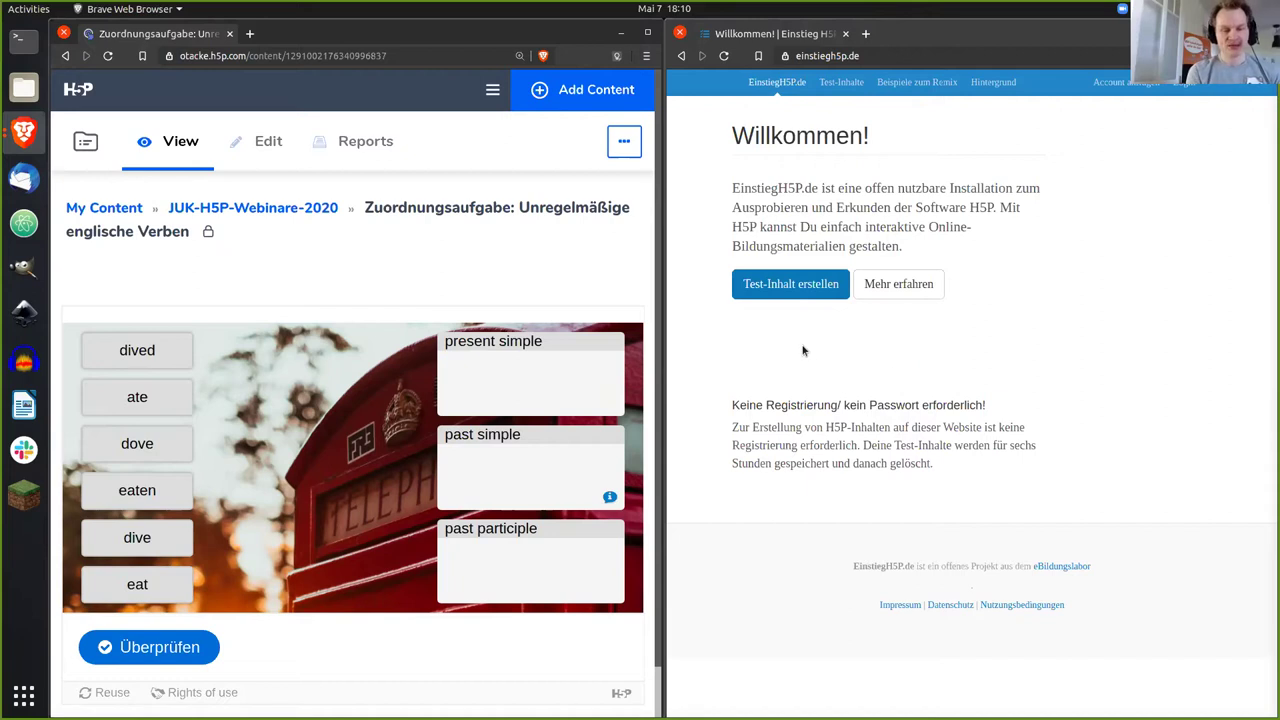
Step: Start creating new H5P test content on EinstiegH5P.de and enlarge its page to 150%
left_click(806, 288)
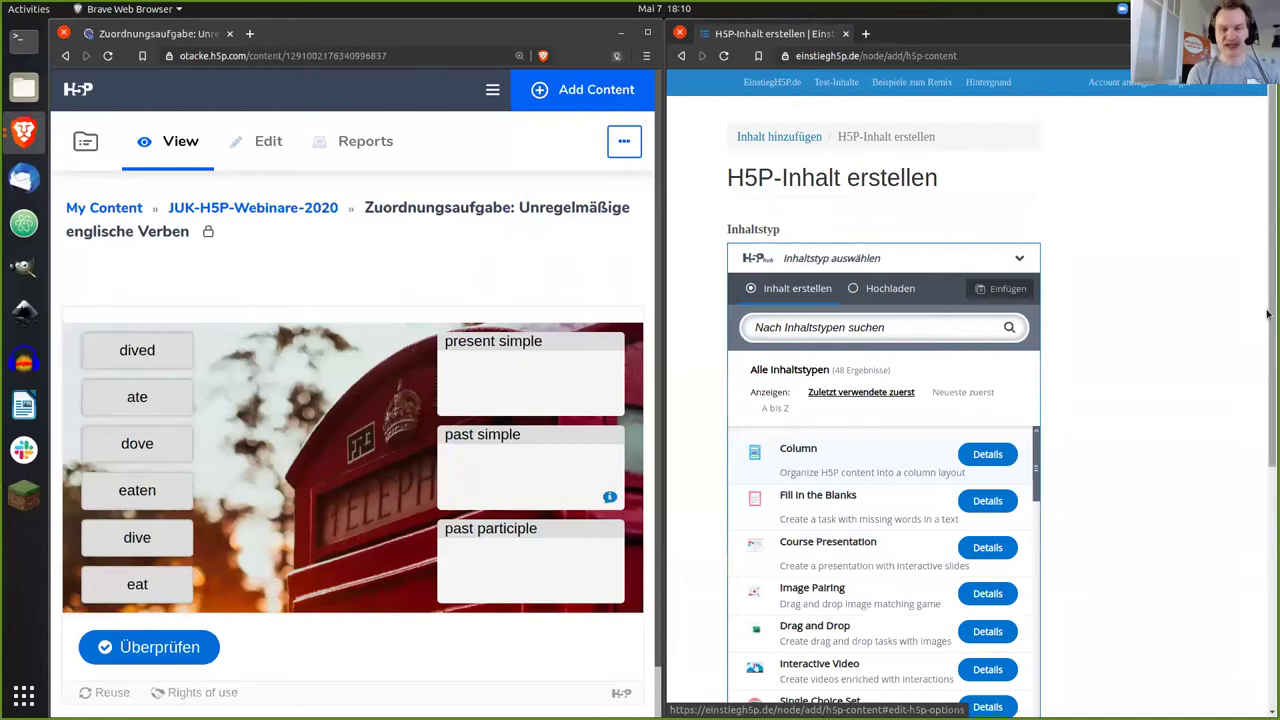
scroll(1165, 361, "down", 1)
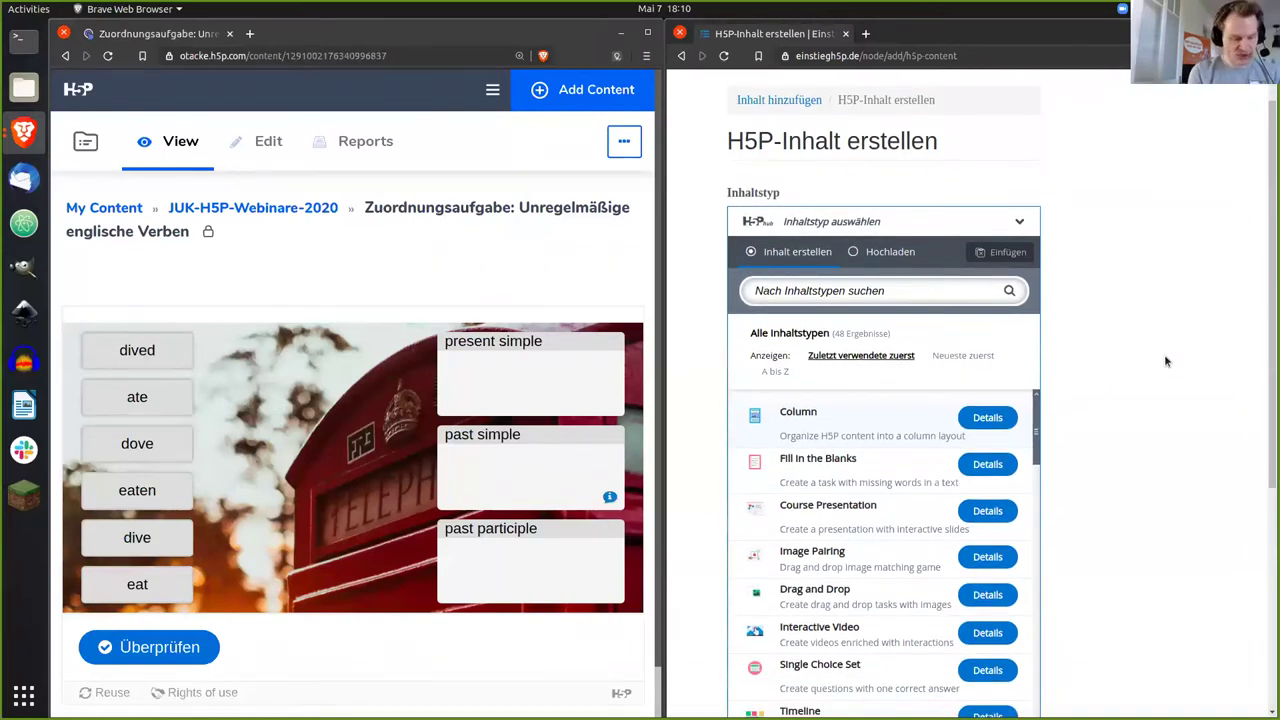
key("ctrl+plus")
key("ctrl+plus")
key("ctrl+plus")
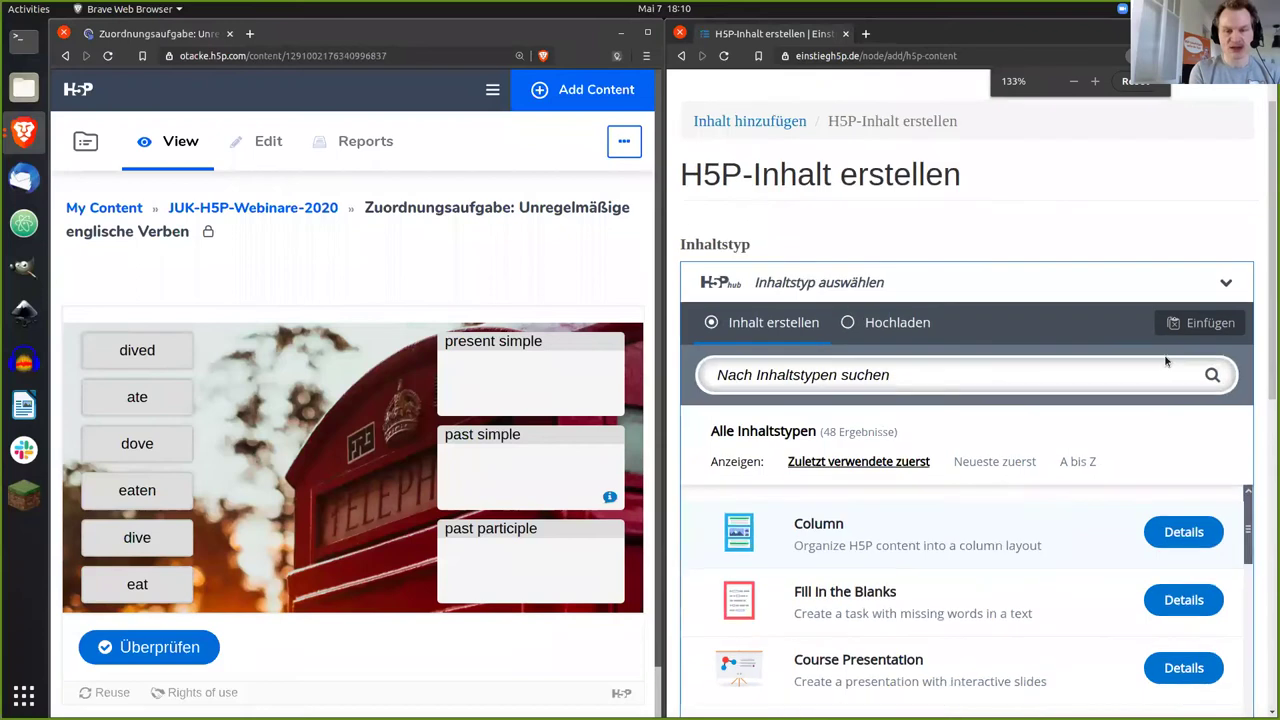
key("ctrl+plus")
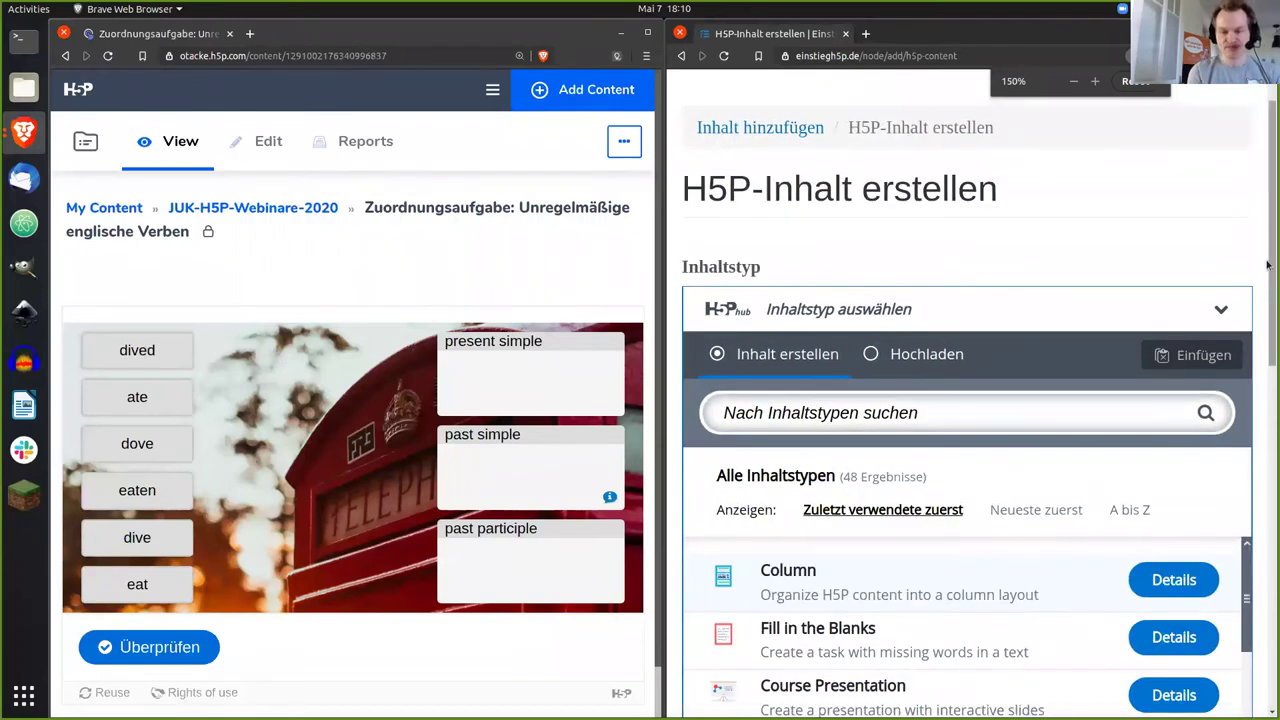
Step: Search the content types for "Drag" and choose Drag and Drop for the new content
left_click_drag(1267, 268, 1270, 312)
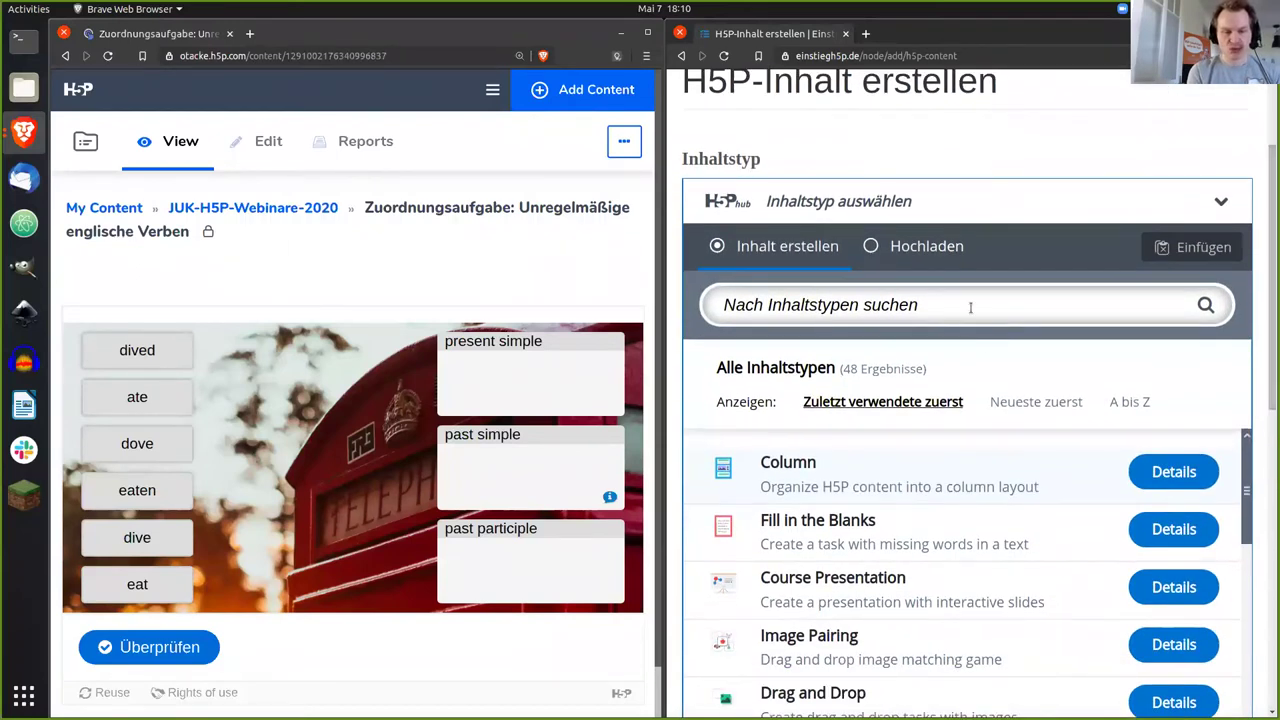
left_click(970, 307)
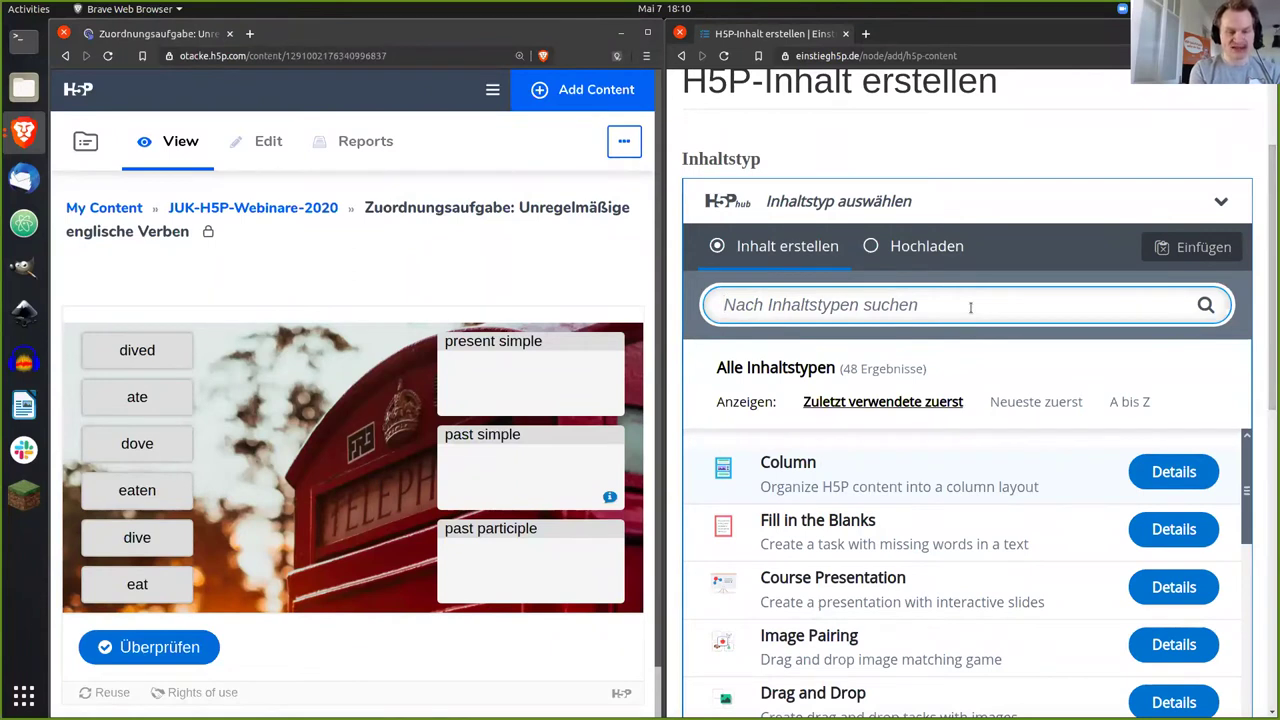
type("Drag")
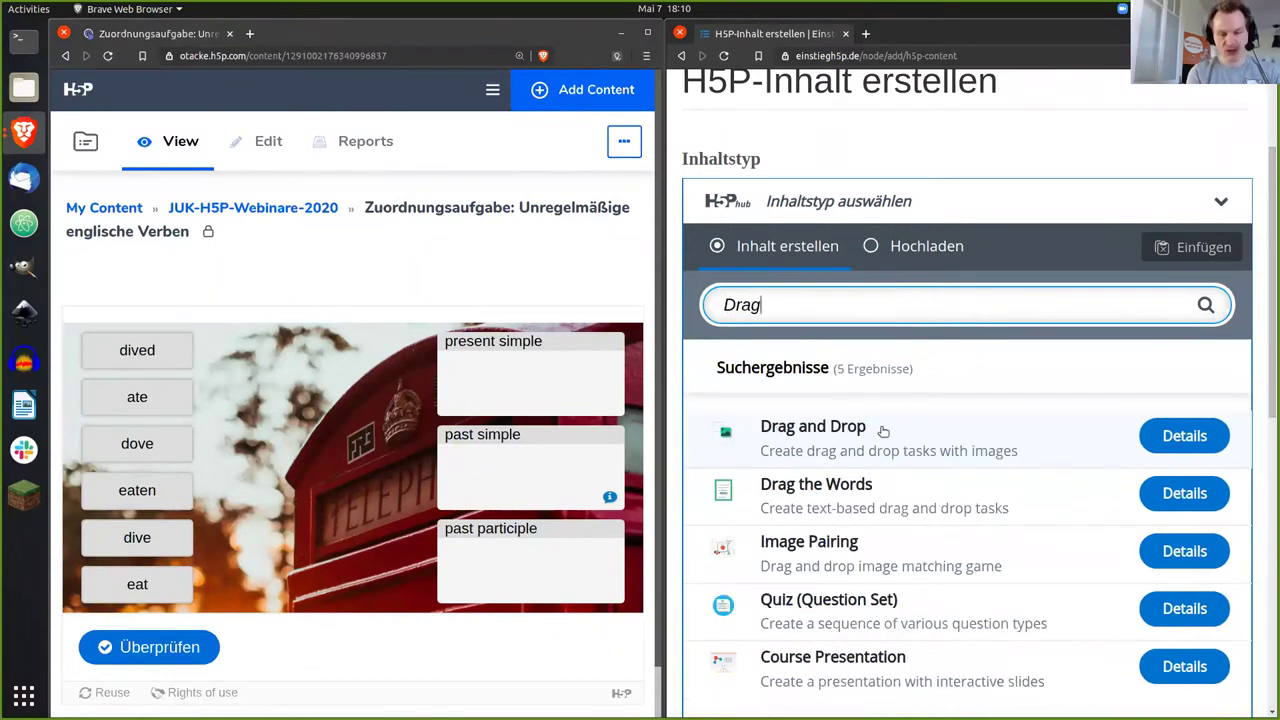
left_click(876, 431)
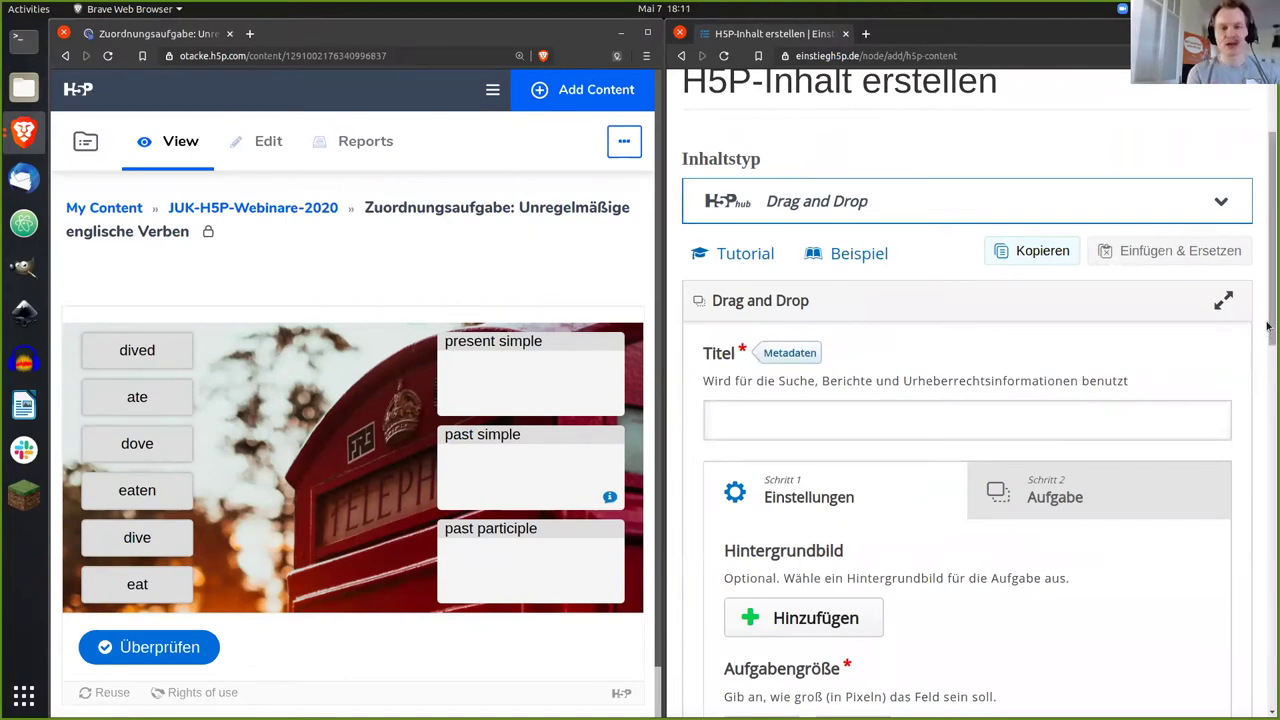
Step: Copy the example's heading "Zuordnungsaufgabe: Unregelmäßige englische Verben" into the new content's title
left_click_drag(1266, 325, 1266, 345)
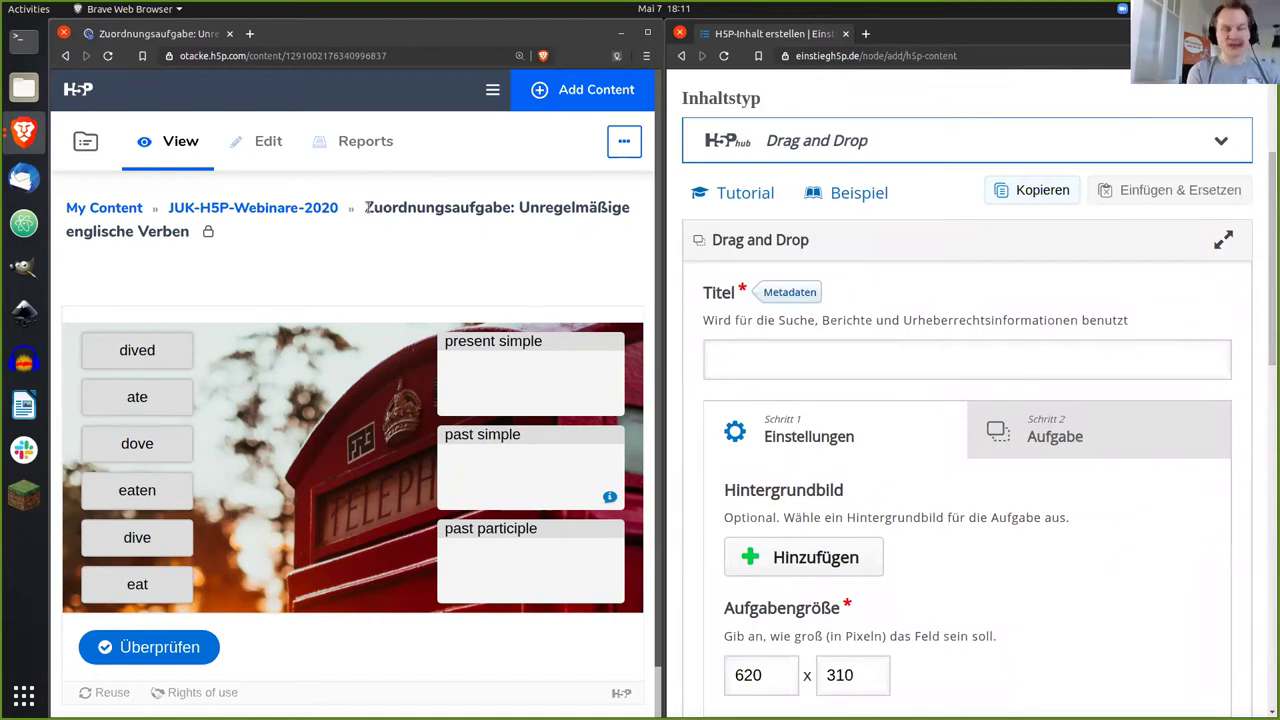
left_click_drag(368, 207, 185, 251)
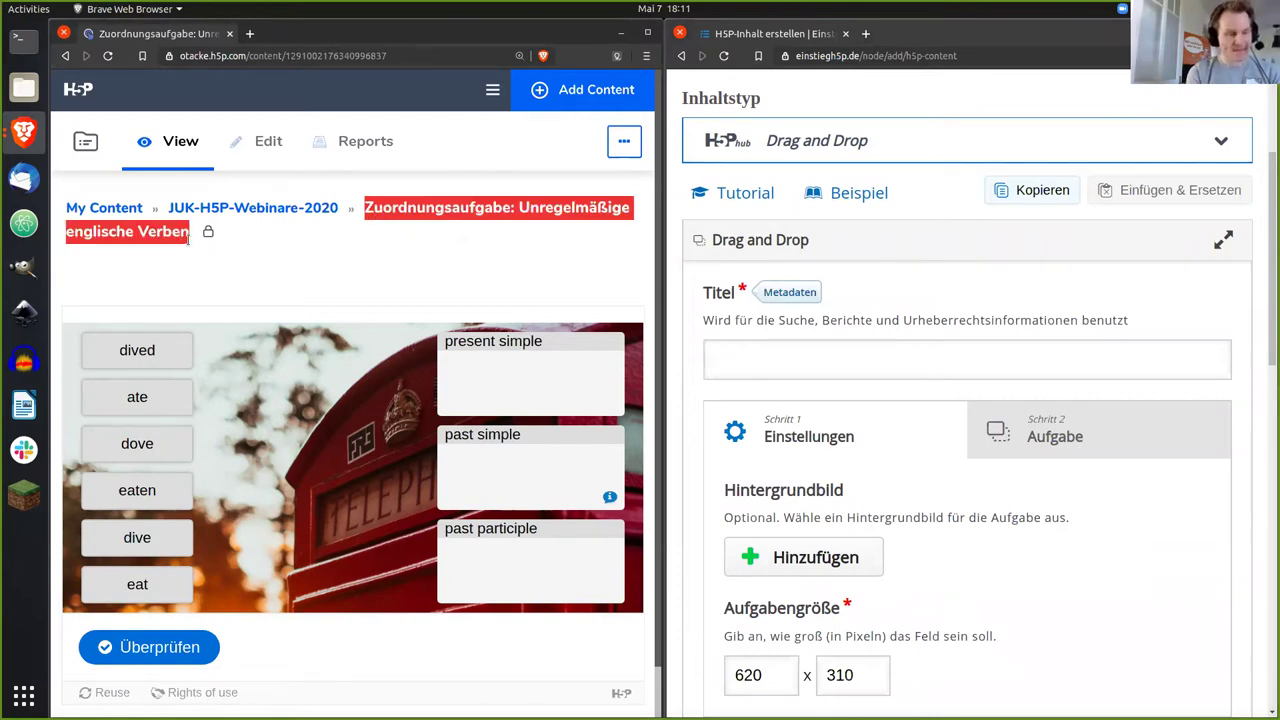
left_click_drag(188, 237, 749, 361)
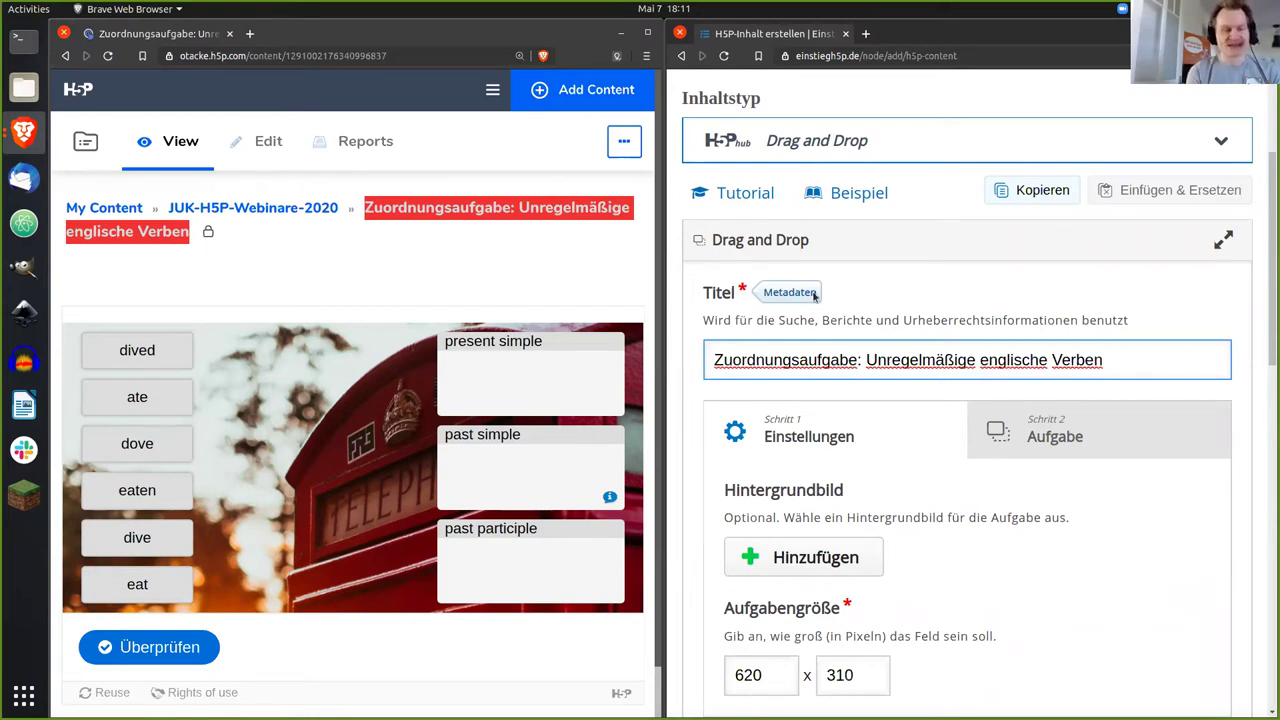
left_click(608, 300)
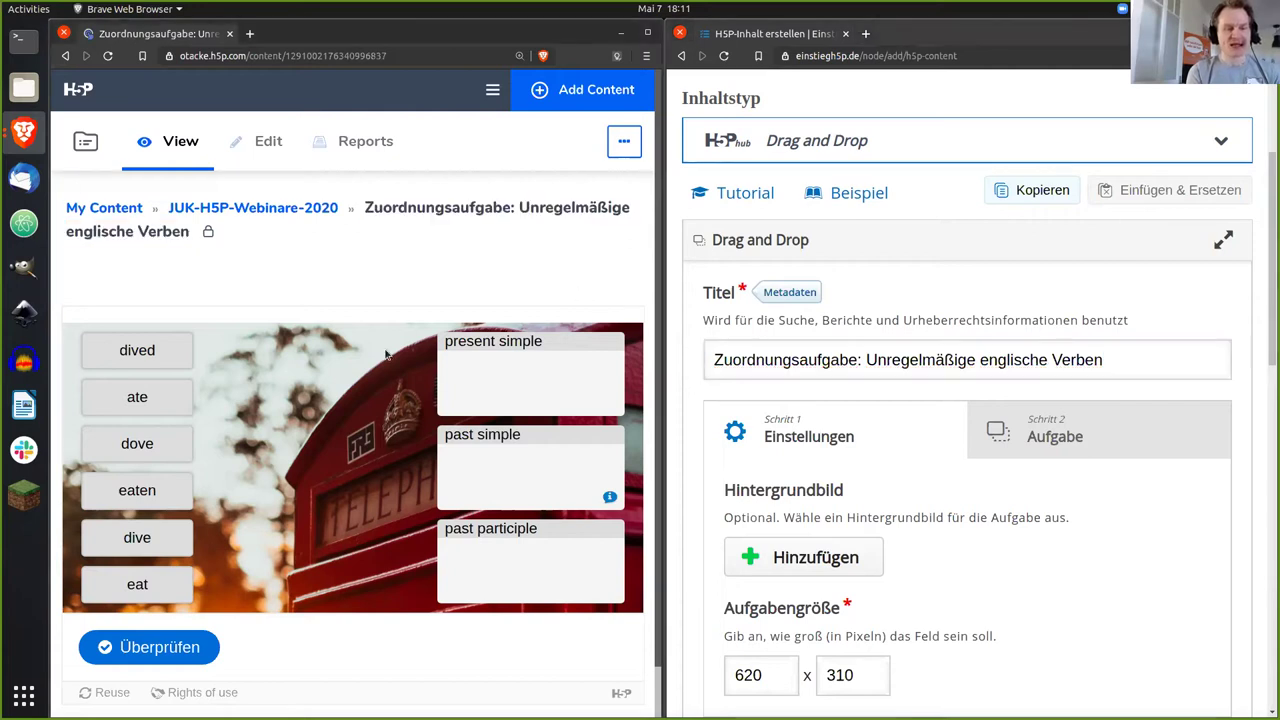
left_click_drag(1267, 330, 1267, 378)
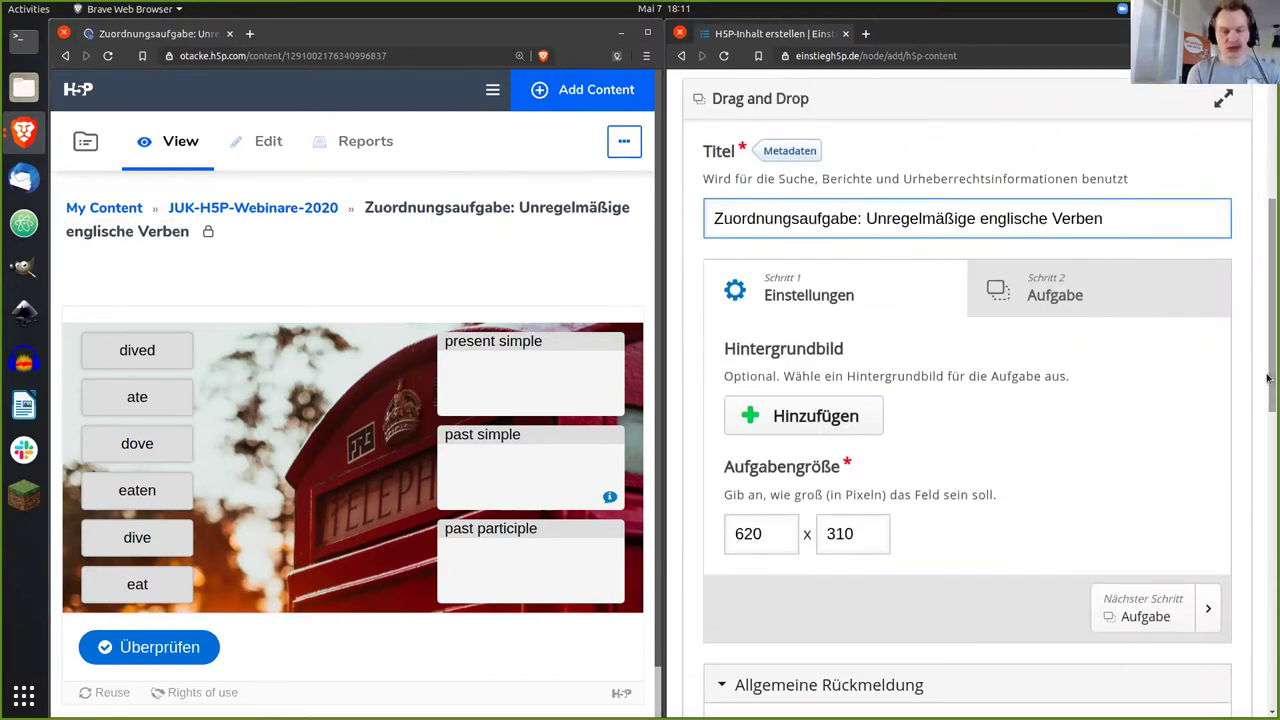
Step: Add the red telephone photo from the oercamp-webinare folder in Pictures as the task's background image
left_click(815, 422)
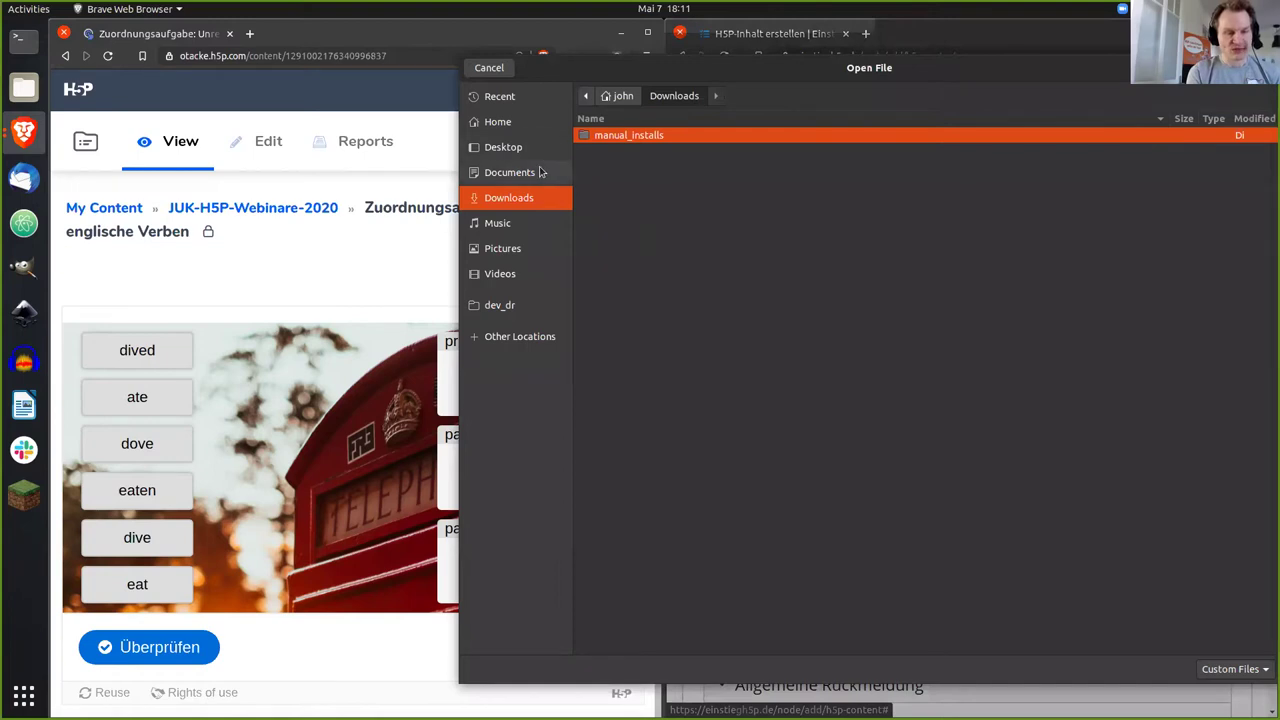
left_click(508, 255)
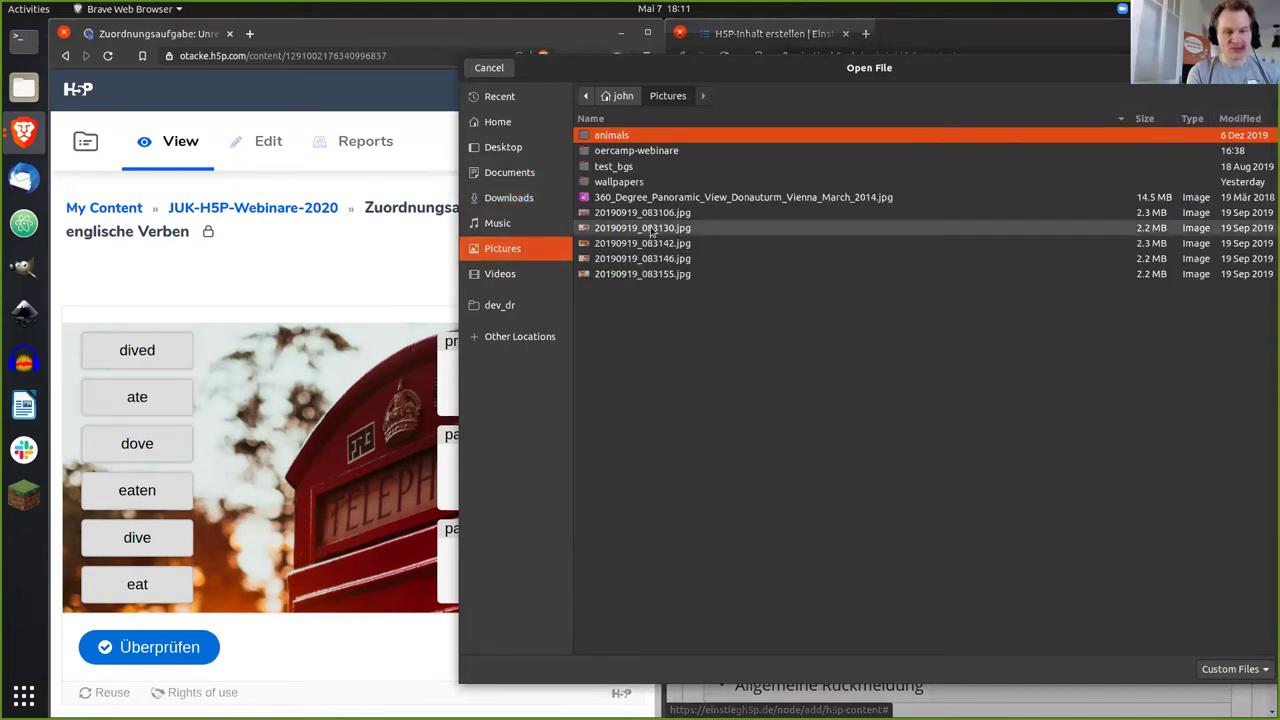
double_click(651, 152)
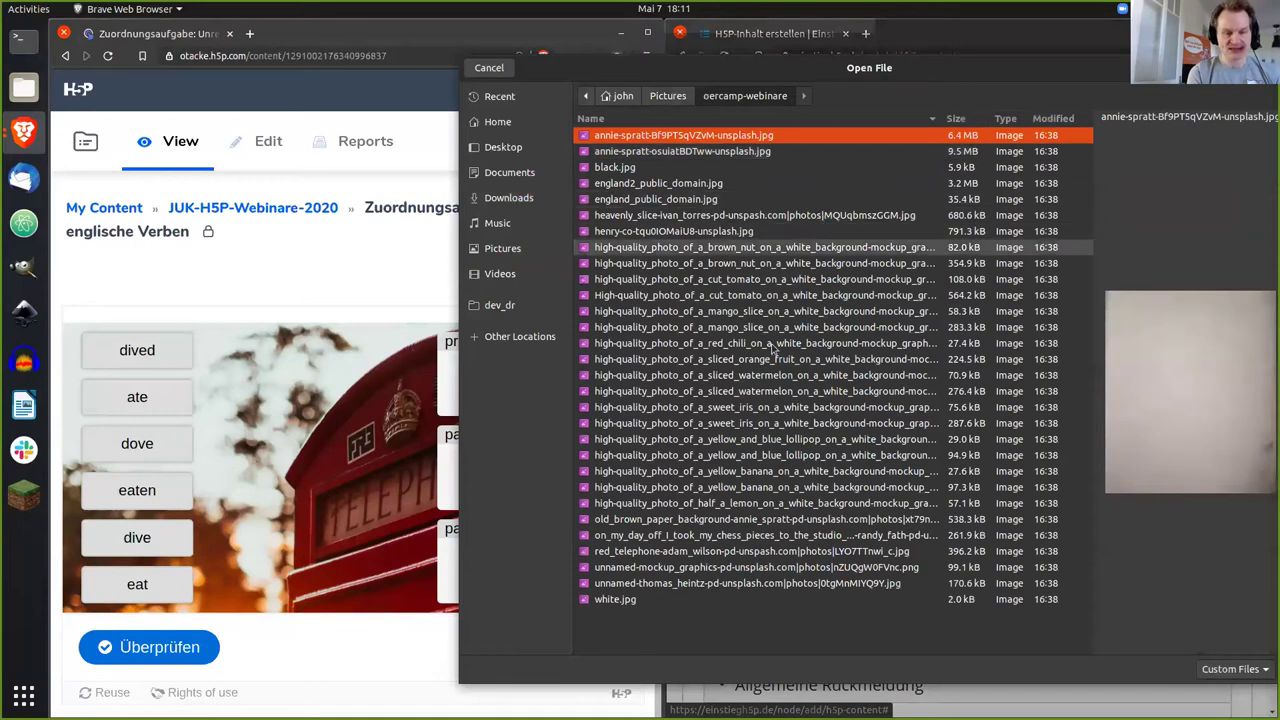
left_click(716, 553)
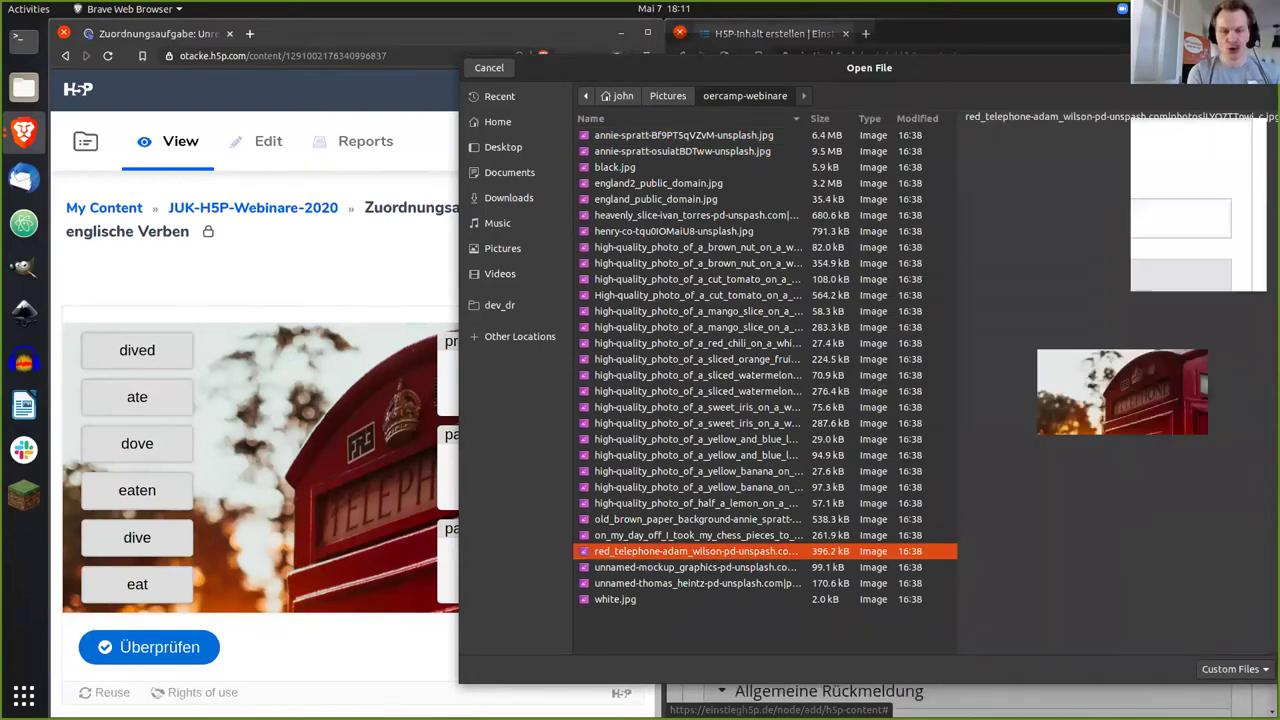
key("Return")
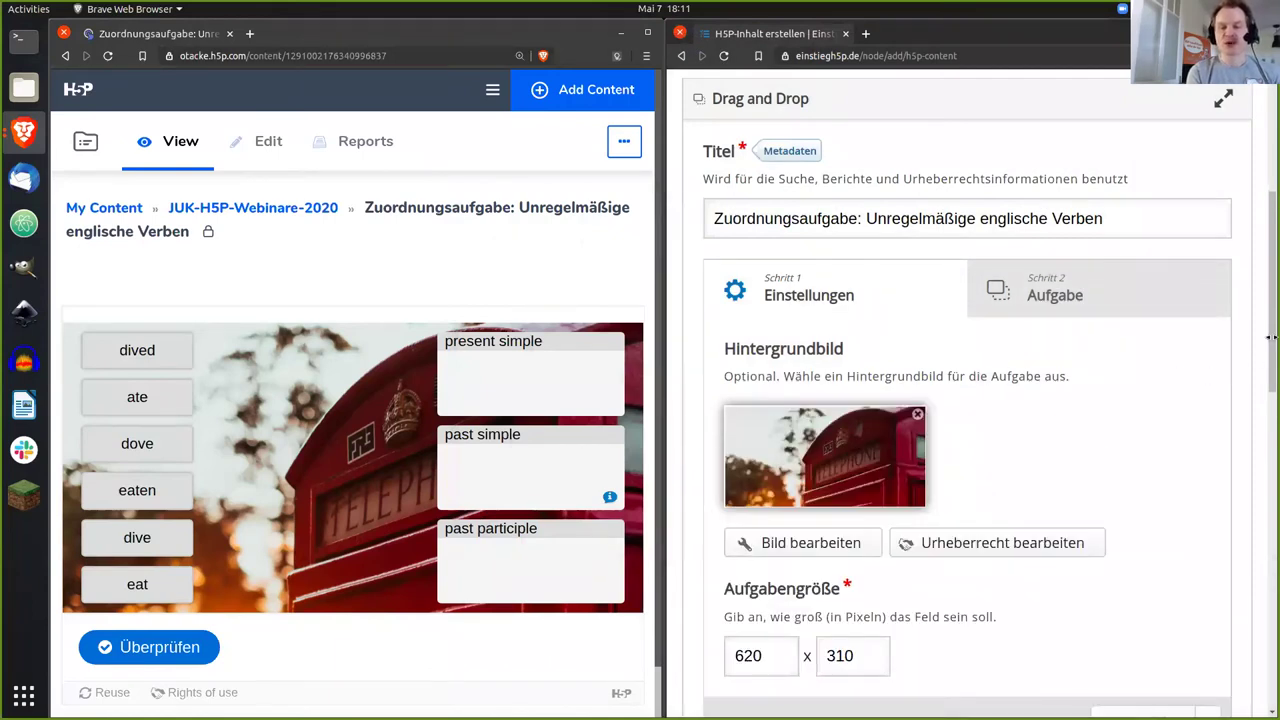
Step: Open the background image's copyright form and bring up the photo's details in the example's rights of use
scroll(1267, 370, "down", 3)
left_click_drag(1267, 370, 1267, 386)
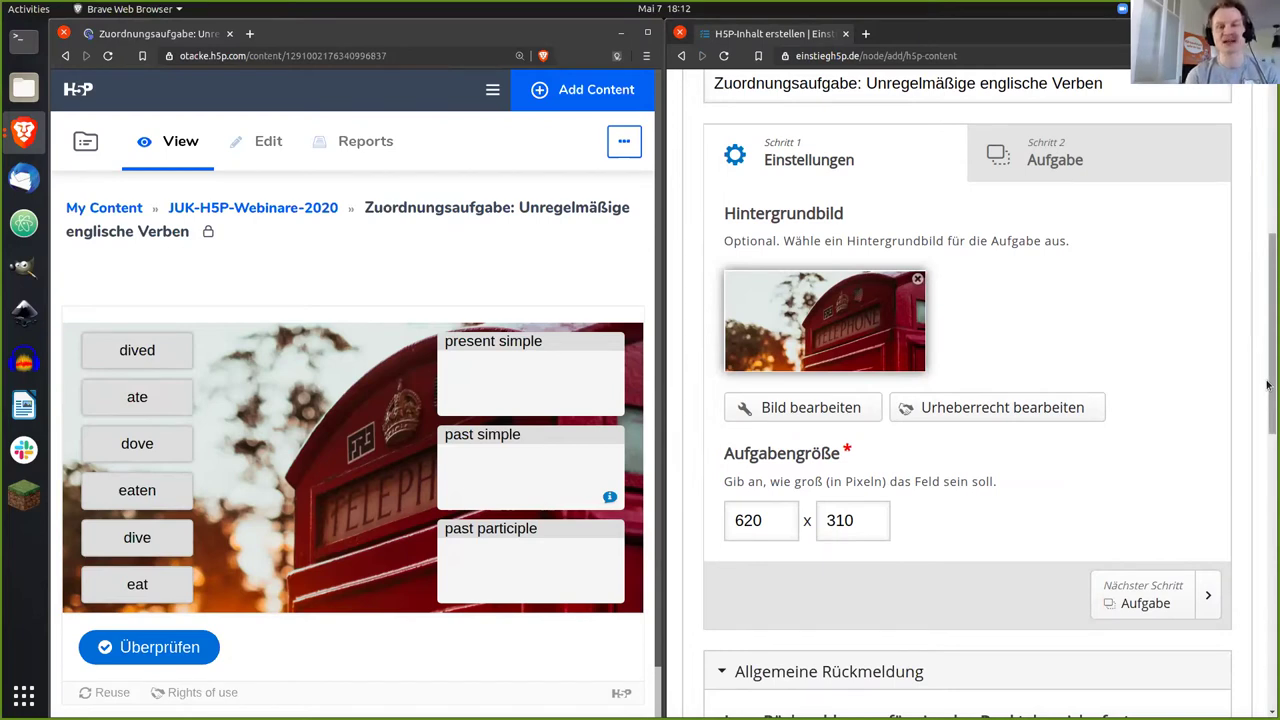
left_click_drag(1267, 385, 1265, 403)
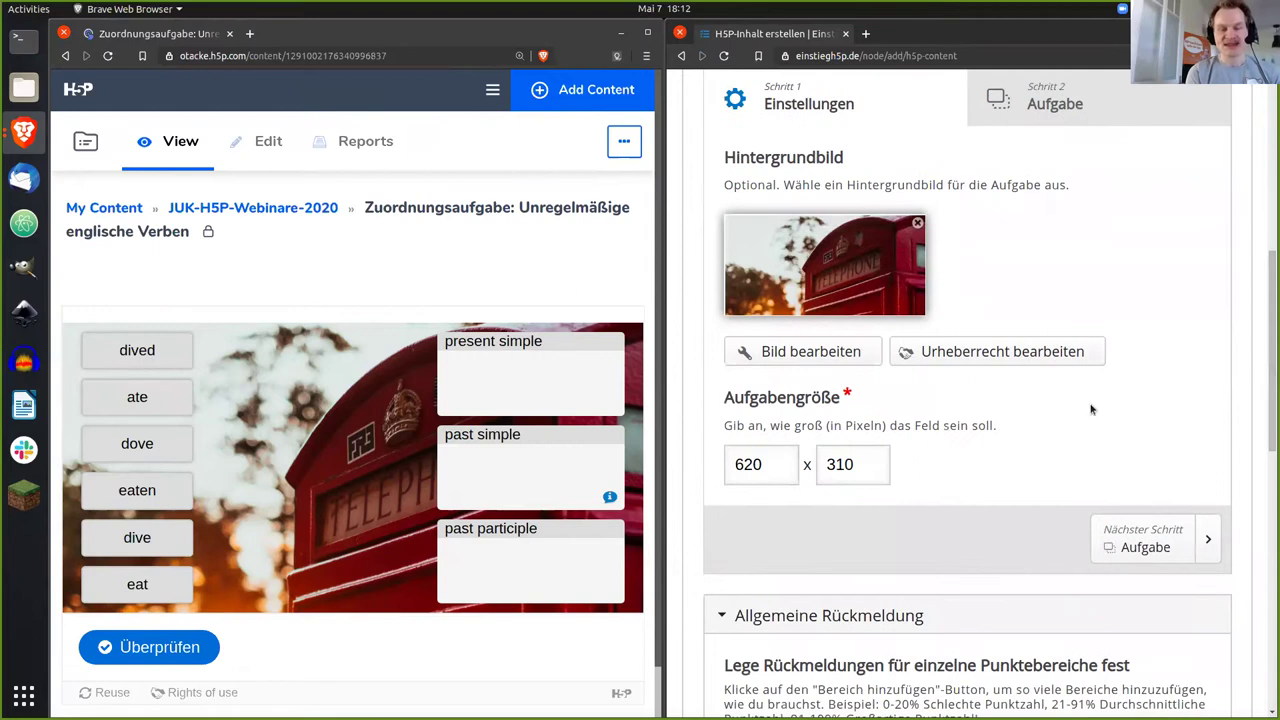
left_click(957, 360)
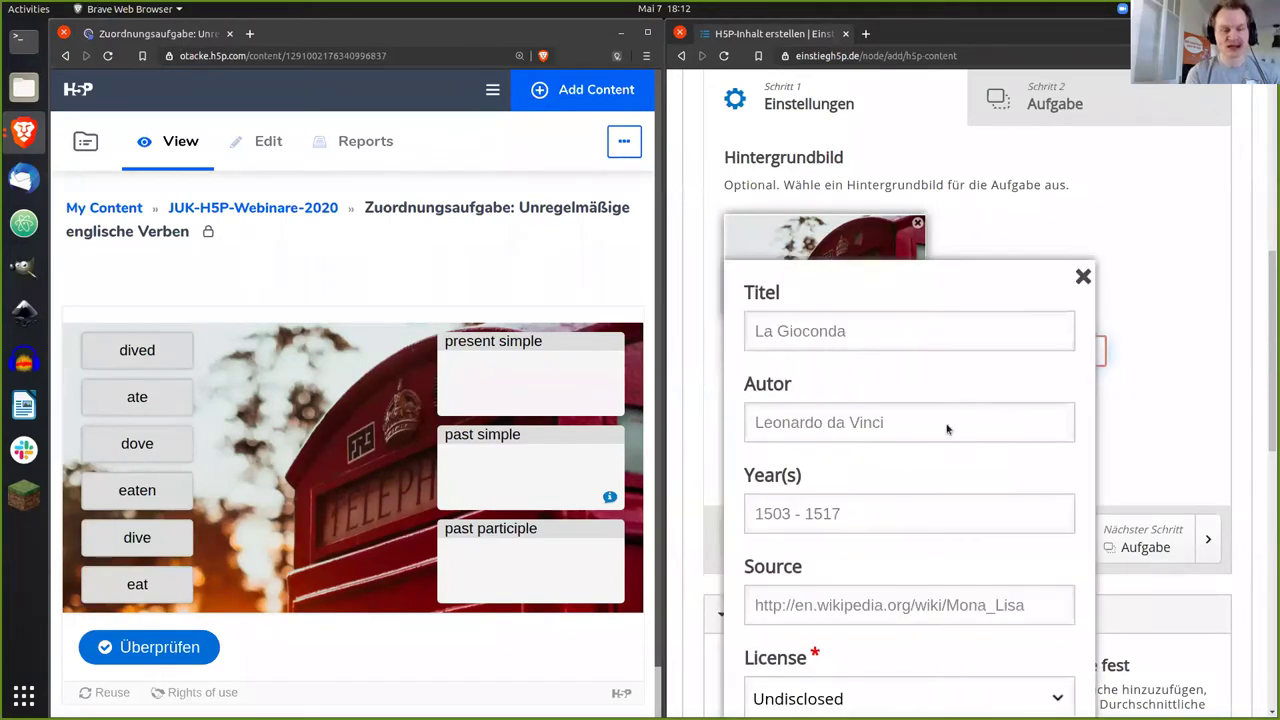
scroll(836, 382, "down", 2)
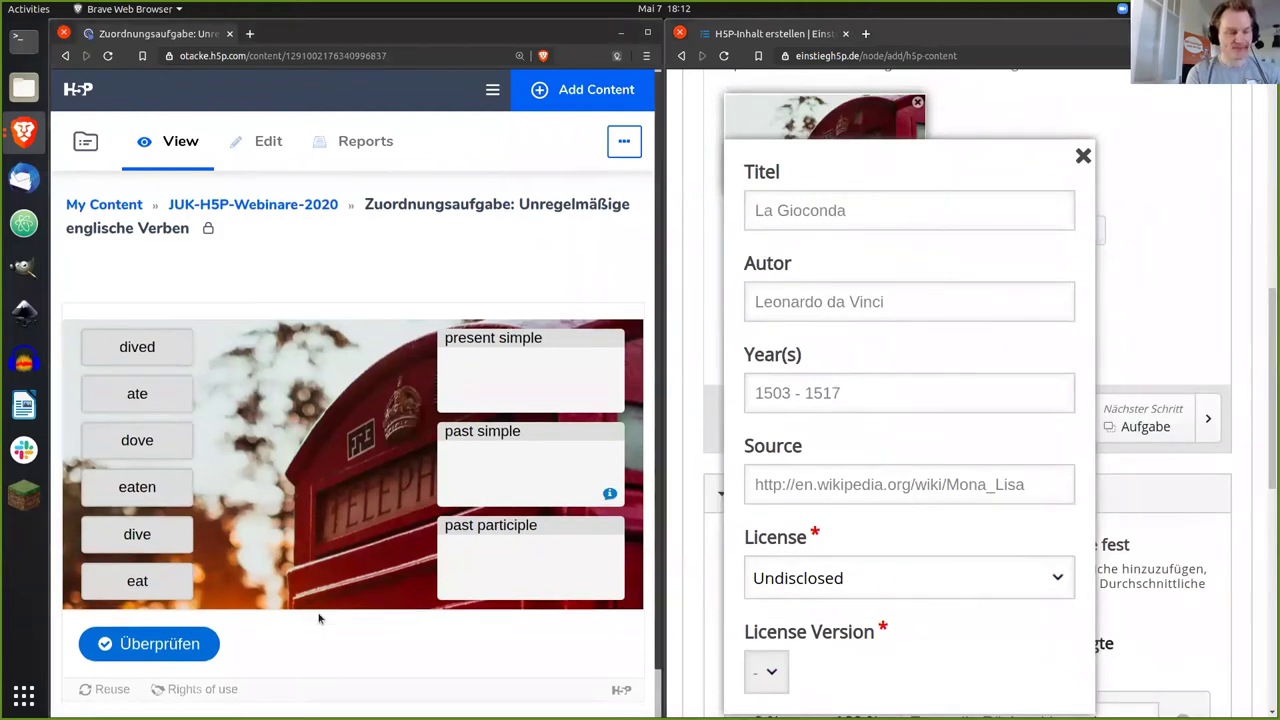
scroll(311, 621, "down", 1)
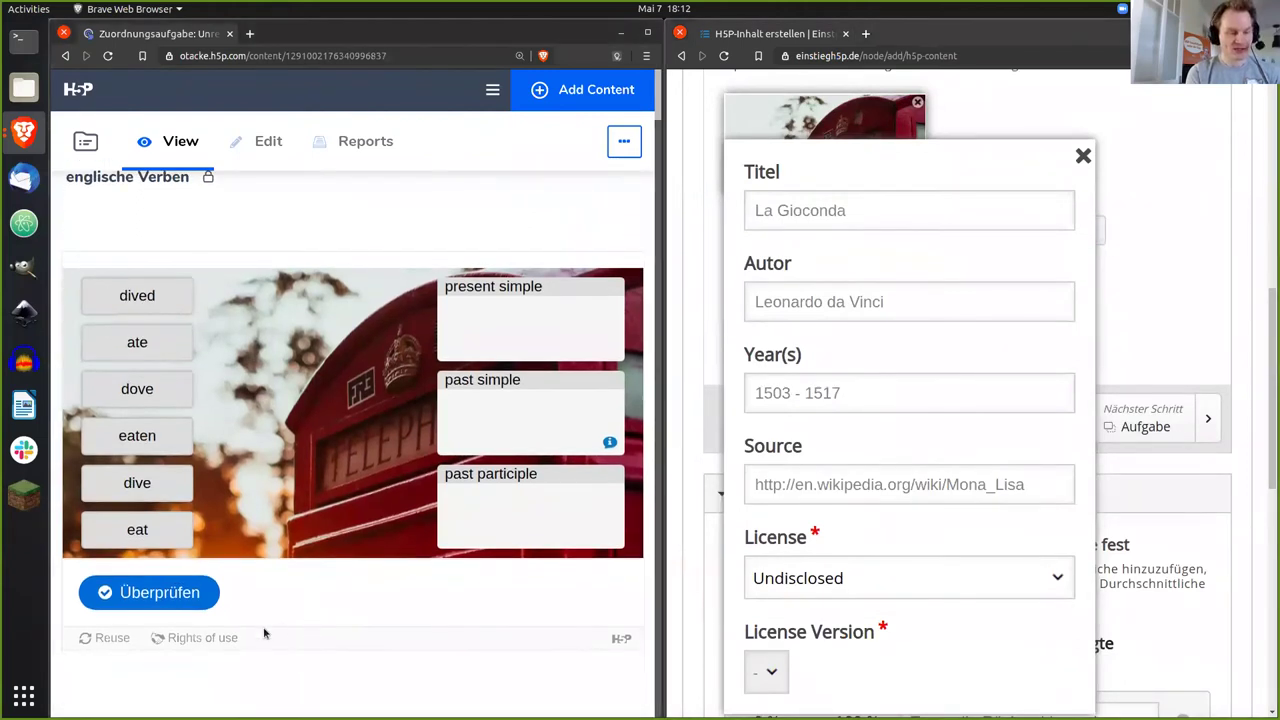
left_click(203, 639)
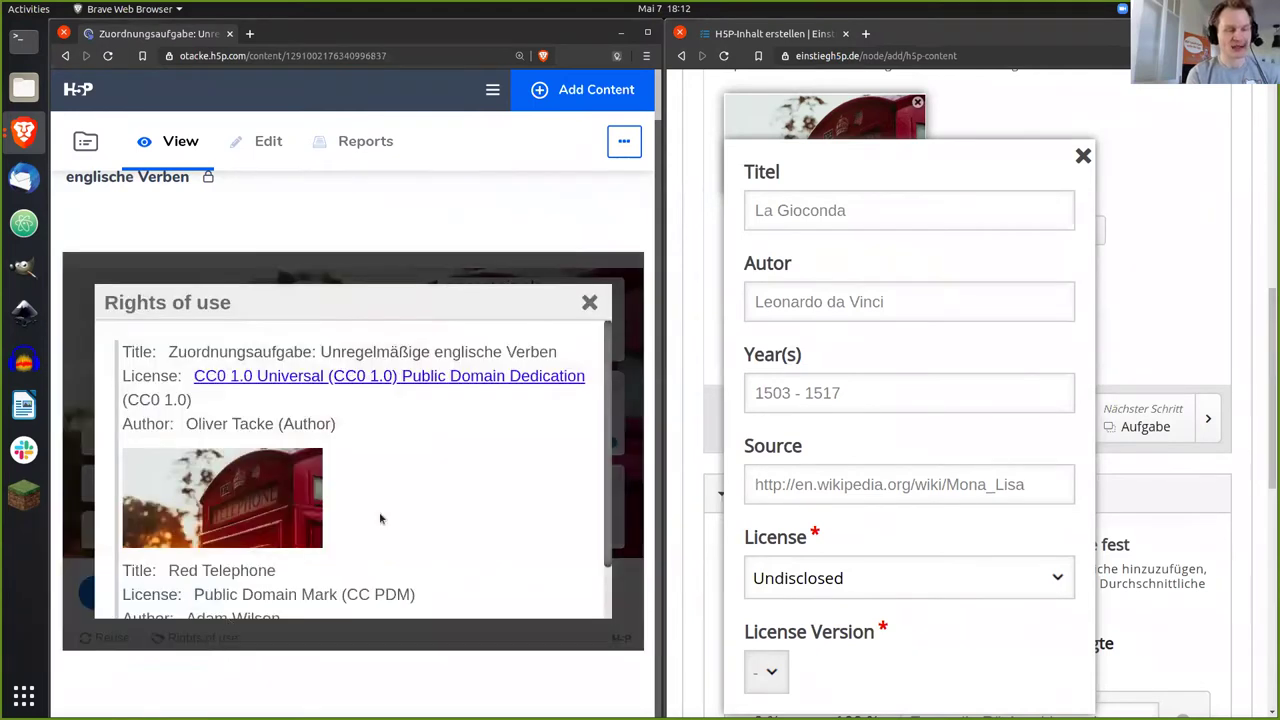
scroll(606, 401, "down", 1)
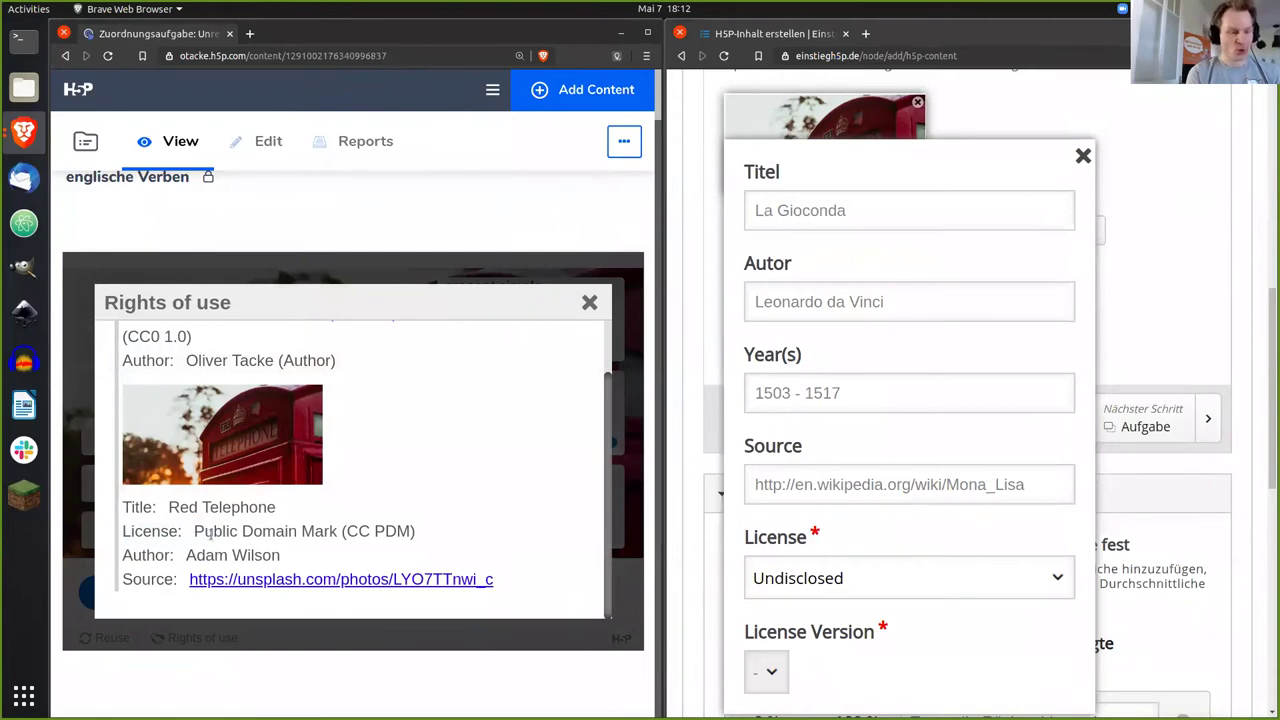
Step: Copy the photo's title "Red Telephone" and its author's name from the example into the image's copyright form
left_click_drag(172, 507, 300, 516)
key("ctrl+c")
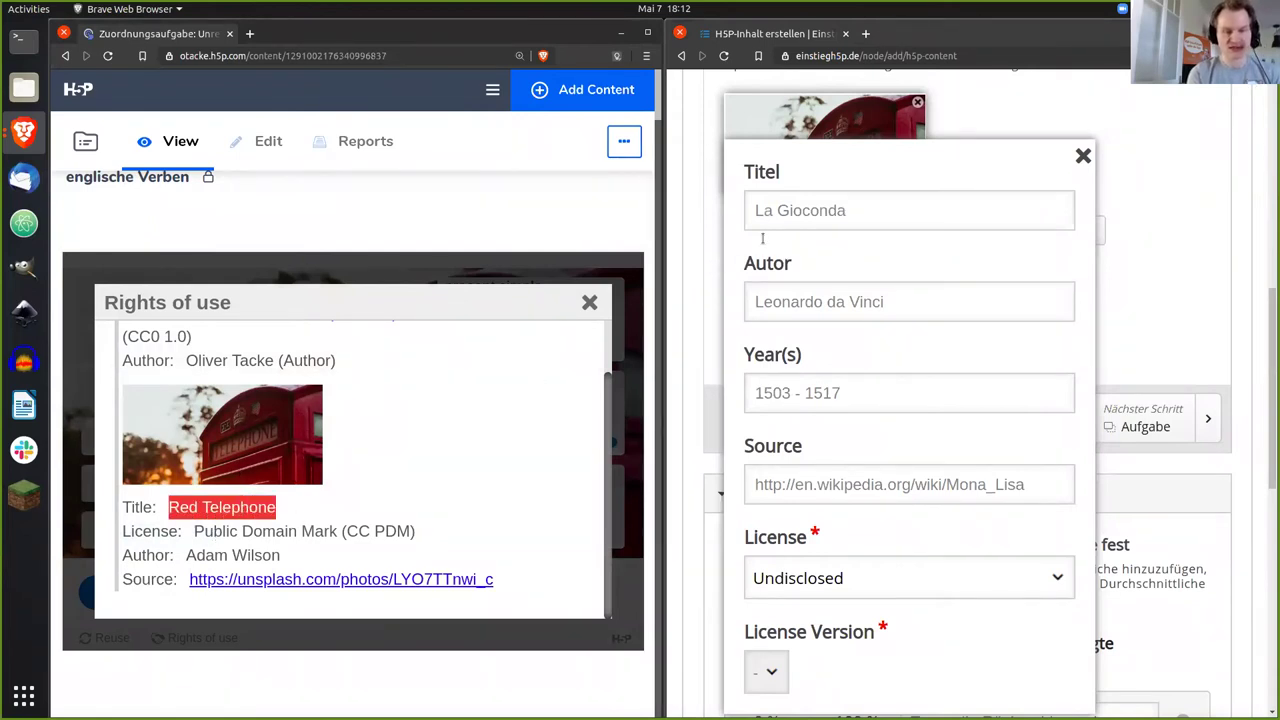
left_click(778, 216)
key("ctrl+v")
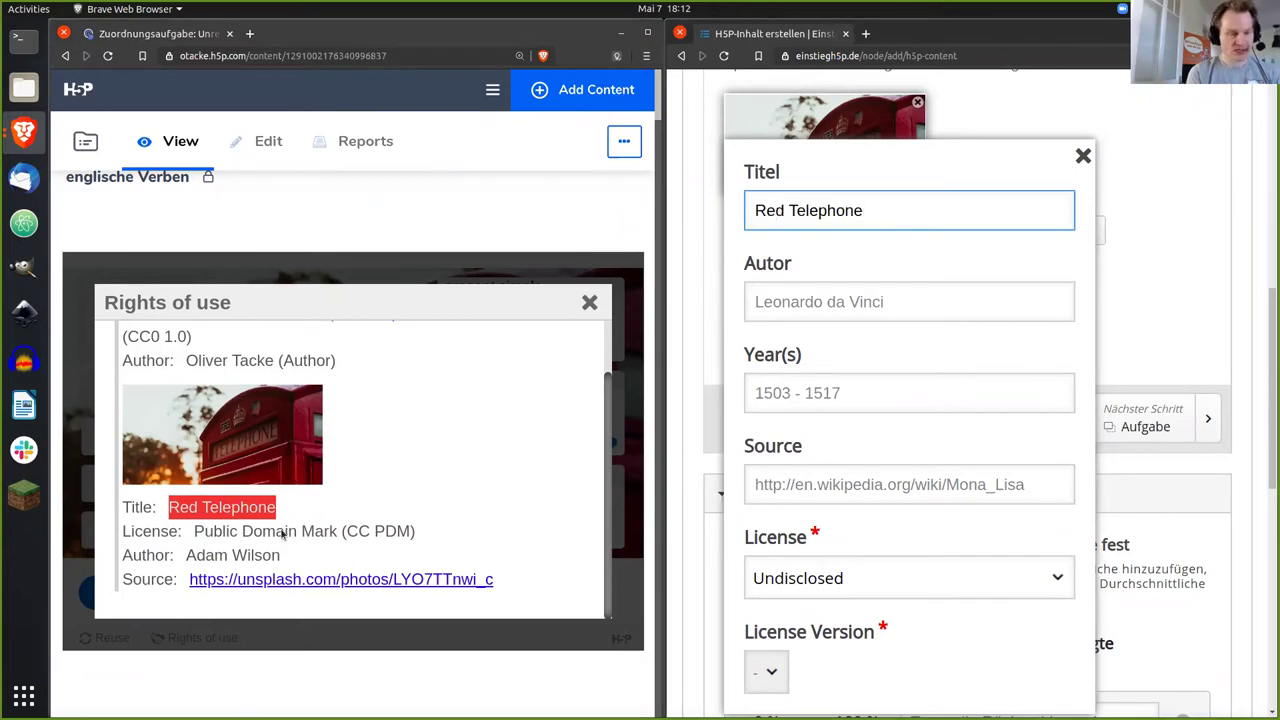
left_click_drag(189, 555, 284, 557)
key("ctrl+c")
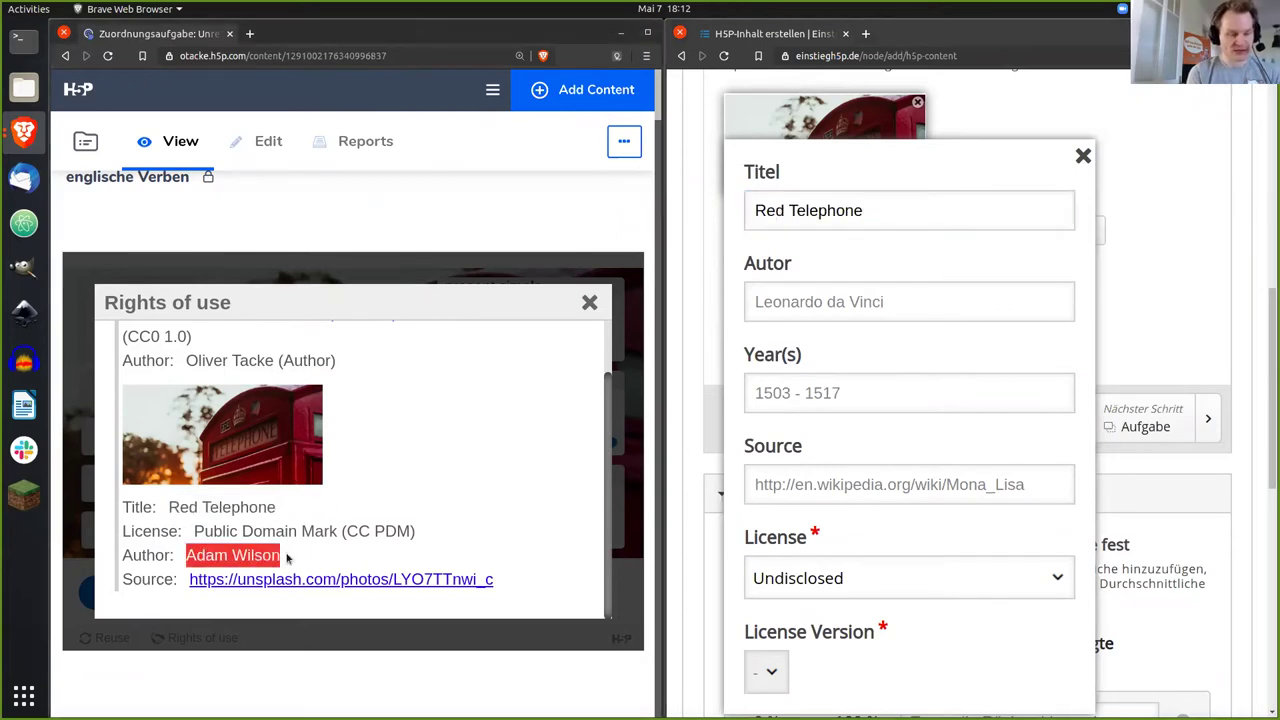
left_click(867, 300)
key("ctrl+v")
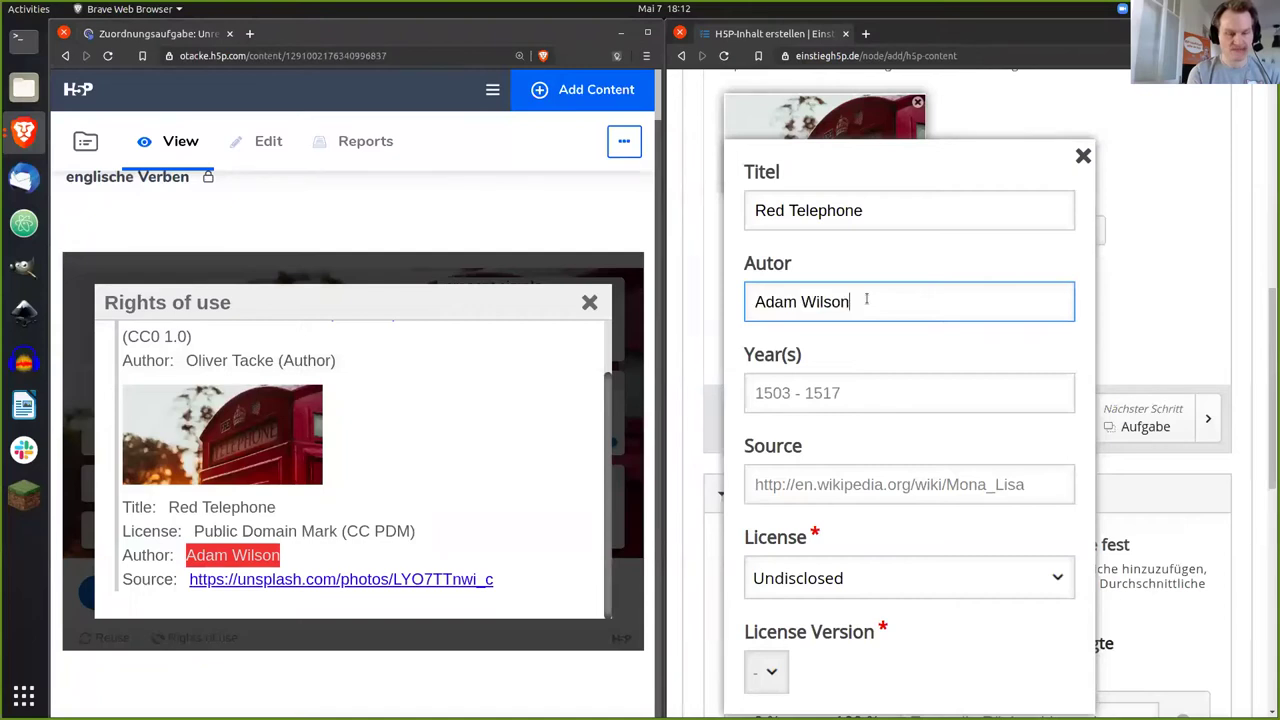
left_click(519, 583)
left_click_drag(514, 583, 194, 595)
key("ctrl+c")
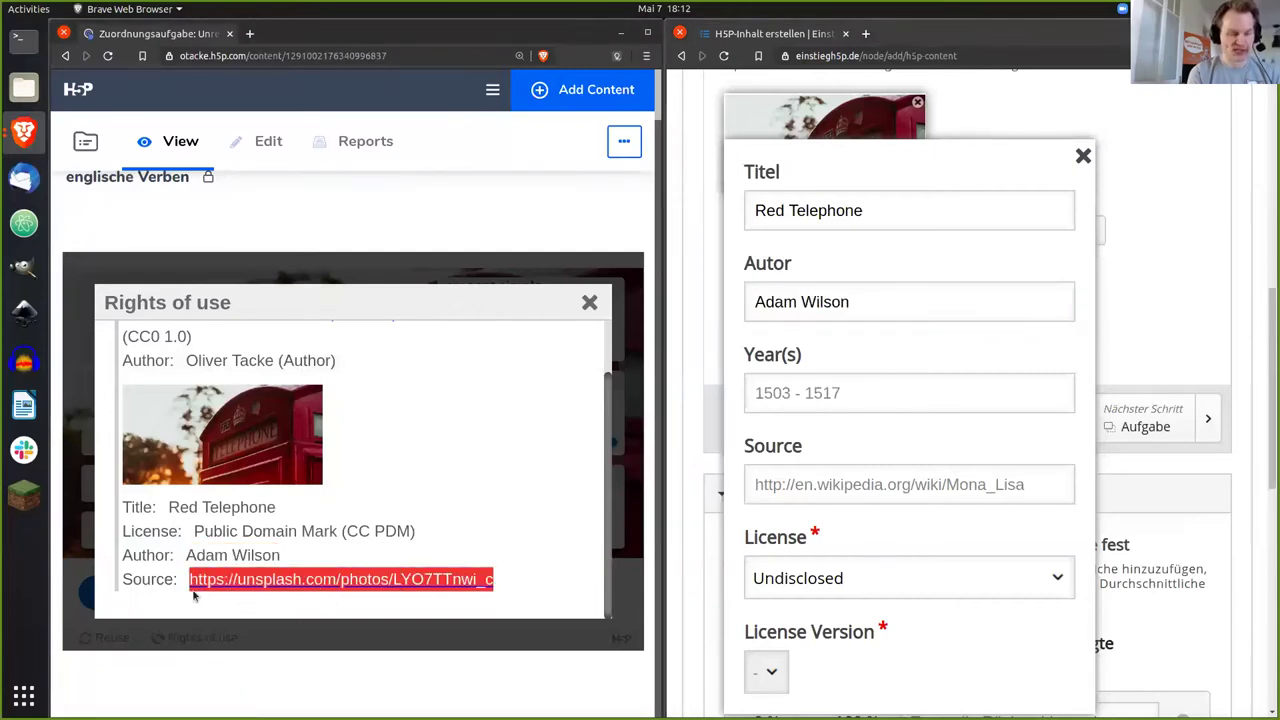
left_click(760, 484)
key("ctrl+v")
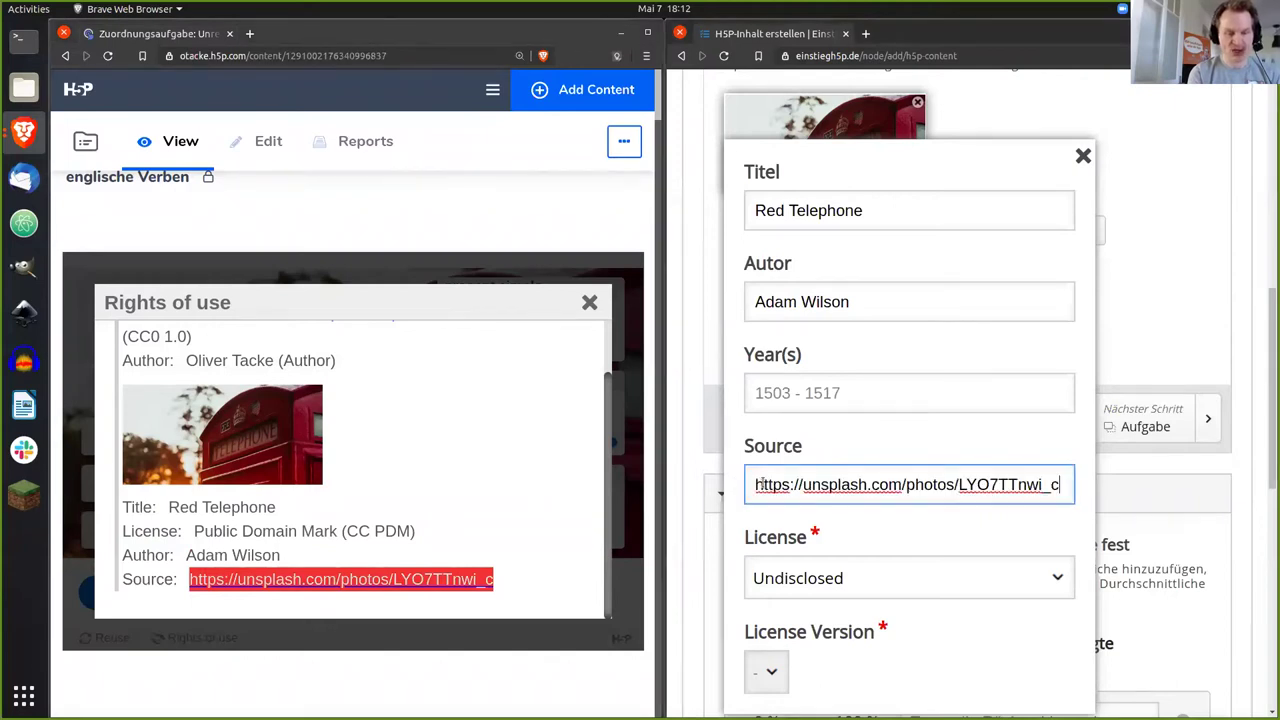
left_click(980, 575)
left_click(902, 522)
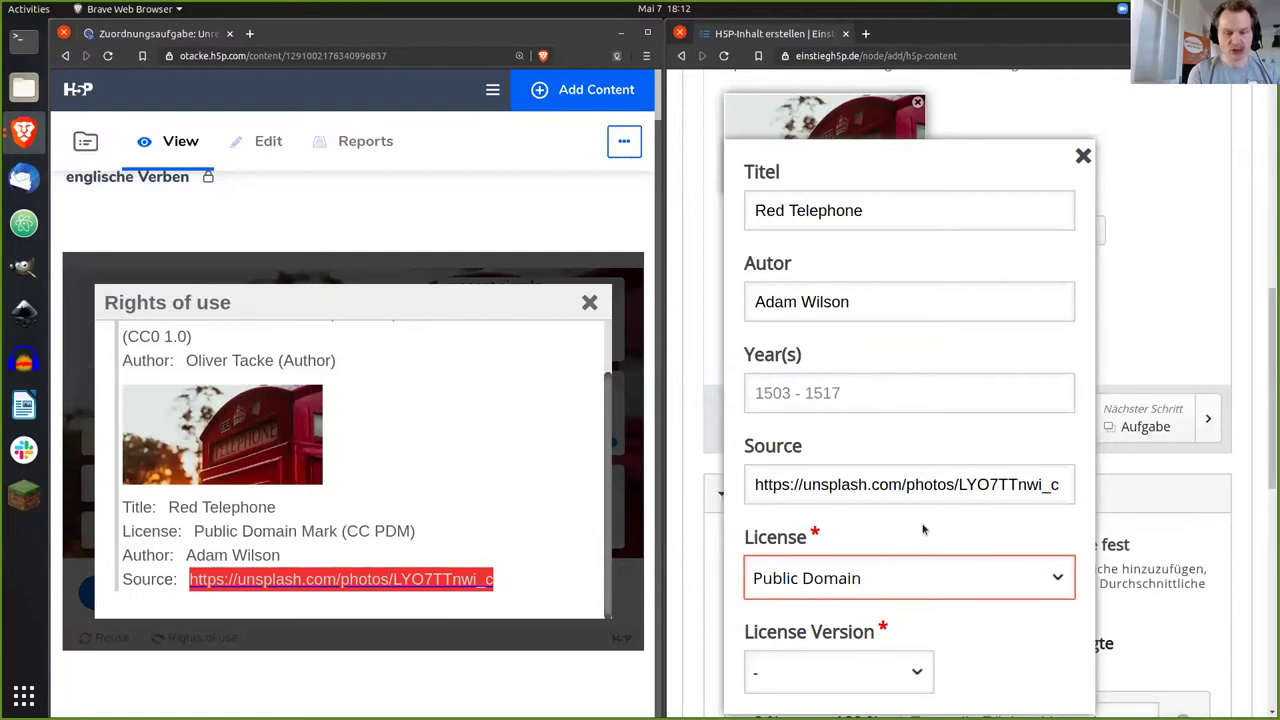
left_click(1082, 158)
Step: Set the license in the new content's metadata to Public Domain Dedication (CC0), matching the example
left_click_drag(1267, 370, 1267, 229)
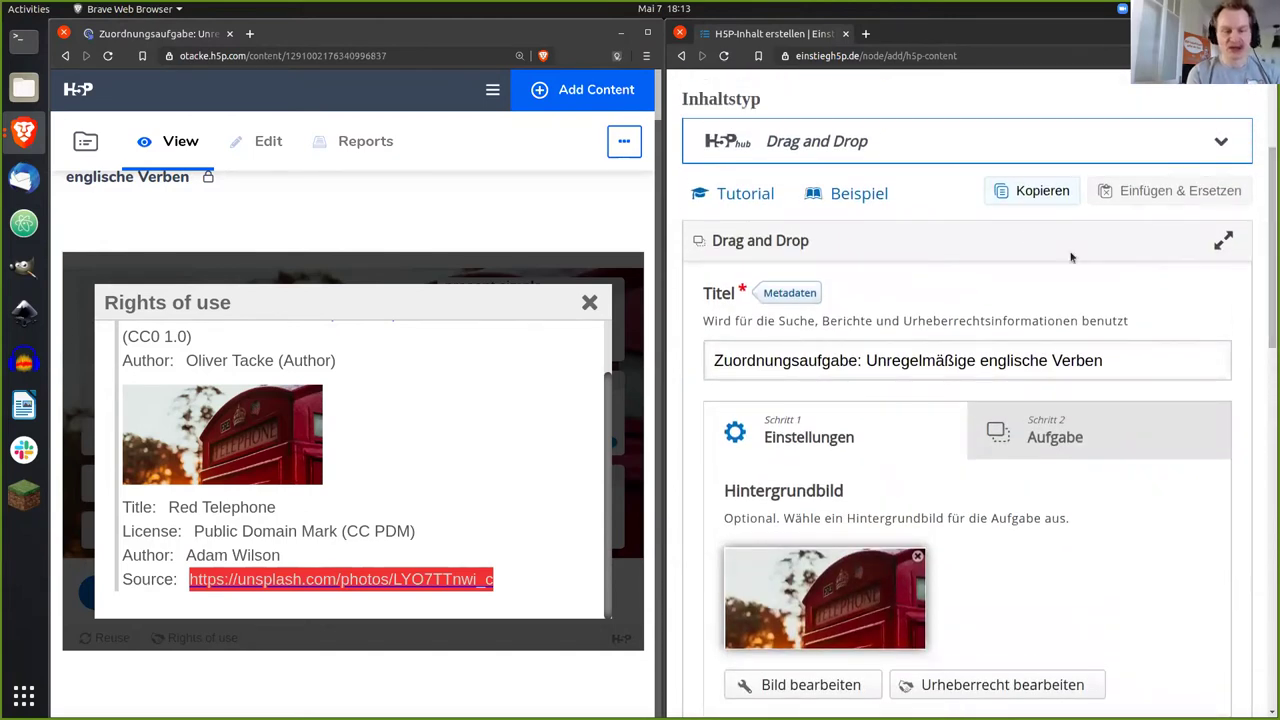
left_click(804, 295)
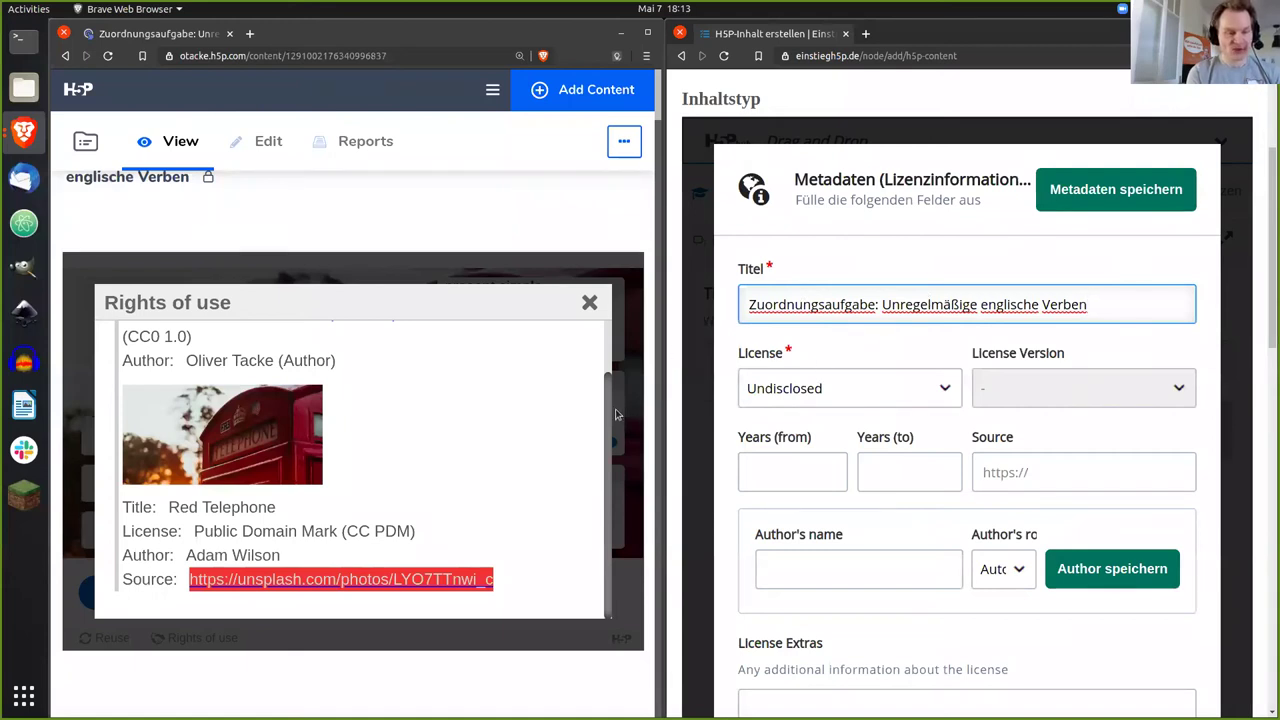
left_click_drag(610, 408, 617, 340)
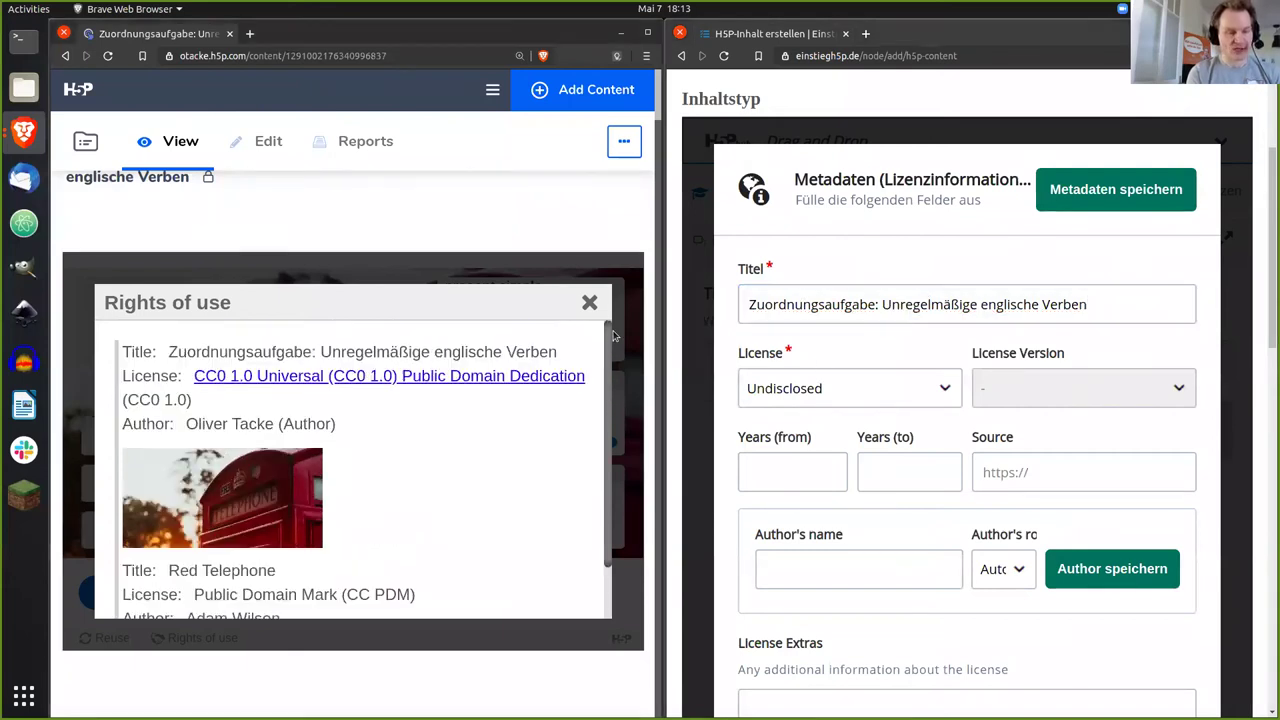
left_click(872, 393)
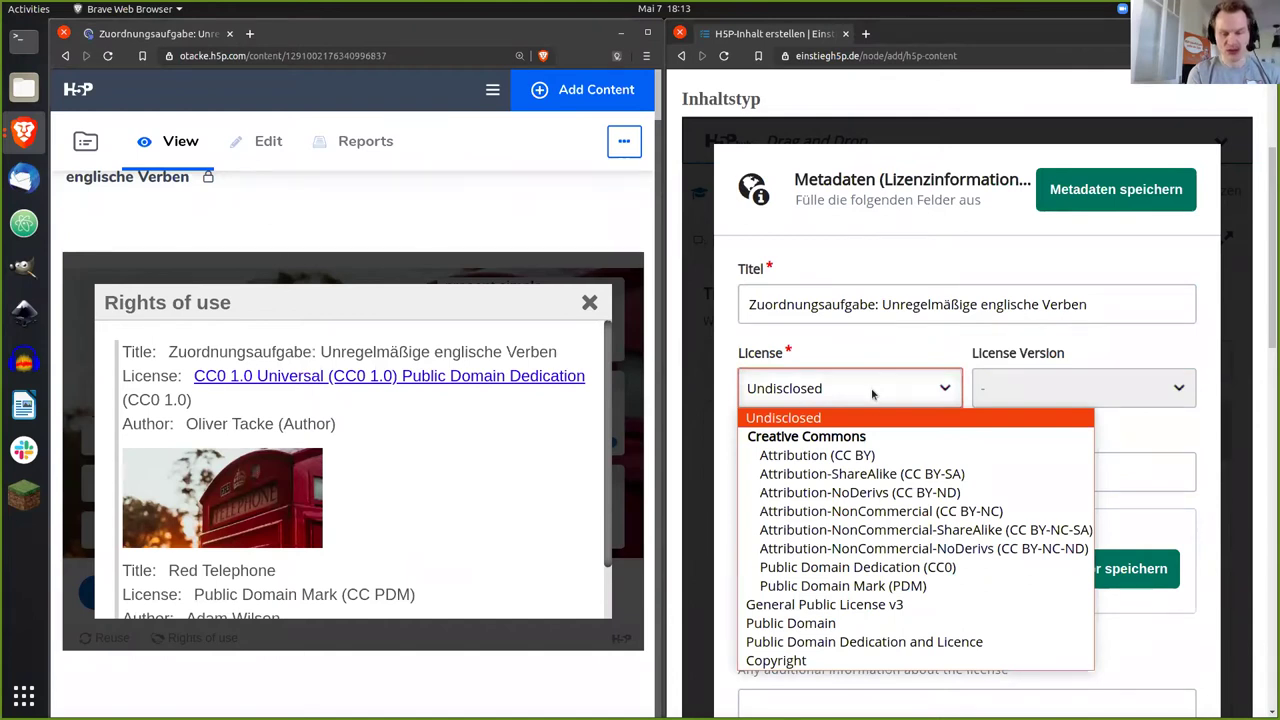
left_click(923, 568)
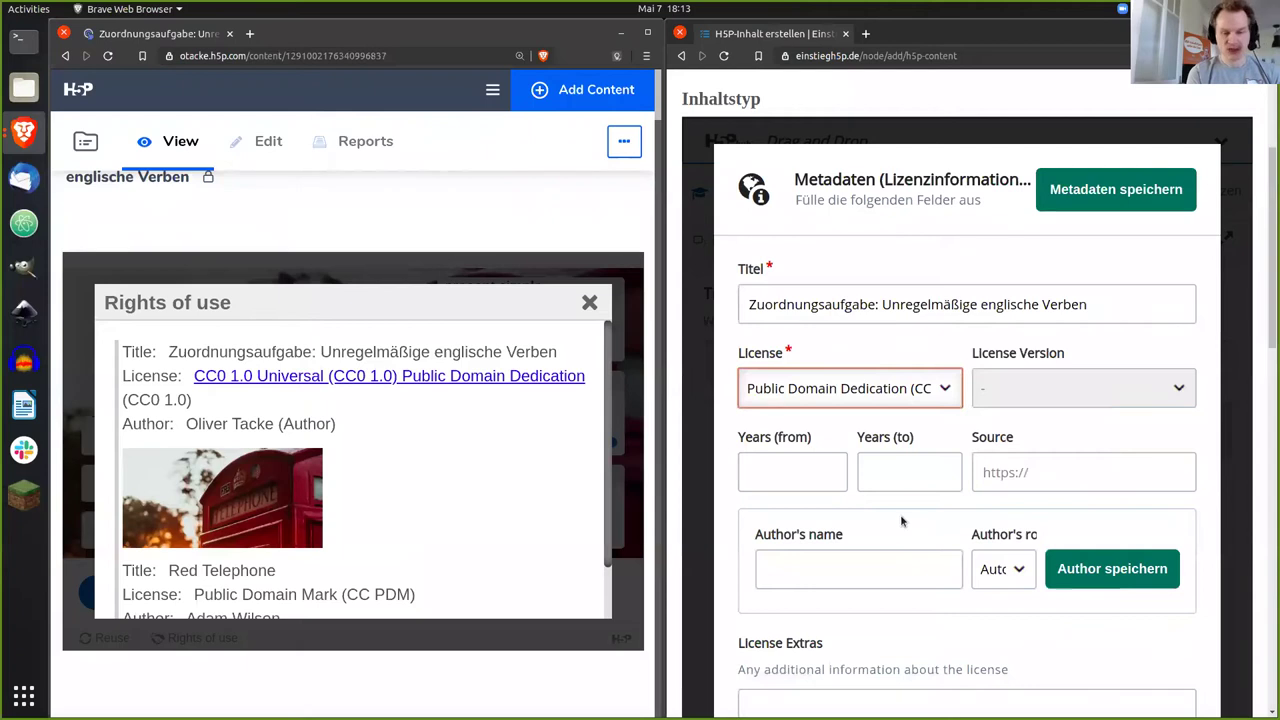
Step: Enter the author's name in the metadata, save the metadata and close the example's rights of use
left_click(815, 569)
type("Oliv")
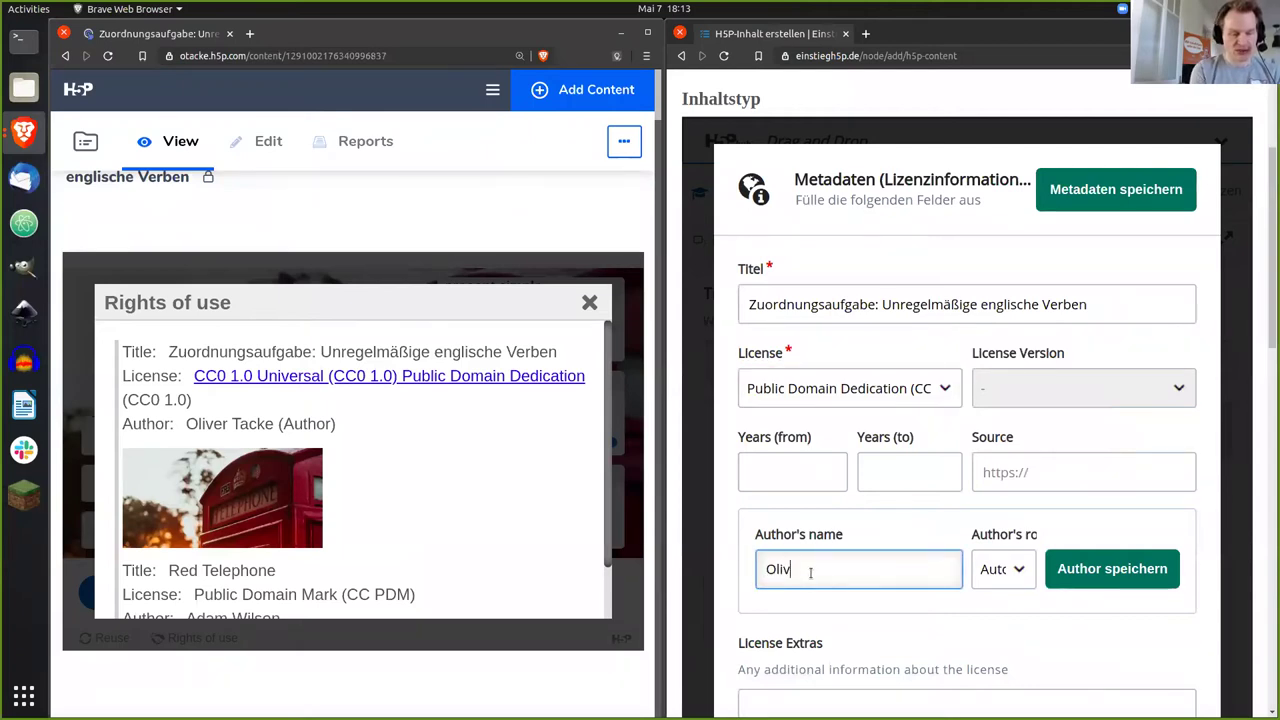
type("er Tacke")
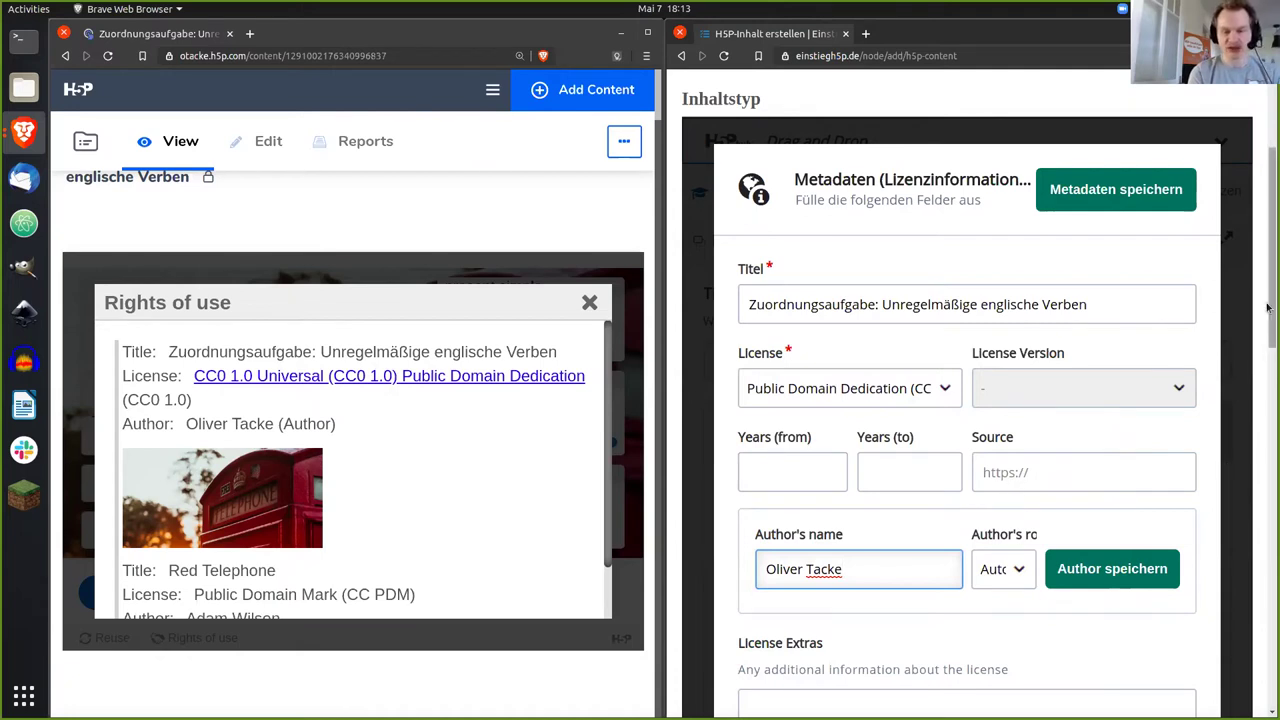
left_click(1116, 190)
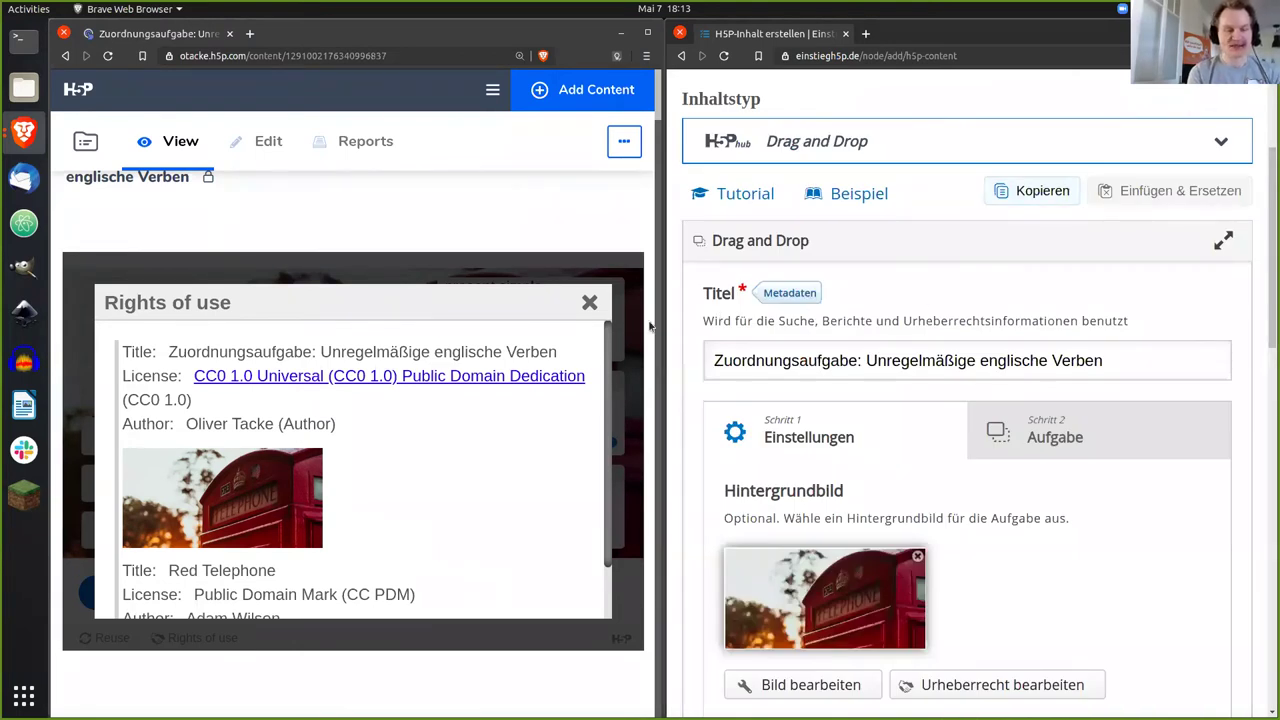
left_click(589, 303)
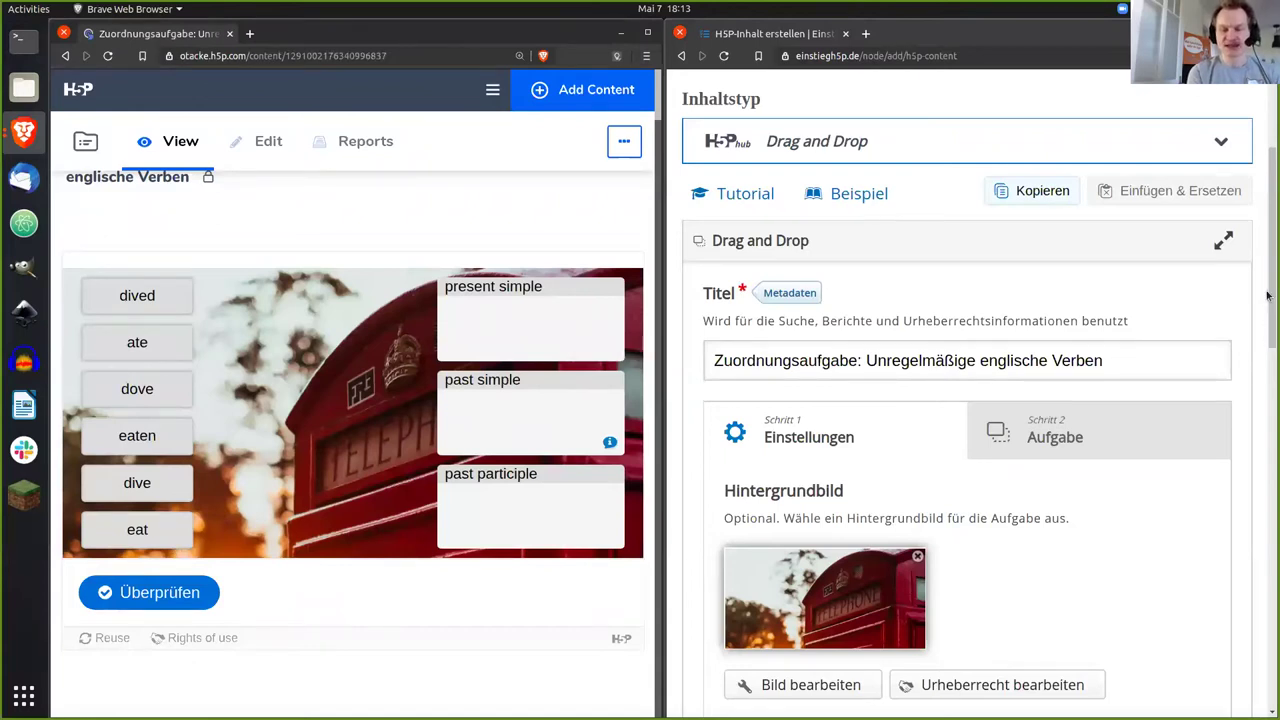
Step: Open the task-building step (Aufgabe) and add a drop zone with the label "present simple" to the background image
left_click_drag(1267, 297, 1267, 341)
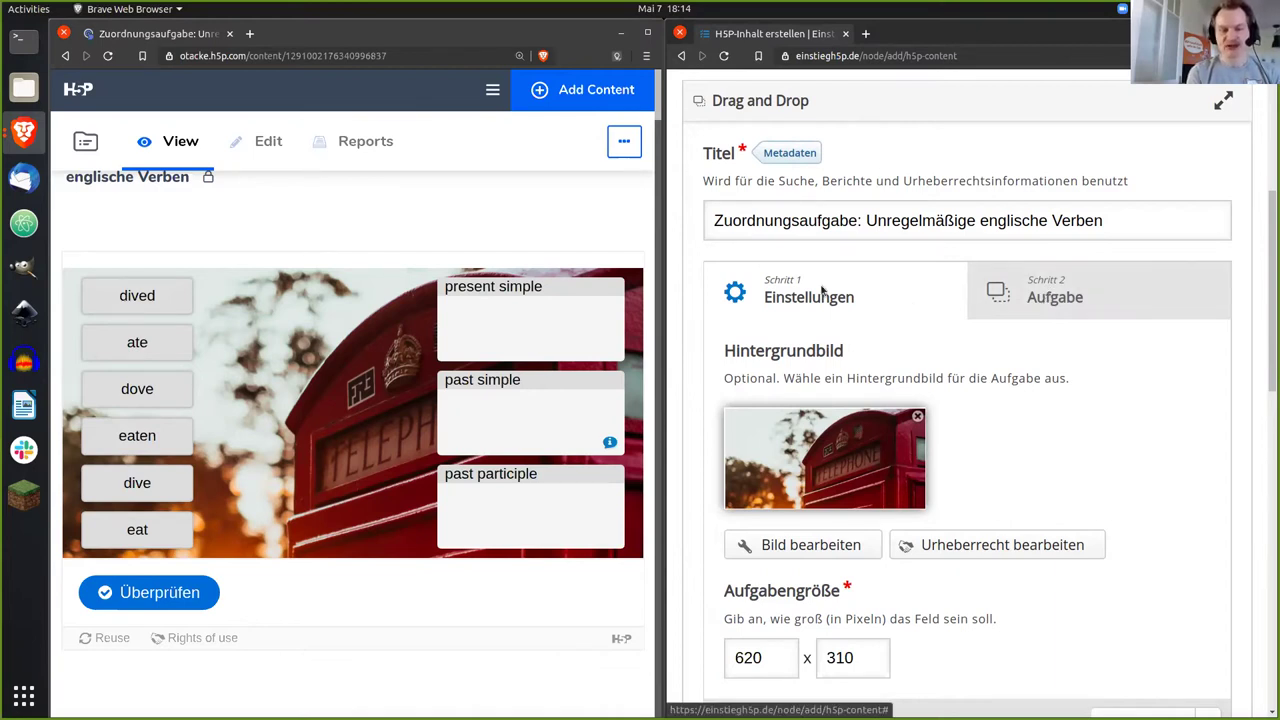
left_click(1043, 299)
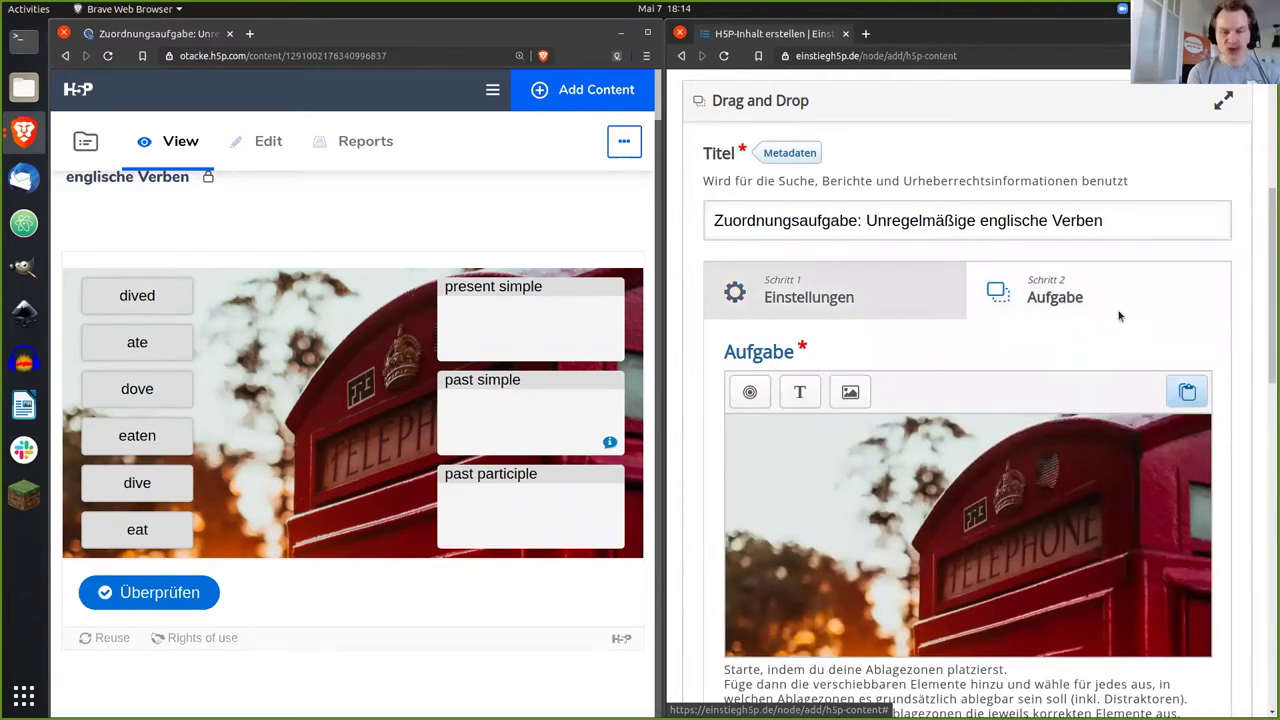
left_click_drag(1266, 323, 1266, 343)
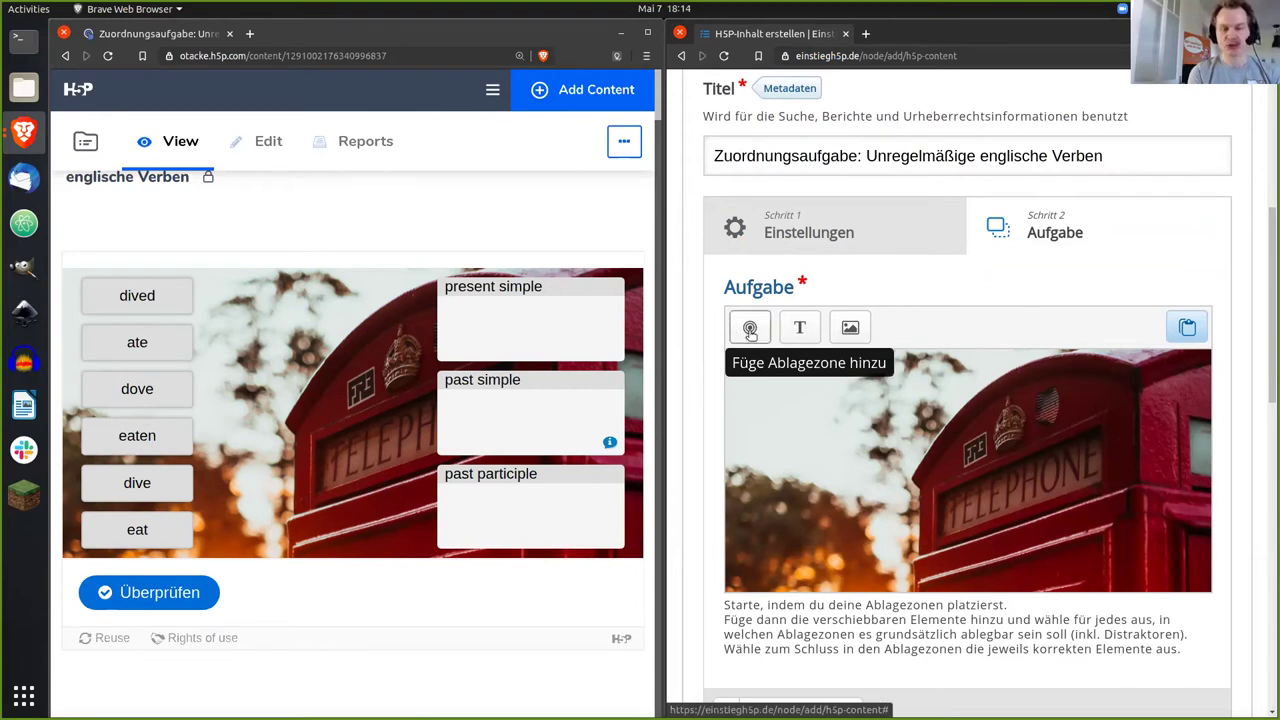
left_click(750, 330)
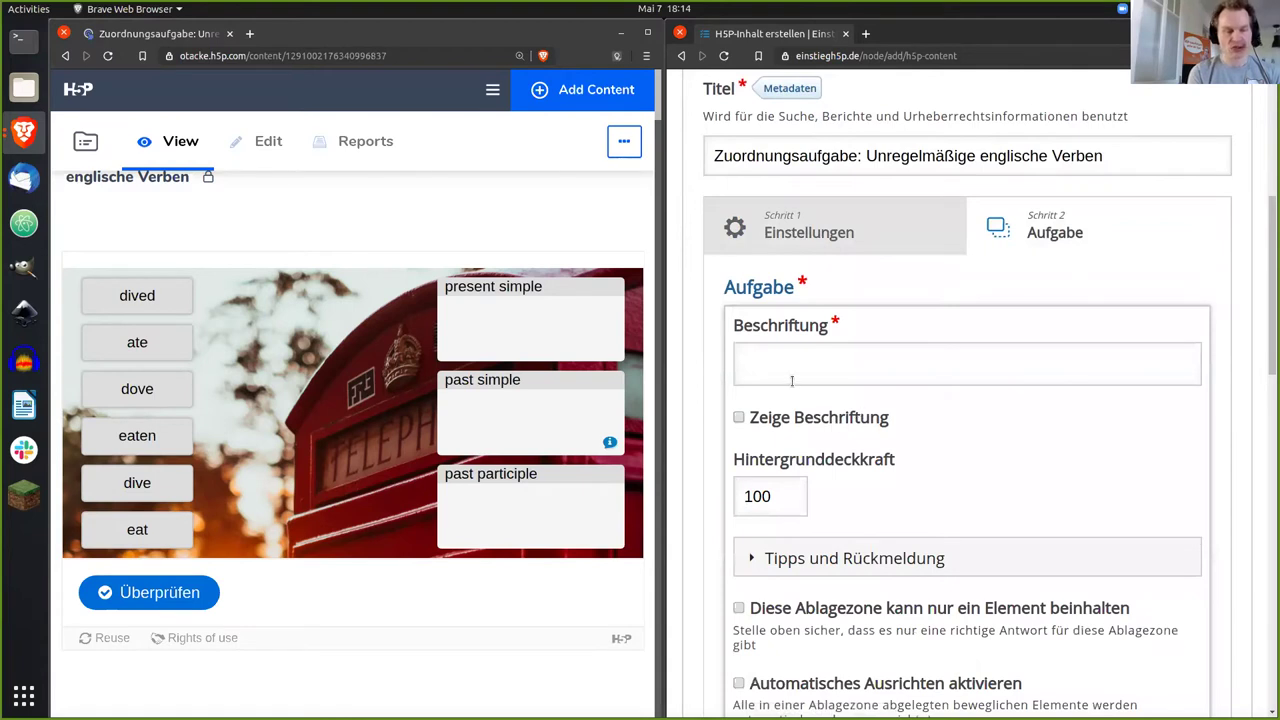
left_click(790, 366)
type("present s")
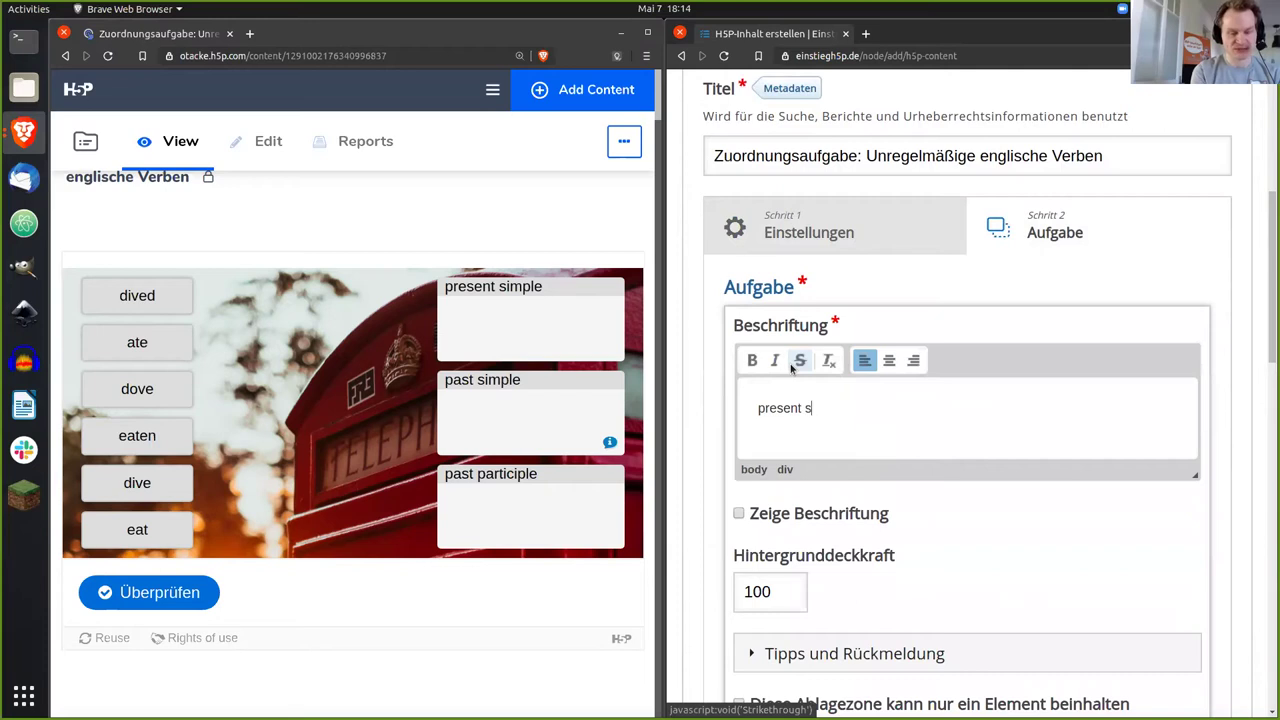
type("imple")
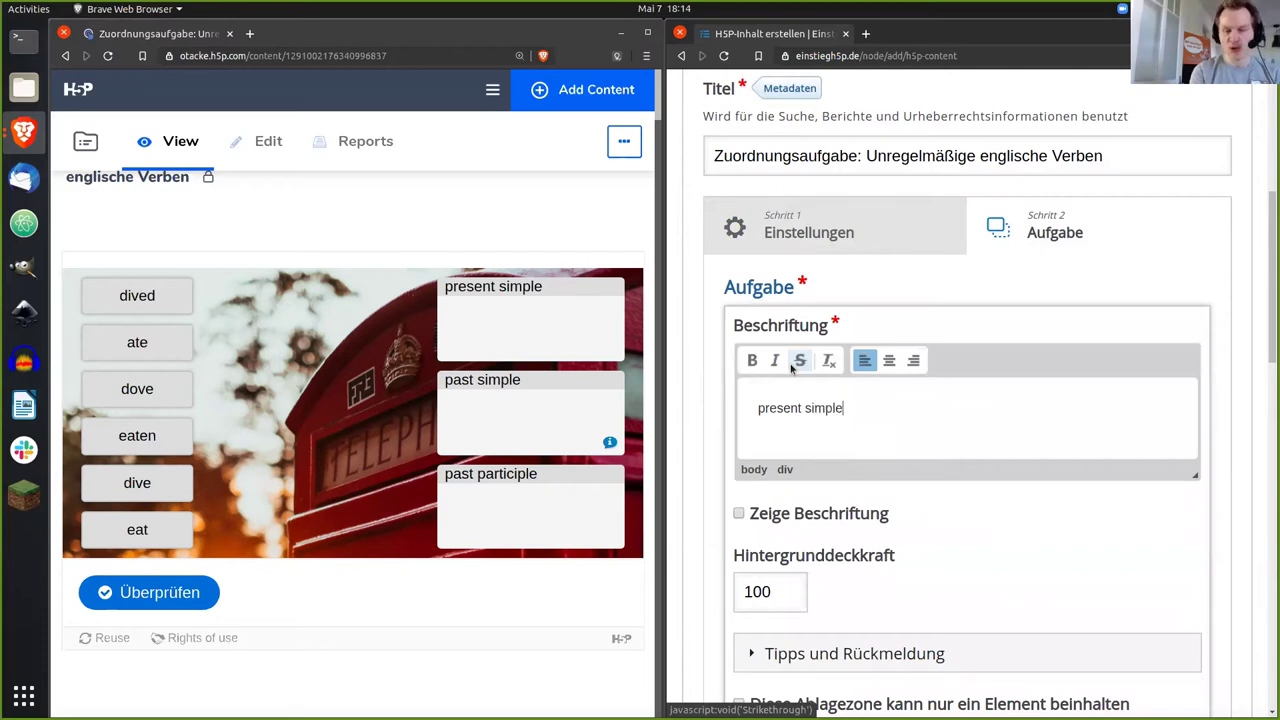
left_click_drag(1268, 334, 1268, 403)
scroll(1268, 403, "down", 3)
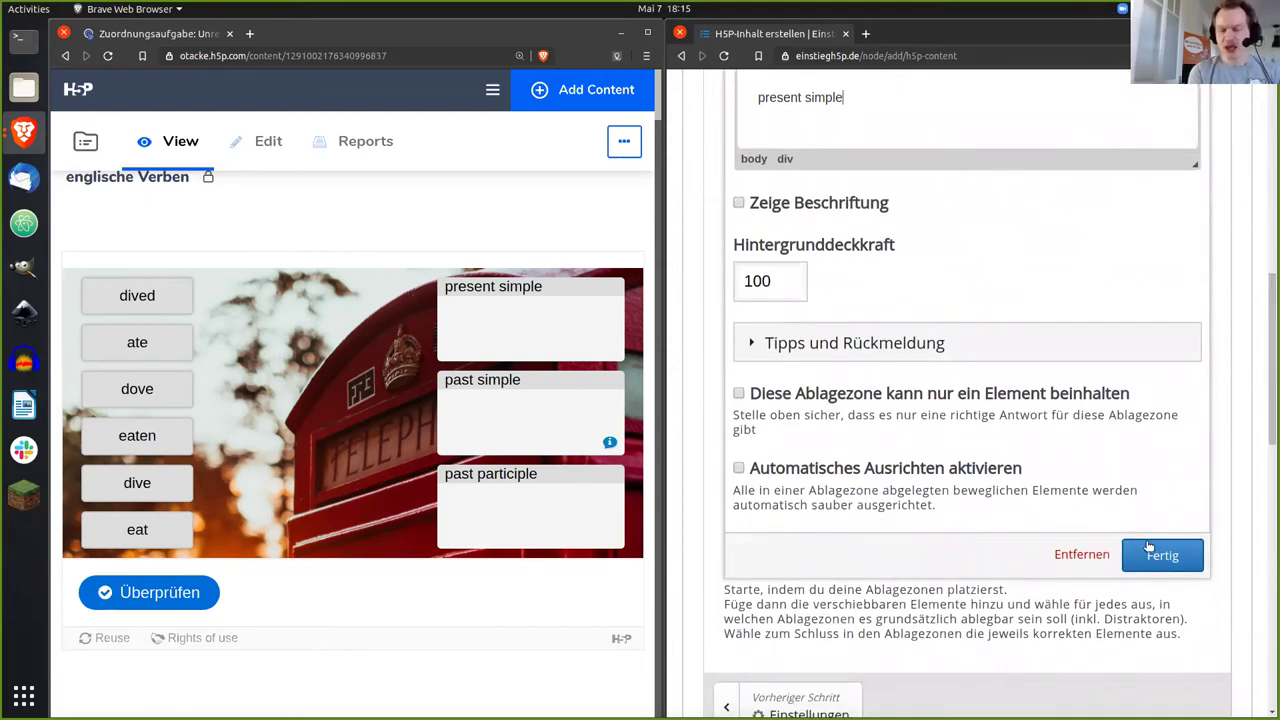
left_click(1146, 542)
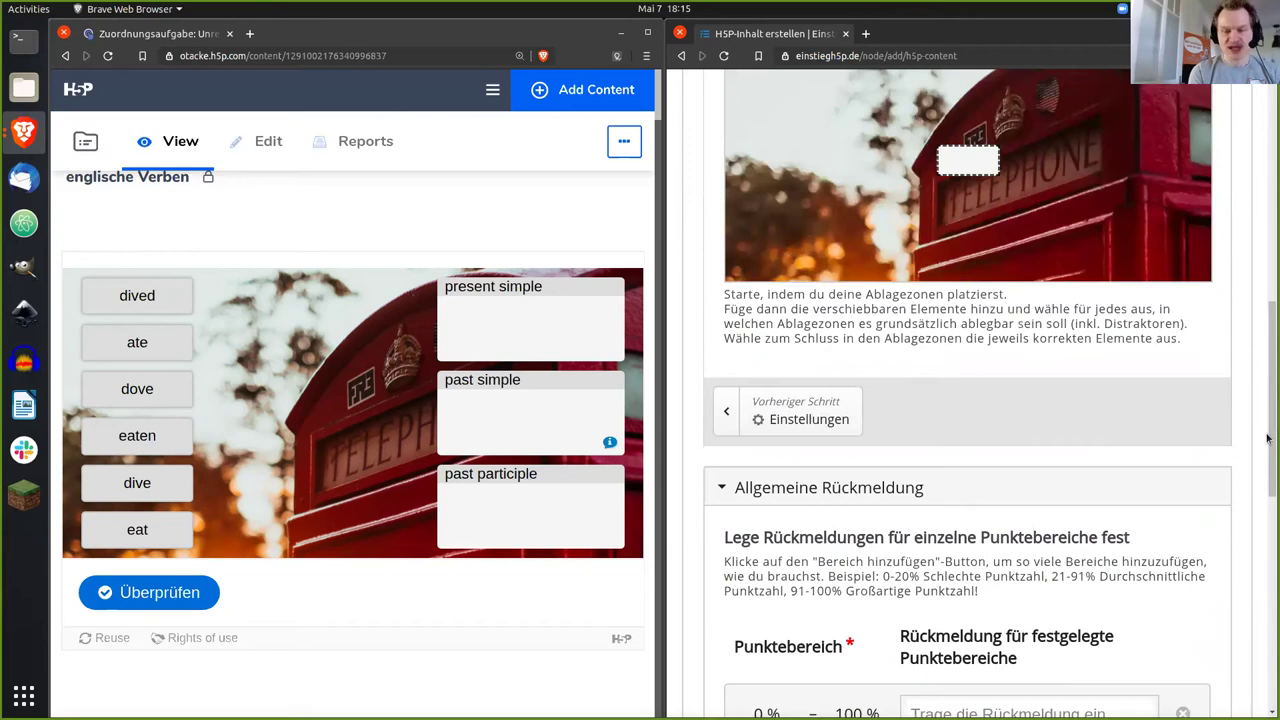
Step: Enlarge the "present simple" drop zone into a wide, taller rectangle in the upper part of the telephone box image
scroll(1267, 376, "up", 3)
scroll(1267, 376, "up", 4)
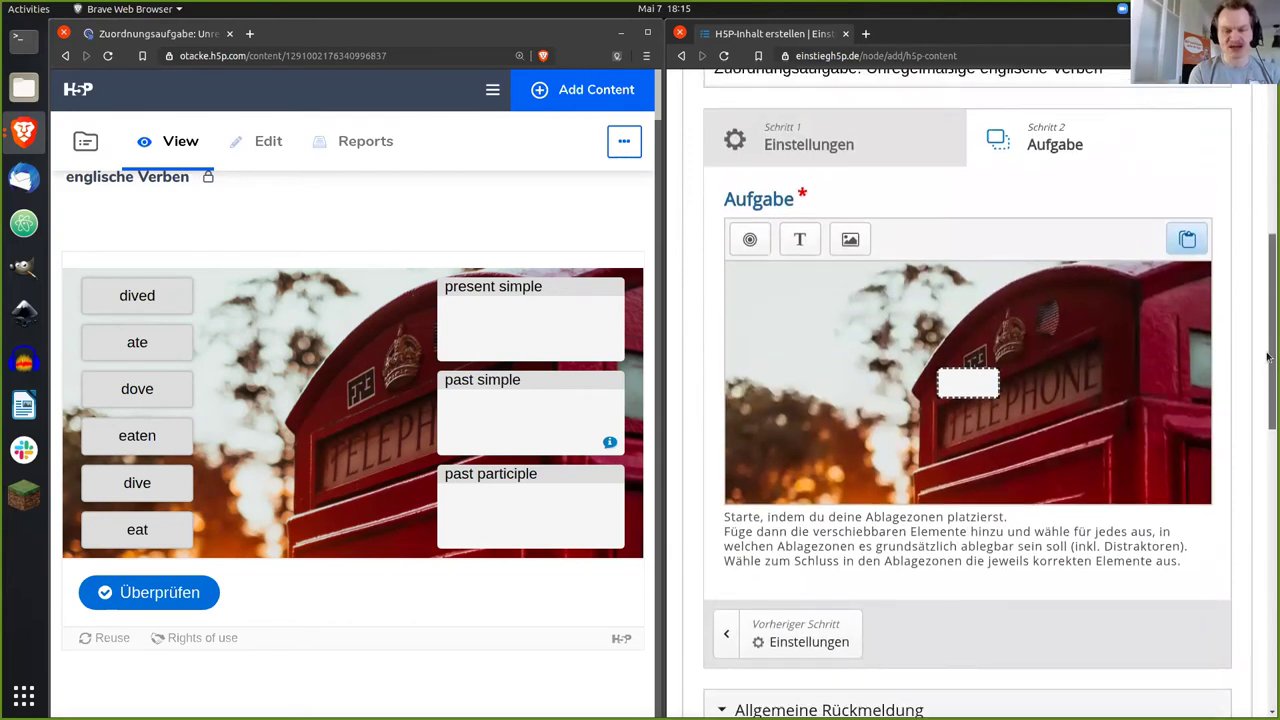
left_click_drag(961, 446, 1095, 388)
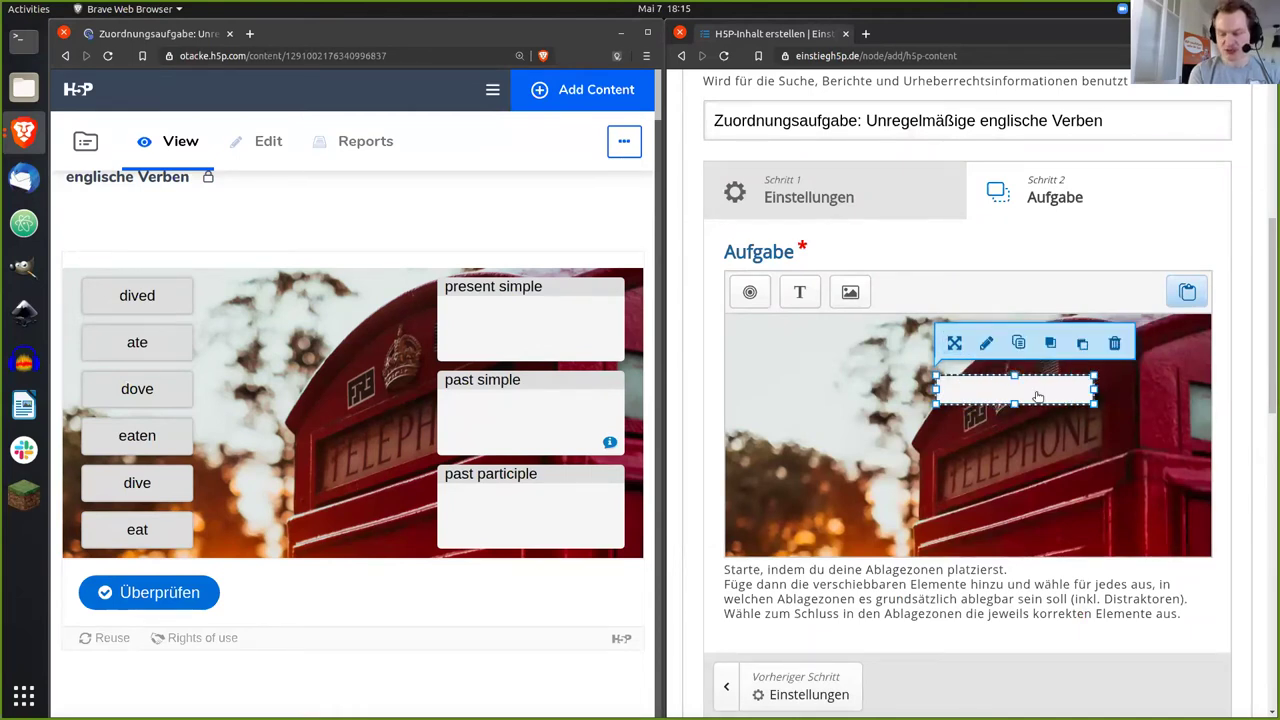
left_click_drag(1014, 404, 1026, 375)
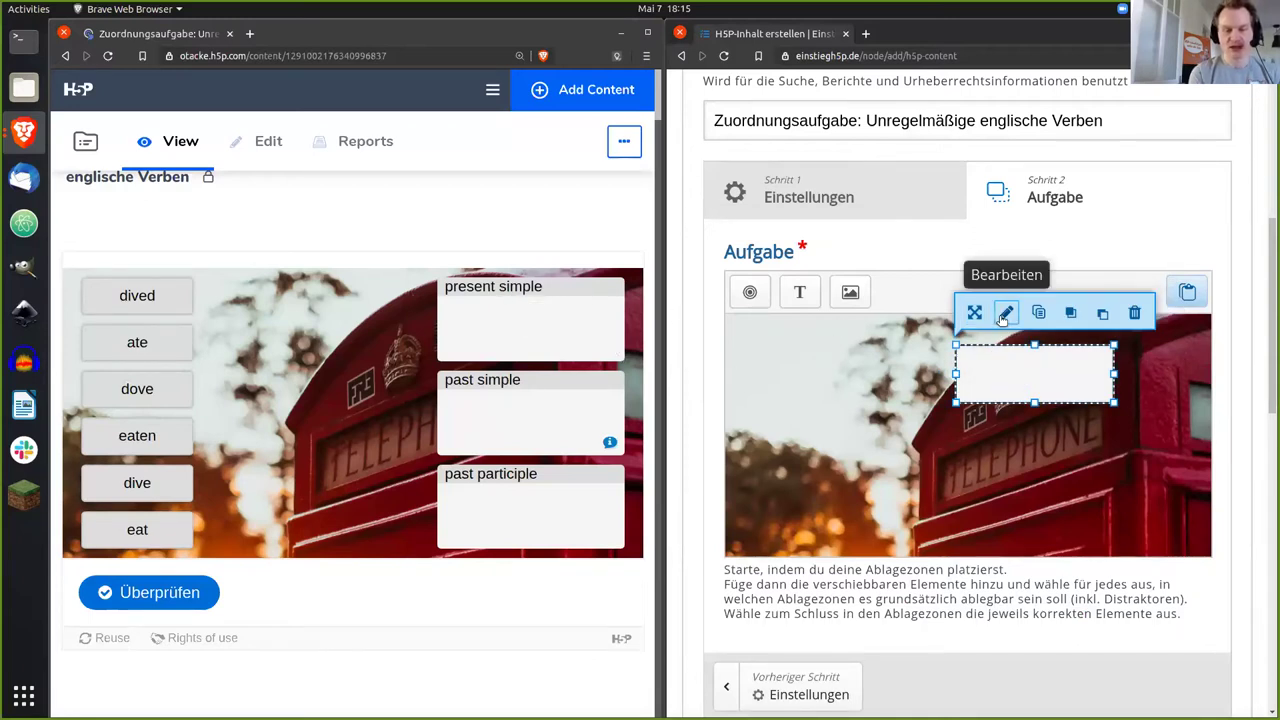
Step: Turn on the label display (Zeige Beschriftung) for the "present simple" drop zone
double_click(995, 370)
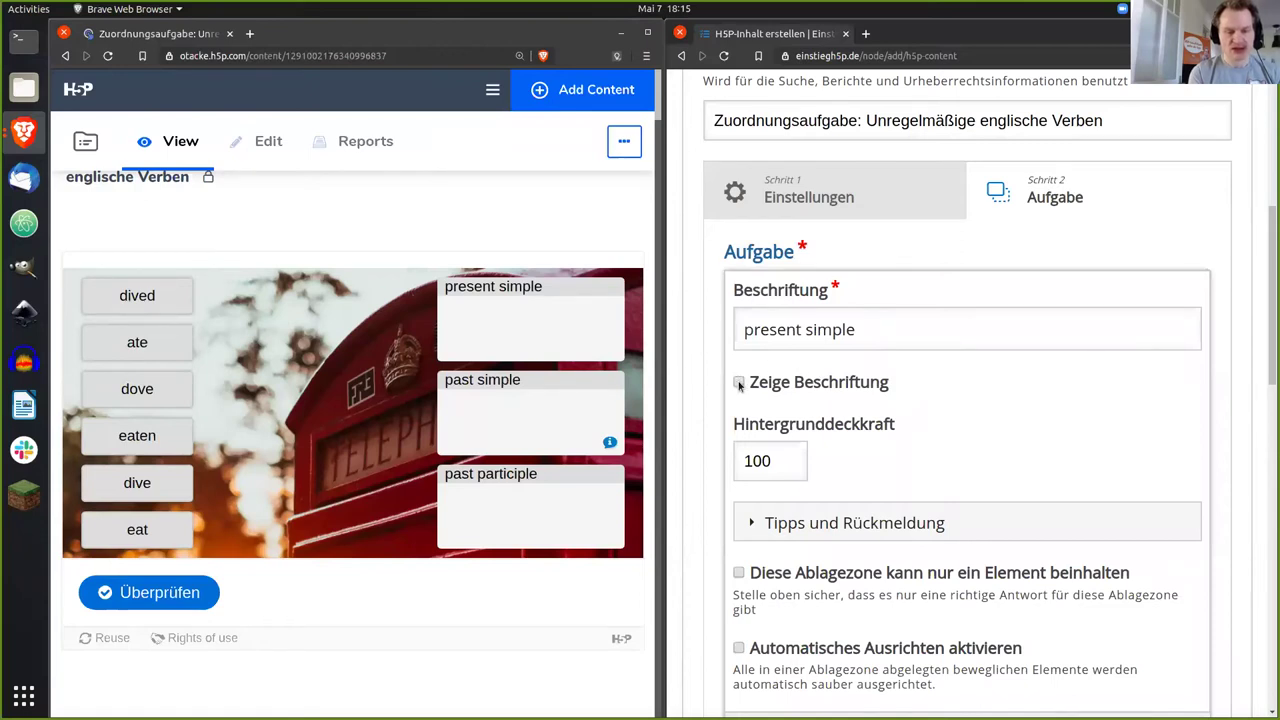
left_click(739, 383)
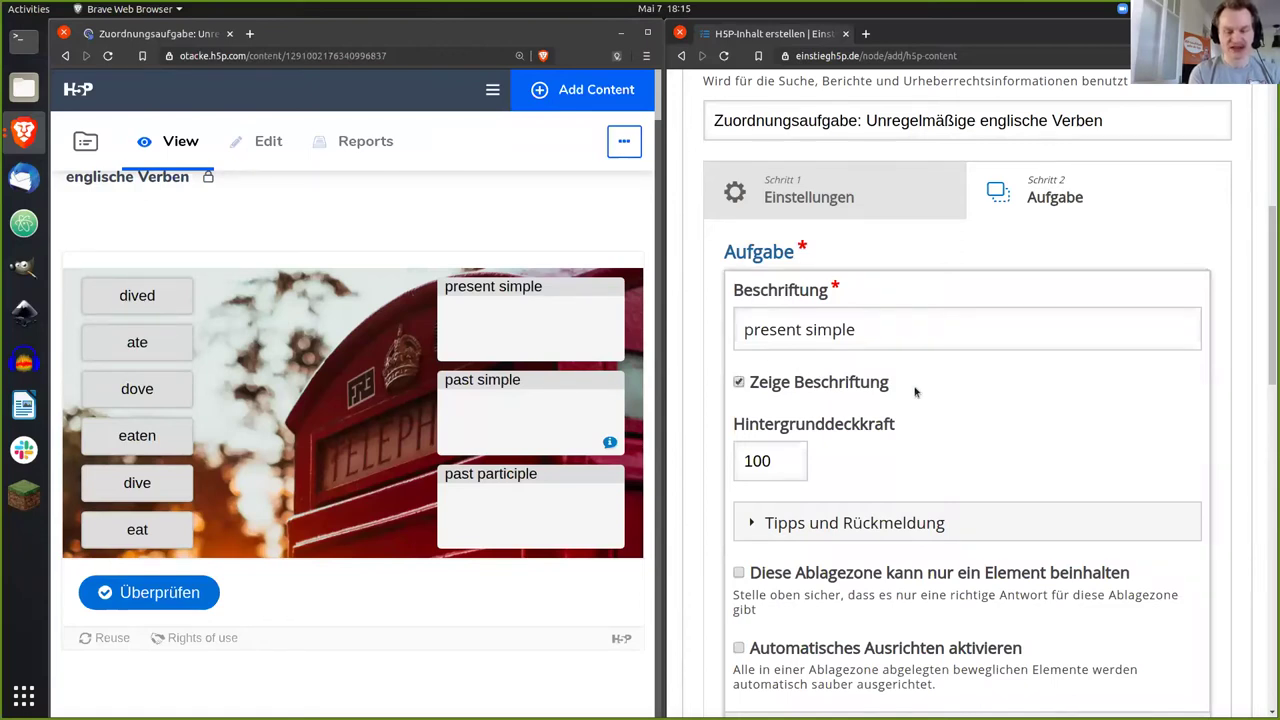
left_click_drag(1268, 335, 1267, 434)
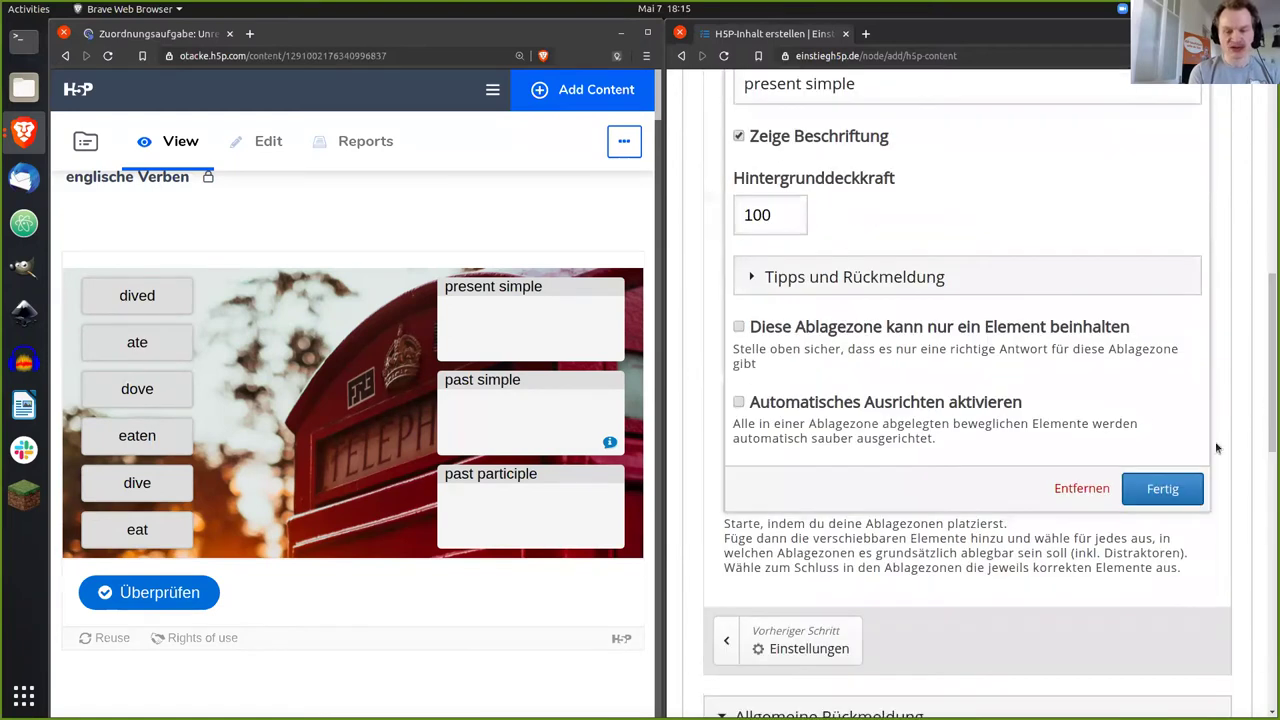
left_click(1162, 490)
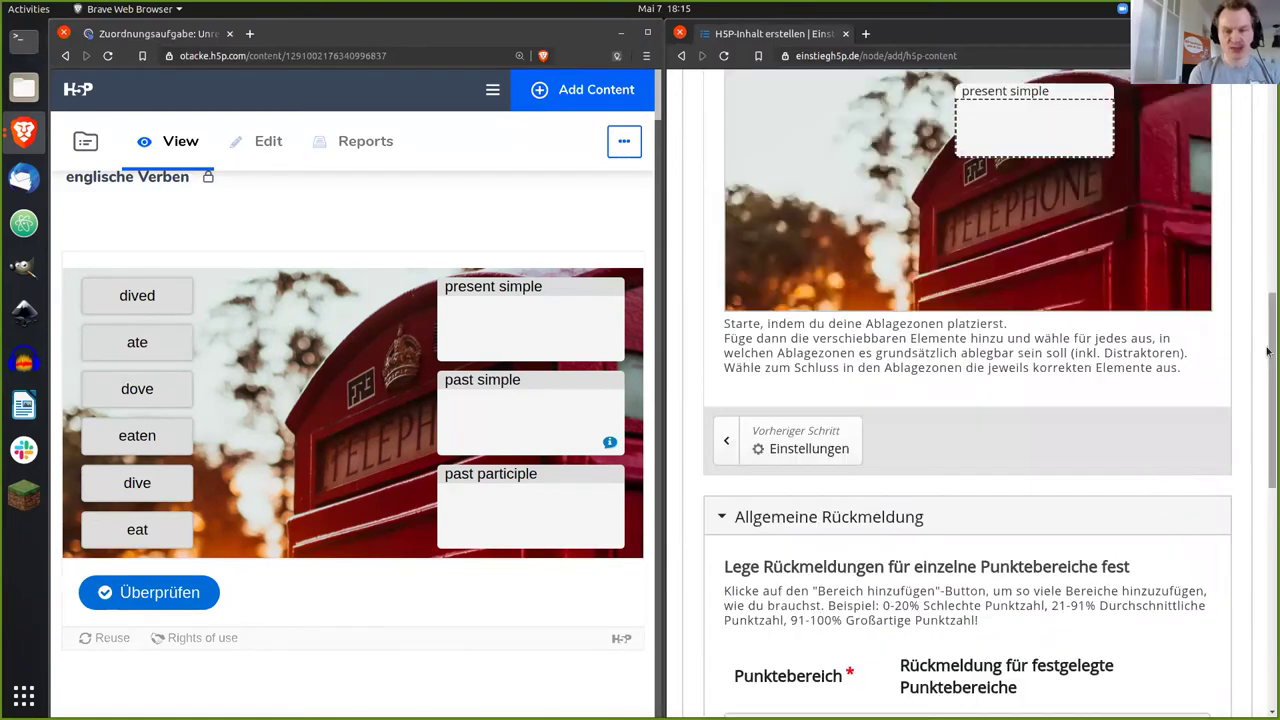
Step: Move the "present simple" drop zone to the image's upper-right corner and place a copy of it directly below
scroll(1039, 305, "up", 3)
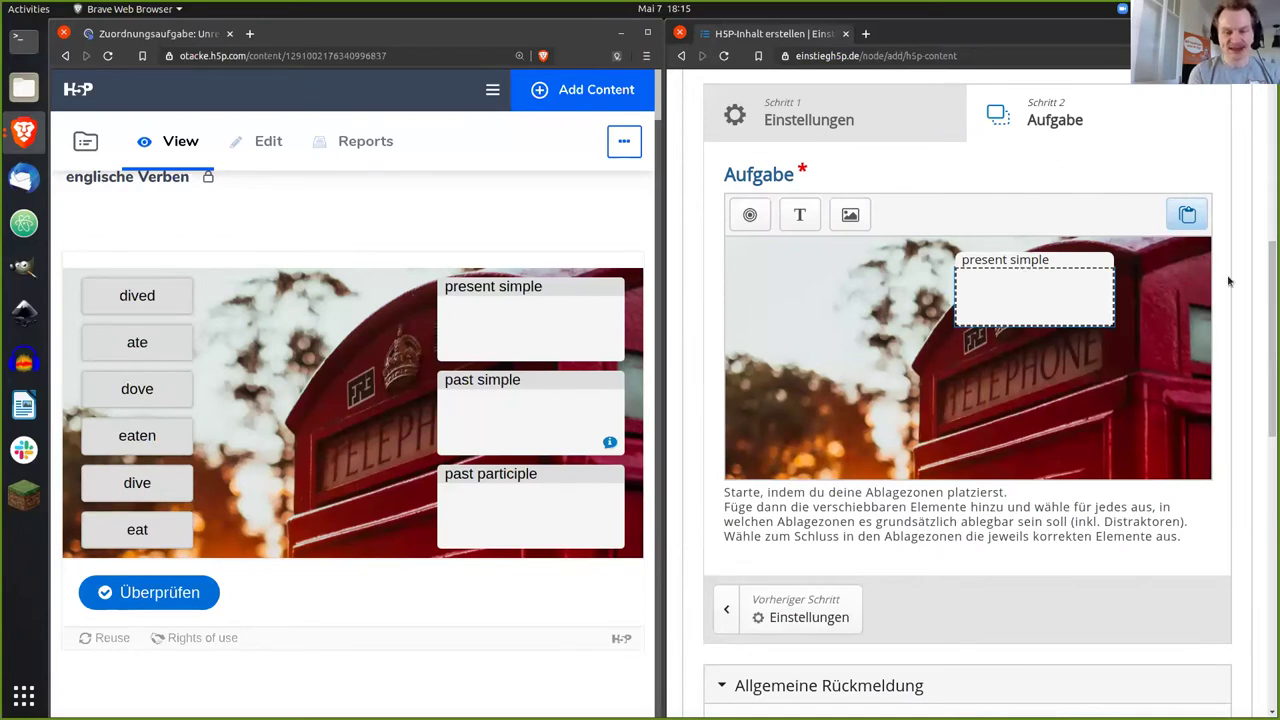
scroll(1266, 300, "up", 2)
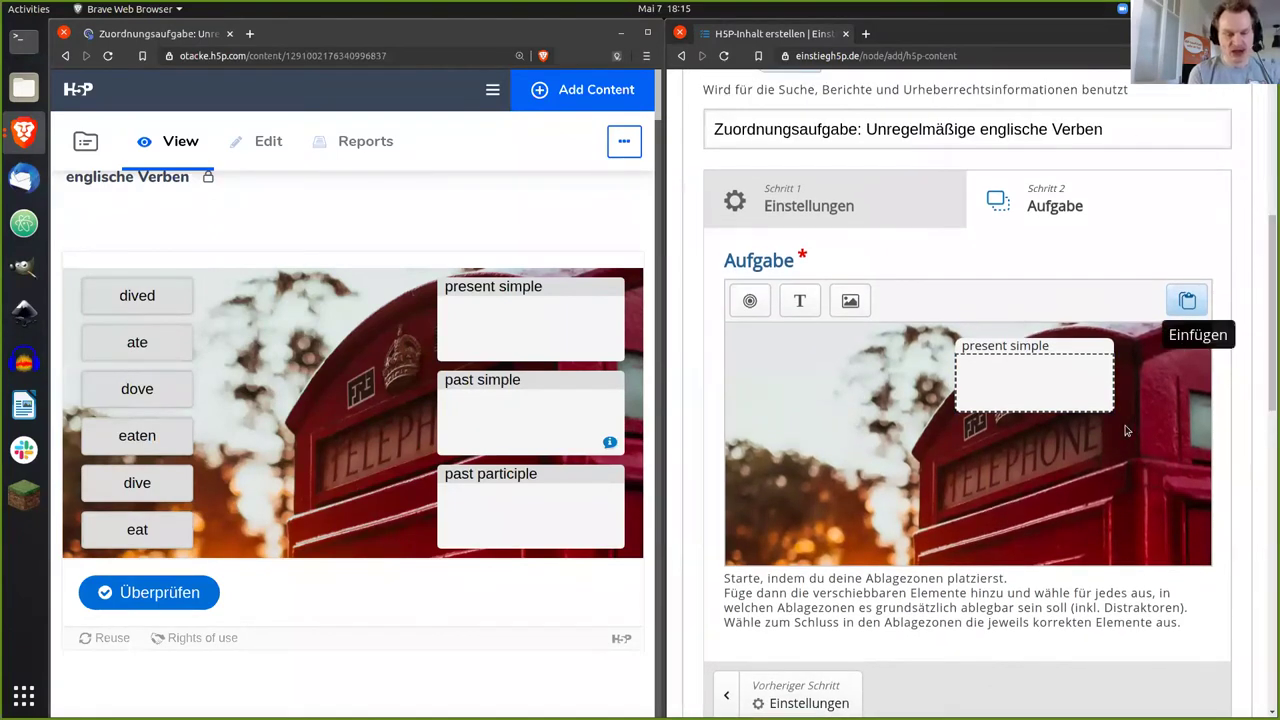
left_click_drag(1027, 386, 1118, 376)
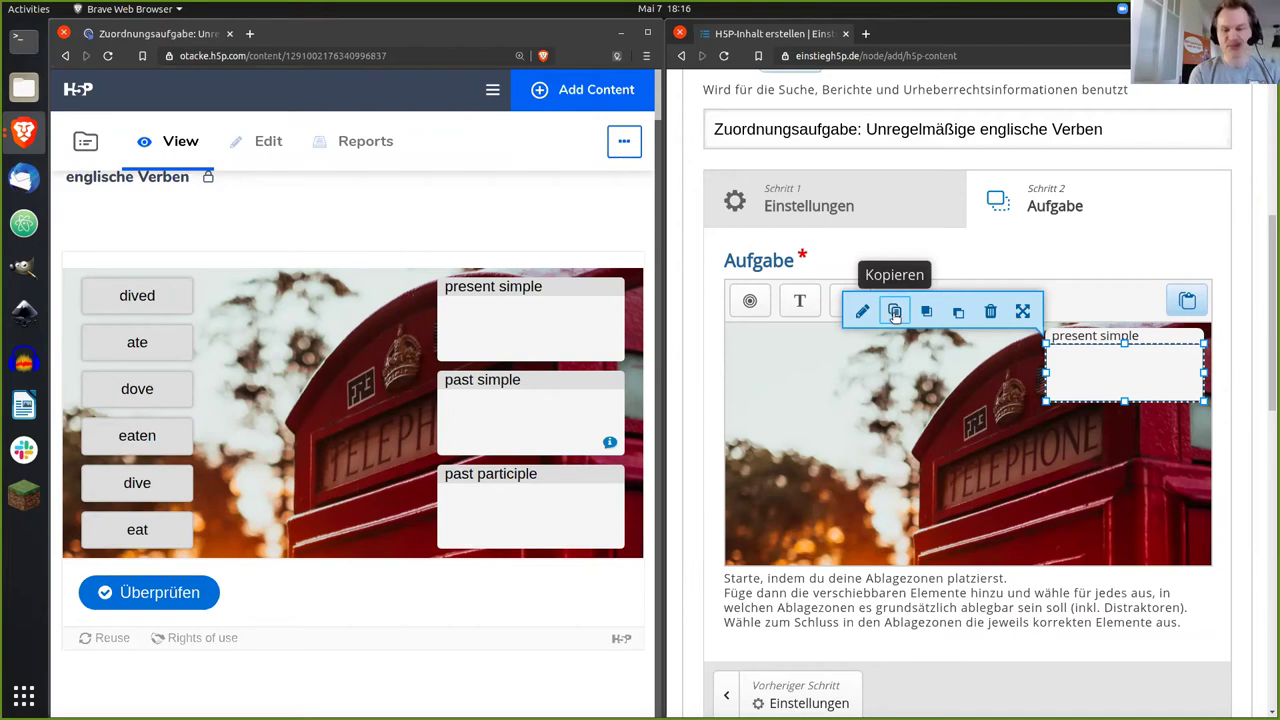
left_click(890, 365)
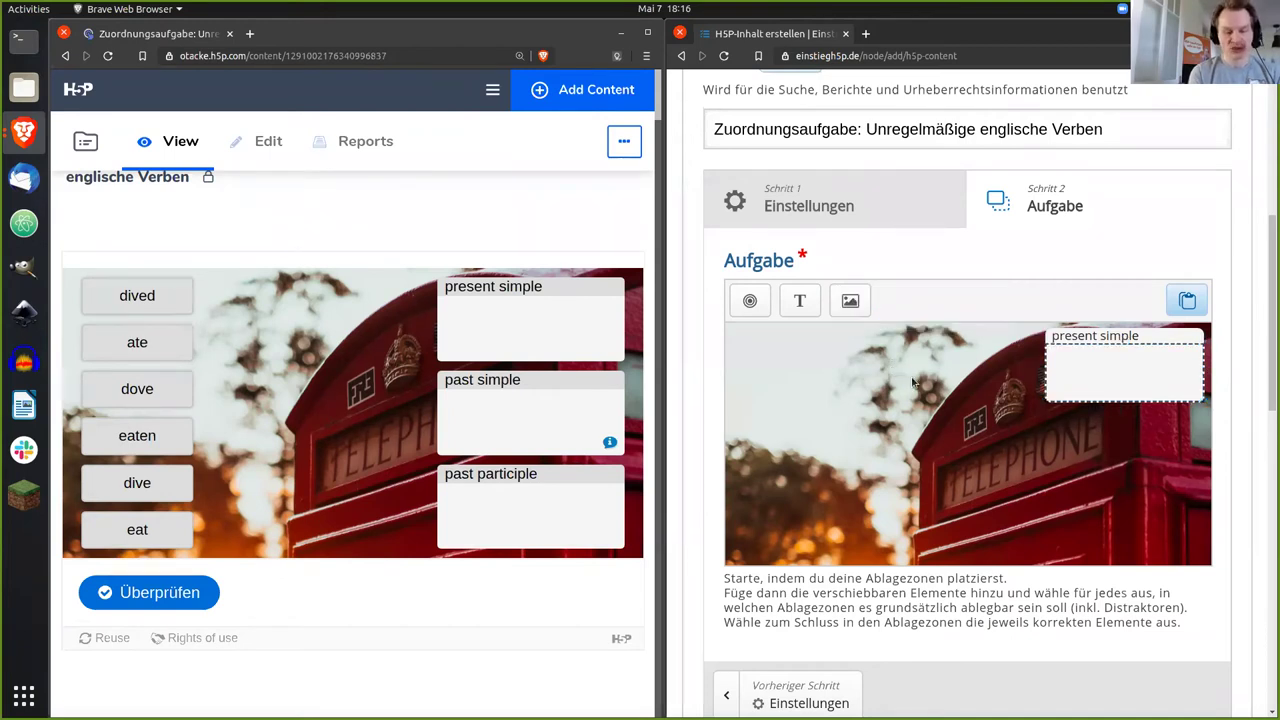
key("ctrl+v")
left_click_drag(920, 425, 1100, 449)
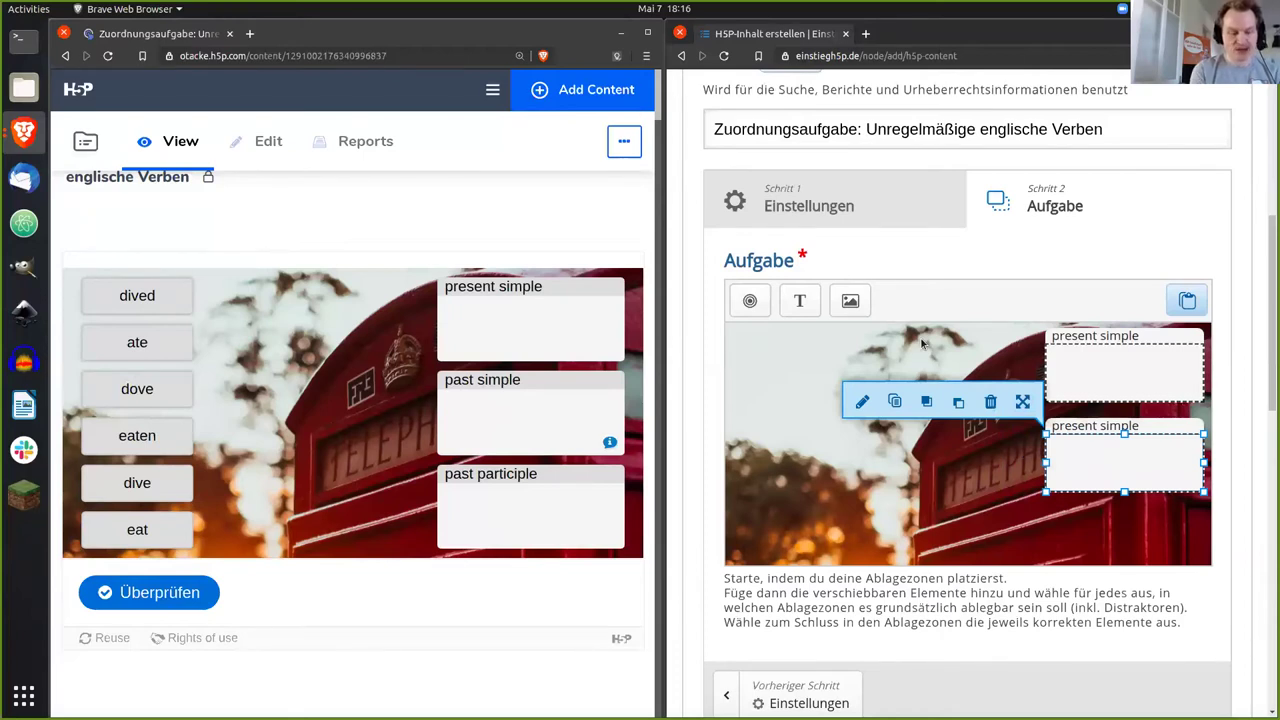
Step: Change the label of the copied second drop zone to "past simple"
double_click(1120, 360)
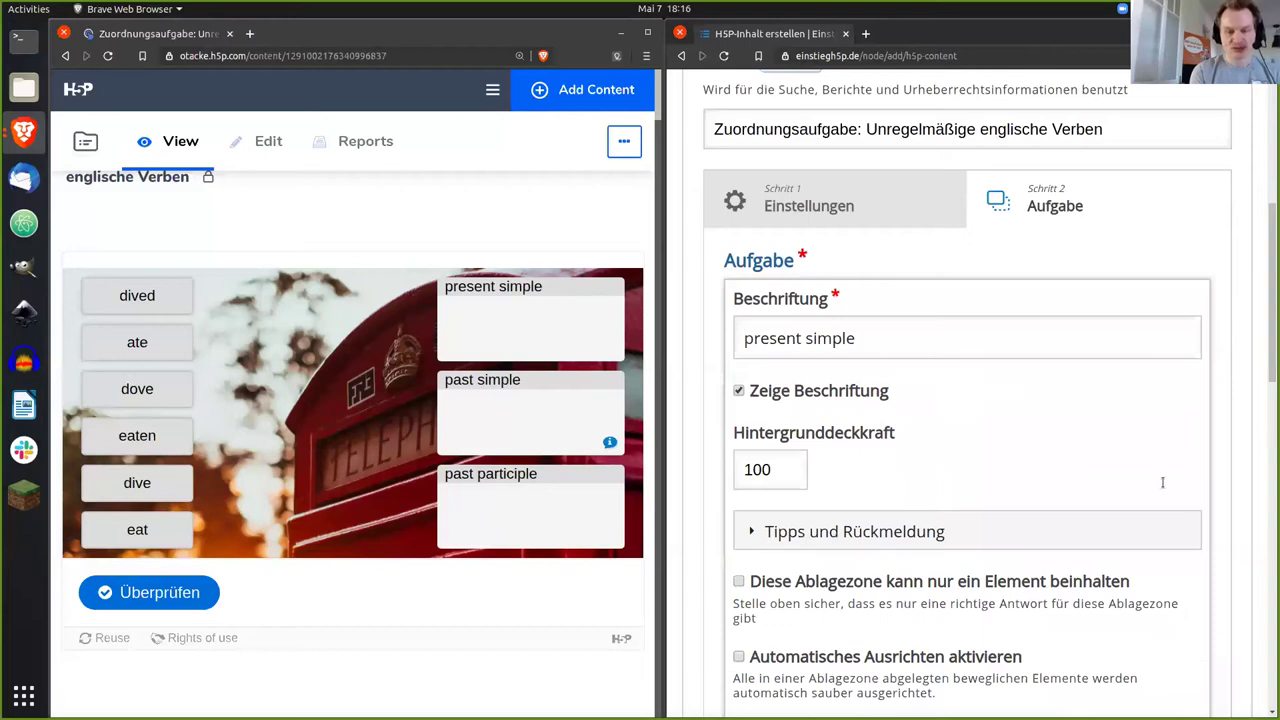
double_click(772, 338)
type("past")
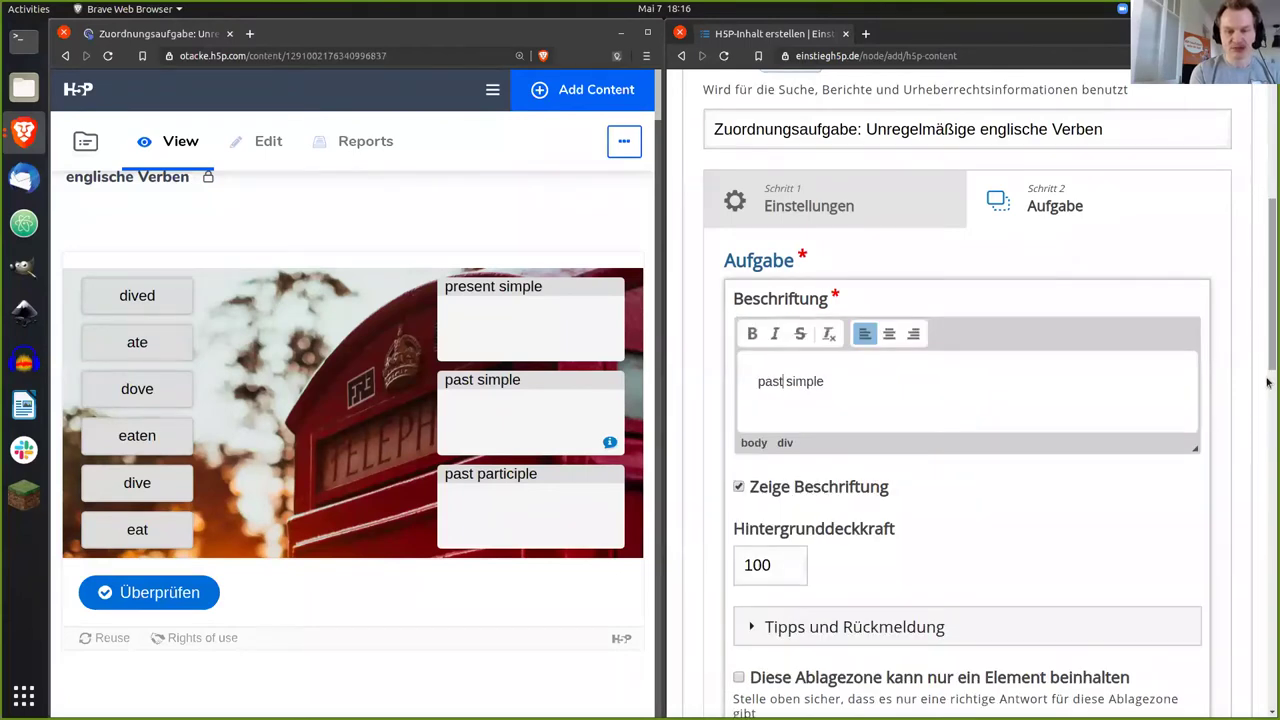
left_click(1179, 361)
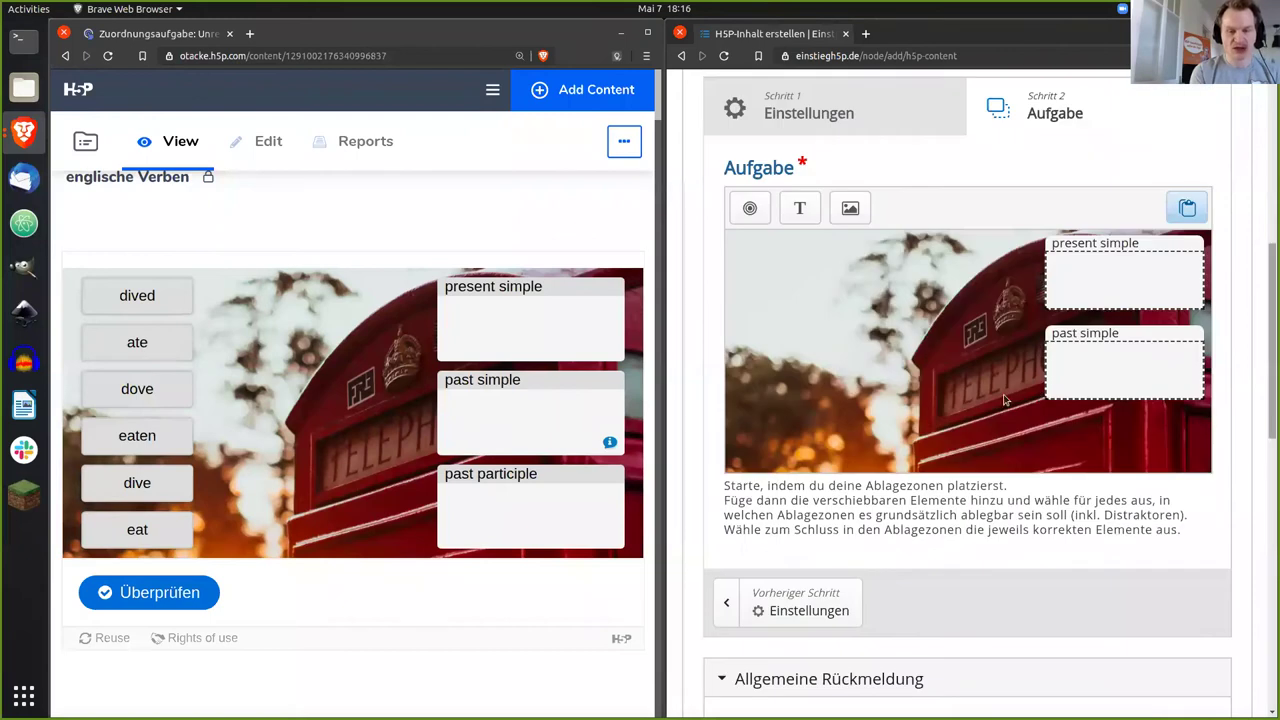
Step: Add a third drop zone copy in the image's lower-right corner and space the middle zone evenly between the other two
left_click(1005, 400)
key("ctrl+v")
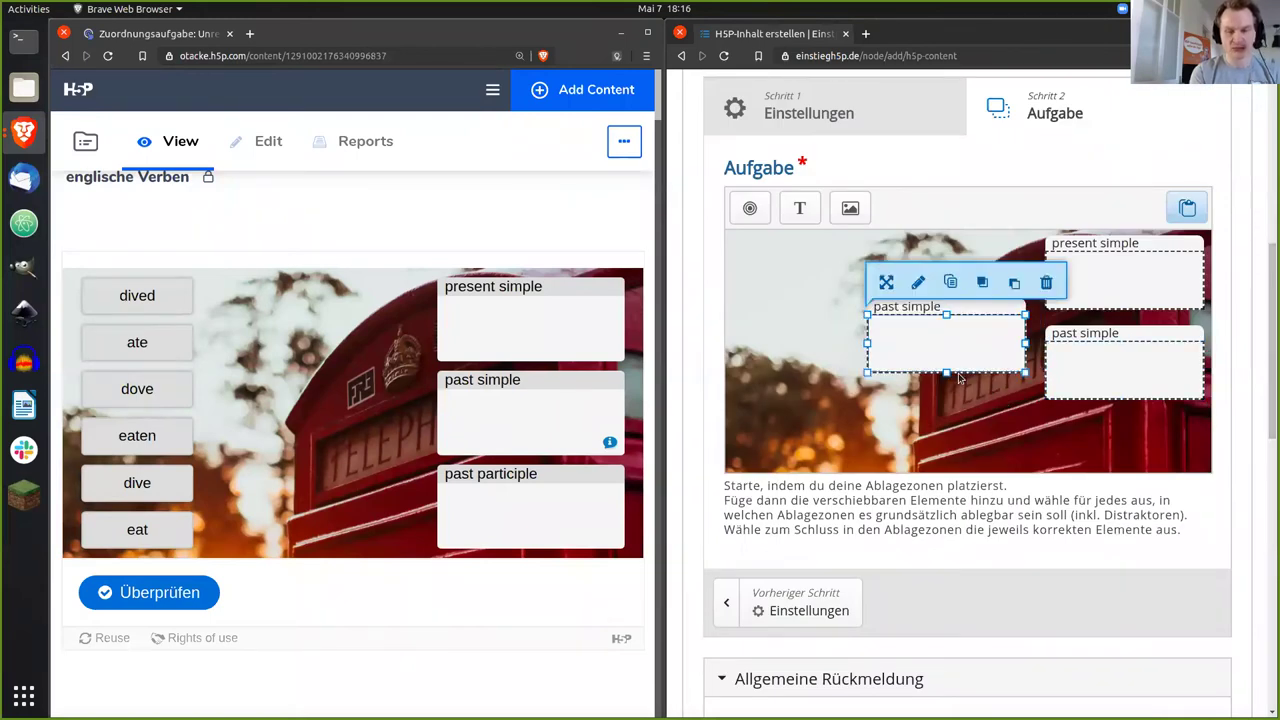
left_click_drag(916, 354, 1182, 438)
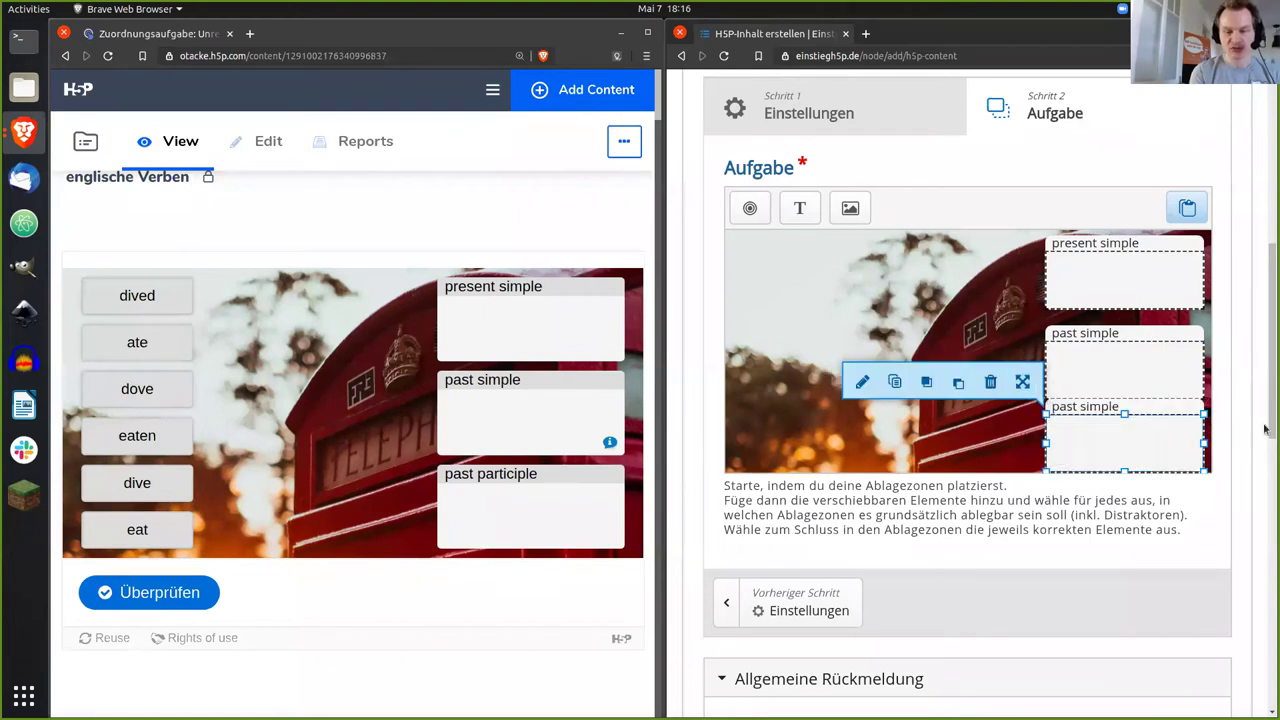
left_click(1131, 358)
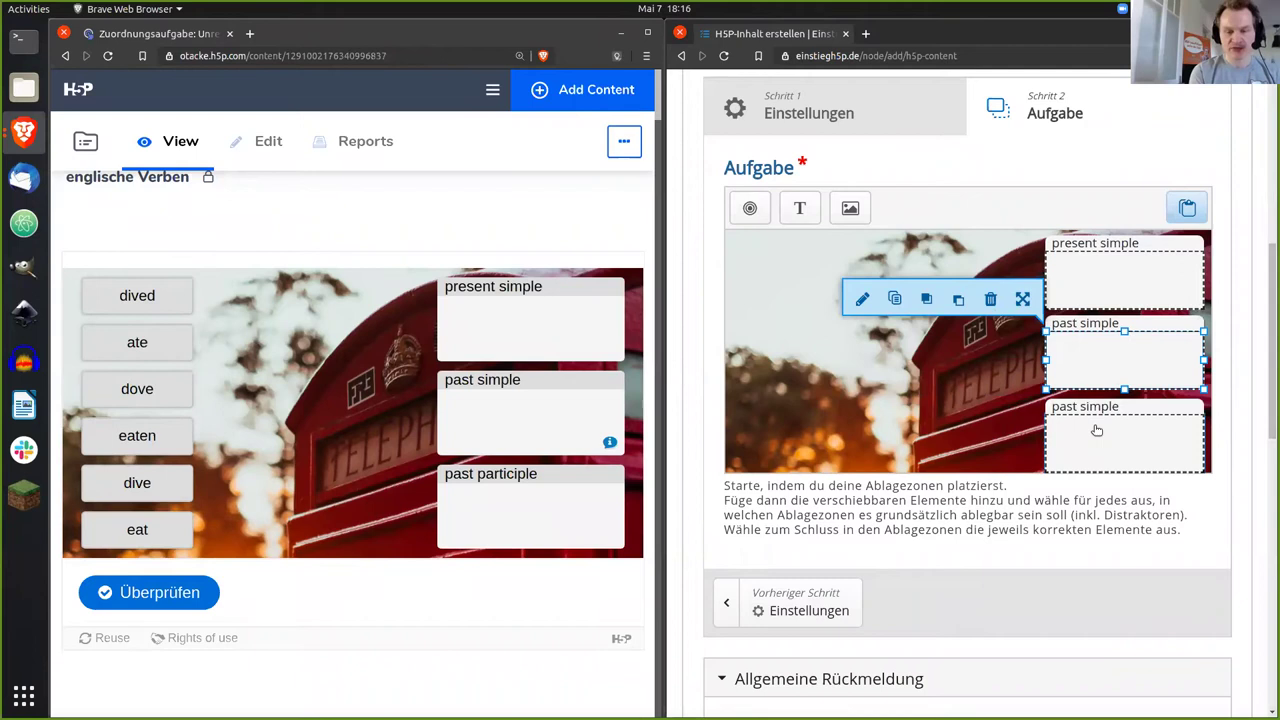
Step: Change the label of the lowest drop zone to "past participle"
left_click(862, 299)
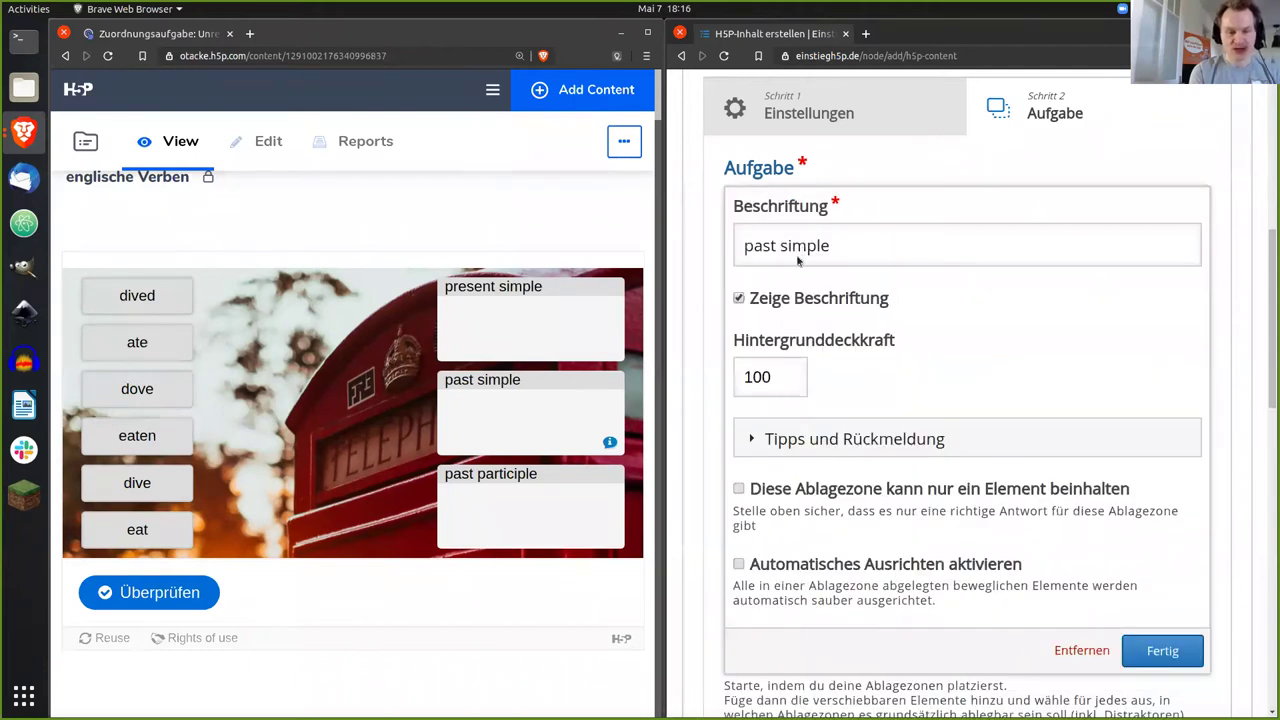
left_click(797, 260)
key("BackSpace")
key("BackSpace")
key("BackSpace")
key("BackSpace")
key("BackSpace")
key("BackSpace")
type("part")
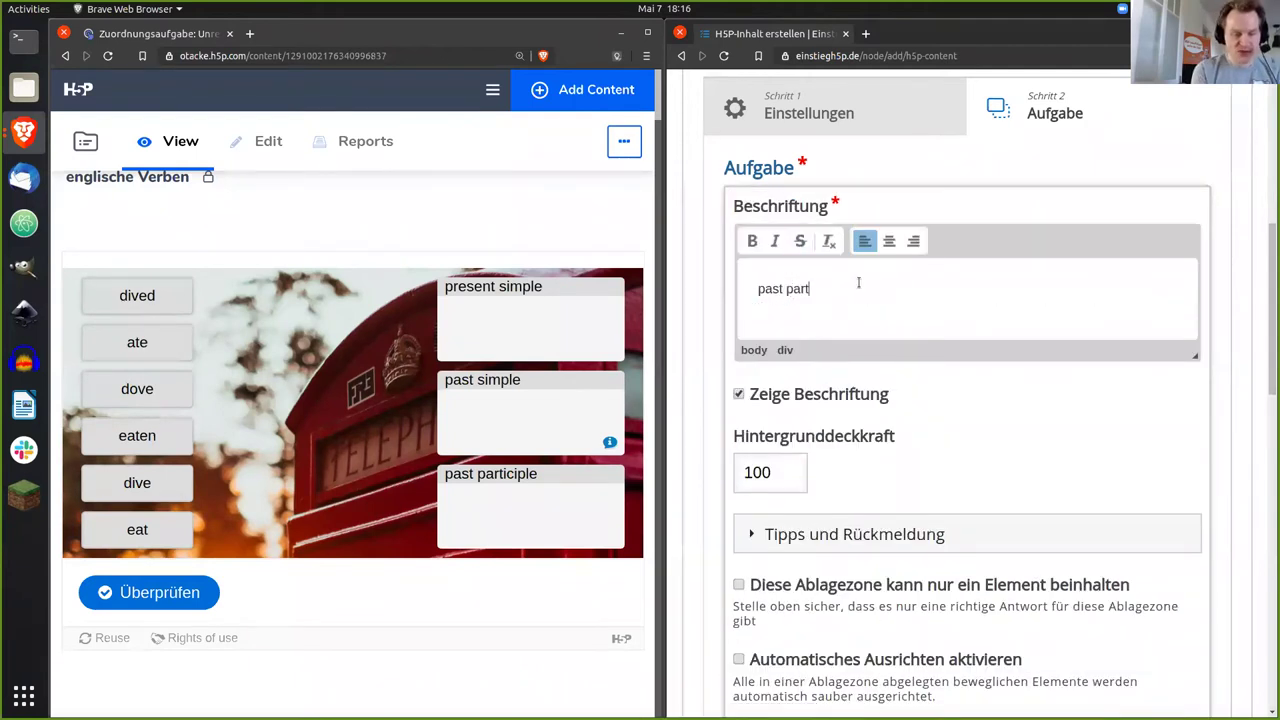
type("ic")
key("BackSpace")
key("BackSpace")
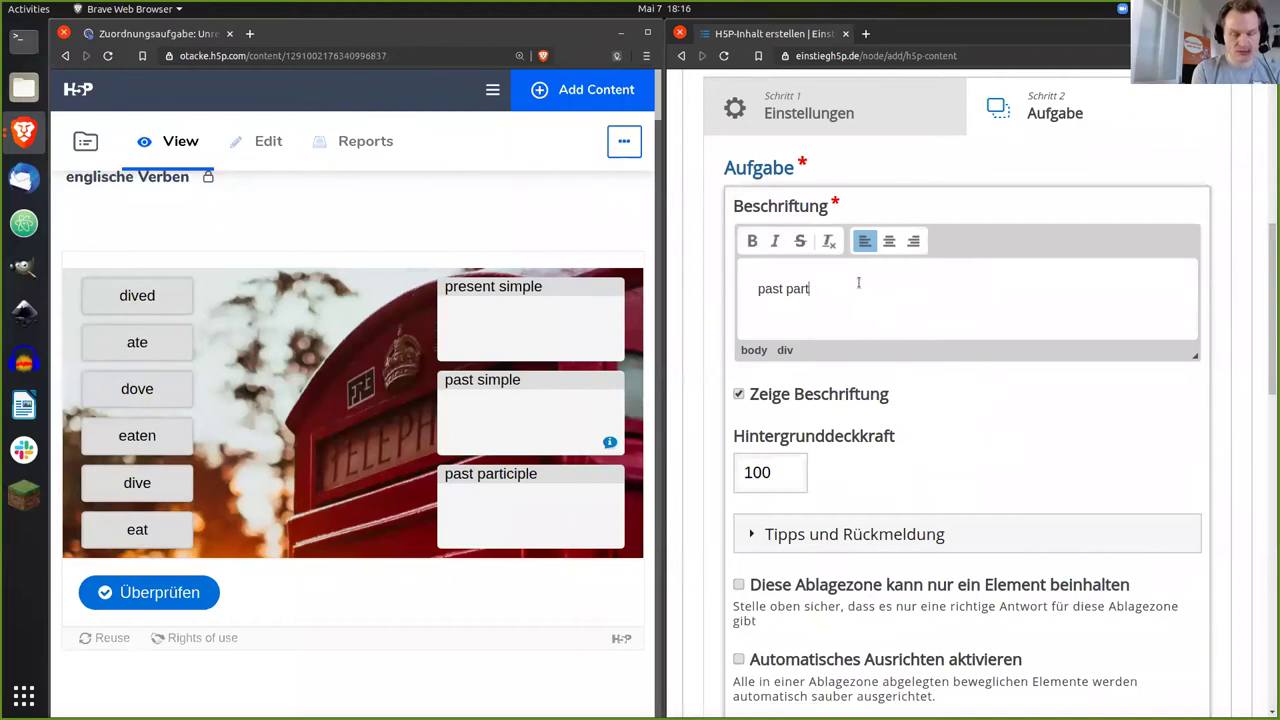
type("iciple")
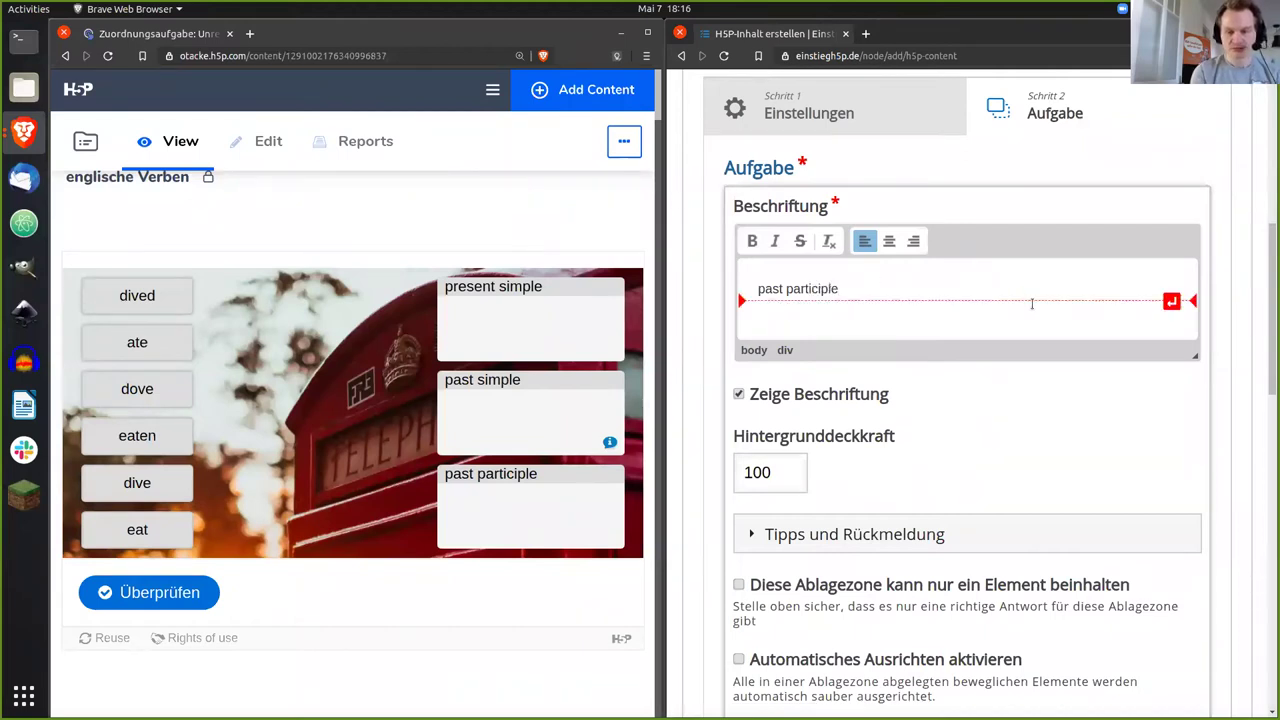
scroll(1160, 462, "down", 3)
left_click(1162, 468)
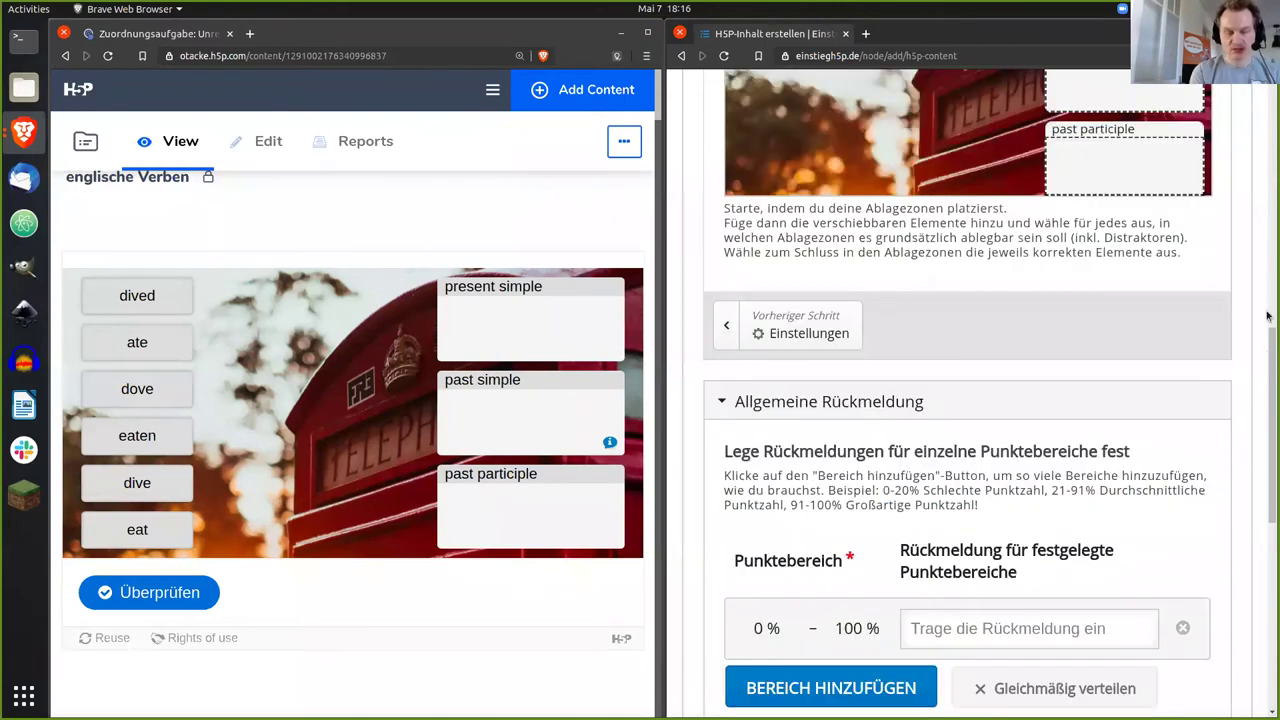
Step: Add a draggable text element with the centred text "dived" to the task image
scroll(1055, 302, "up", 2)
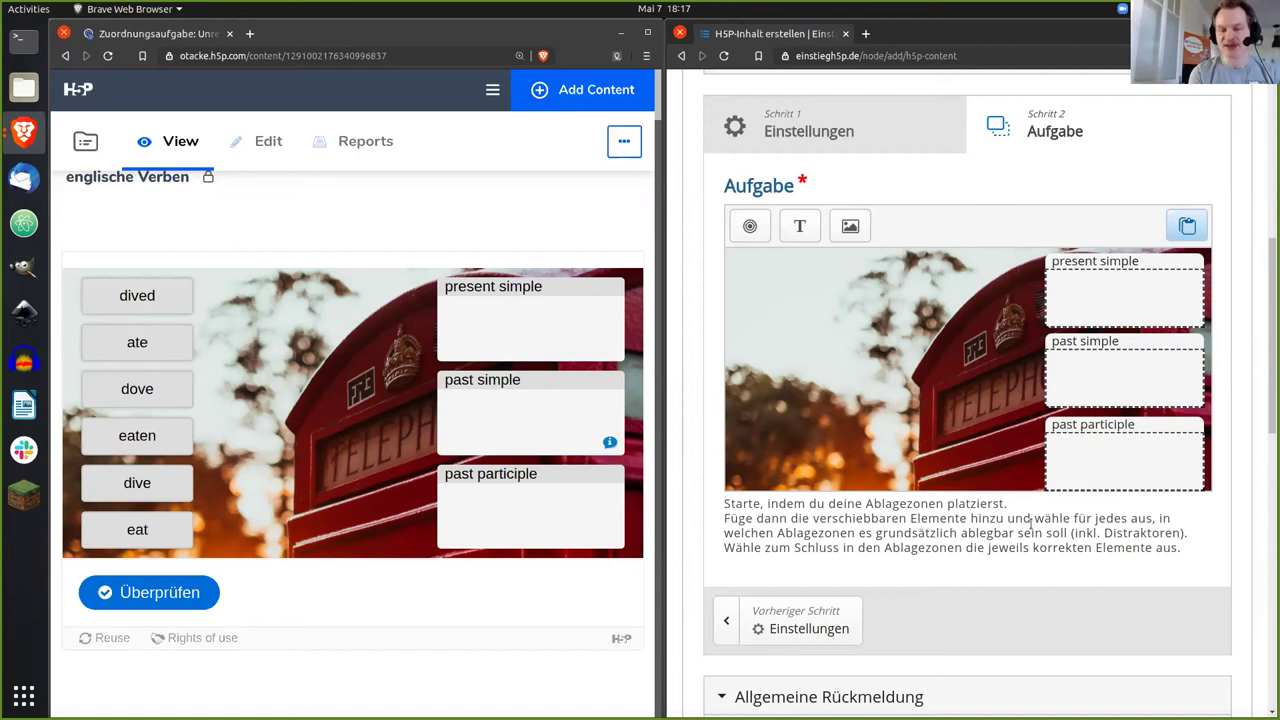
left_click(806, 231)
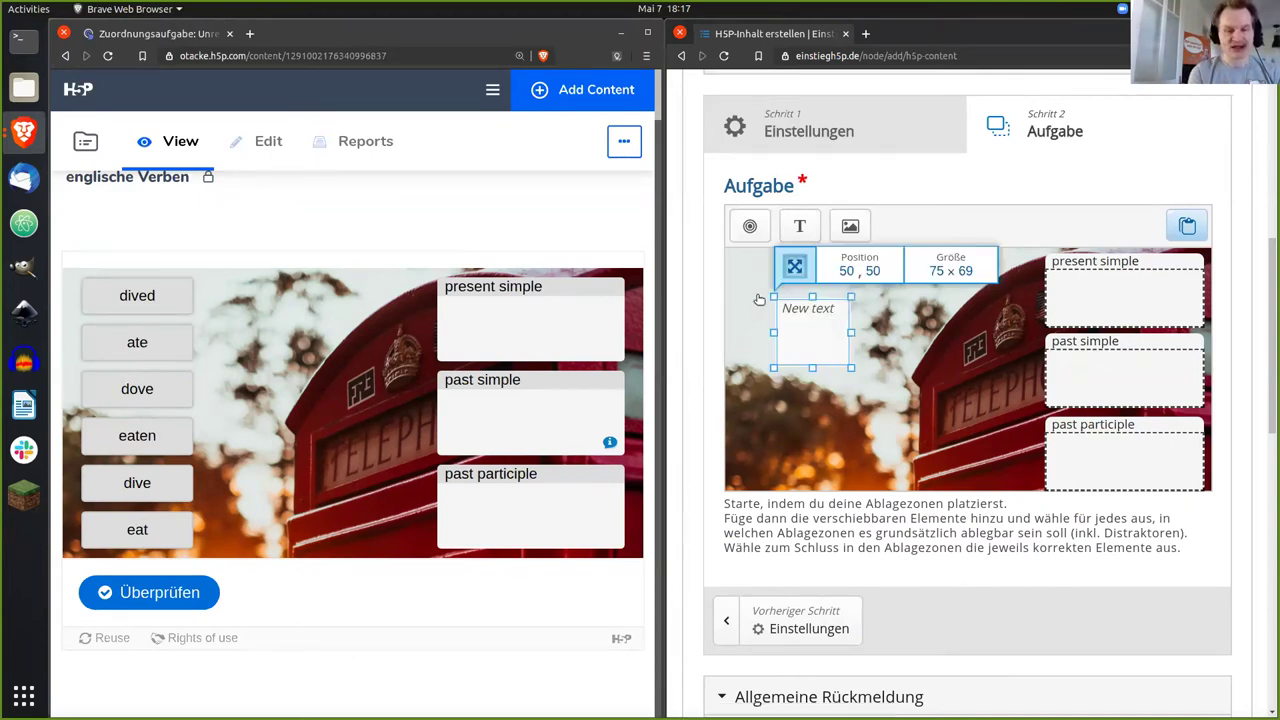
double_click(844, 310)
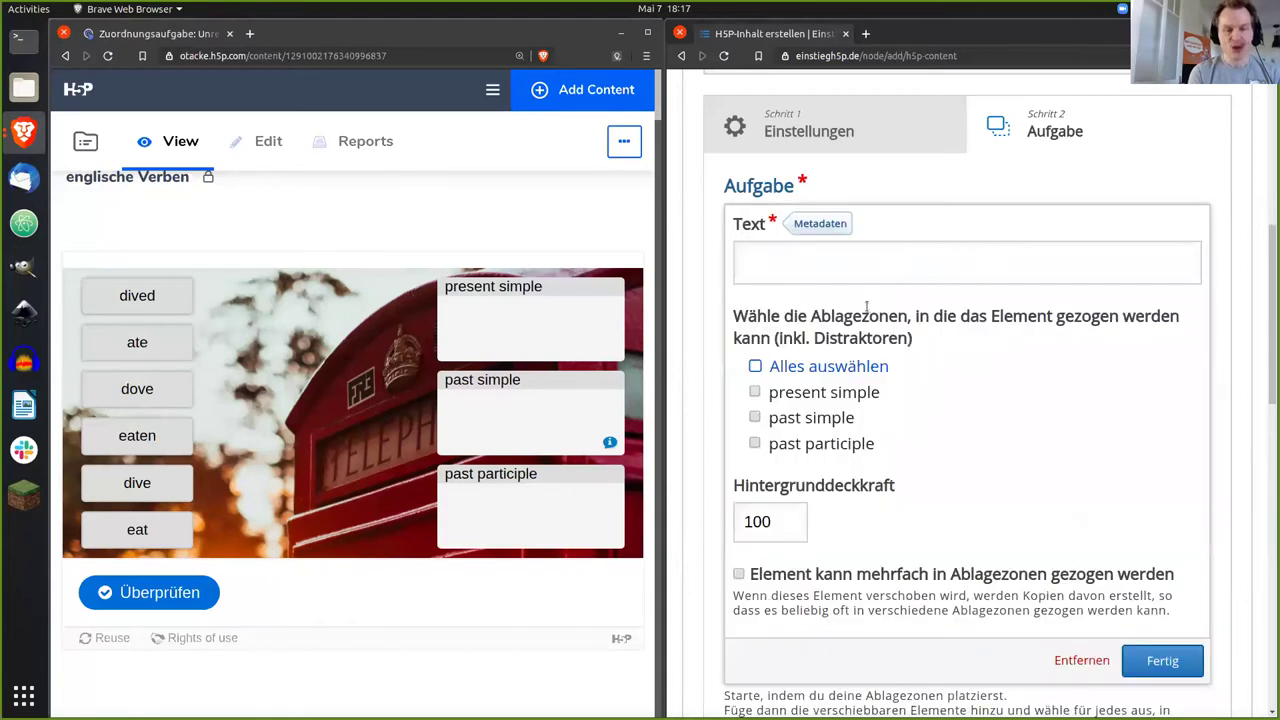
left_click(824, 273)
type("dive")
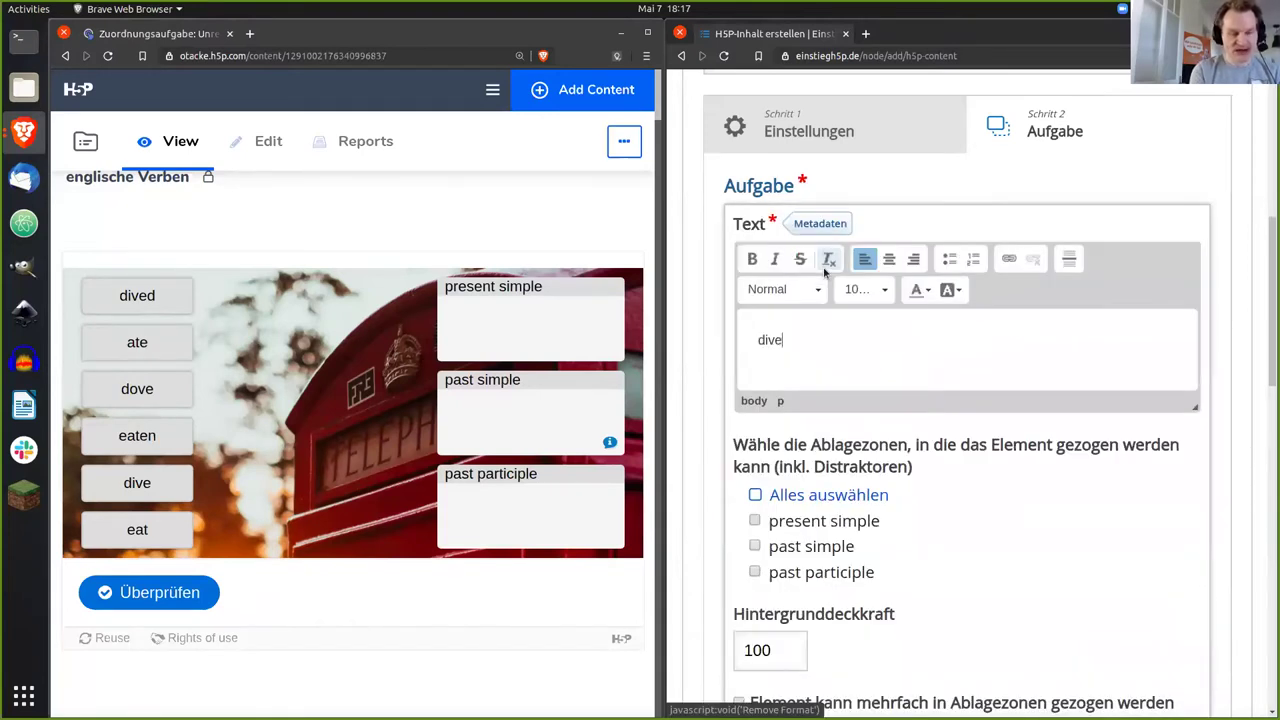
type("d")
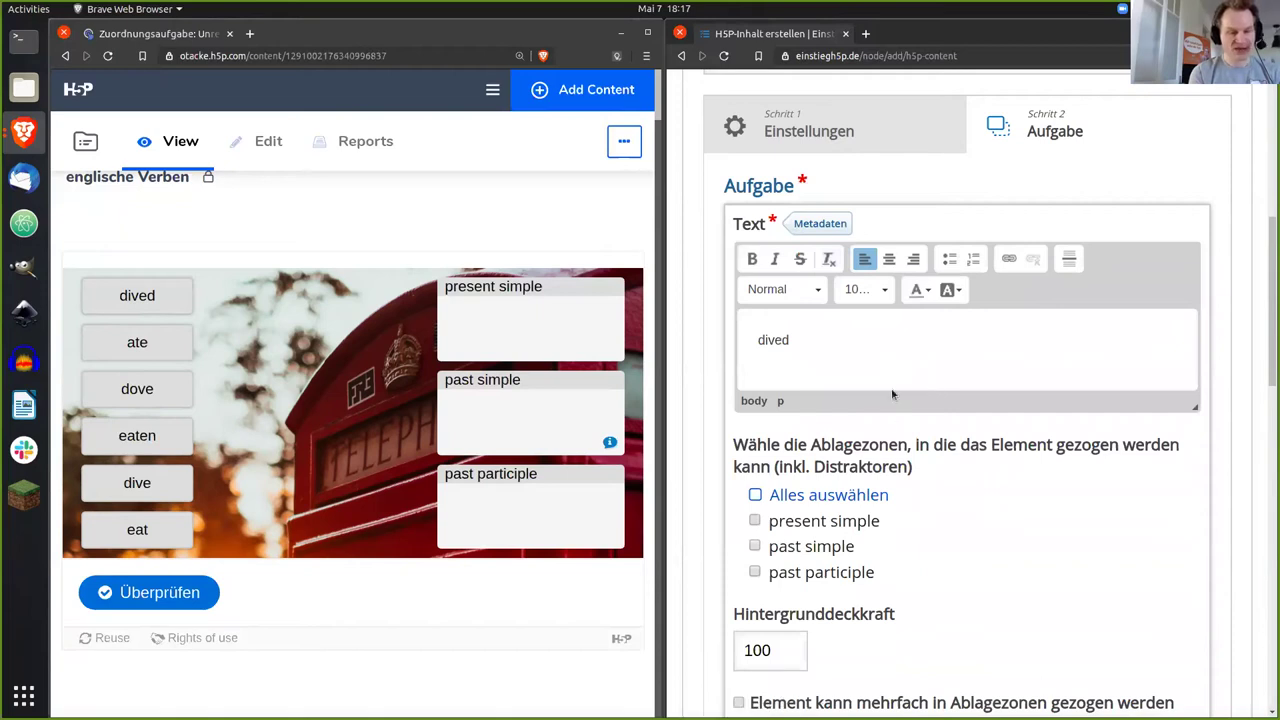
left_click(888, 259)
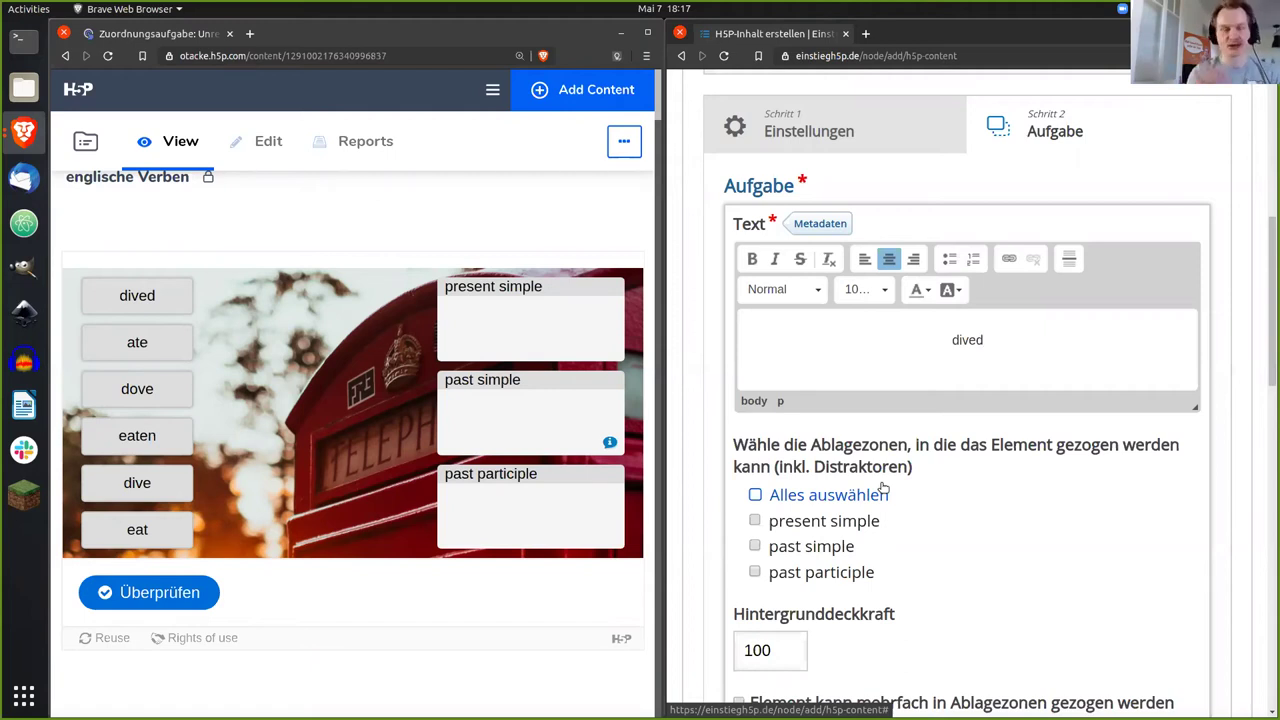
Step: Allow the "dived" element to be dragged into all three drop zones and finish editing it
left_click(787, 495)
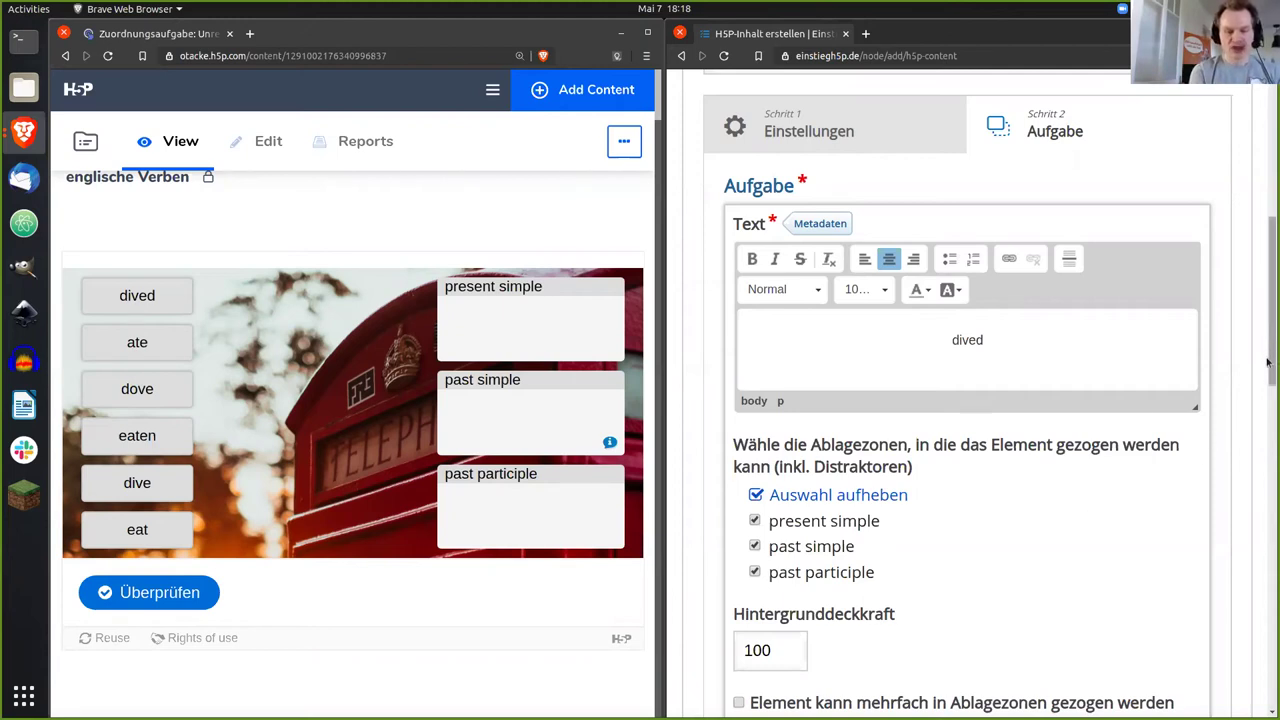
left_click_drag(1268, 362, 1268, 408)
scroll(1202, 497, "down", 1)
left_click(1163, 577)
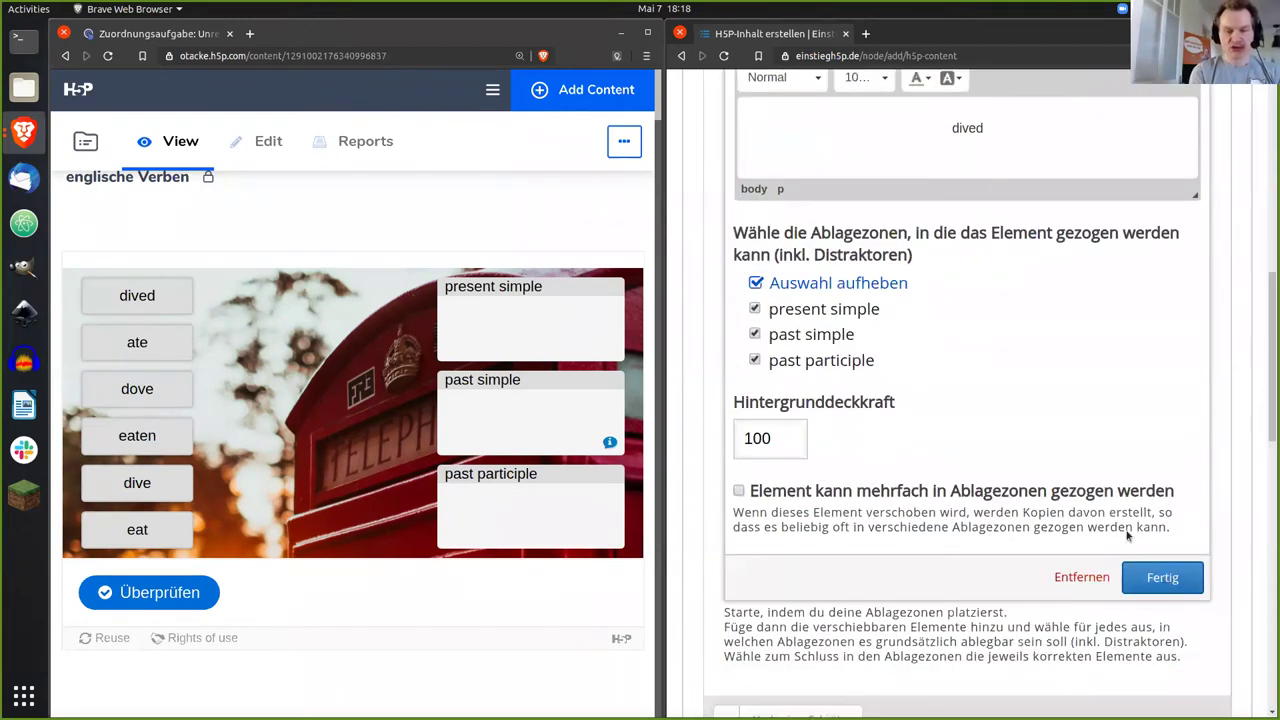
Step: Move the "dived" element to the image's upper-left corner and resize it to 90 × 30
scroll(1267, 407, "up", 2)
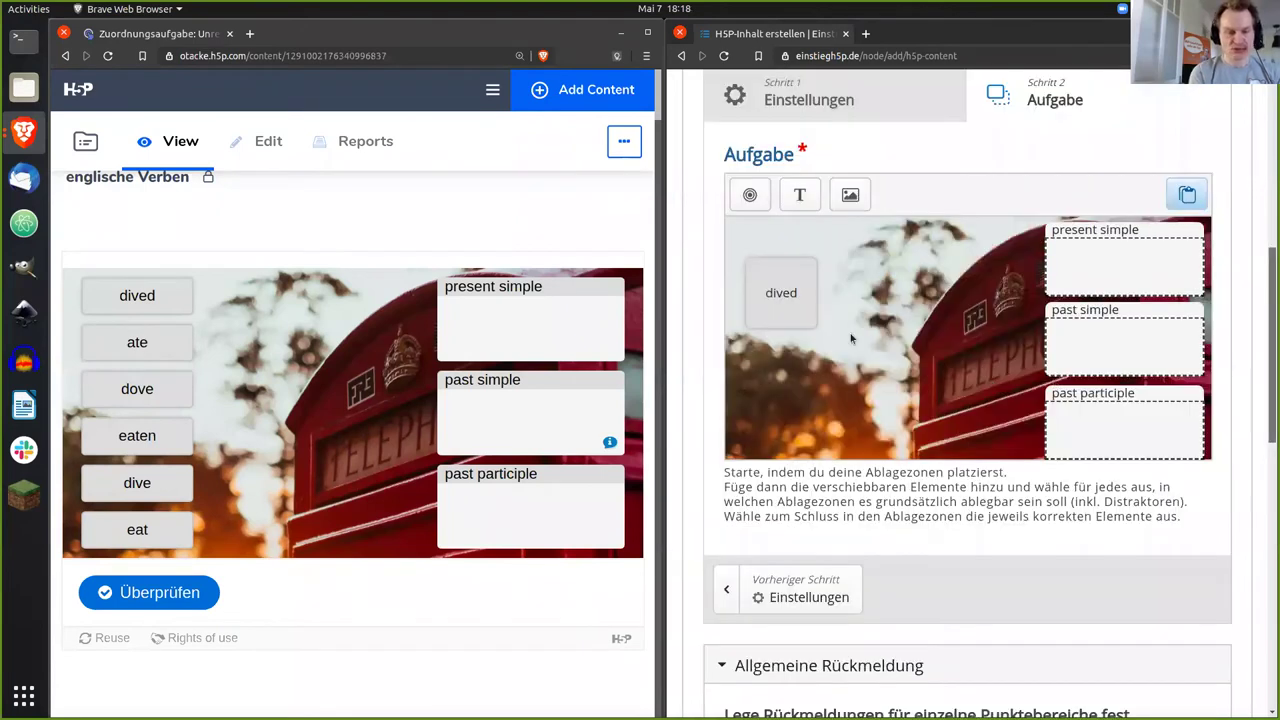
left_click(773, 255)
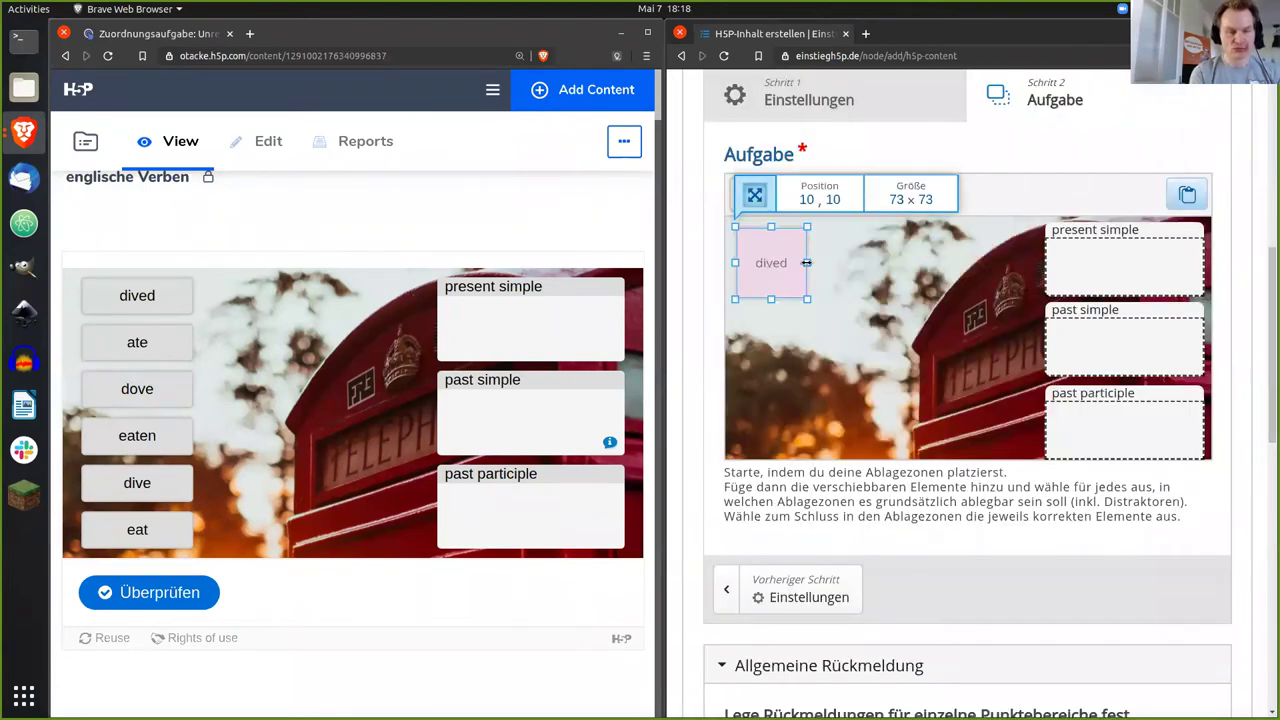
left_click_drag(825, 259, 824, 261)
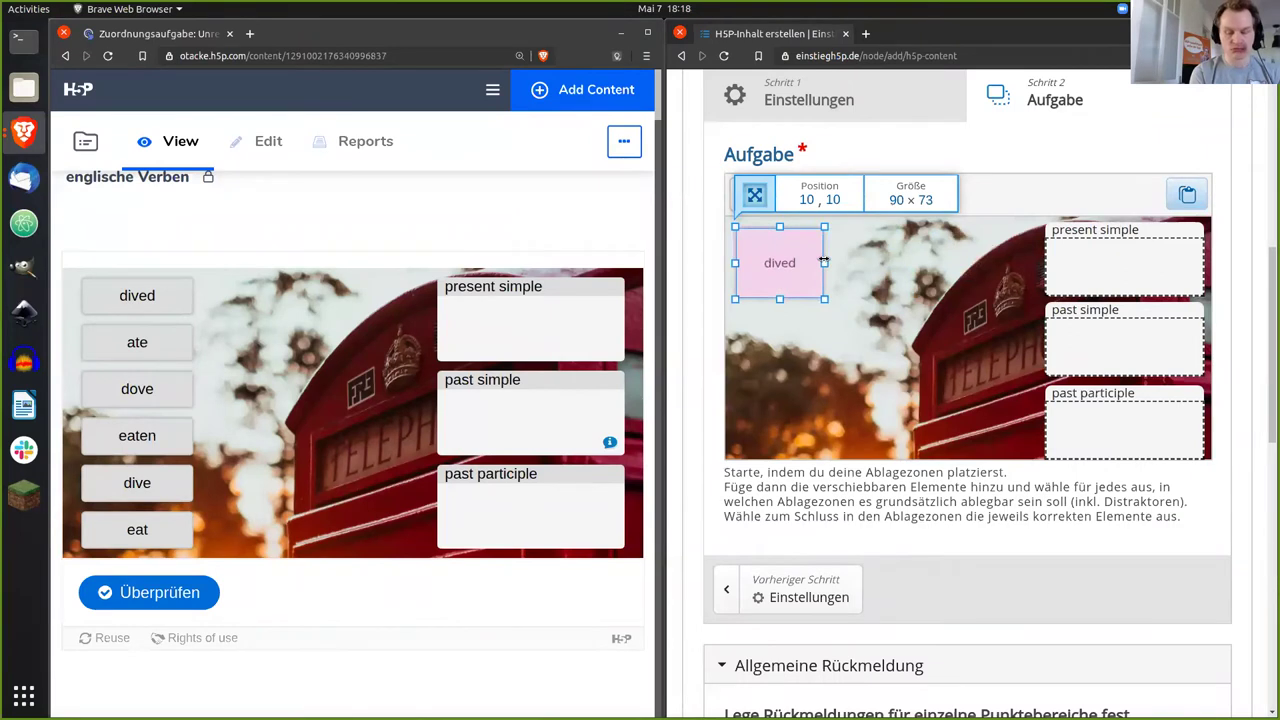
left_click_drag(823, 261, 787, 246)
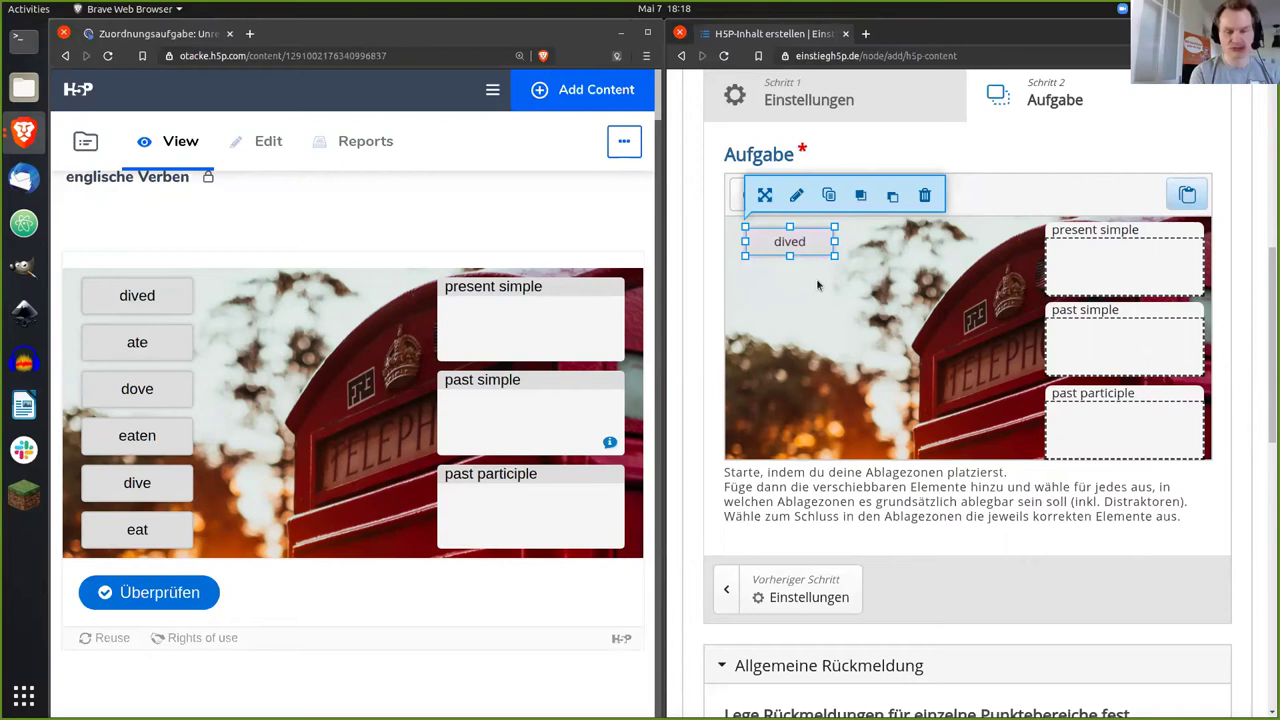
left_click(816, 278)
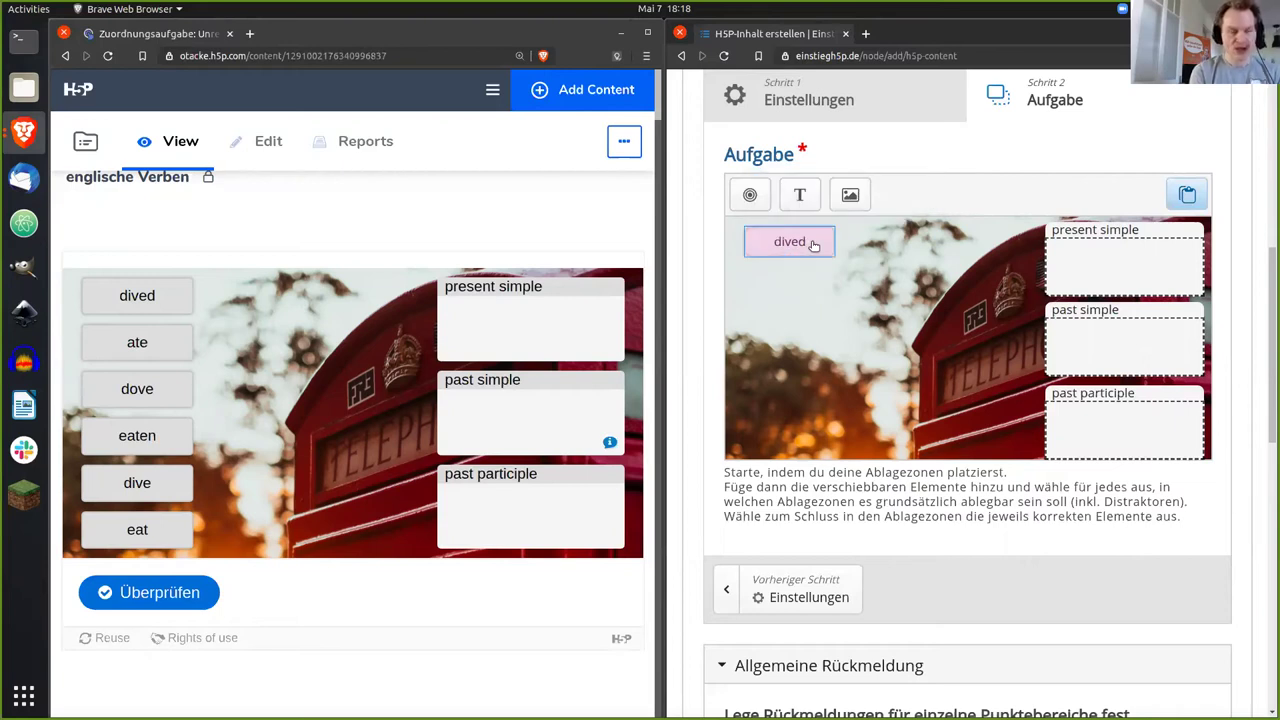
Step: Create five copies of the "dived" element and stack them in an evenly spaced column below the original
left_click(814, 245)
left_click_drag(814, 245, 778, 394)
key("ctrl+v")
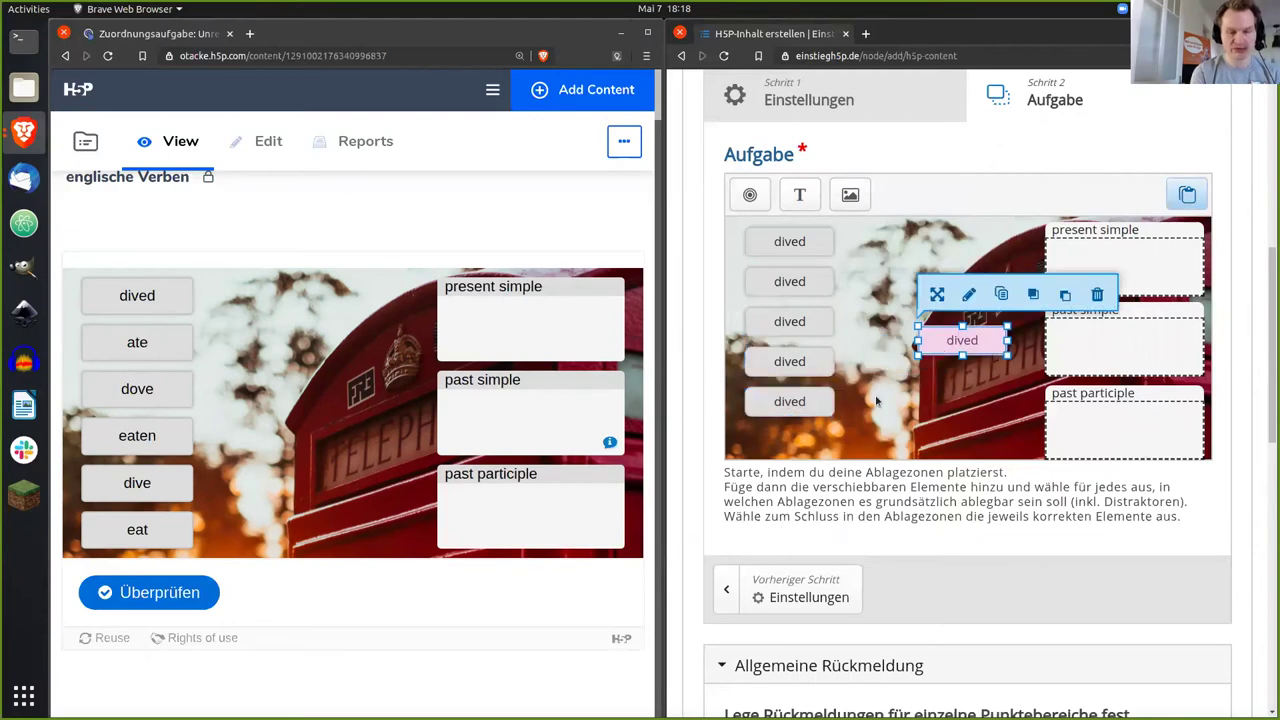
left_click(776, 443)
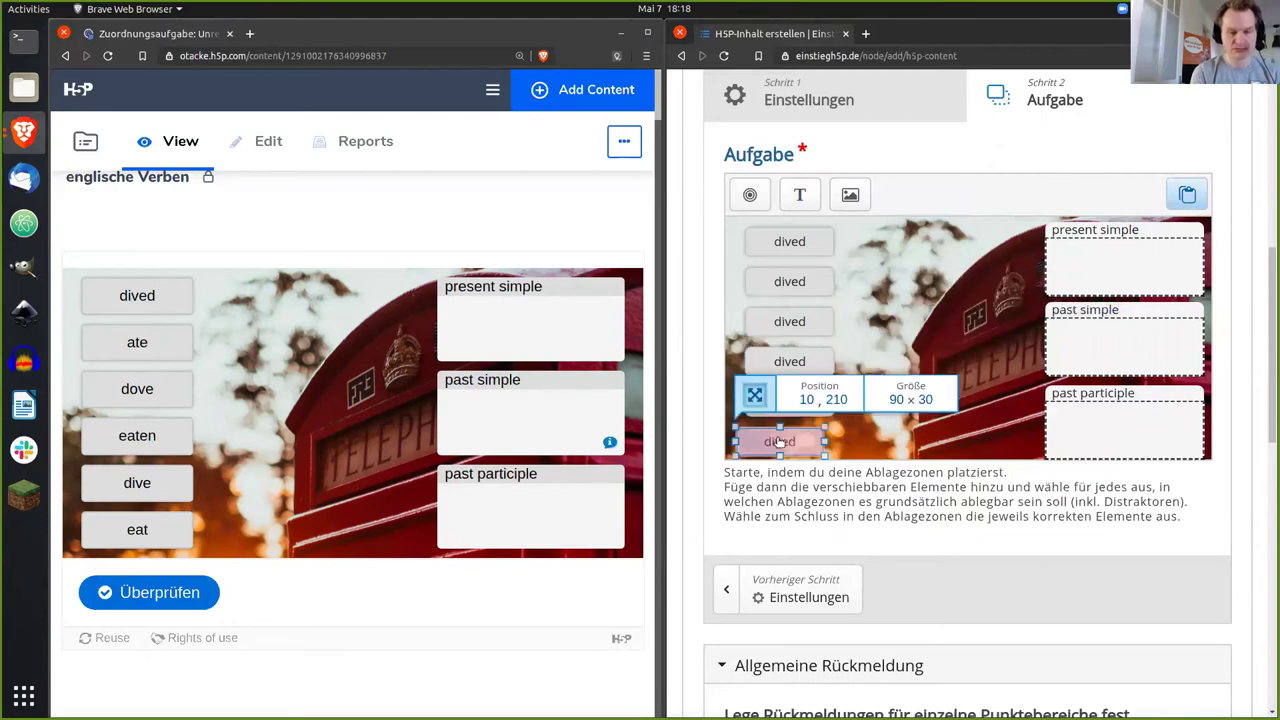
Step: Change the text of the second draggable element in the column to "ate"
left_click(796, 288)
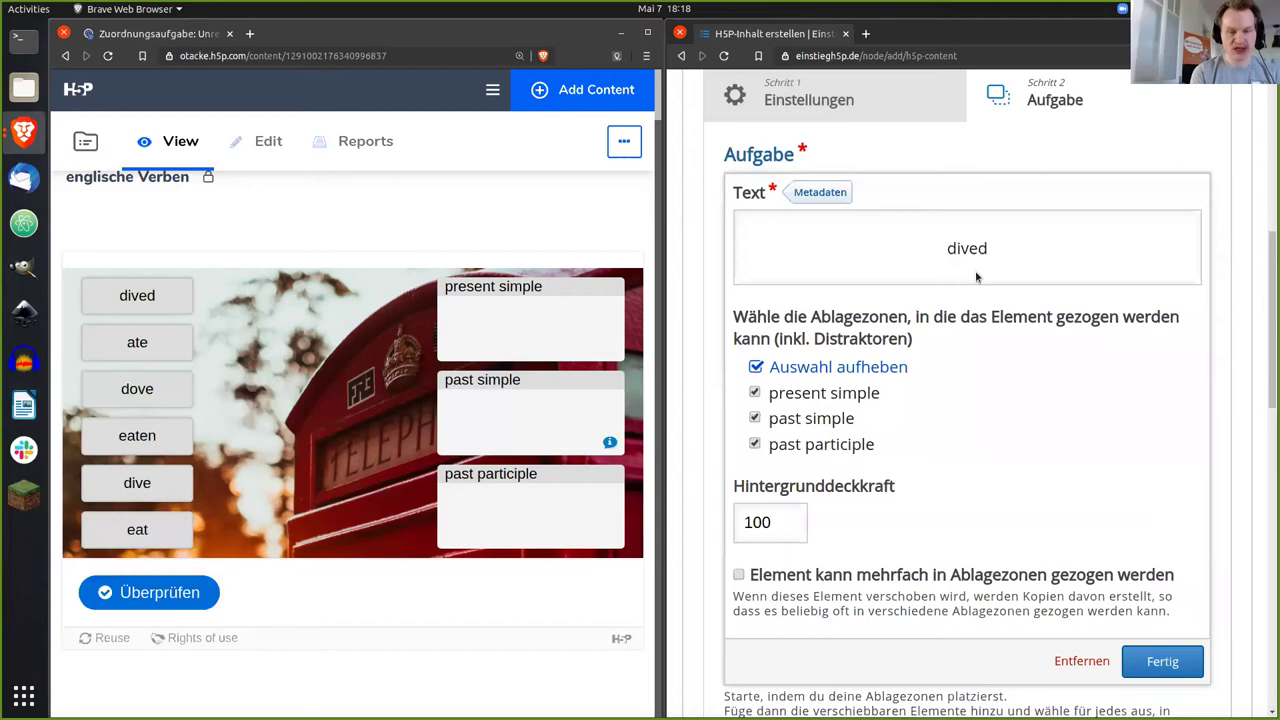
double_click(981, 292)
type("ate")
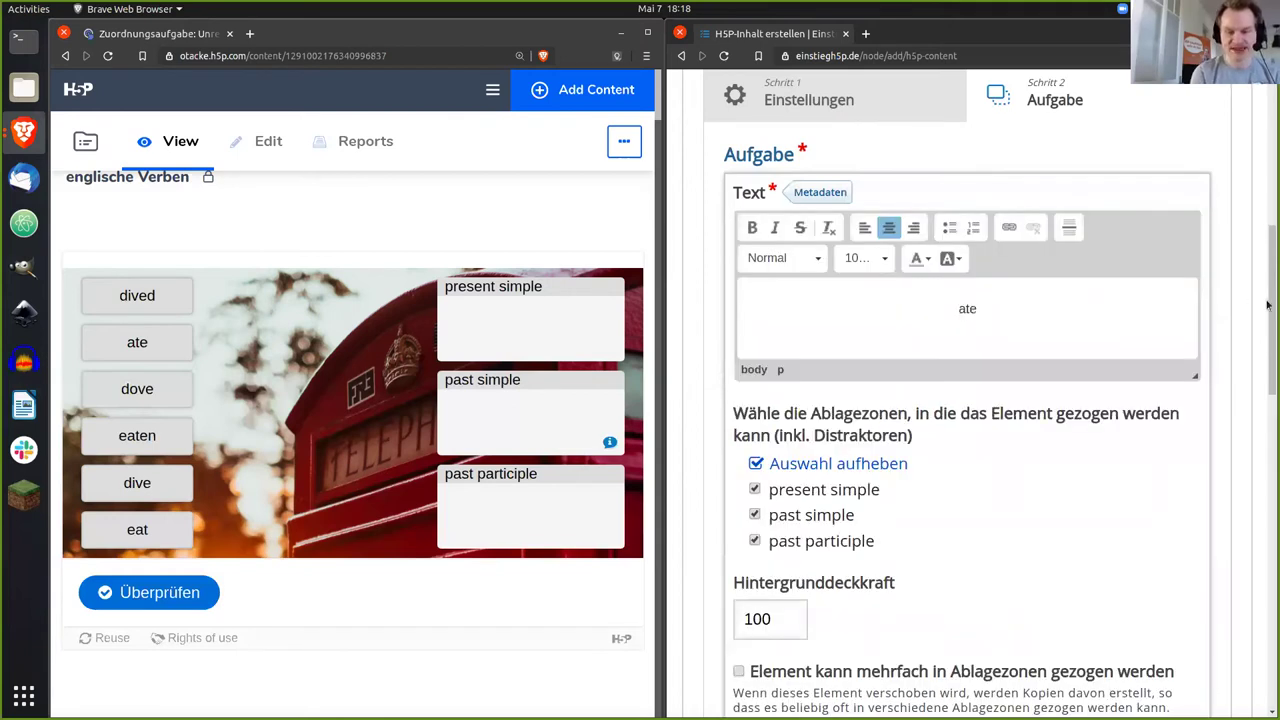
scroll(1212, 463, "down", 2)
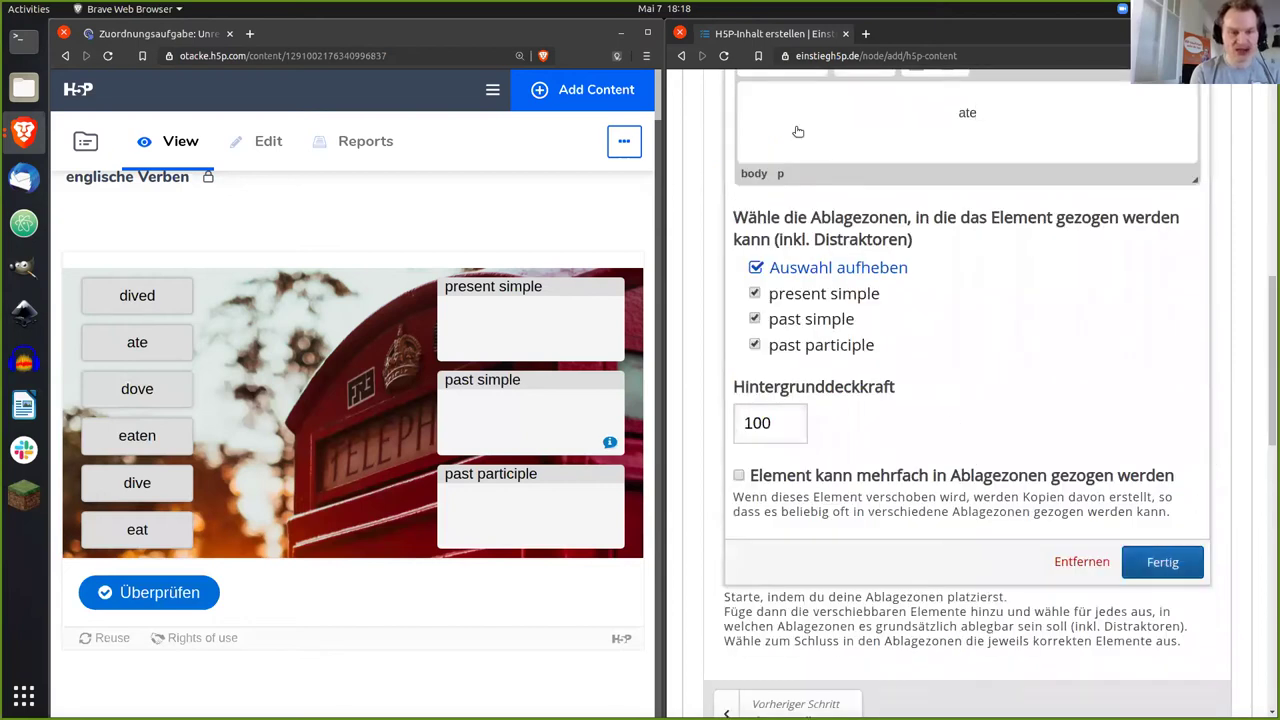
key("Escape")
Step: Change the text of the third draggable element in the column to "dove"
double_click(859, 182)
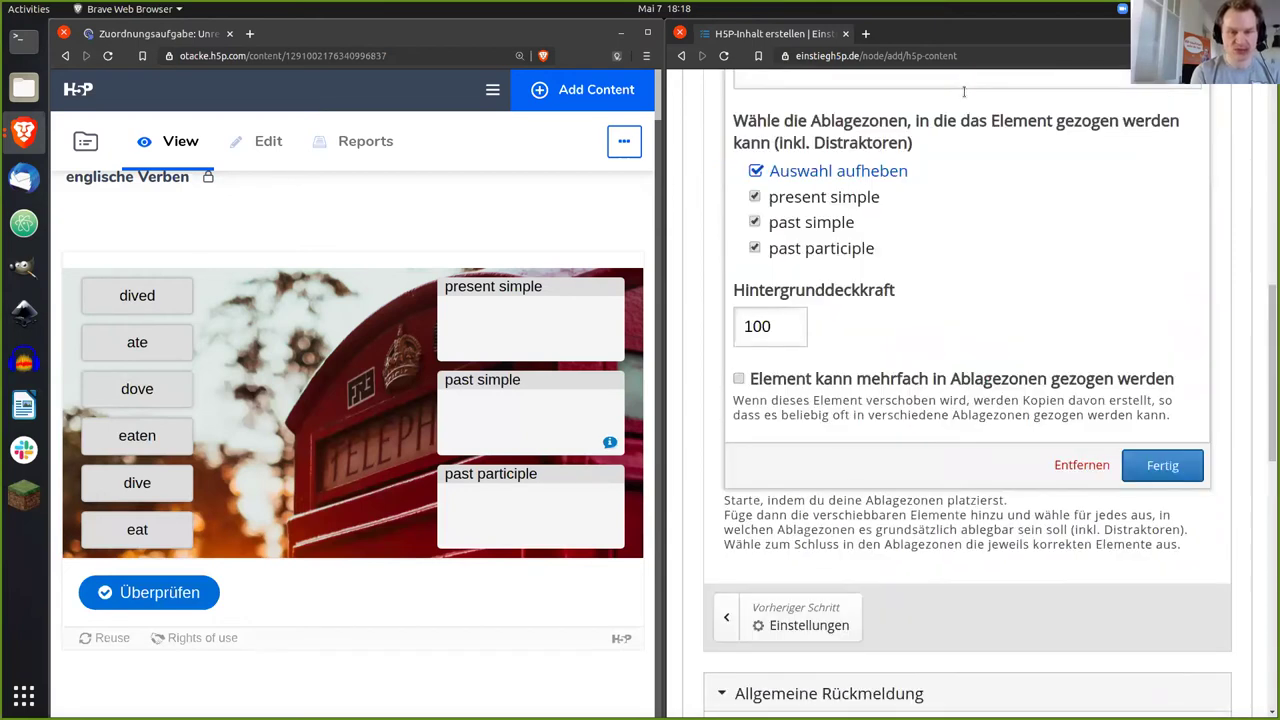
scroll(963, 91, "up", 1)
key("ctrl+a")
type("dove")
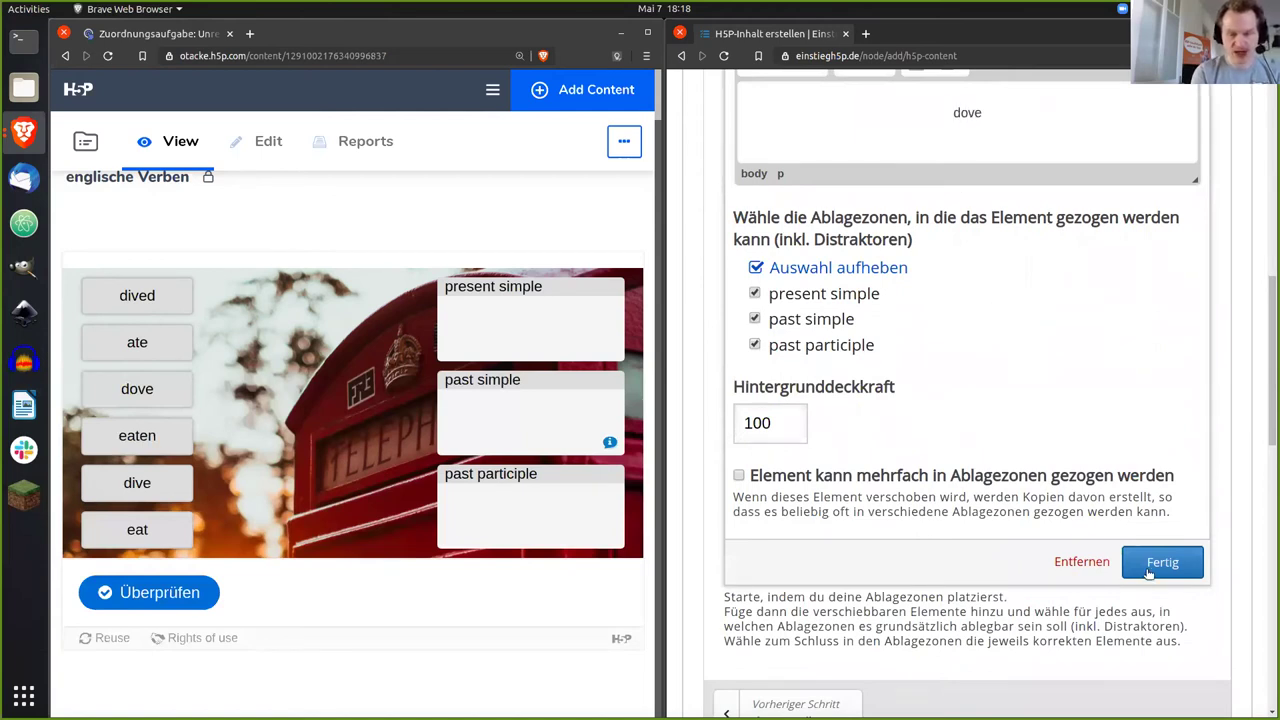
left_click(1149, 572)
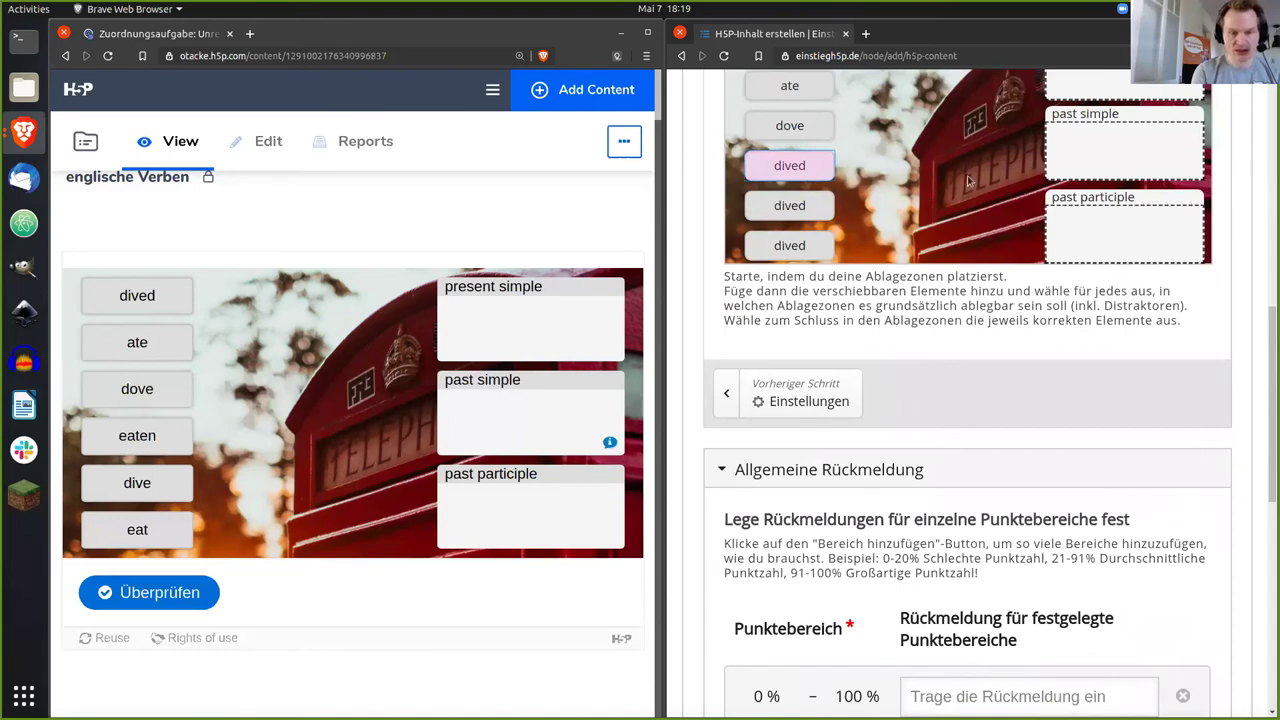
Step: Change the text of the fourth draggable element in the column to "eaten"
double_click(992, 84)
type("eaten")
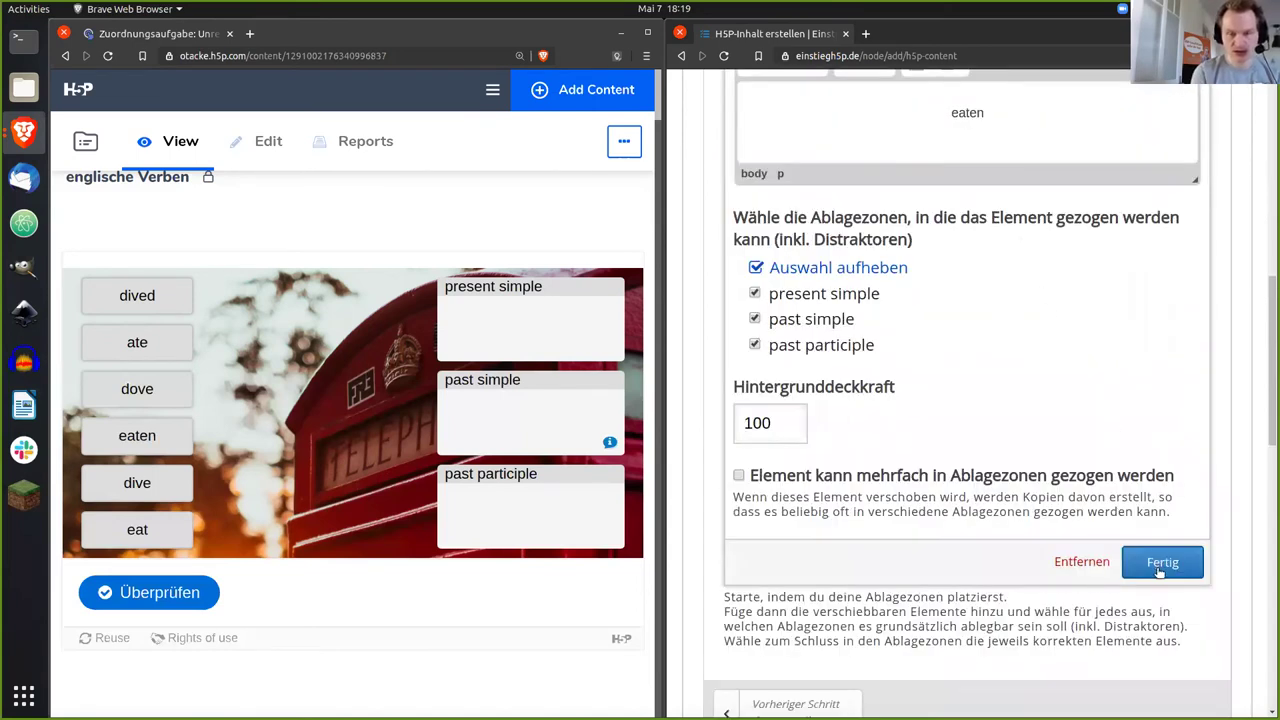
left_click(1158, 566)
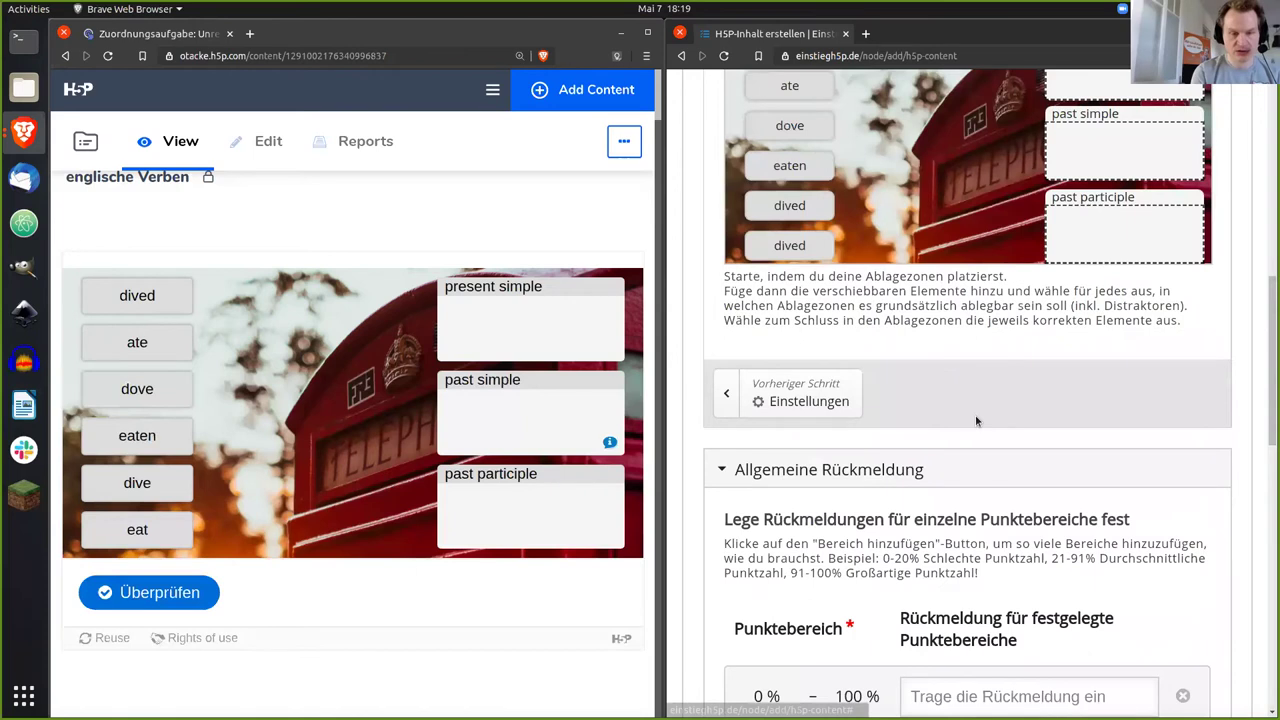
Step: Change the text of the fifth draggable element in the column to "dive"
double_click(800, 203)
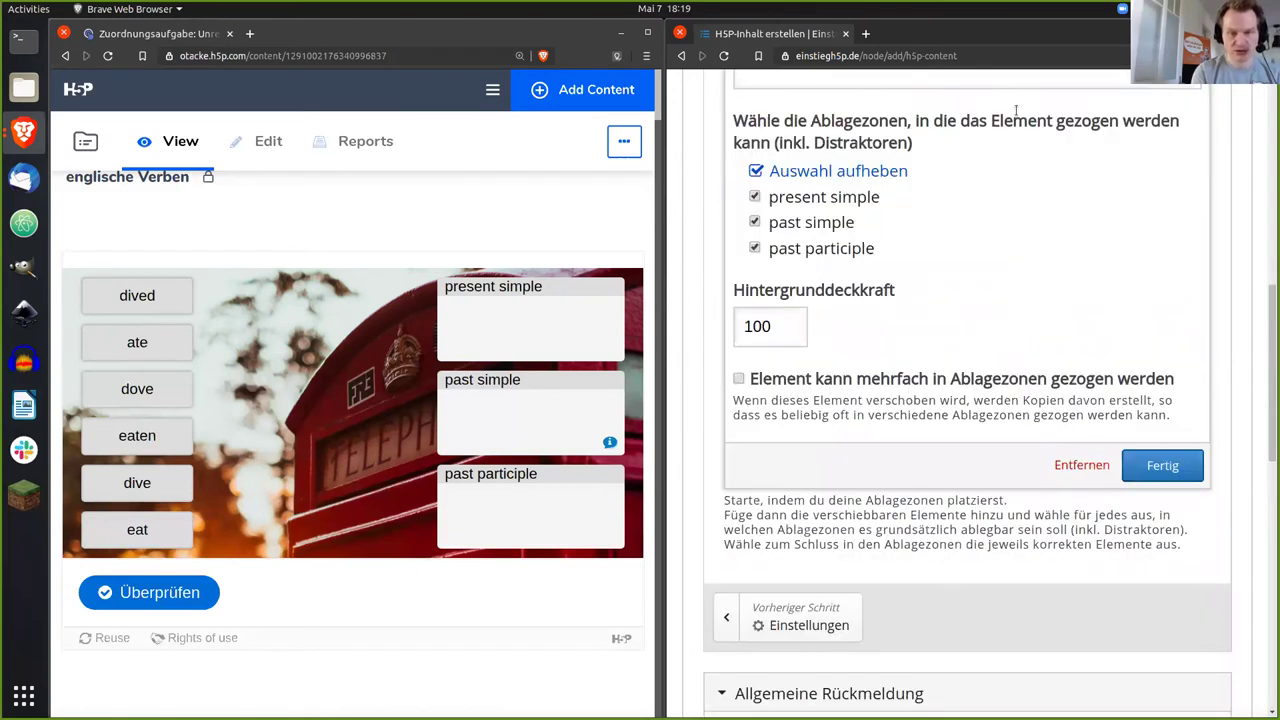
scroll(1013, 113, "up", 1)
key("BackSpace")
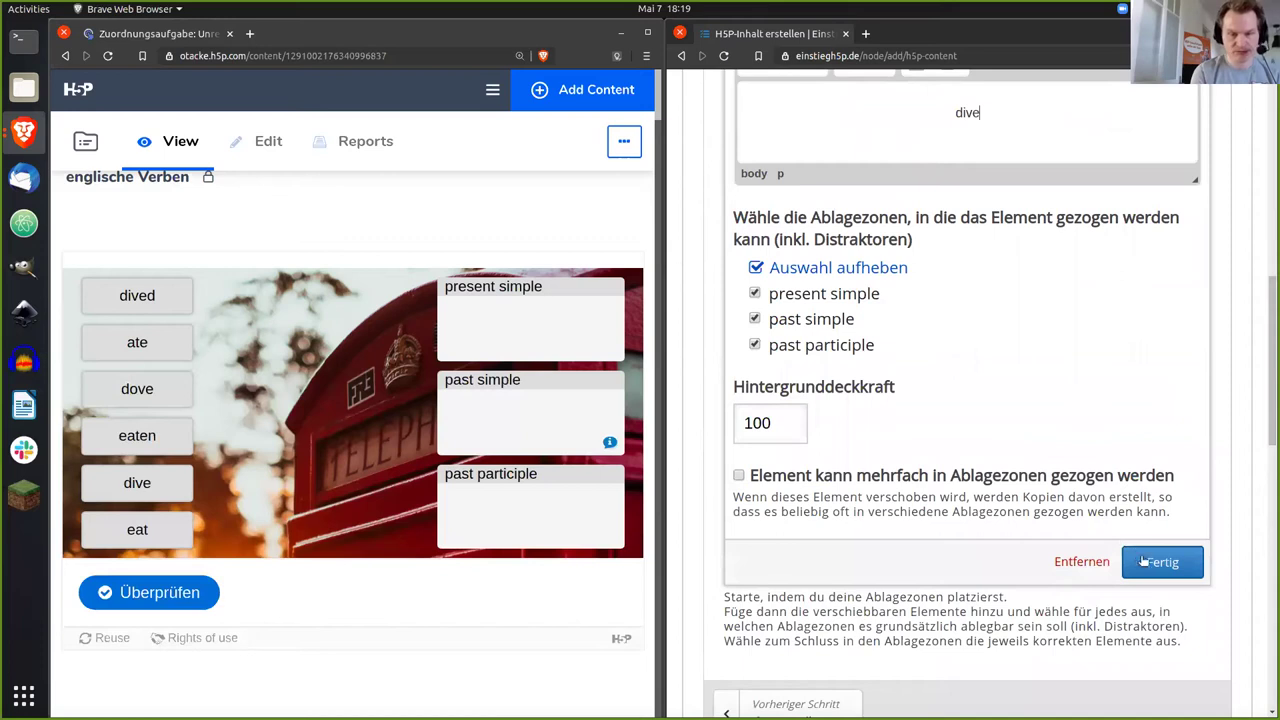
key("Escape")
Step: Change the text of the lowest draggable element in the column to "eat"
double_click(801, 256)
scroll(1014, 120, "up", 1)
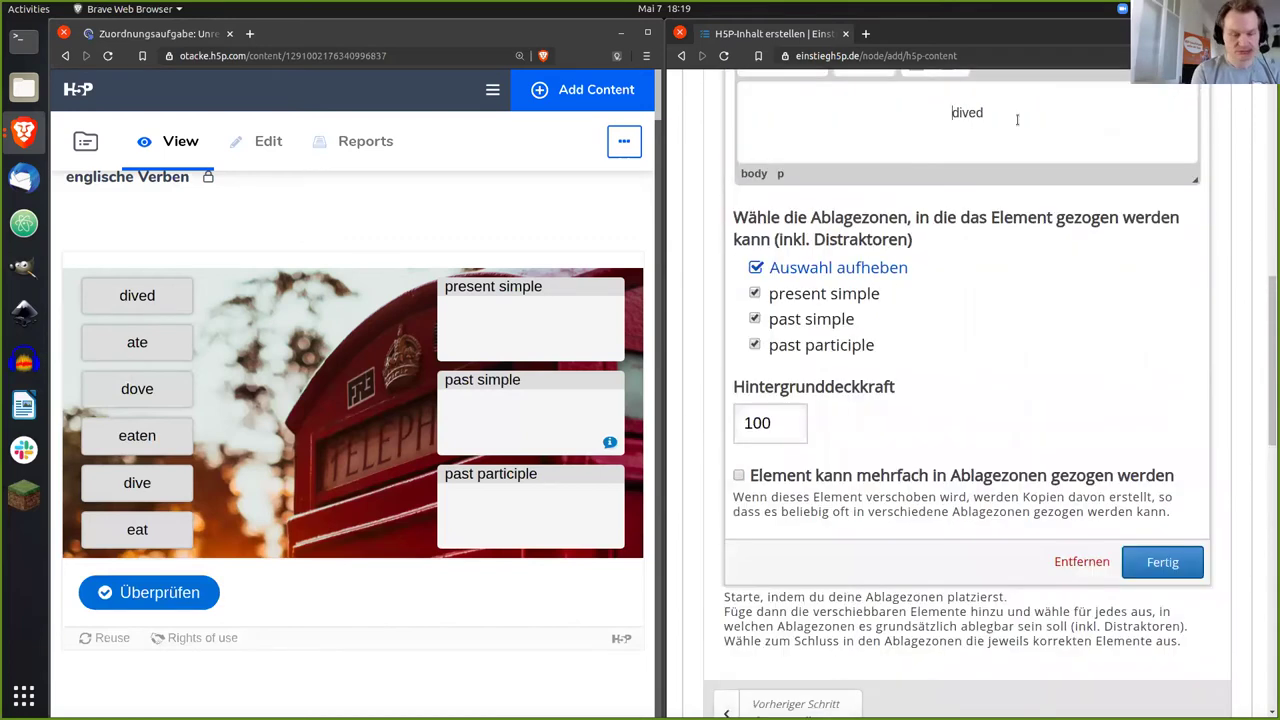
key("ctrl+l")
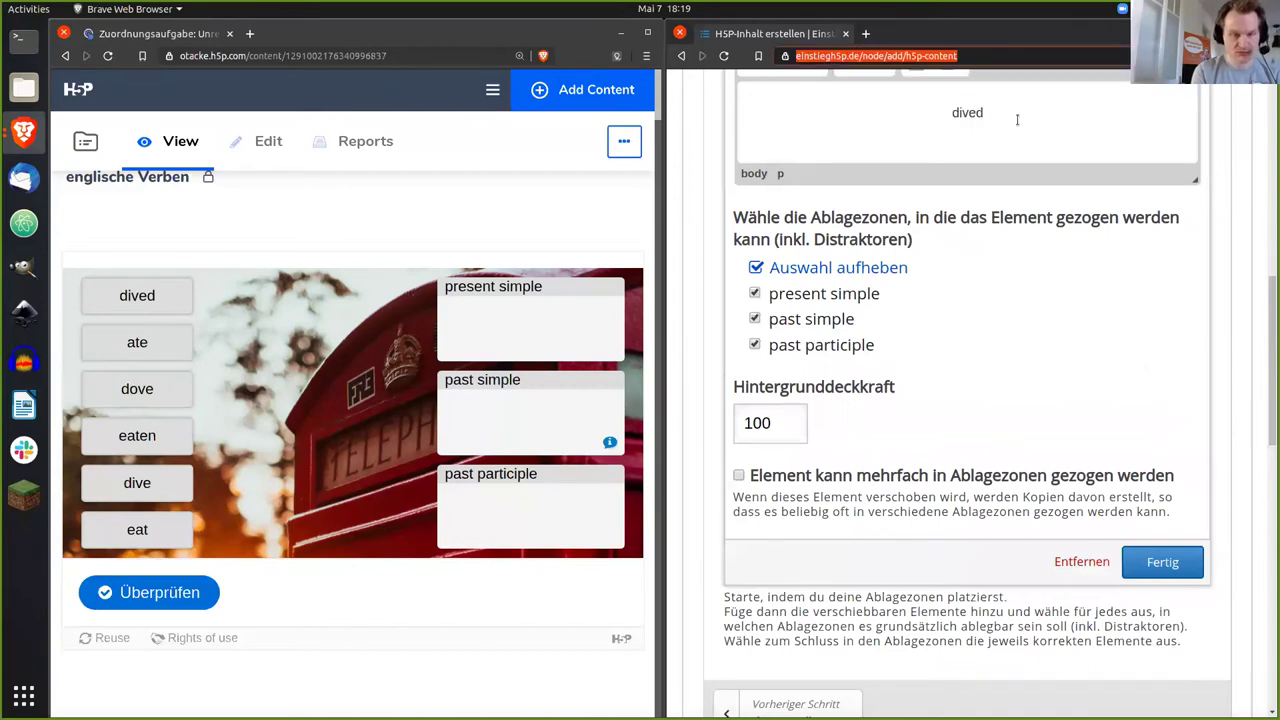
double_click(1017, 119)
type("eat")
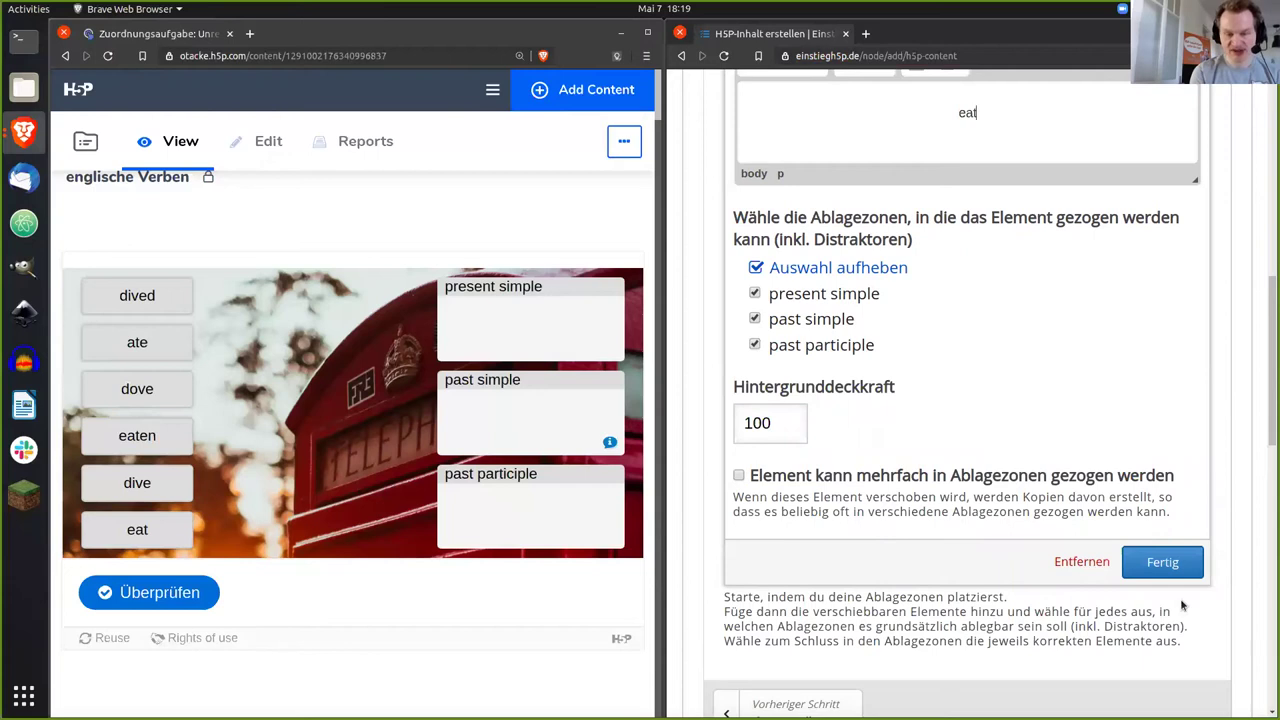
left_click(1162, 559)
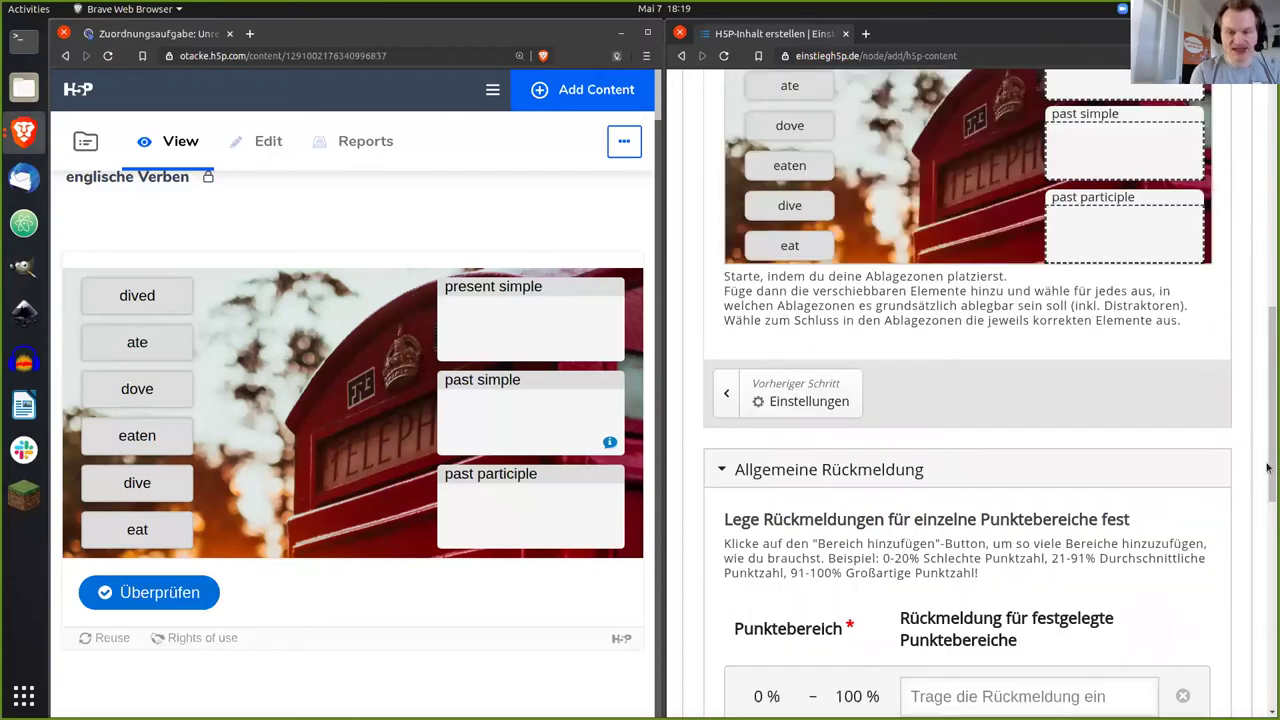
Step: Mark "dive" and "eat" as the correct elements for the "present simple" drop zone
scroll(1267, 418, "up", 2)
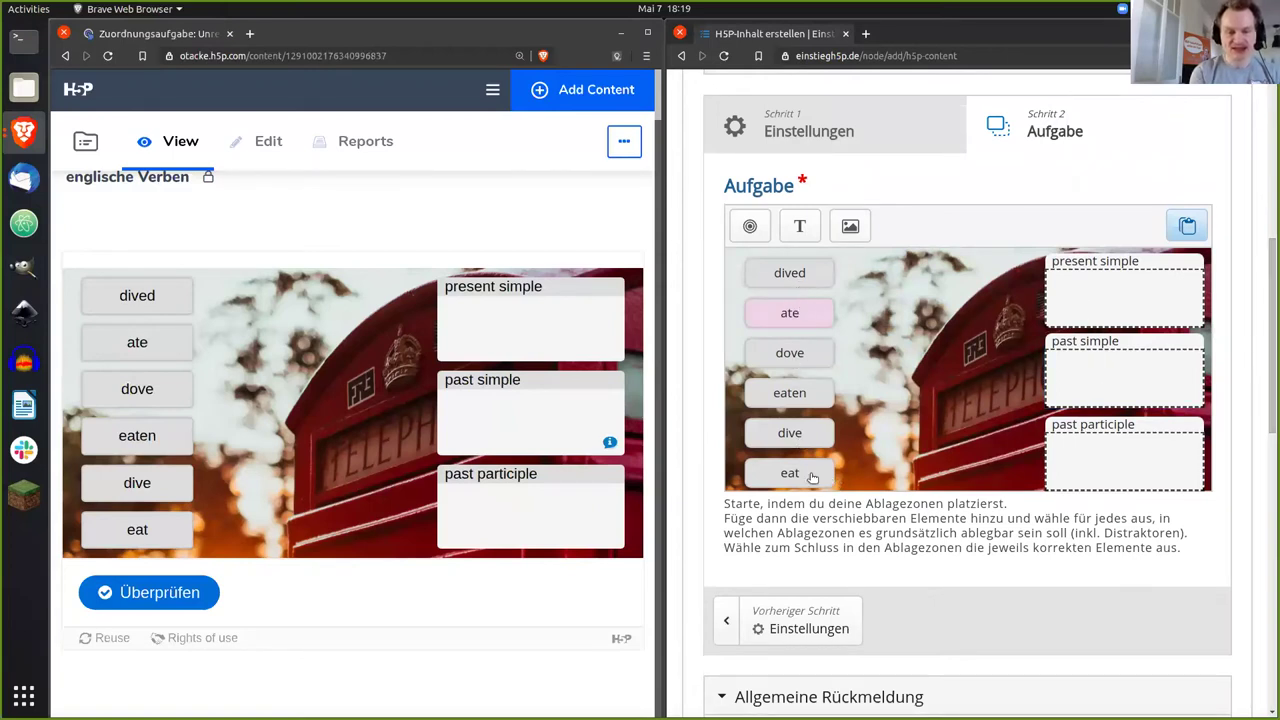
scroll(1267, 413, "down", 1)
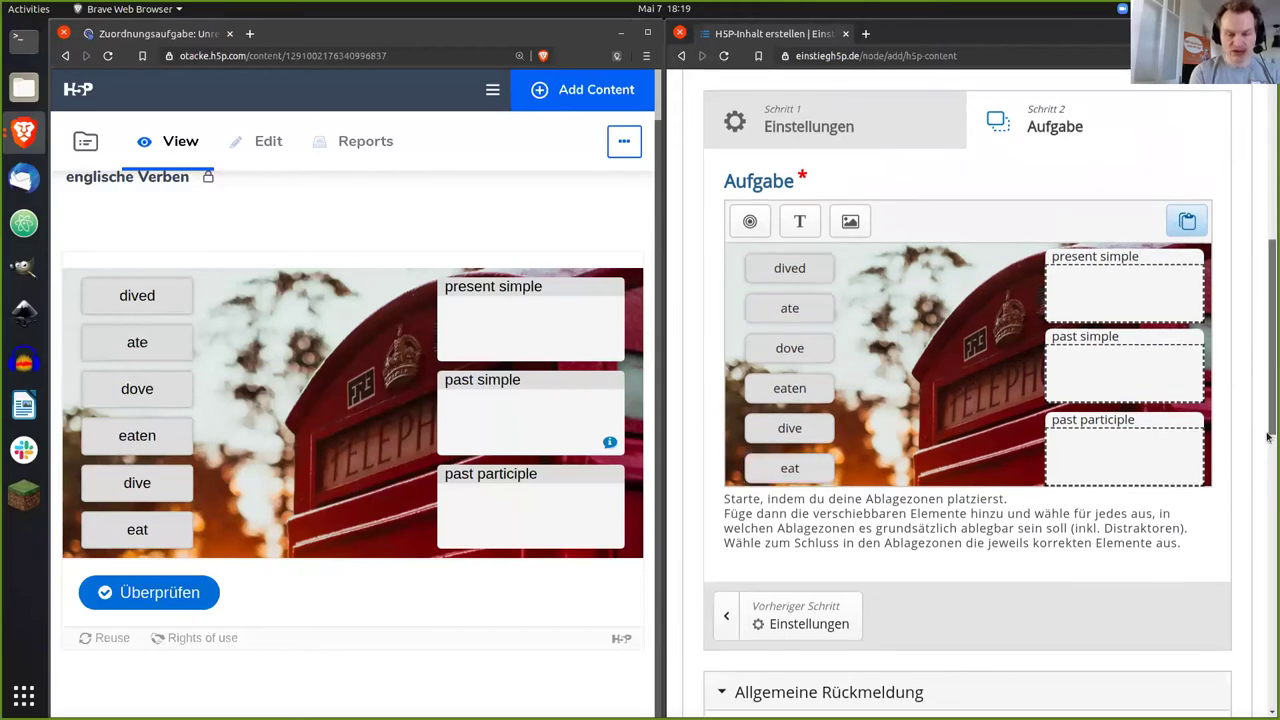
scroll(1267, 436, "down", 3)
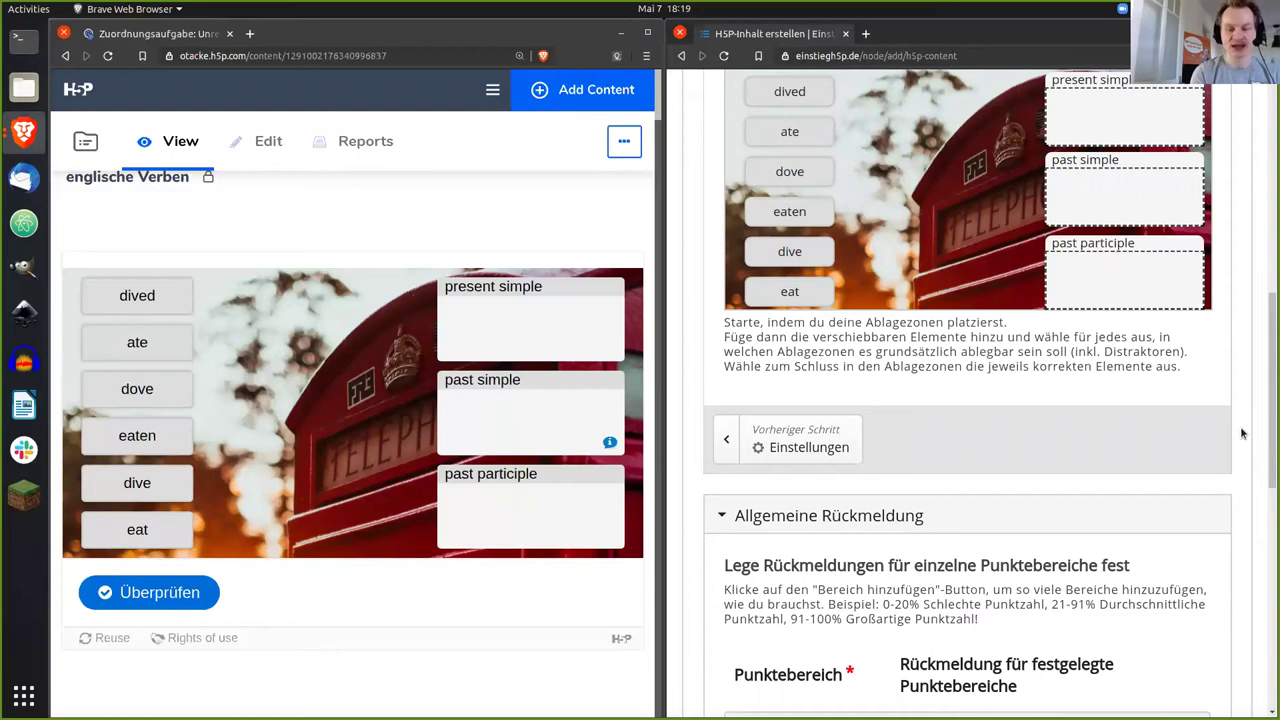
scroll(1267, 384, "up", 1)
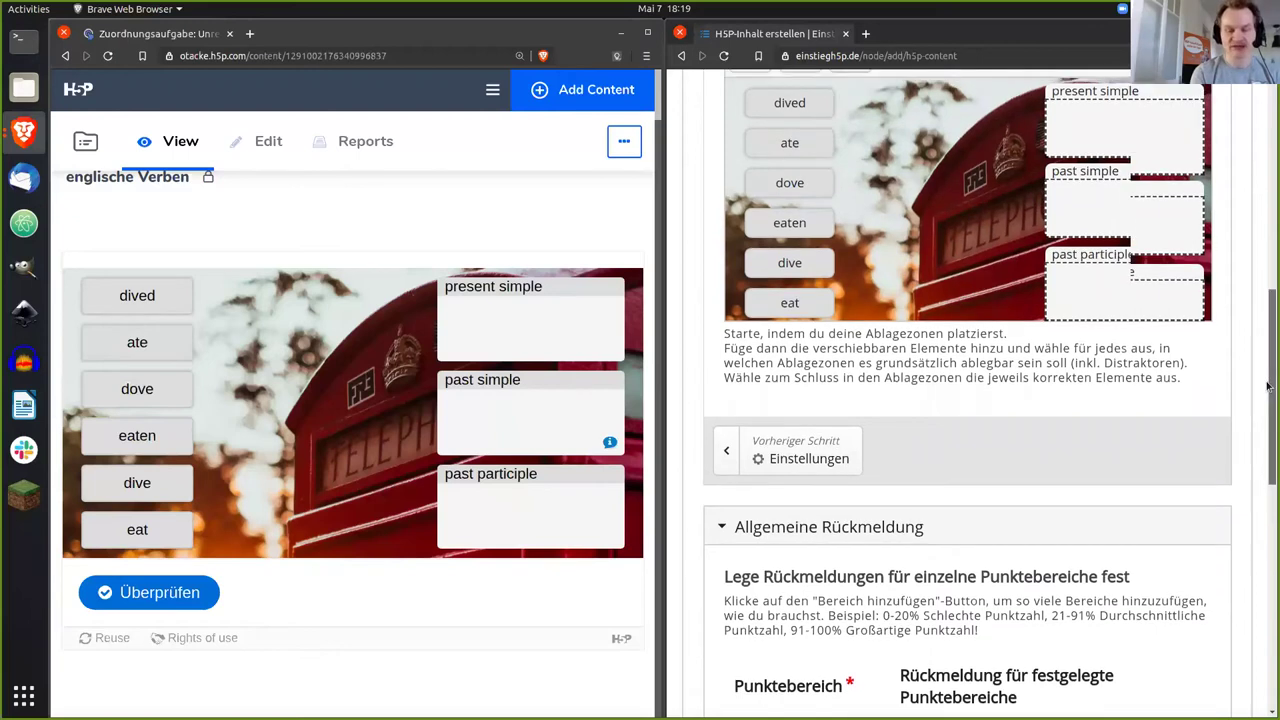
scroll(969, 301, "up", 2)
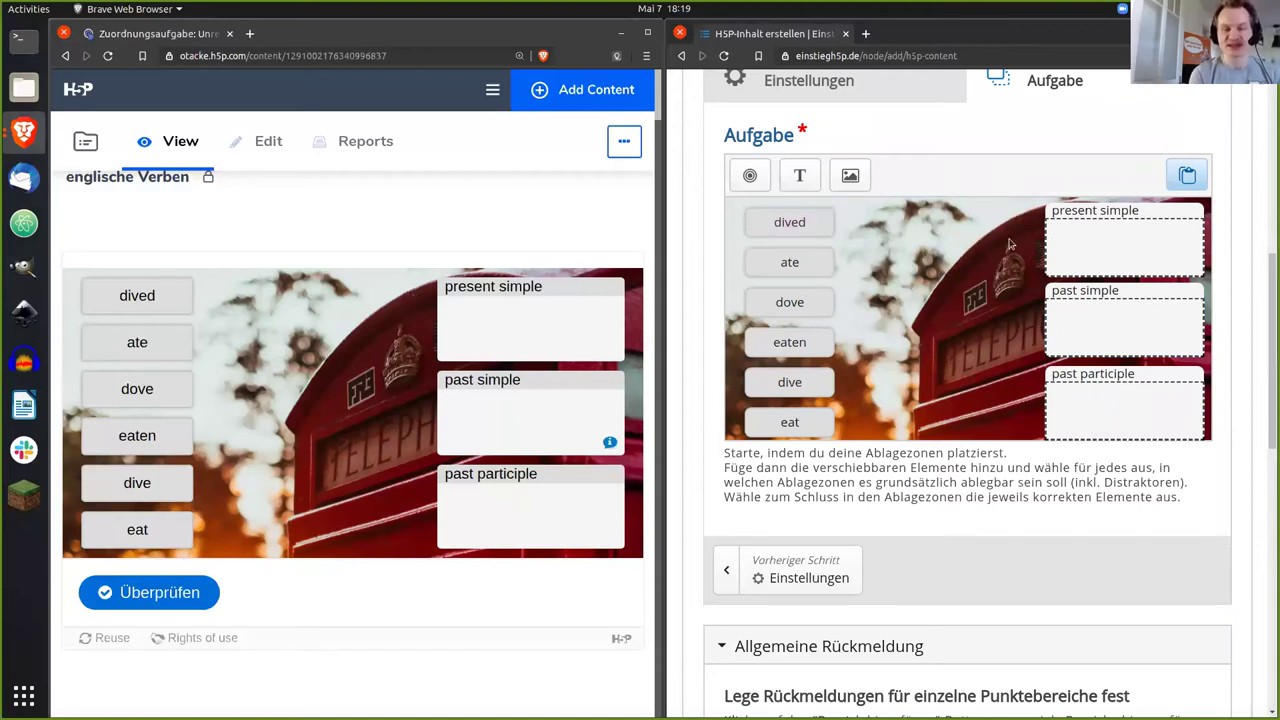
left_click(1072, 260)
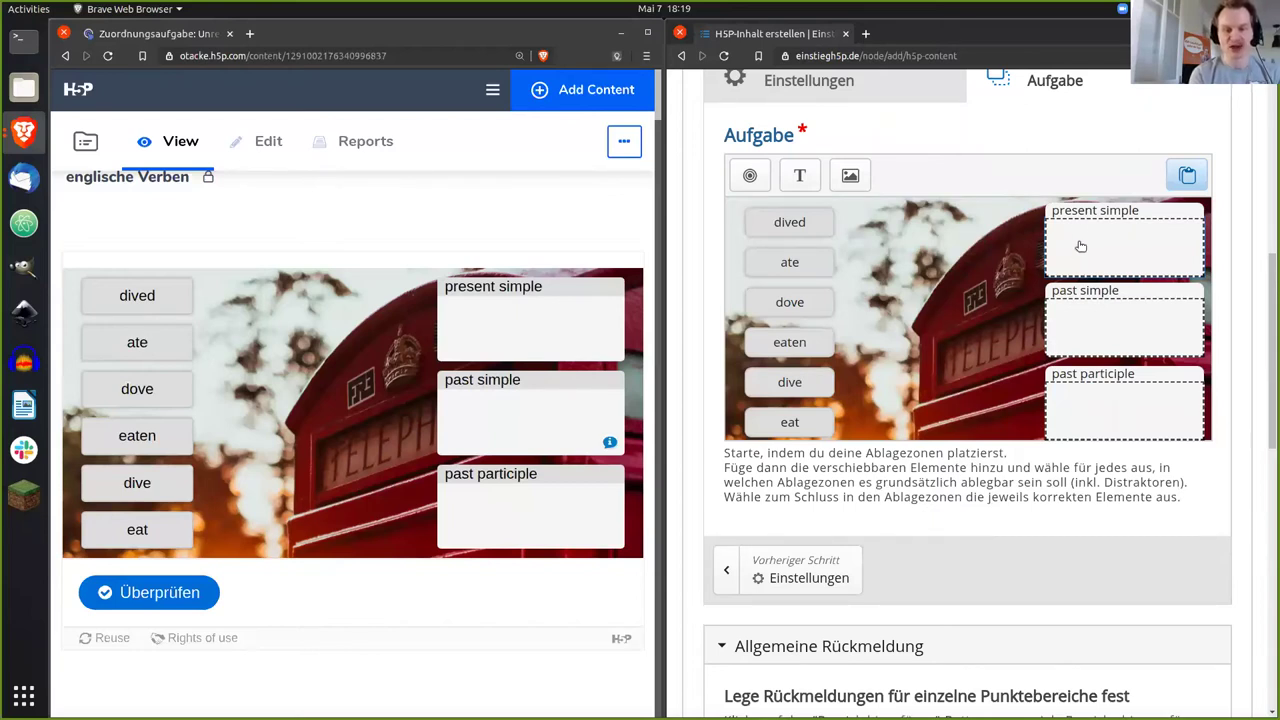
double_click(1080, 246)
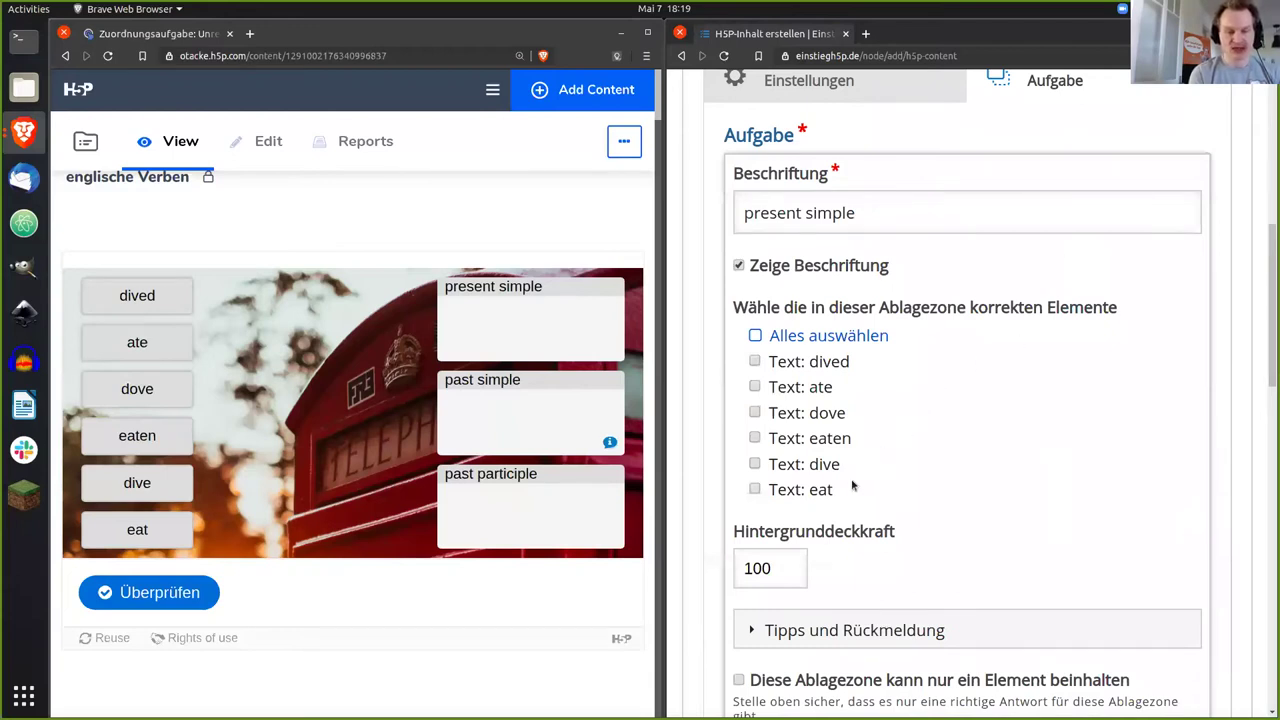
left_click(754, 489)
left_click(856, 474)
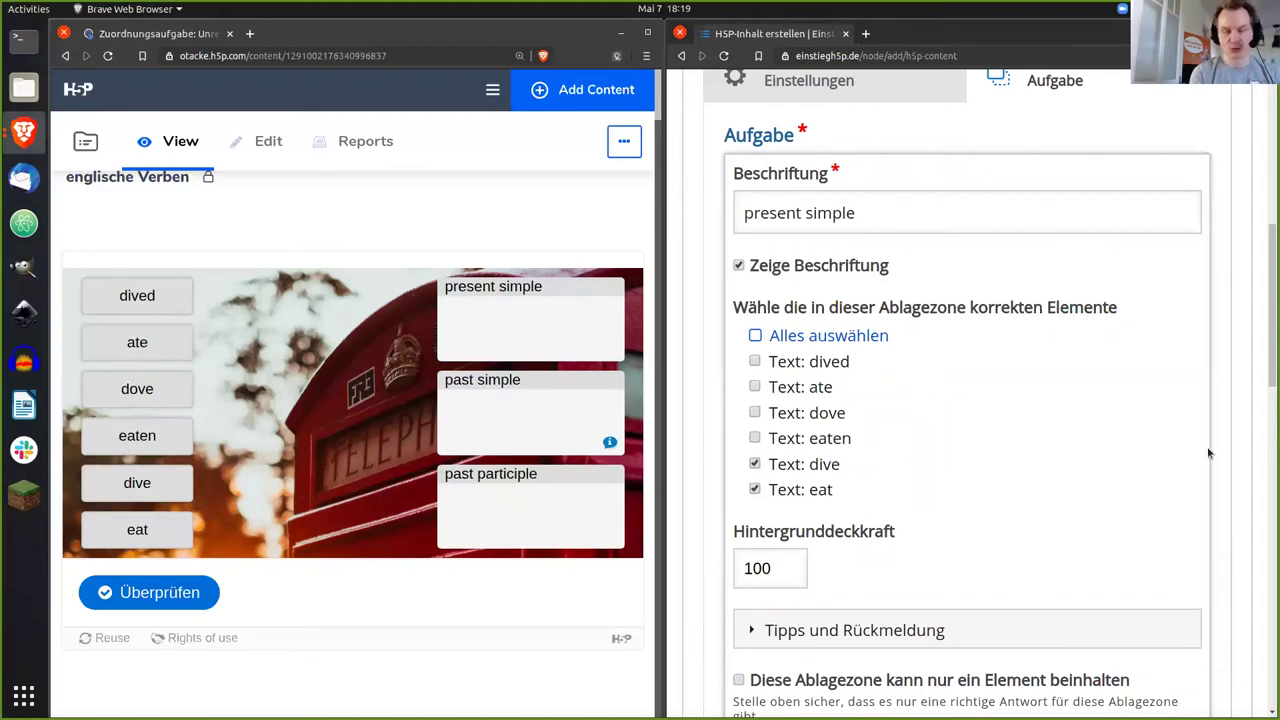
scroll(1266, 370, "down", 3)
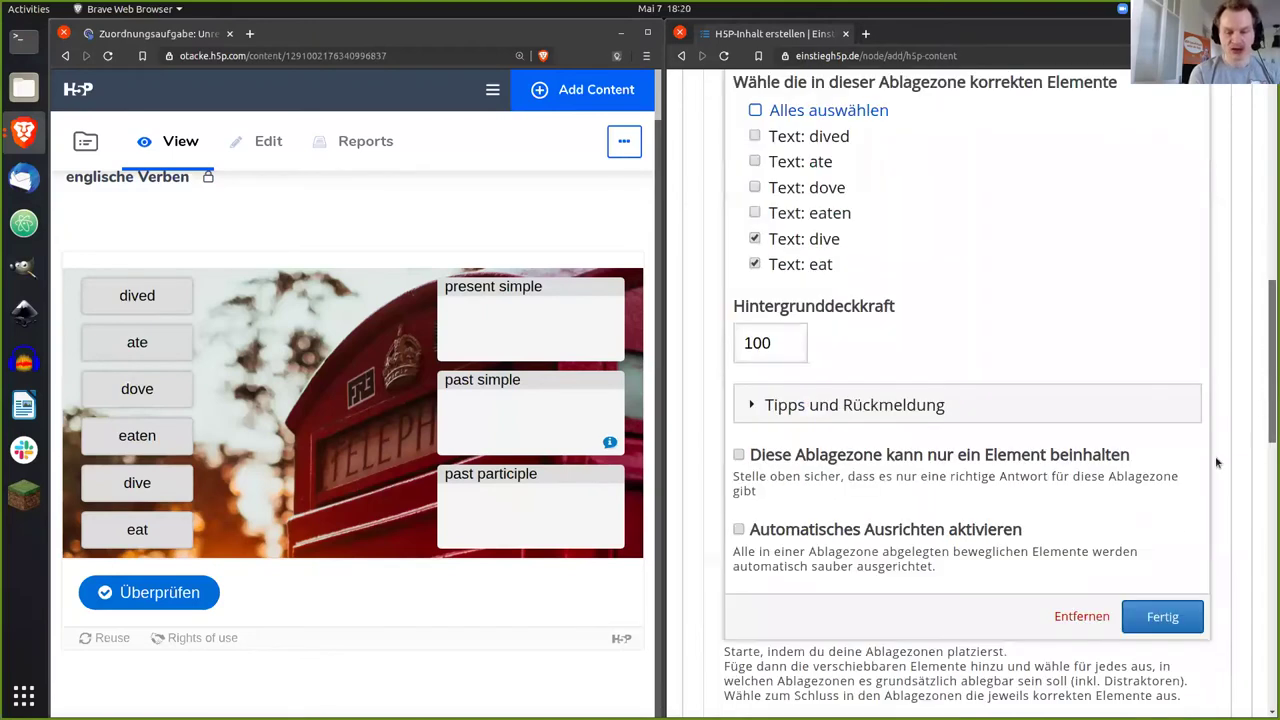
left_click(1160, 597)
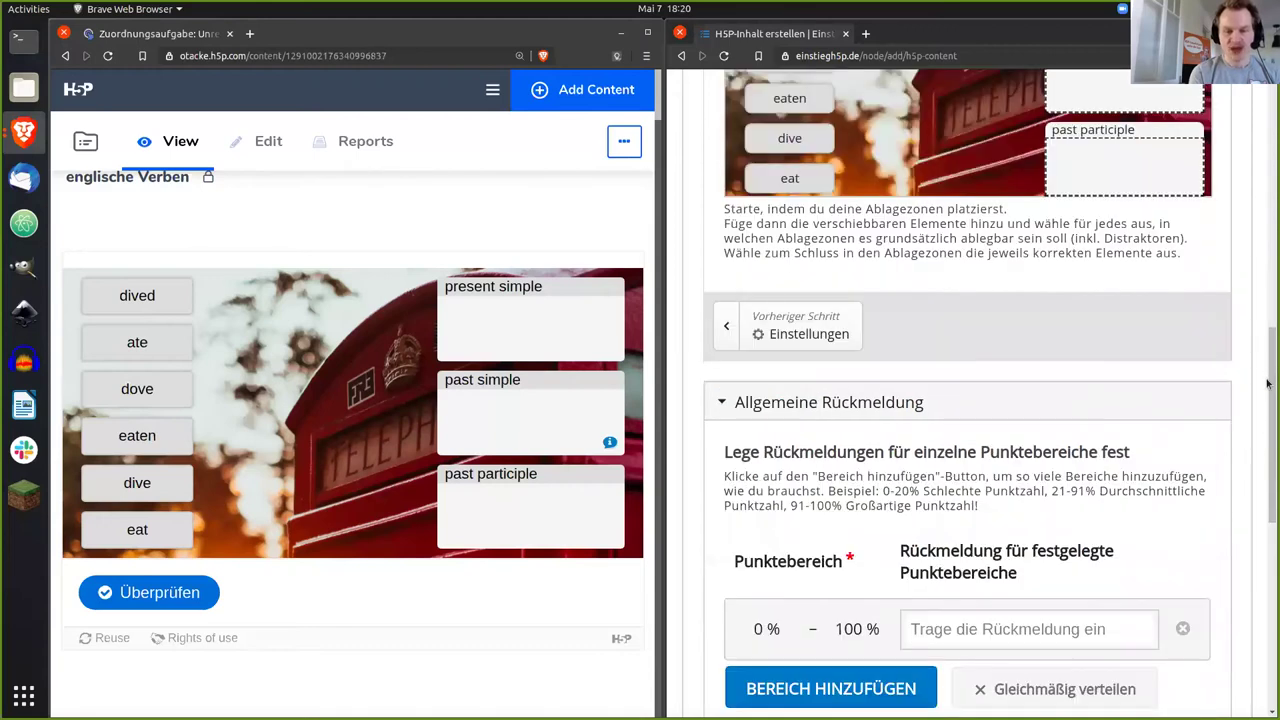
Step: Mark "dived", "dove" and "eaten" as the correct elements for the "past simple" drop zone
scroll(1135, 370, "up", 3)
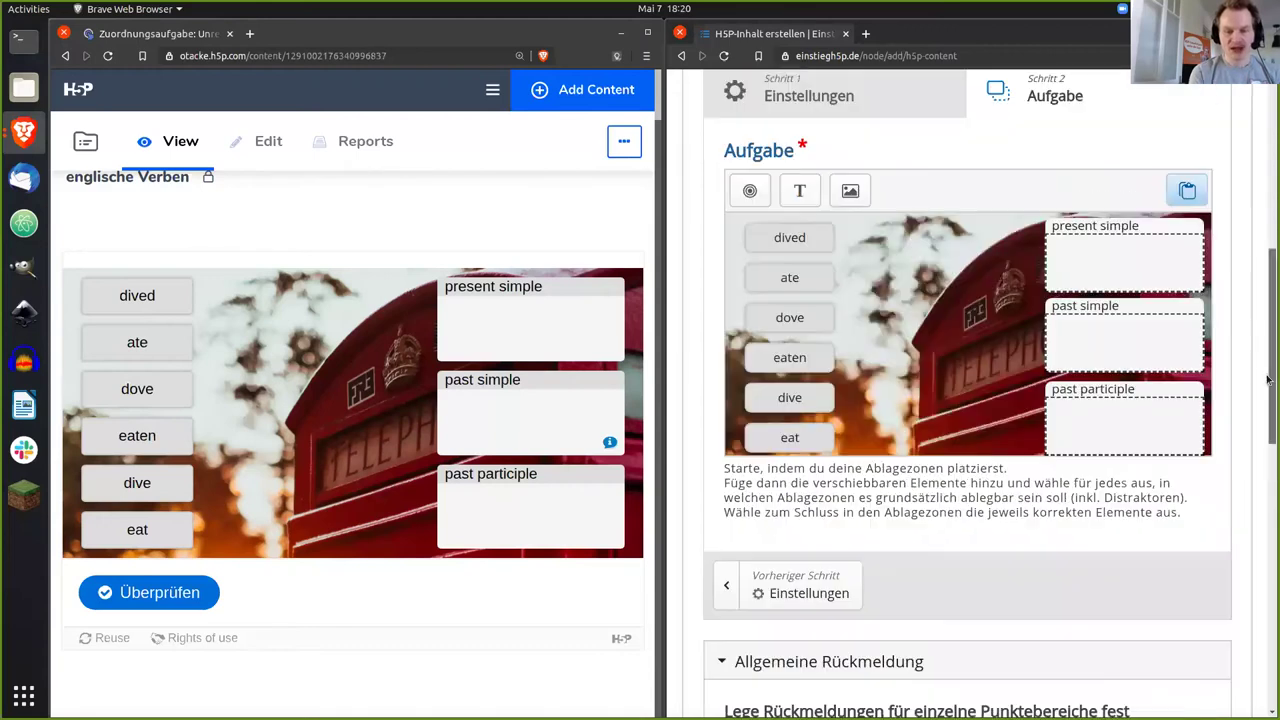
double_click(1085, 354)
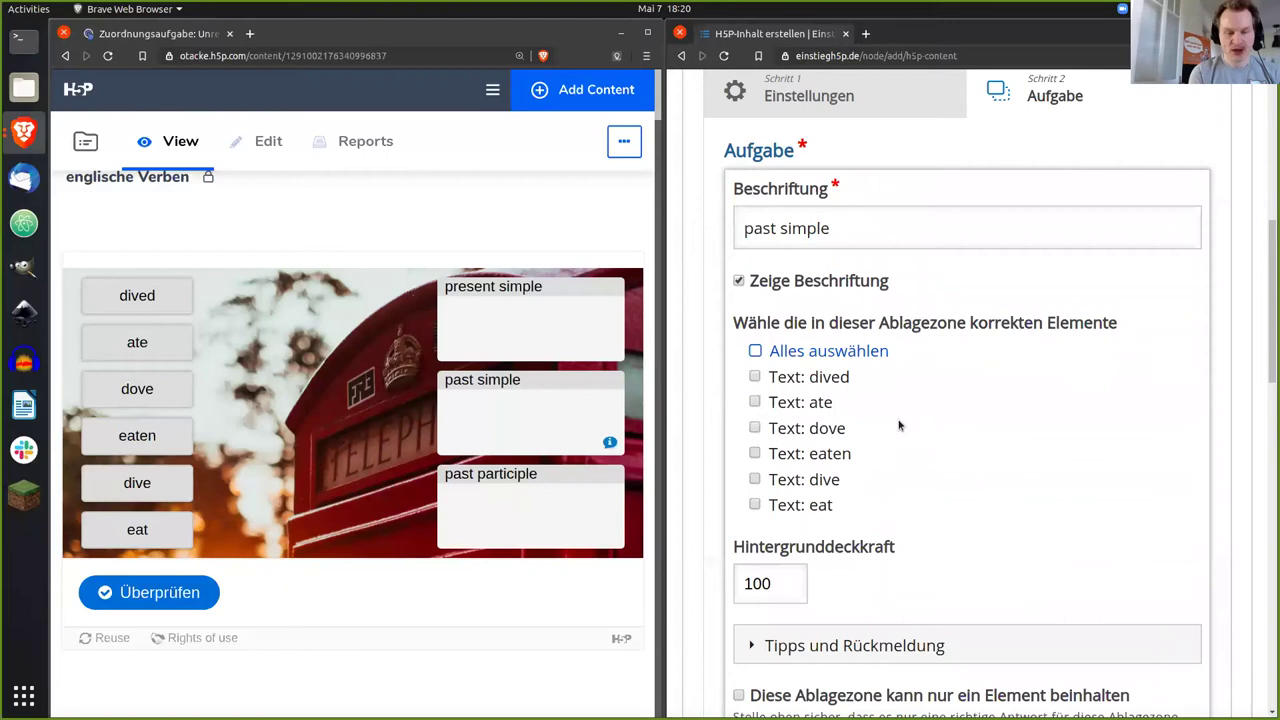
left_click(755, 453)
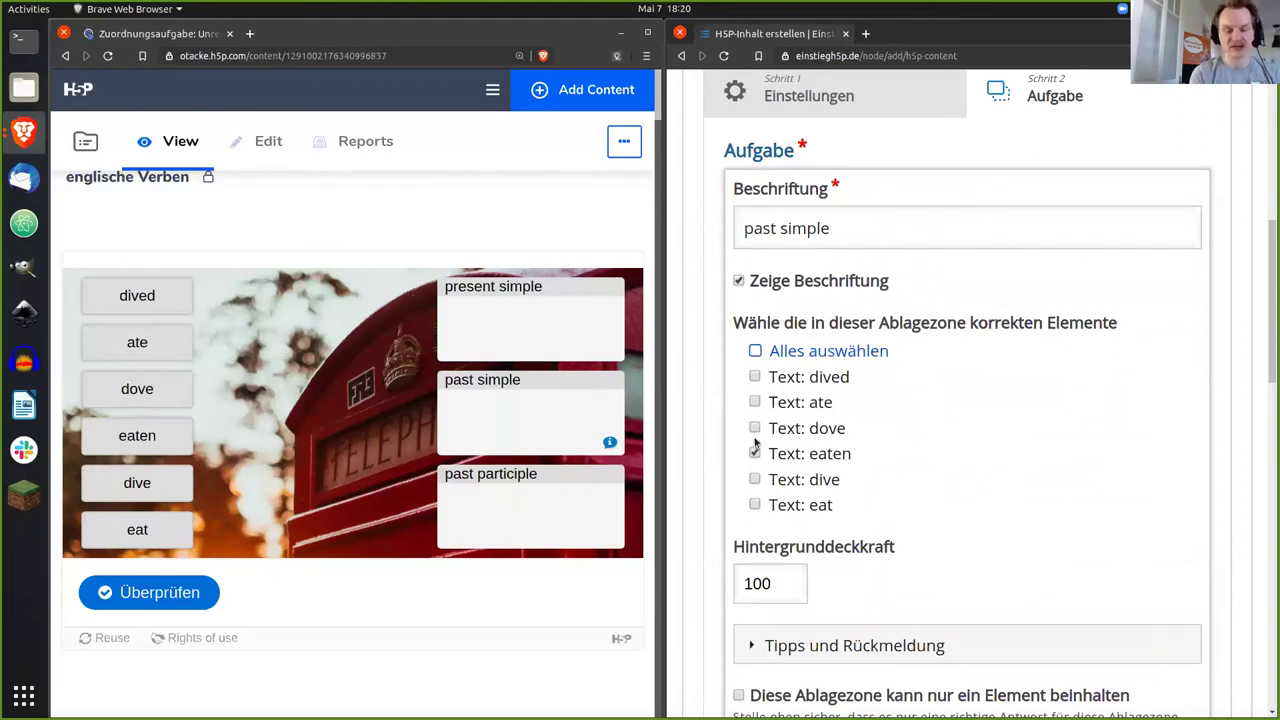
left_click(755, 429)
left_click(755, 378)
scroll(1266, 410, "down", 3)
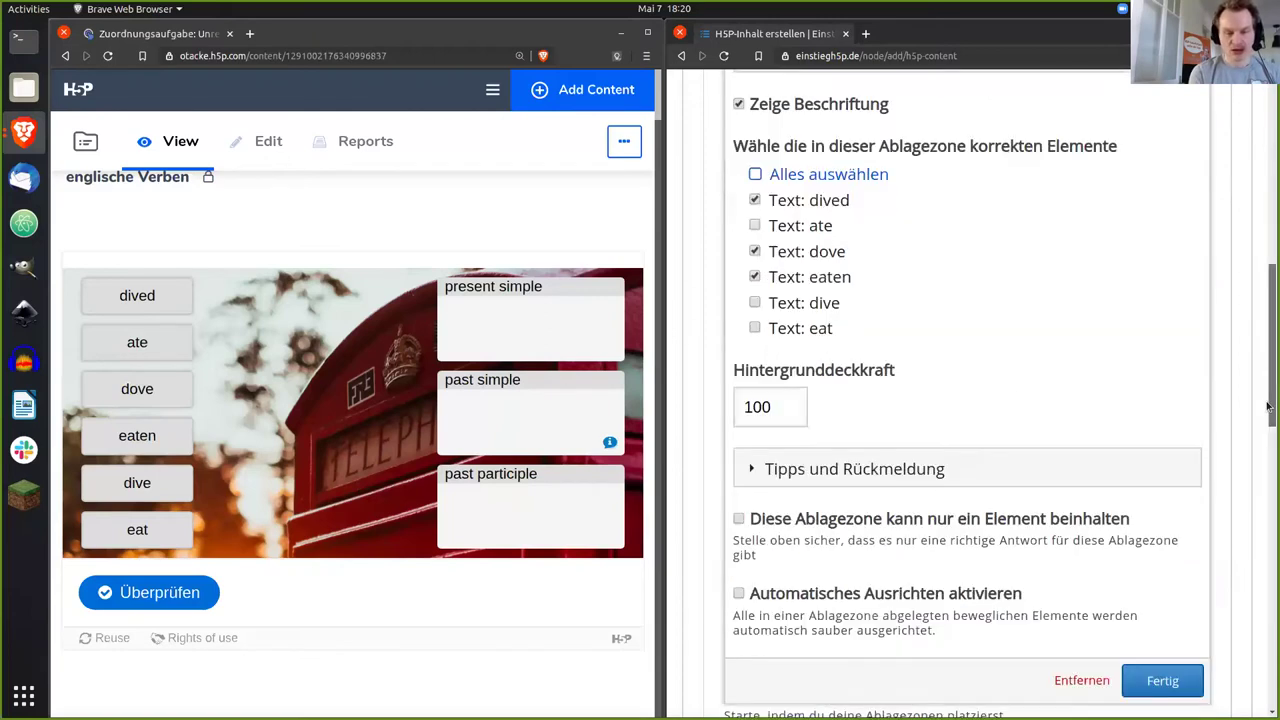
scroll(1151, 583, "down", 2)
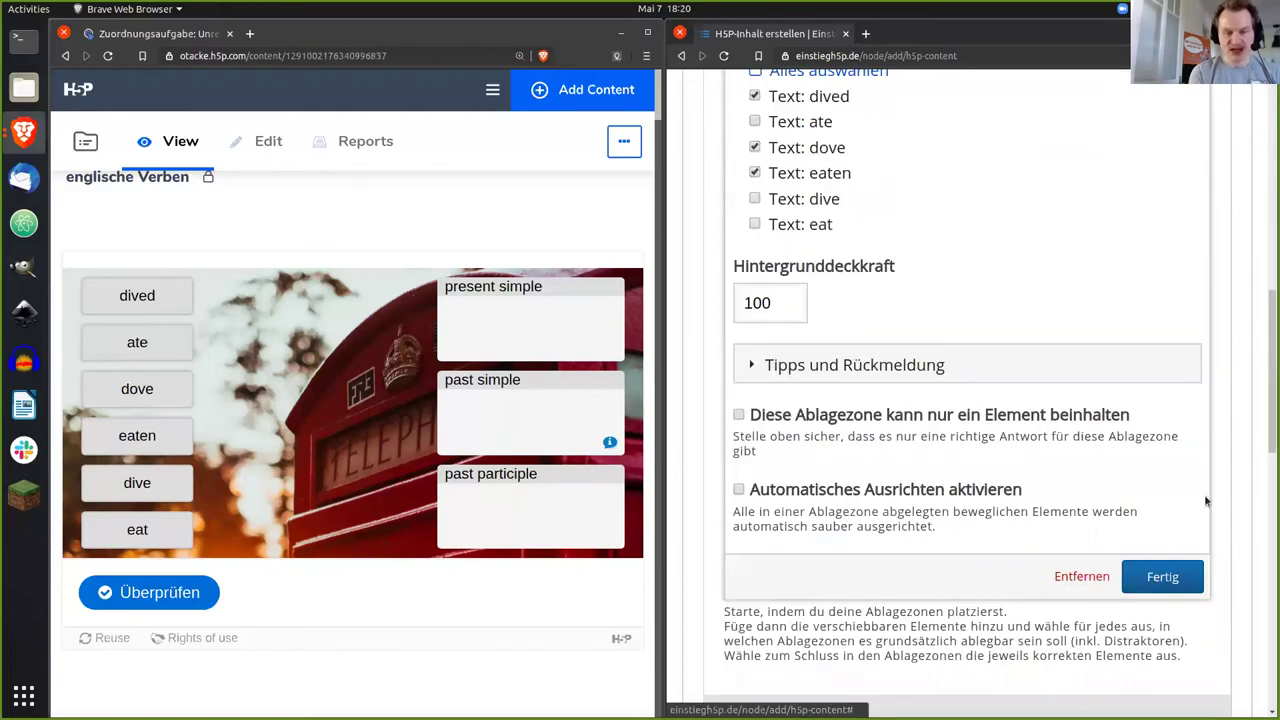
left_click(1162, 576)
Step: Mark "dived" and "eaten" as the correct elements for the "past participle" drop zone
scroll(1149, 314, "up", 3)
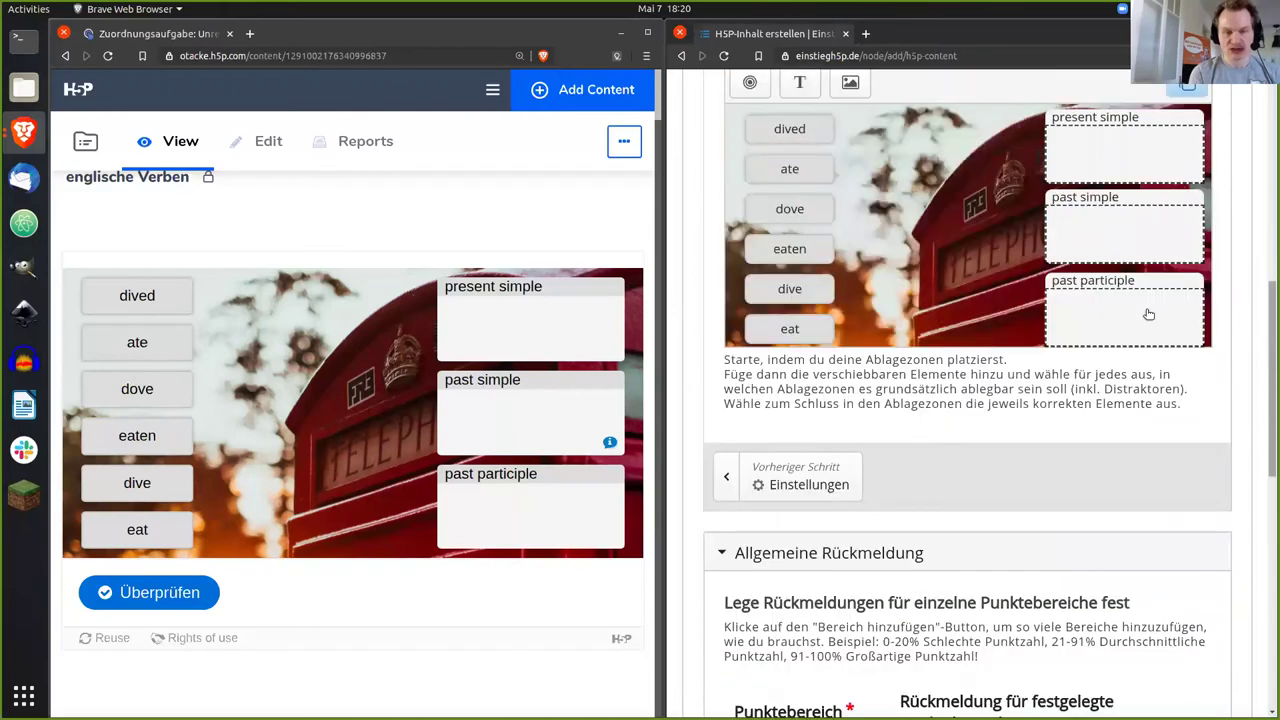
double_click(1087, 325)
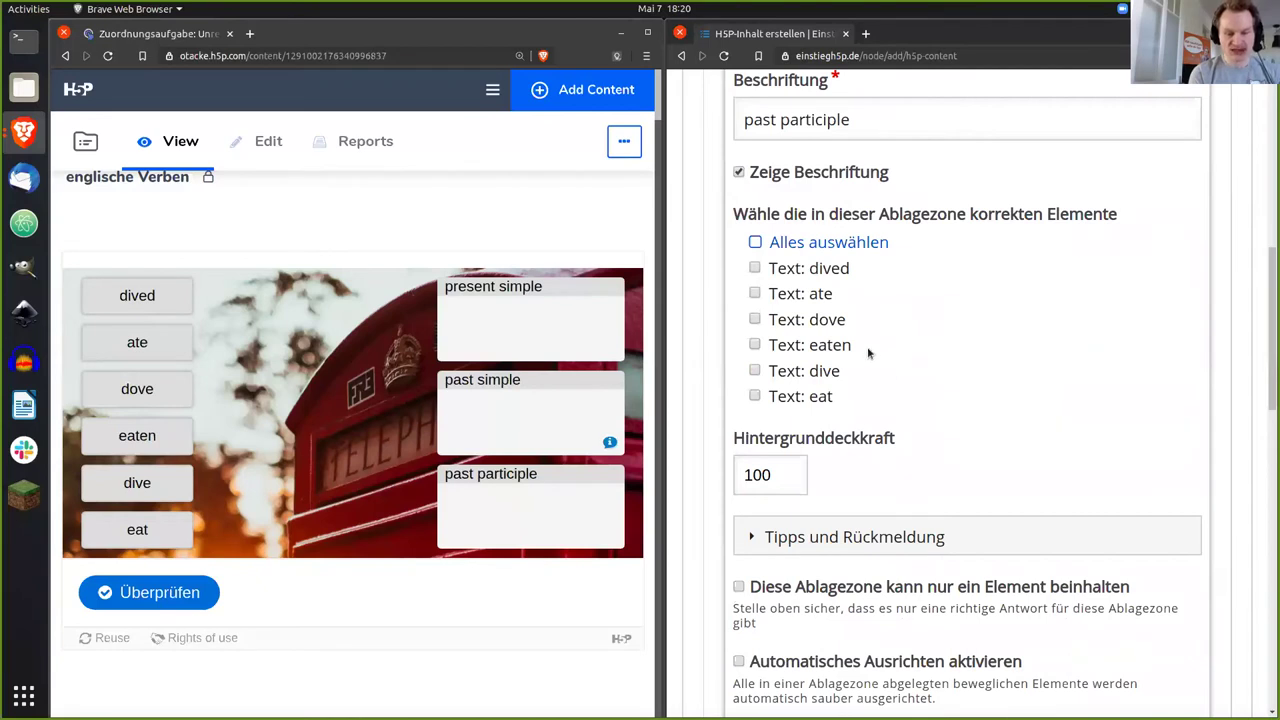
left_click(755, 344)
left_click(808, 268)
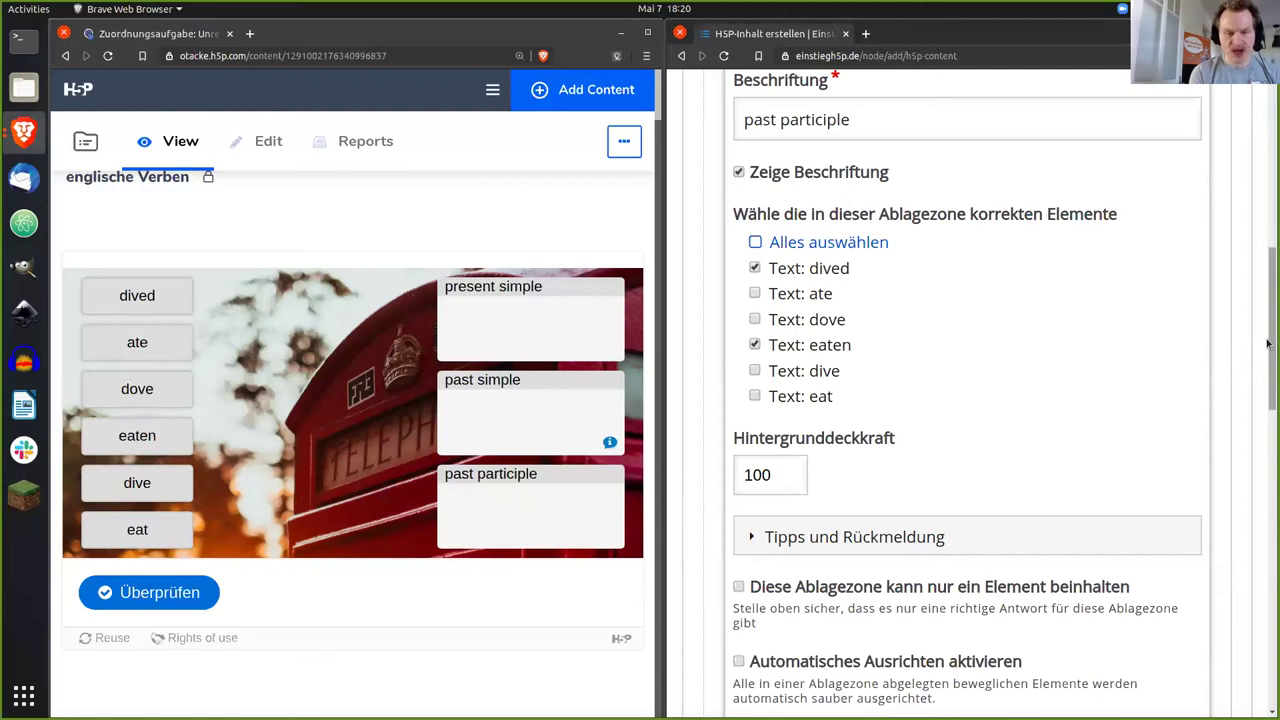
scroll(1267, 344, "down", 1)
scroll(1206, 510, "down", 3)
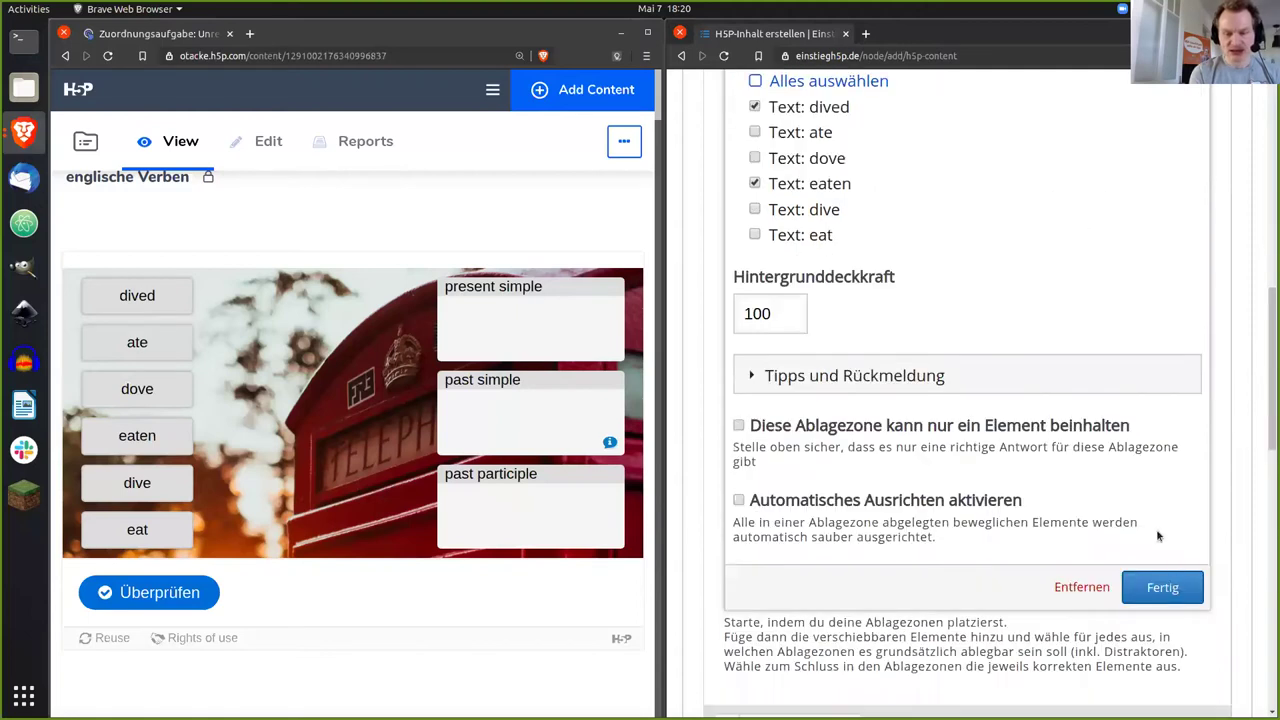
left_click(1162, 587)
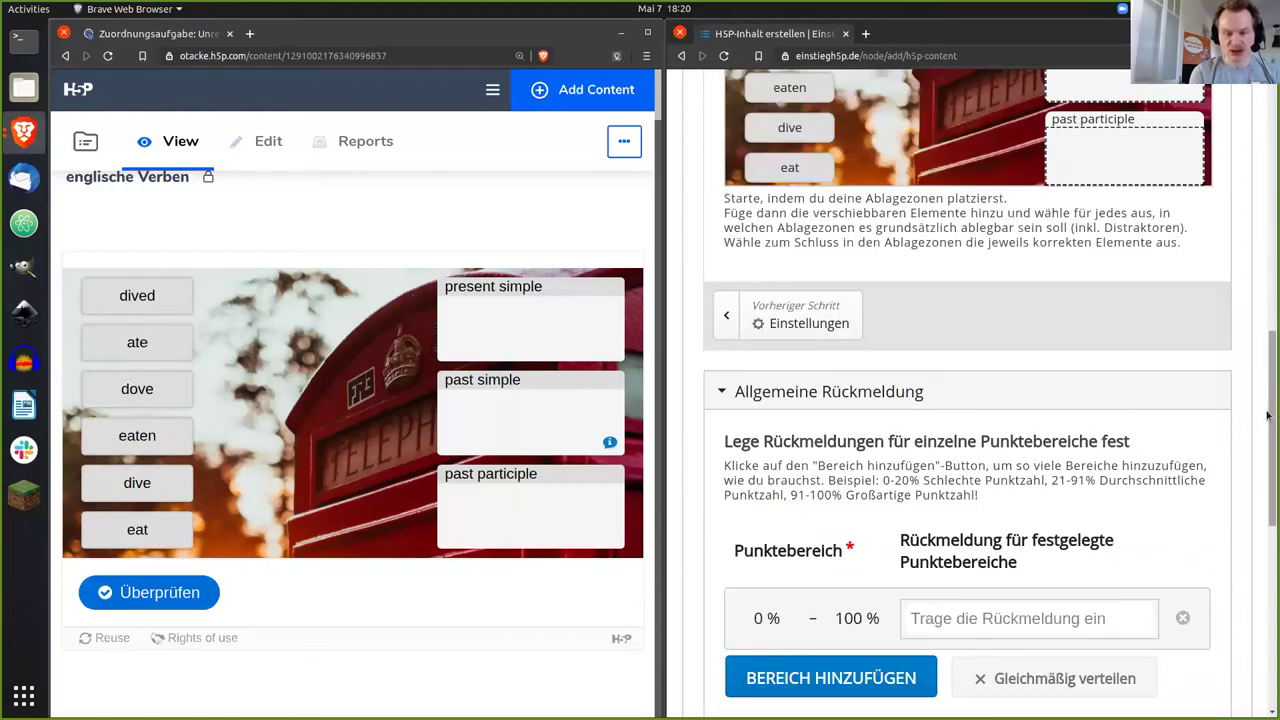
Step: Correct the "past simple" drop zone by deselecting "eaten" and selecting "ate" as a correct element
scroll(1267, 383, "up", 2)
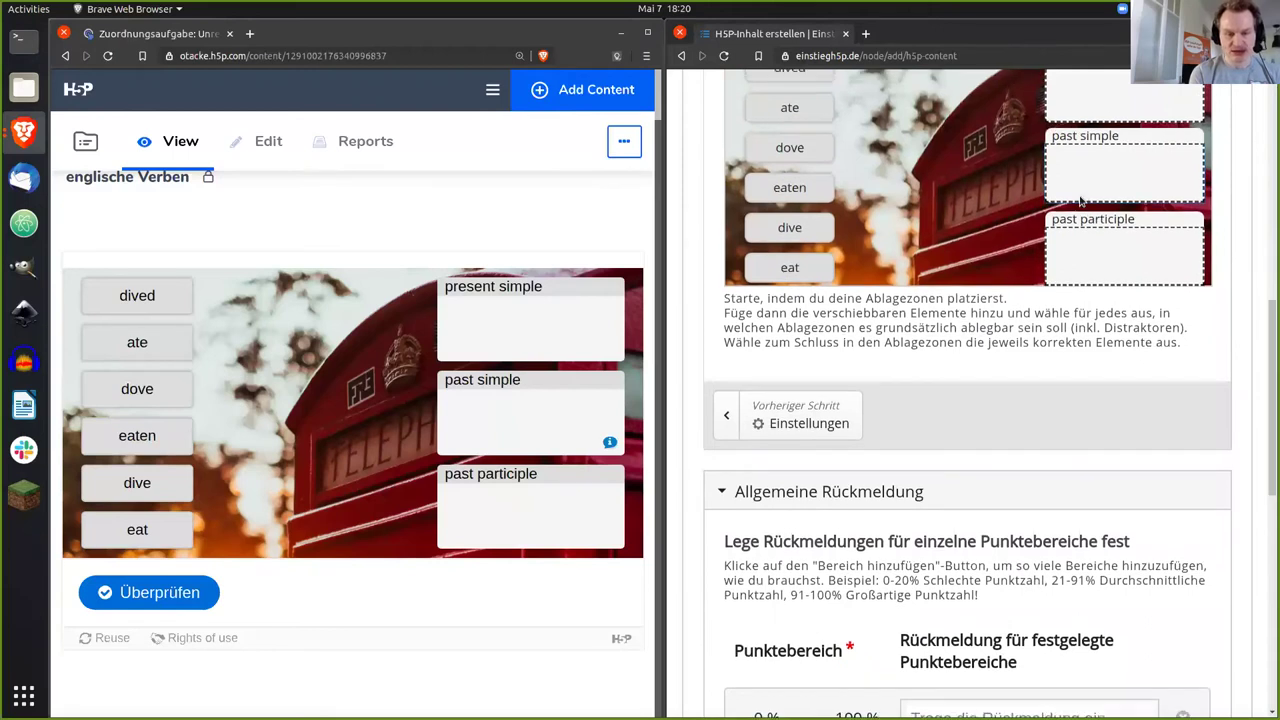
double_click(1080, 200)
left_click(755, 232)
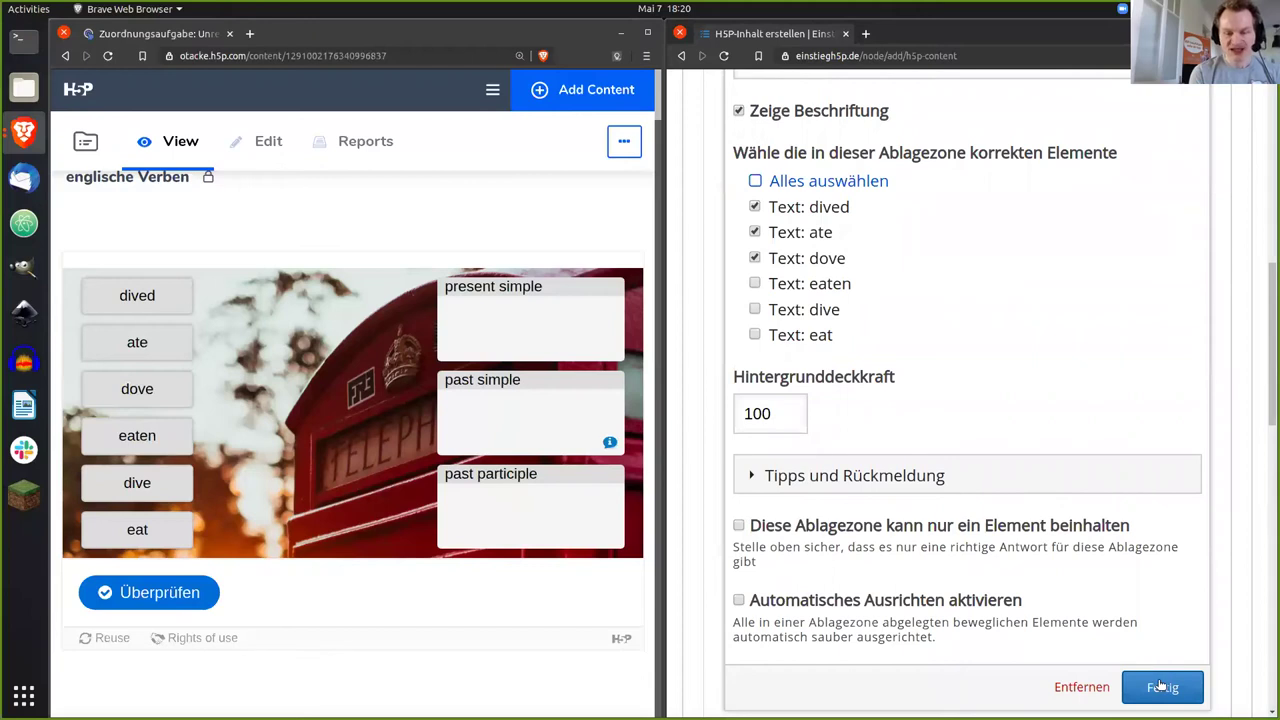
left_click(1160, 686)
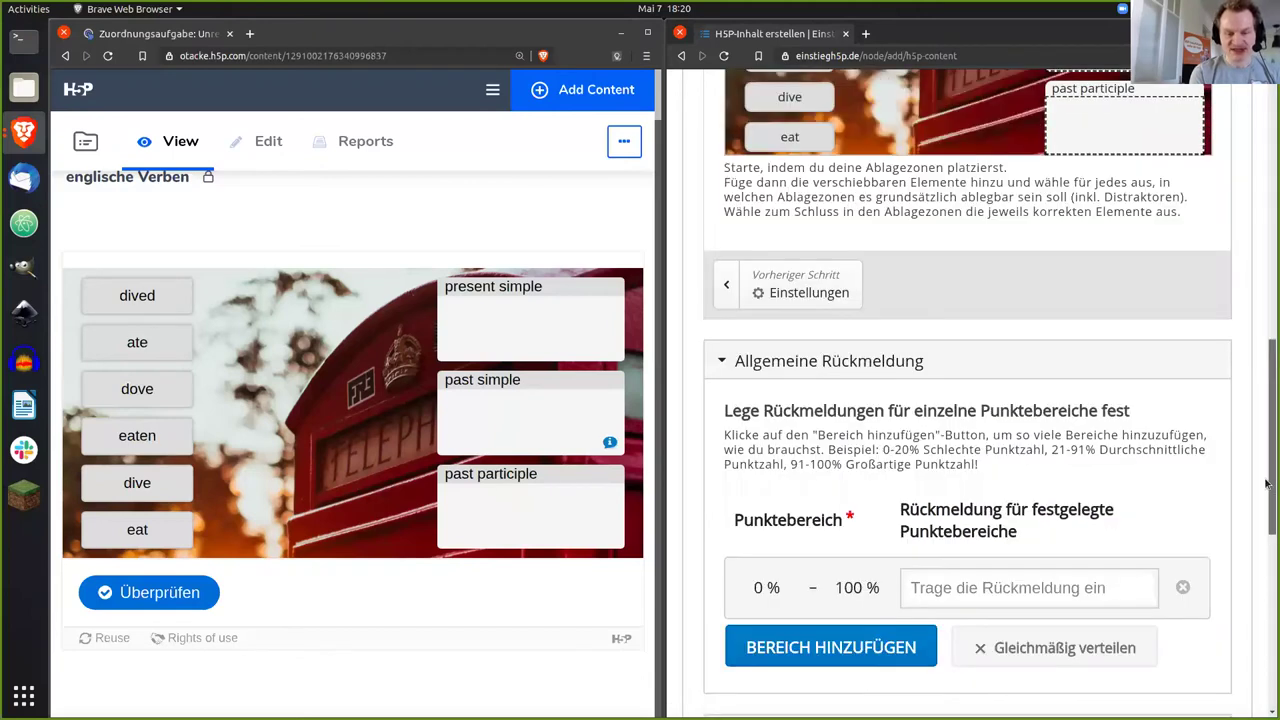
Step: Save the Drag and Drop content and bring up the finished task on its content page
scroll(1226, 586, "down", 3)
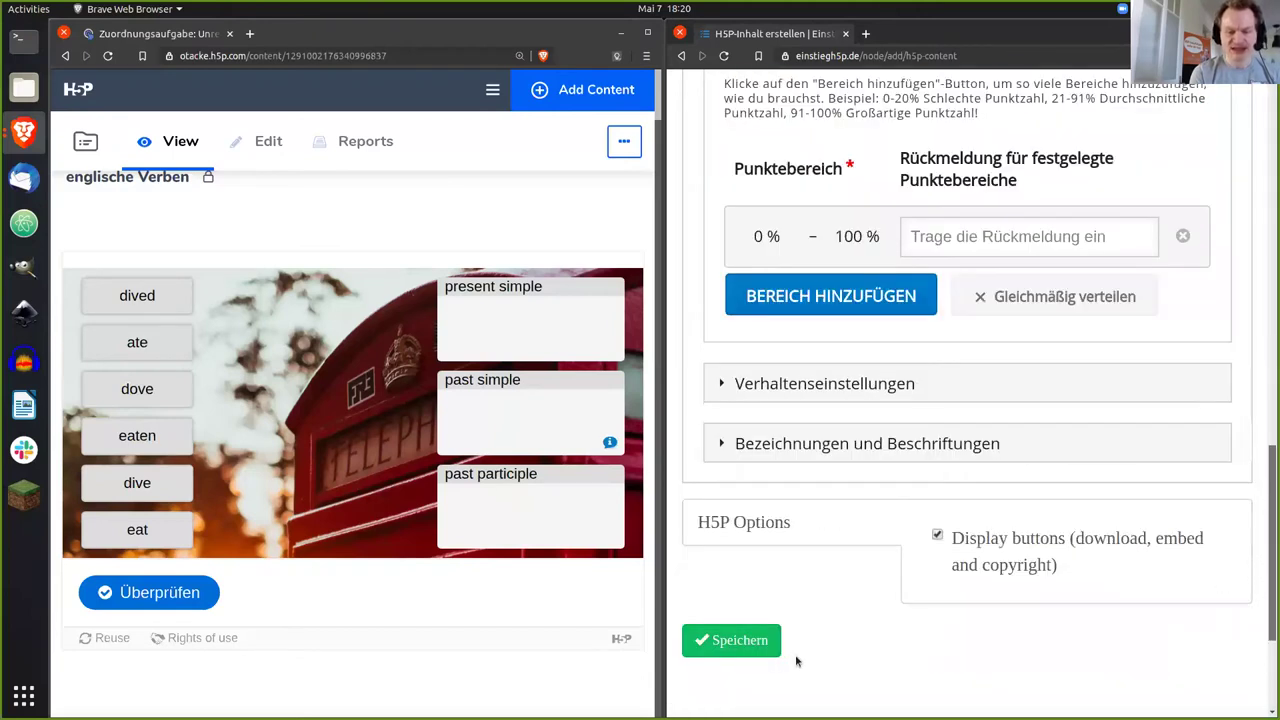
left_click(737, 643)
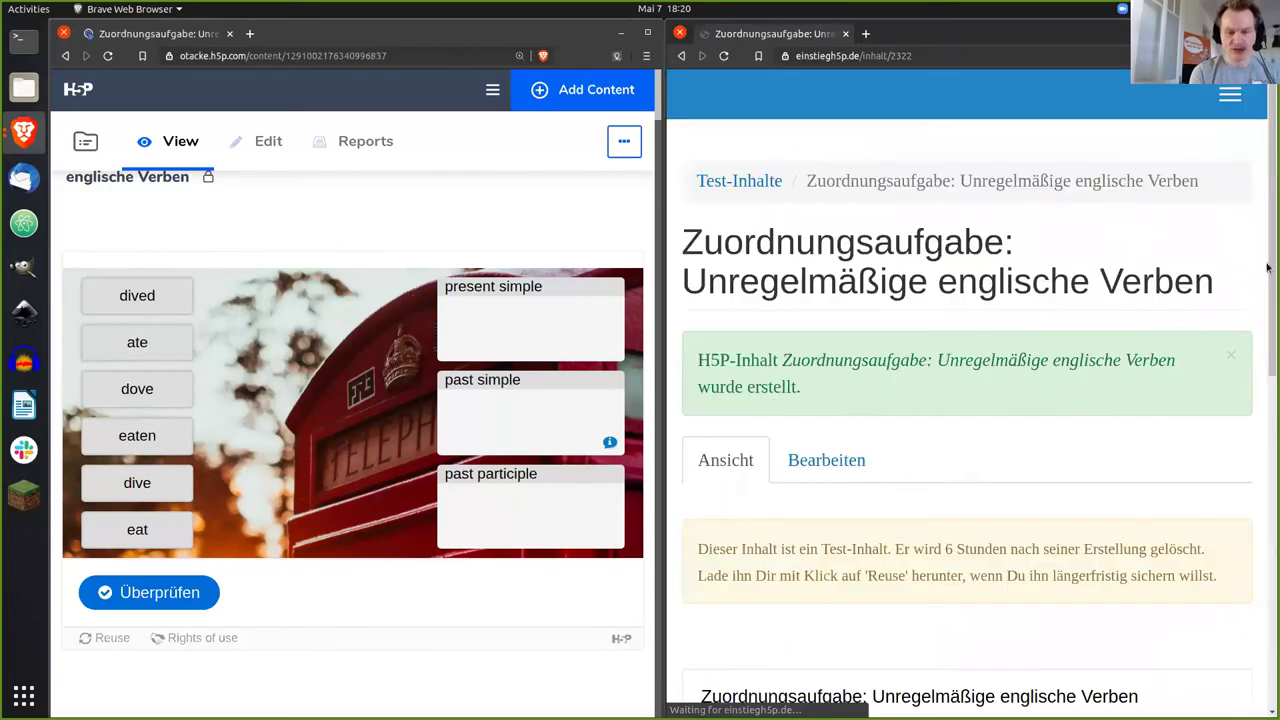
scroll(1265, 385, "down", 3)
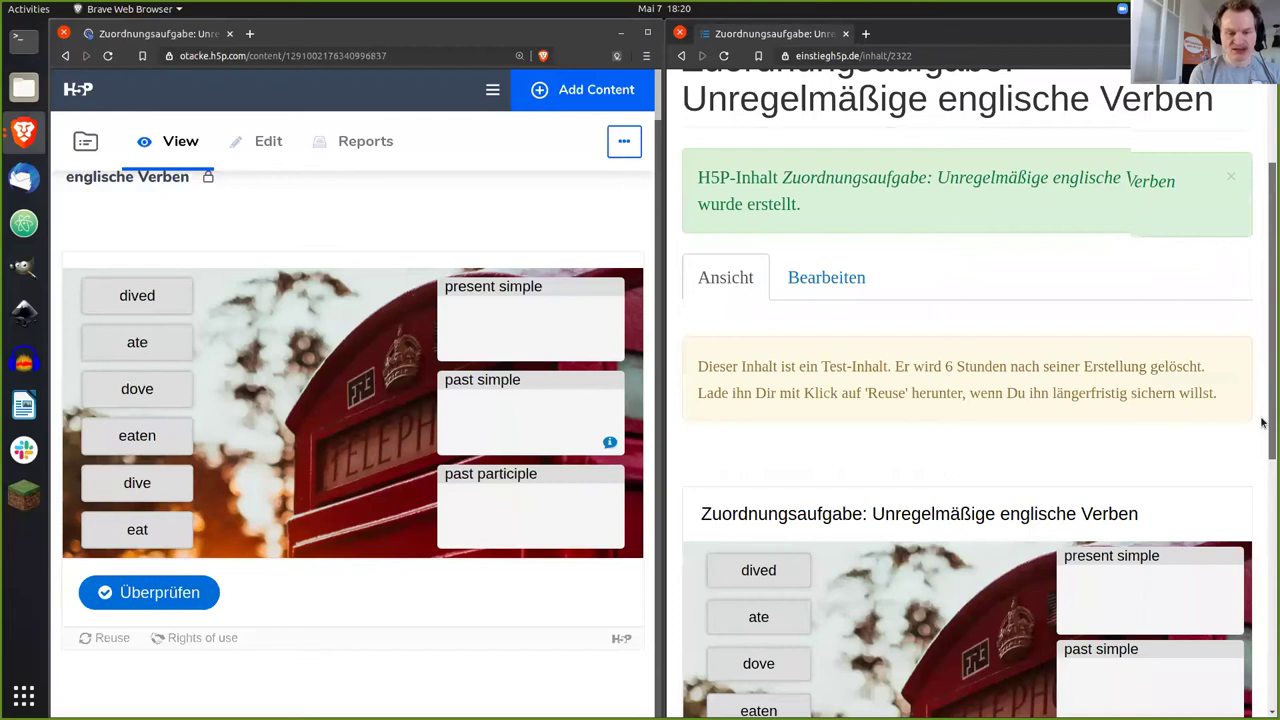
scroll(1262, 465, "down", 5)
scroll(1259, 476, "down", 1)
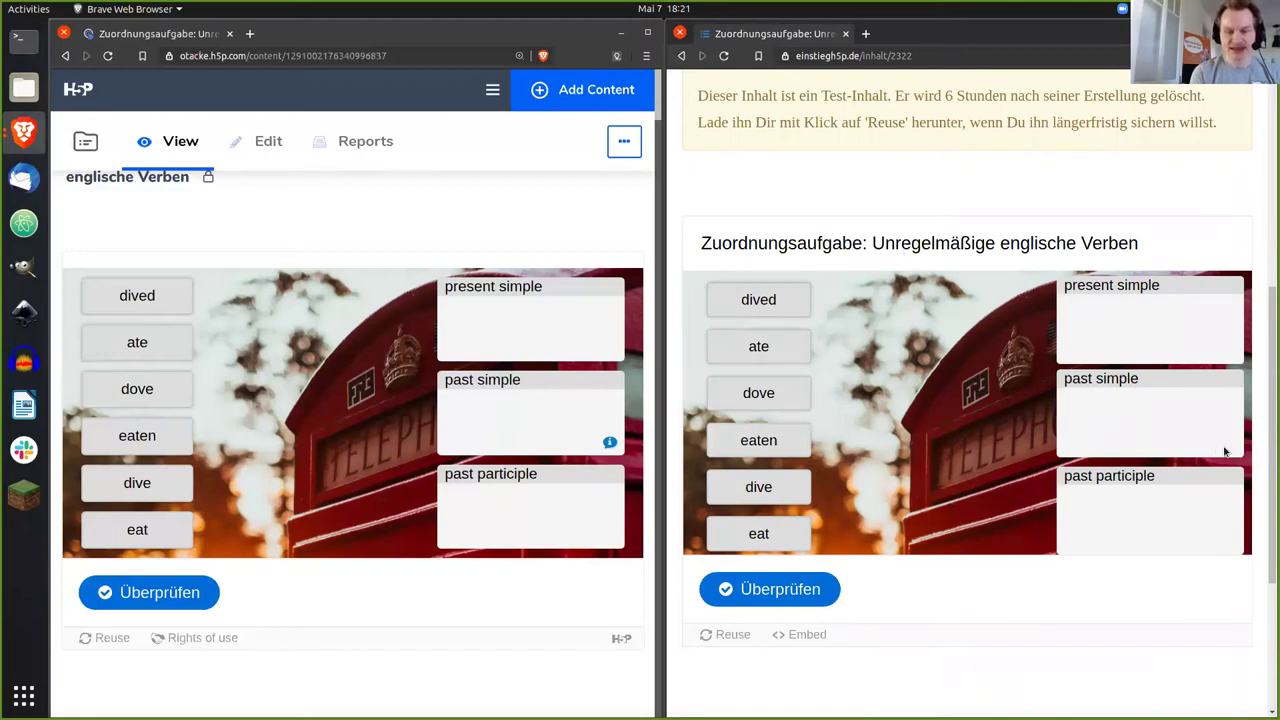
Step: Test the task by placing "dived" in "past simple" and "dove" in "past participle", and check the answers
left_click_drag(762, 305, 1138, 430)
left_click_drag(1135, 428, 1133, 426)
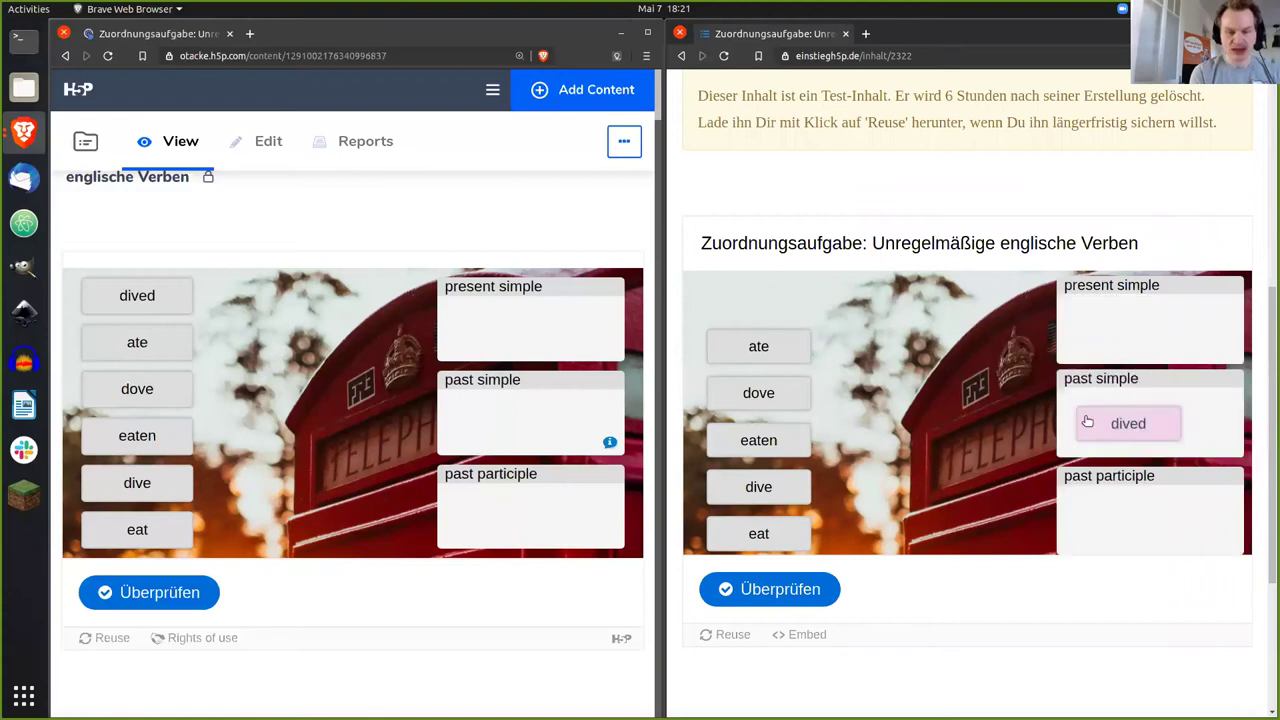
left_click_drag(1101, 490, 1150, 525)
left_click(800, 589)
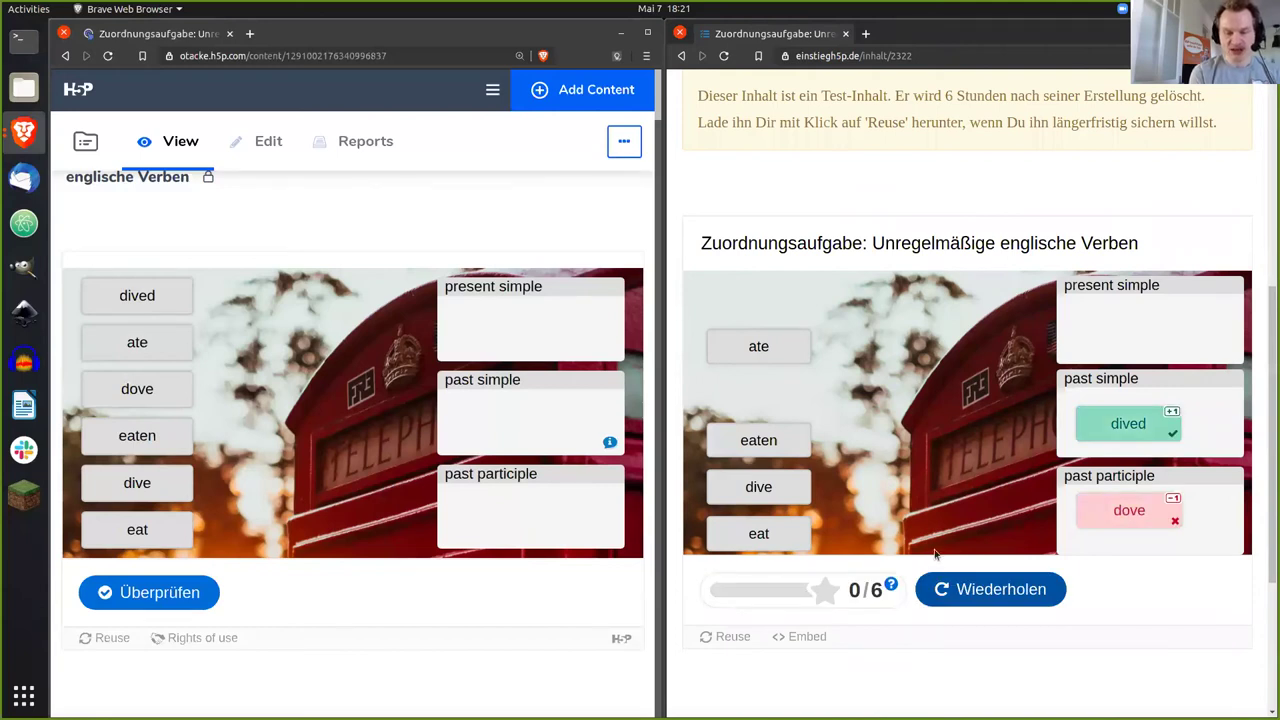
Step: Reopen the saved content for editing and expand its behaviour settings (Verhaltenseinstellungen) to review the options
left_click_drag(1266, 389, 1267, 328)
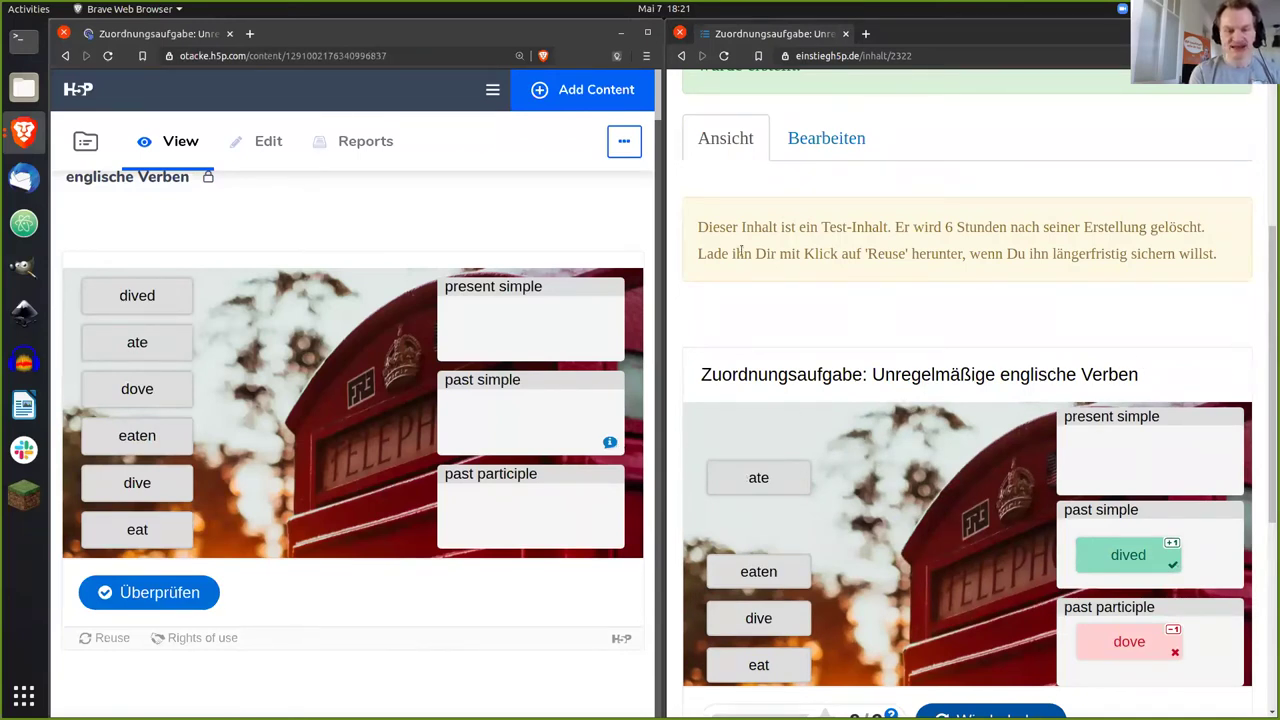
left_click(814, 152)
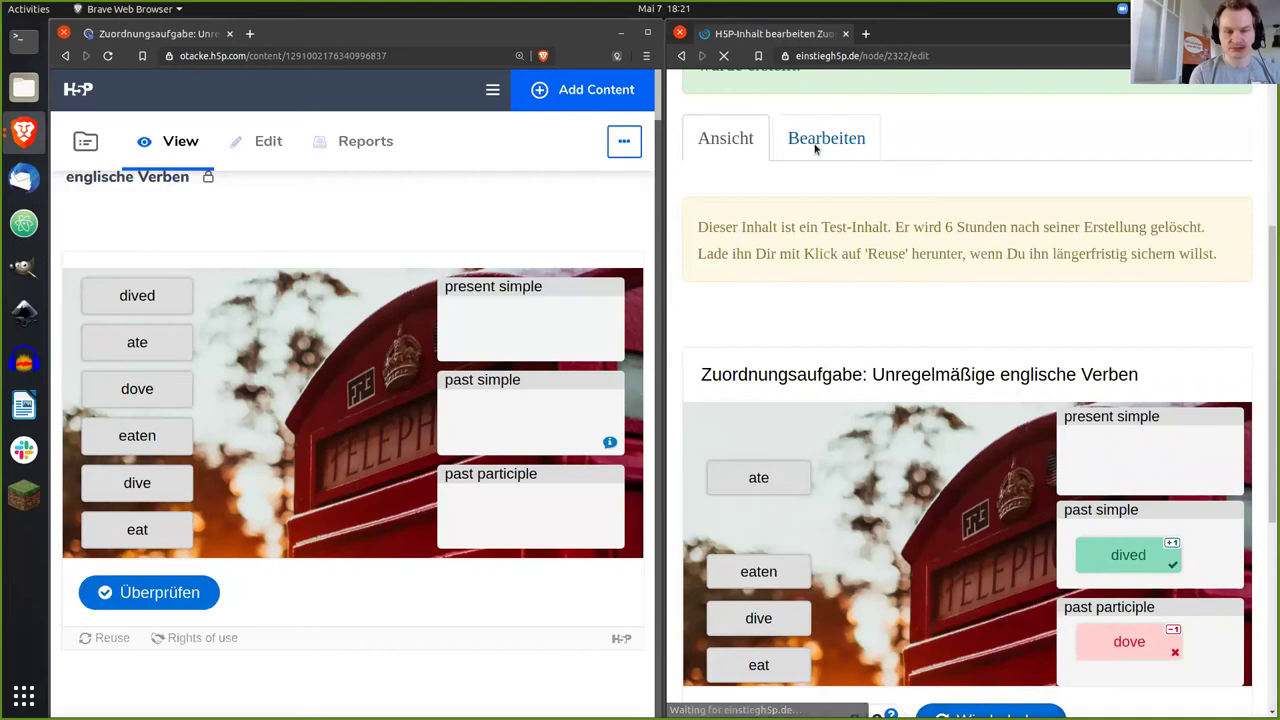
left_click_drag(1267, 293, 1267, 354)
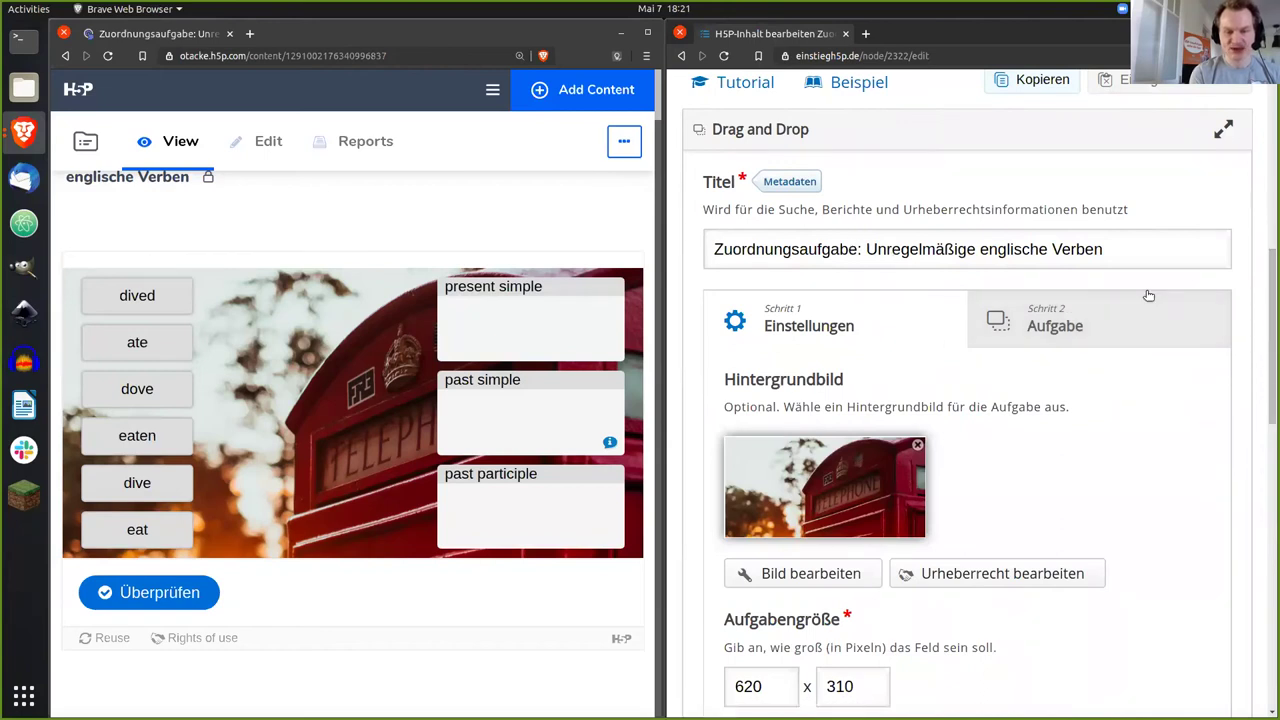
left_click_drag(1268, 306, 1268, 534)
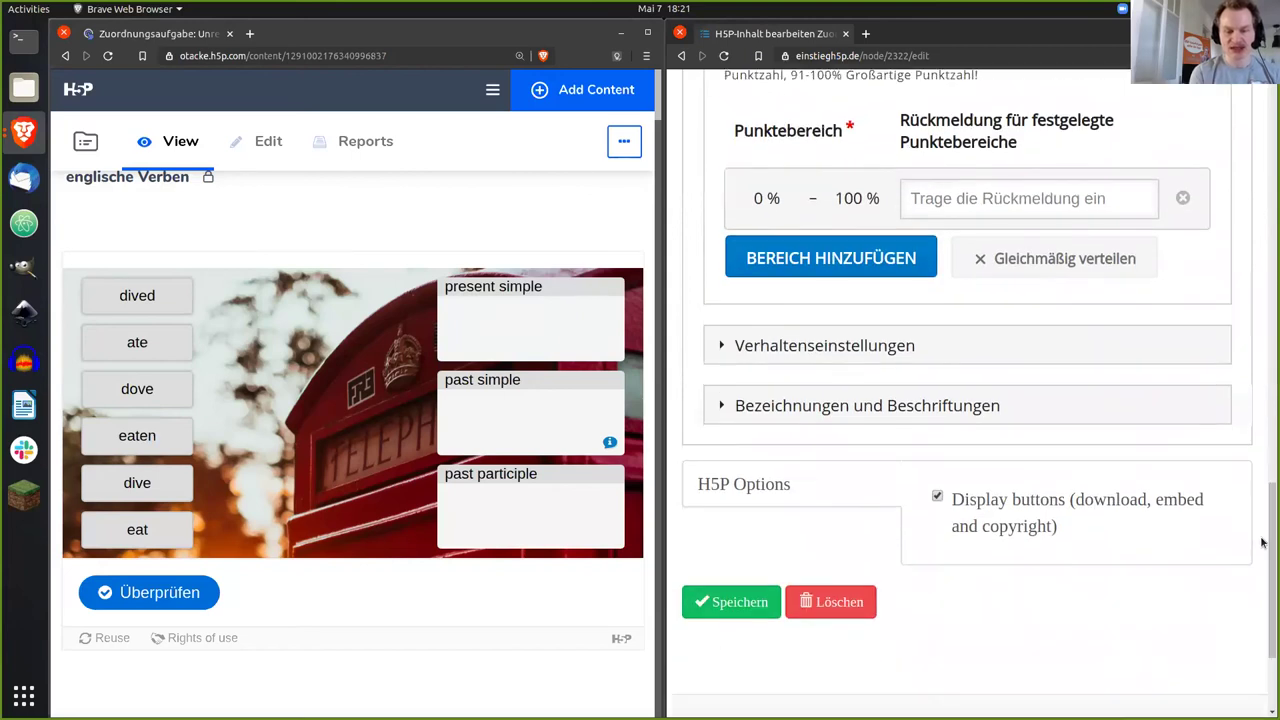
left_click(884, 350)
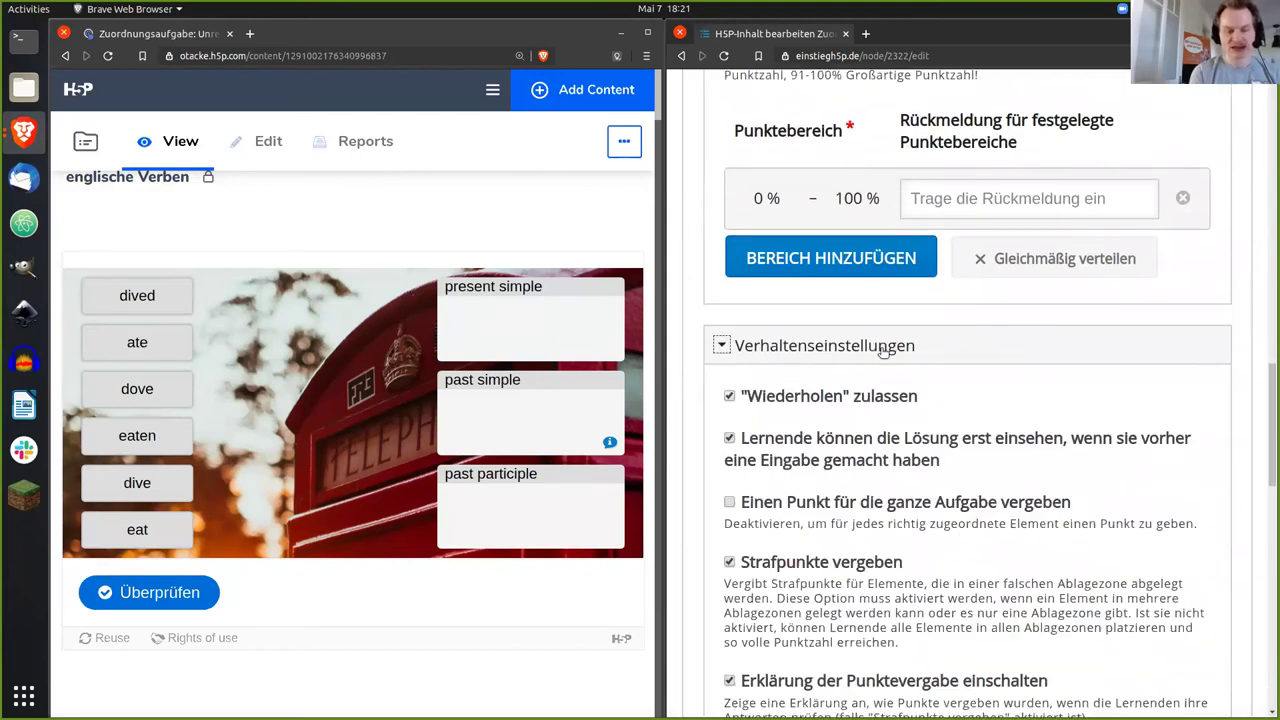
left_click_drag(1268, 386, 1268, 535)
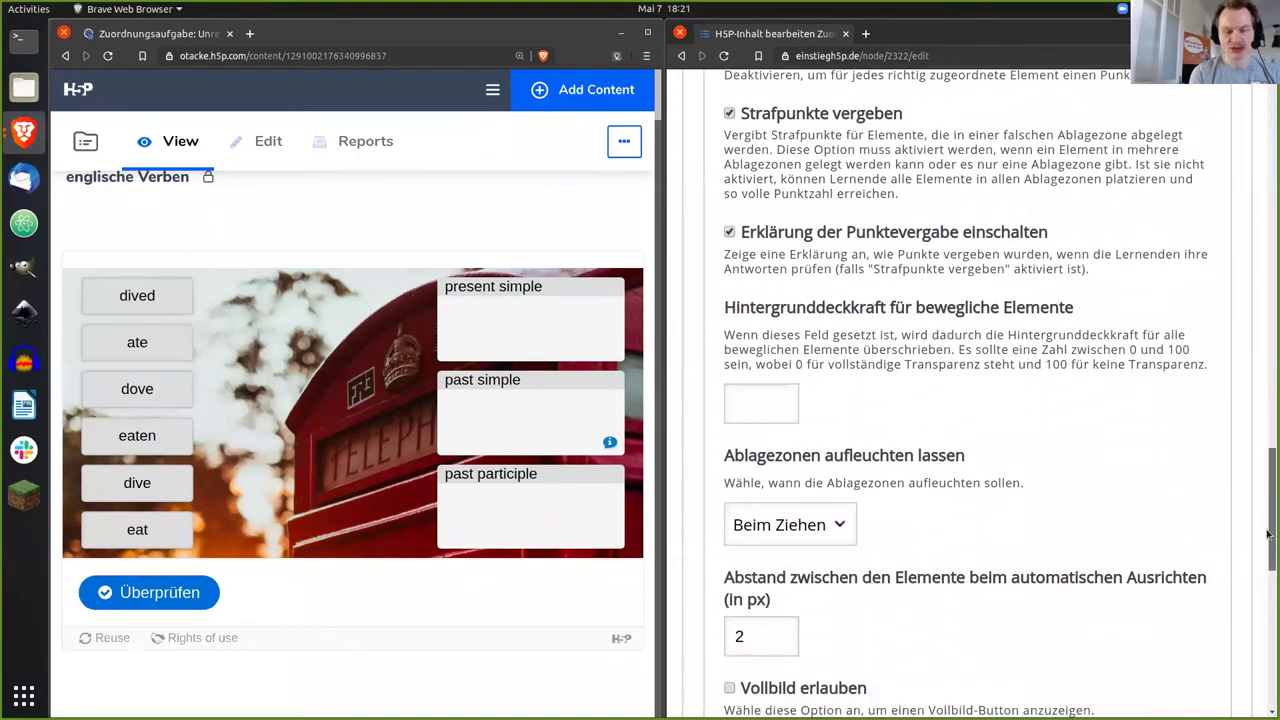
Step: Return to the task editor (Aufgabe) and open the settings of the "past simple" drop zone
scroll(1267, 540, "down", 2)
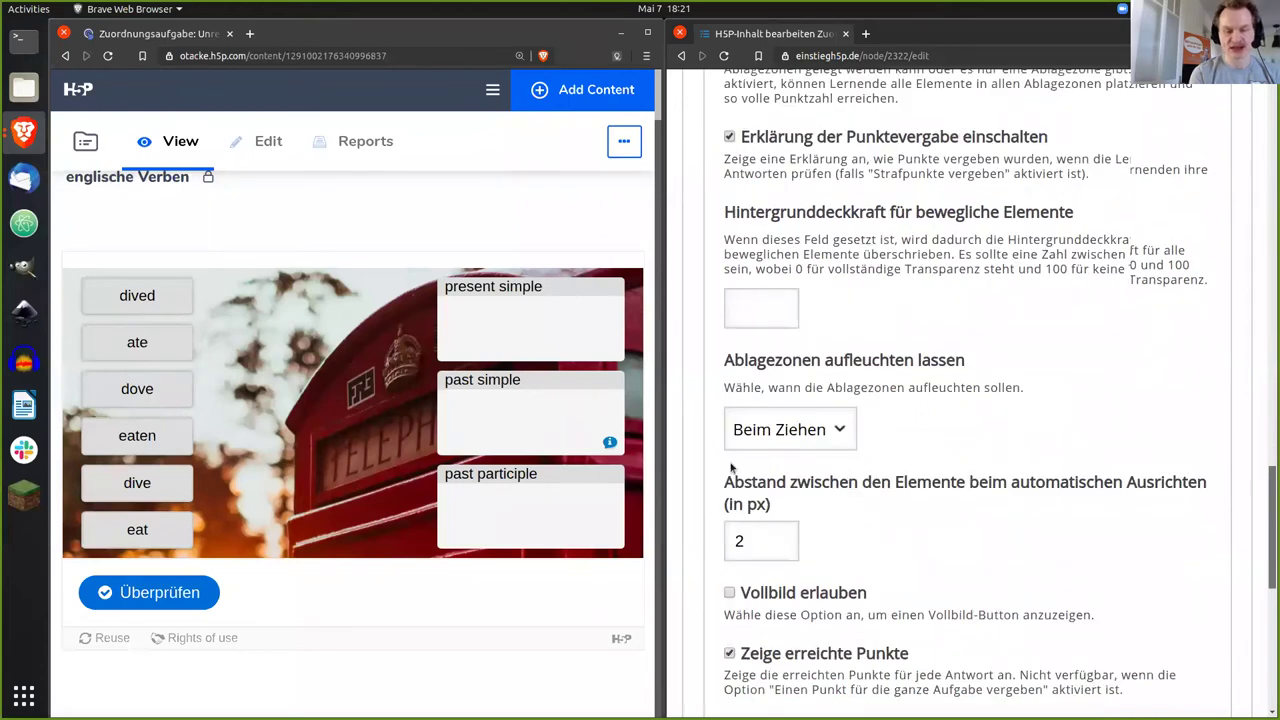
scroll(733, 466, "down", 1)
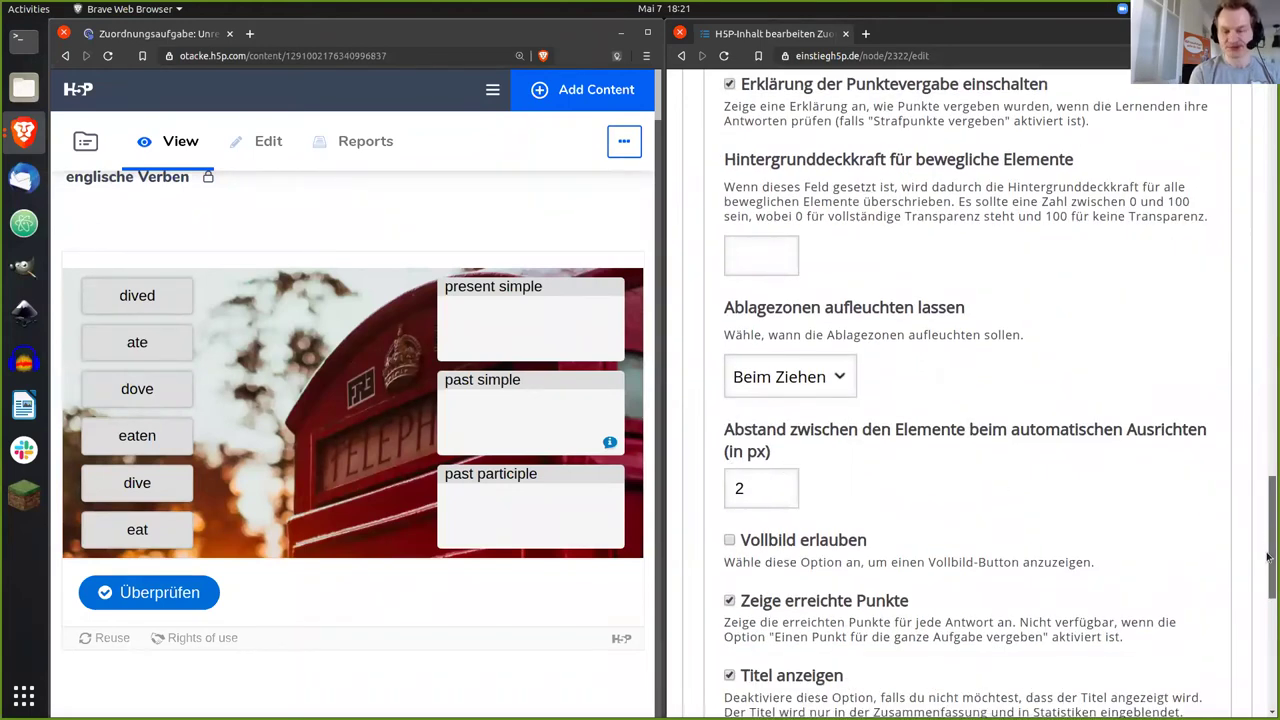
scroll(1267, 500, "down", 1)
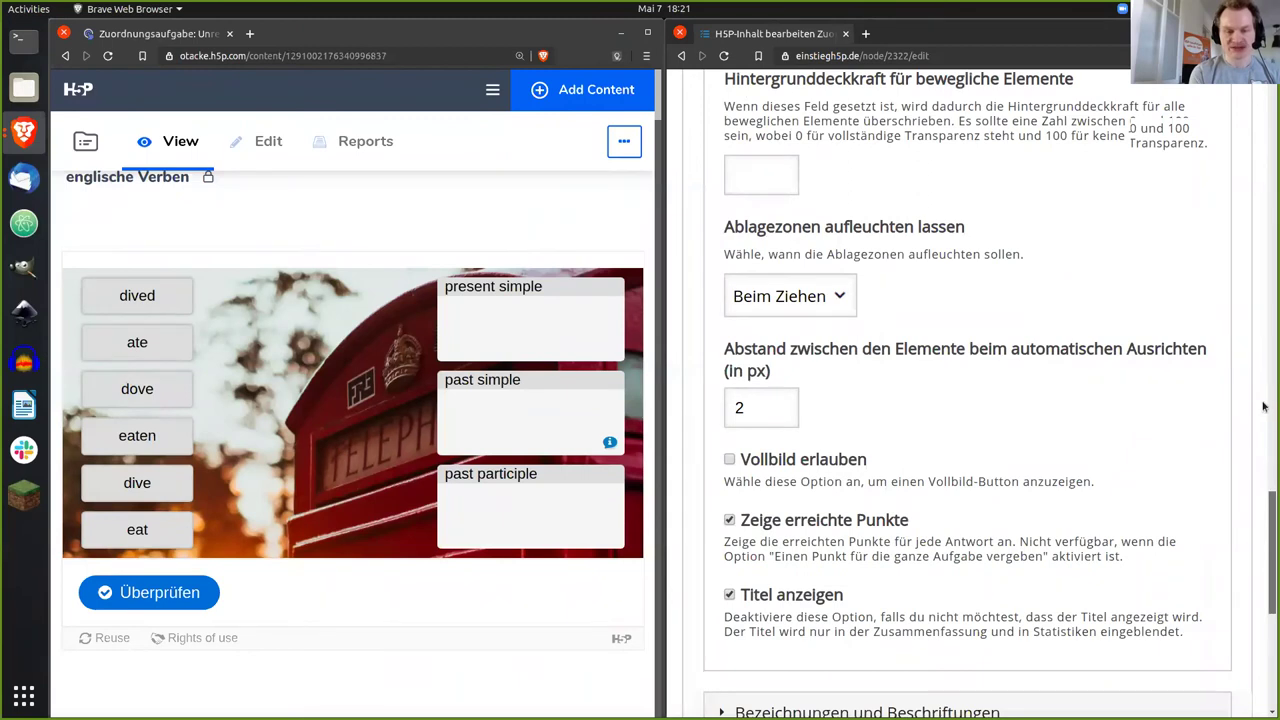
scroll(1261, 365, "up", 2)
scroll(1261, 355, "up", 10)
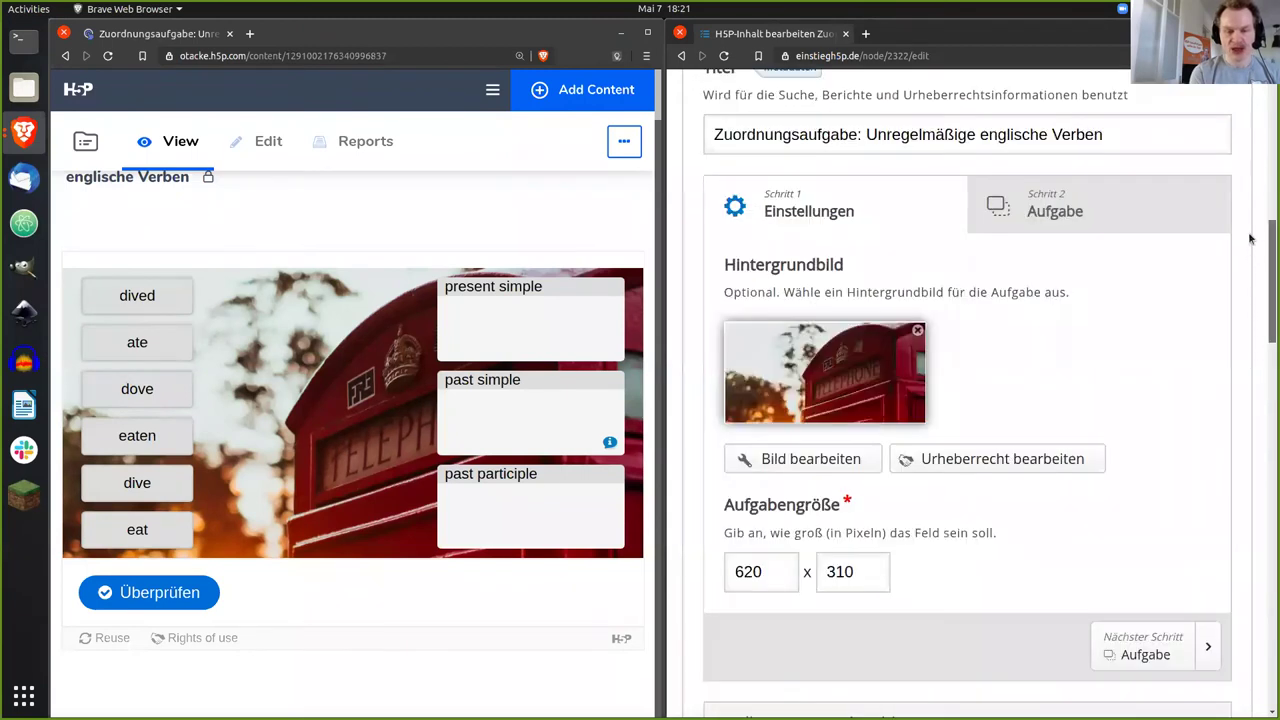
scroll(1152, 230, "up", 1)
left_click(1024, 307)
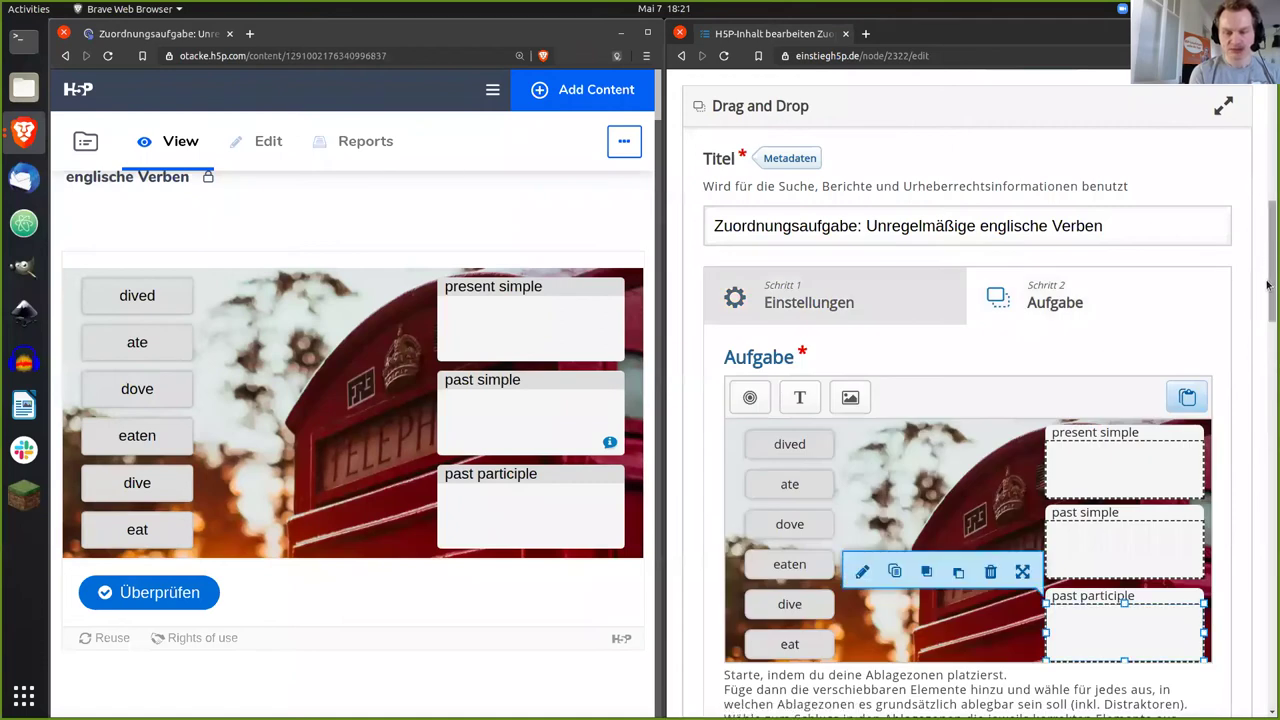
scroll(1267, 297, "down", 2)
scroll(1231, 349, "down", 1)
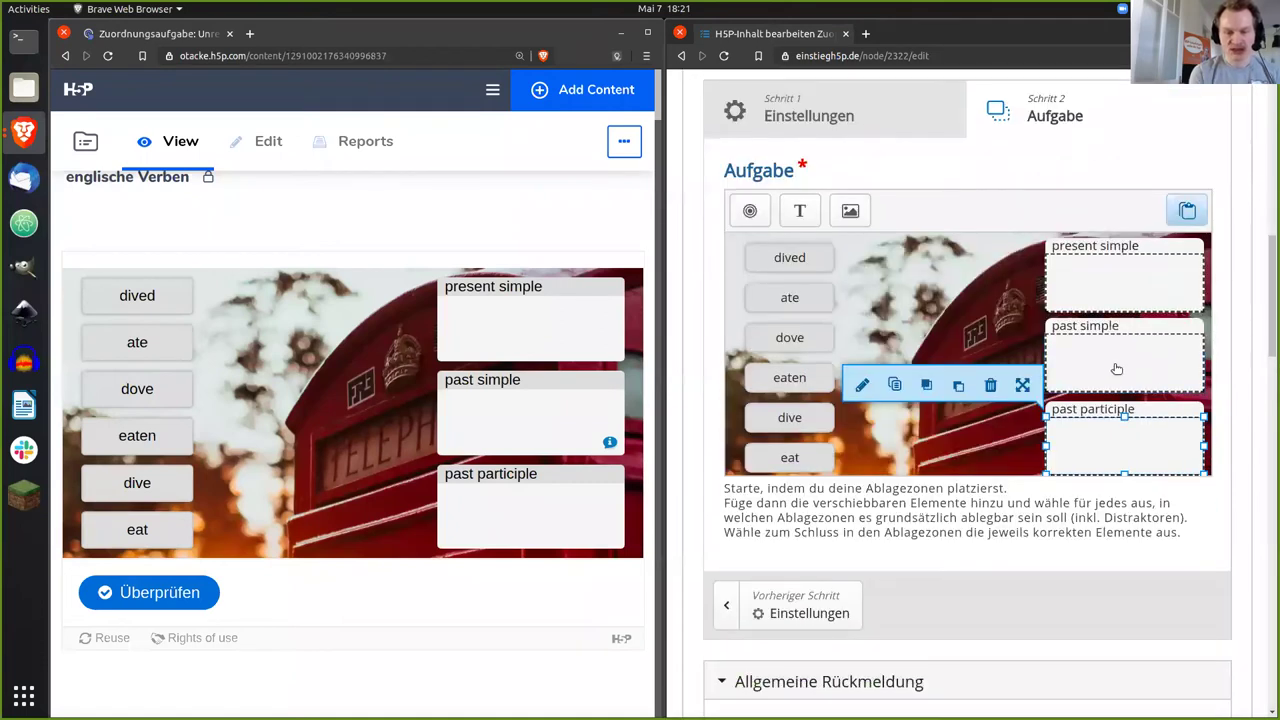
left_click(1117, 369)
double_click(1067, 375)
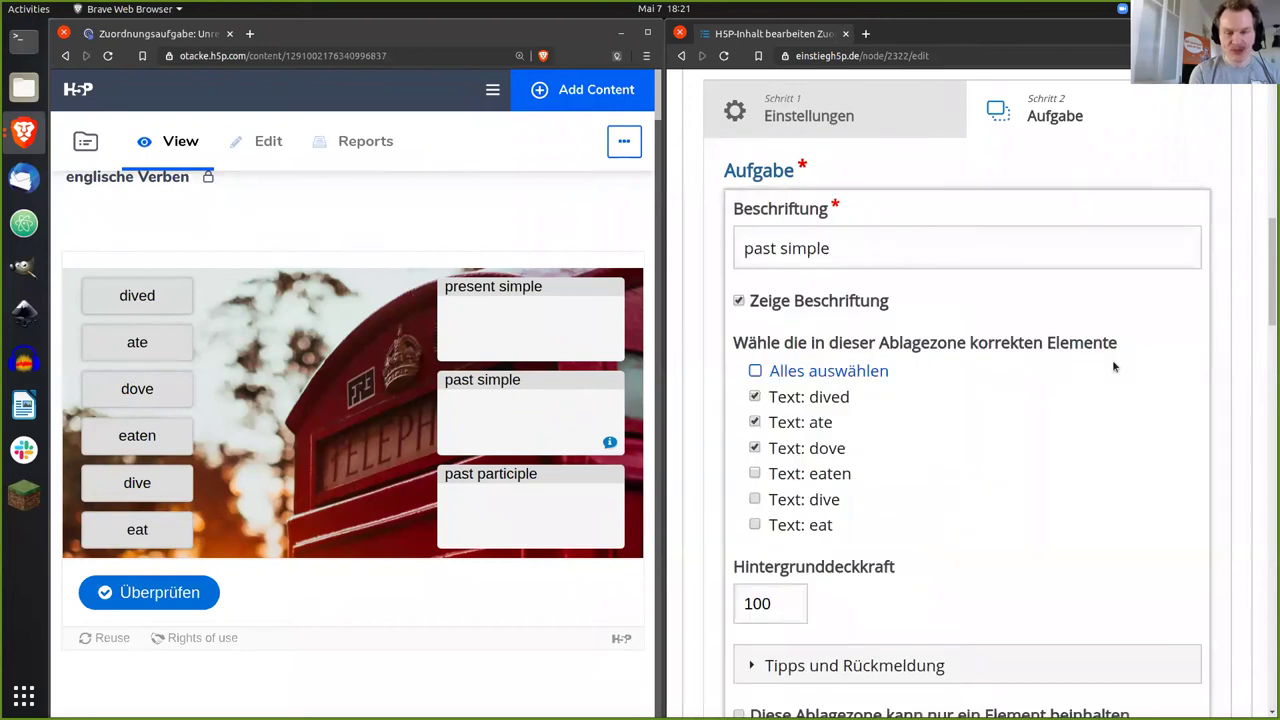
Step: Add the tip text "Hier können drei Antworten richtig sein." to the "past simple" drop zone and finish editing it
left_click_drag(1268, 288, 1266, 350)
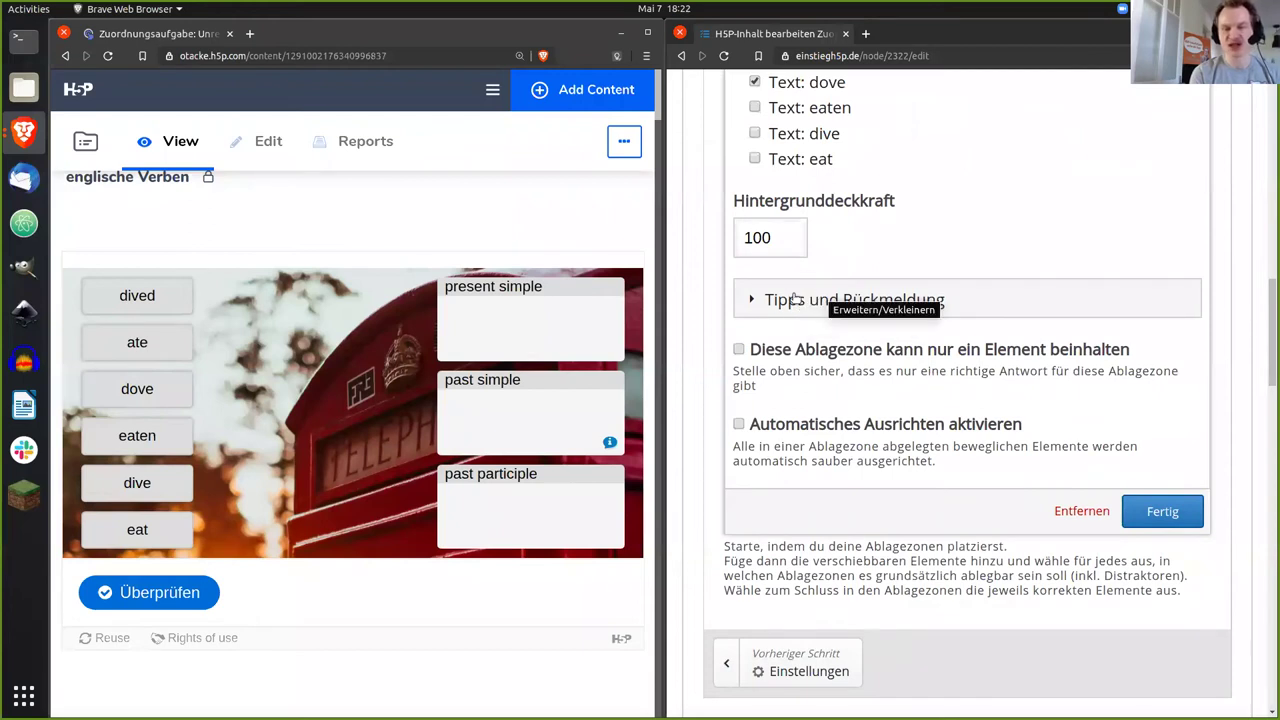
left_click(752, 300)
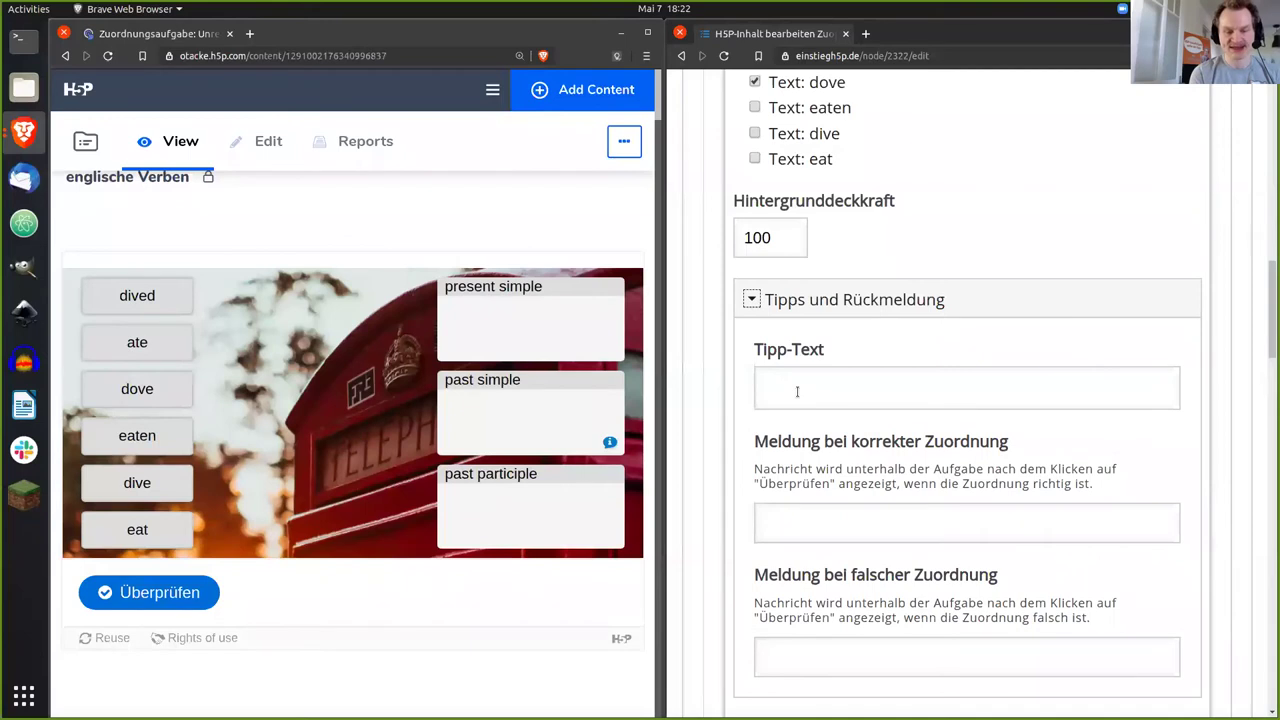
left_click(610, 443)
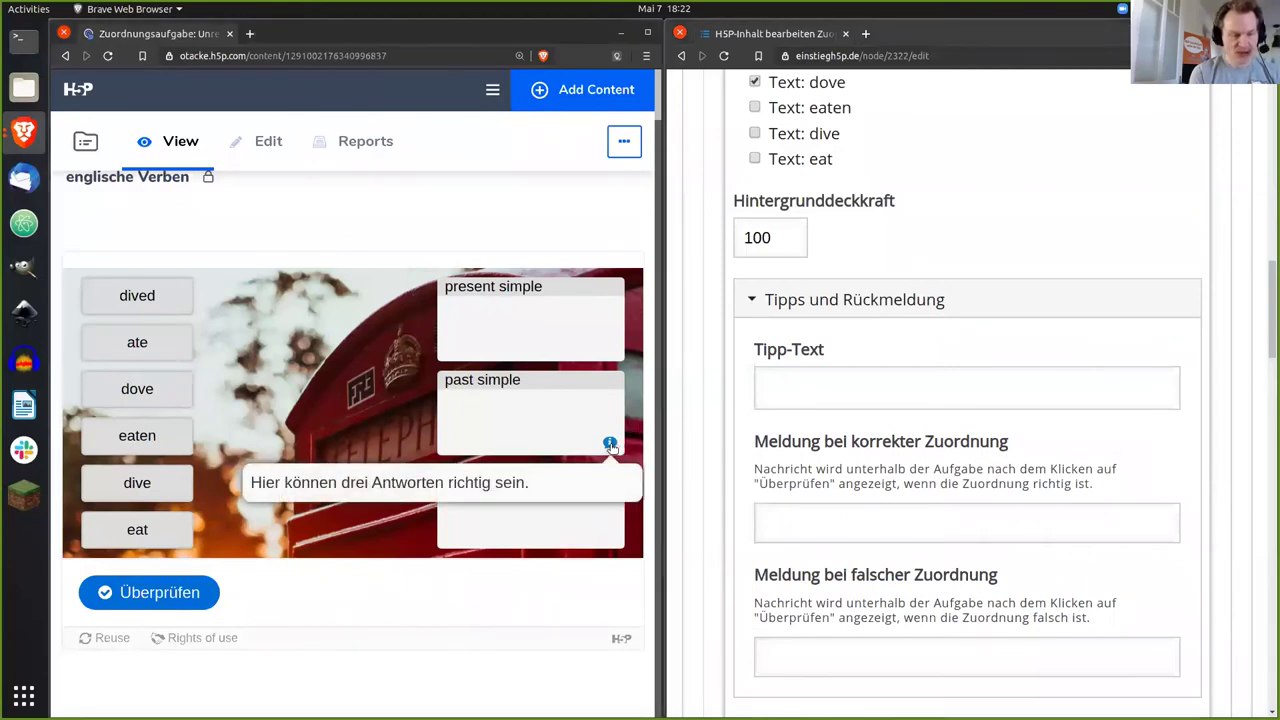
left_click(795, 403)
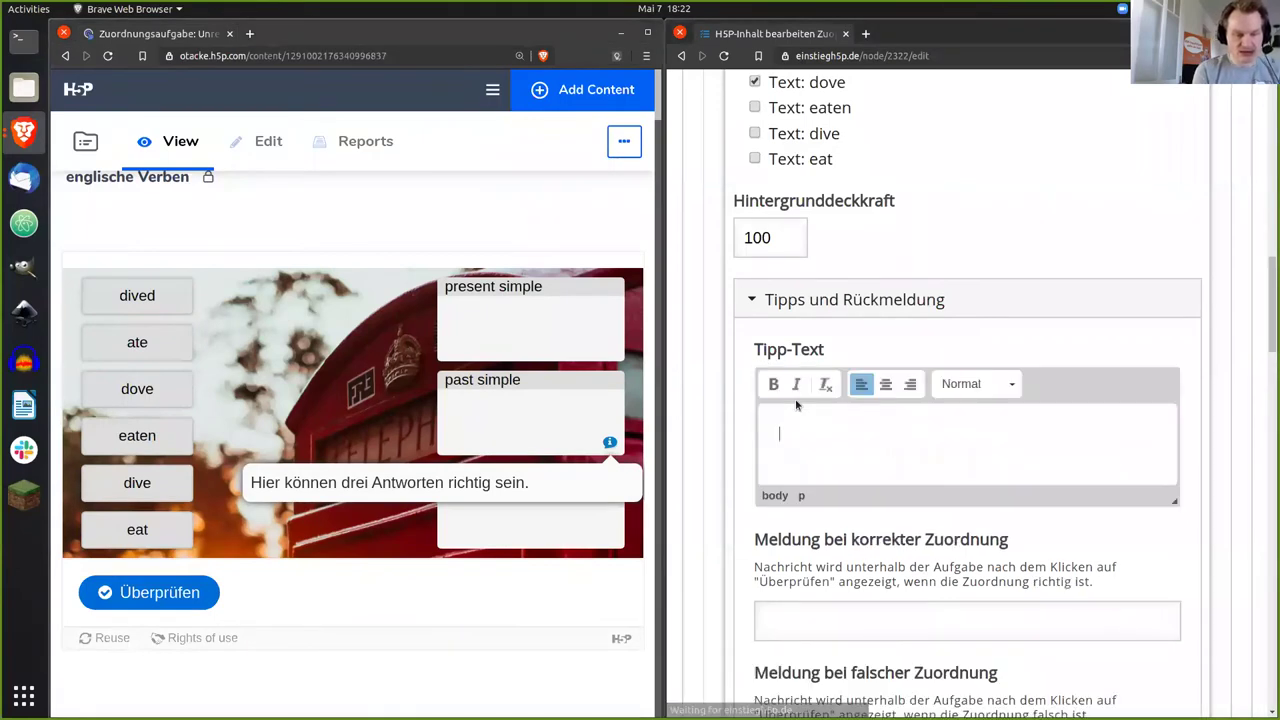
type("Hier können drei Antworten richtig sein.")
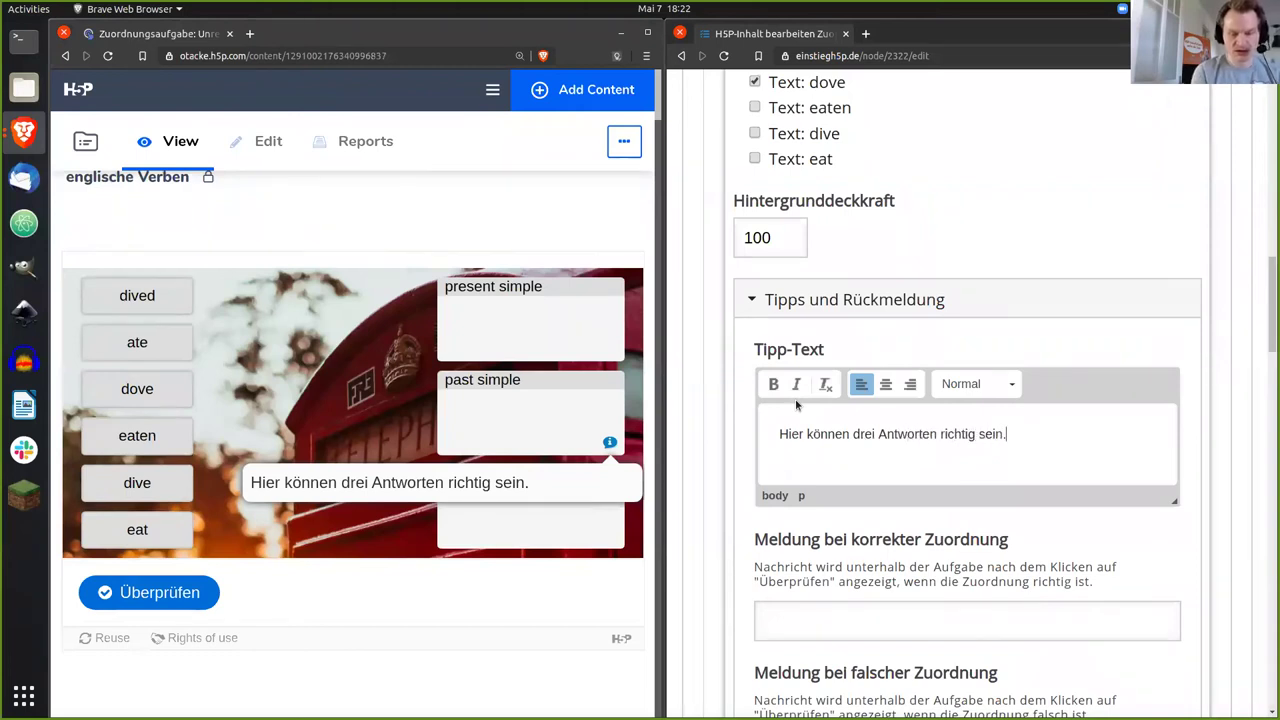
scroll(1267, 357, "down", 7)
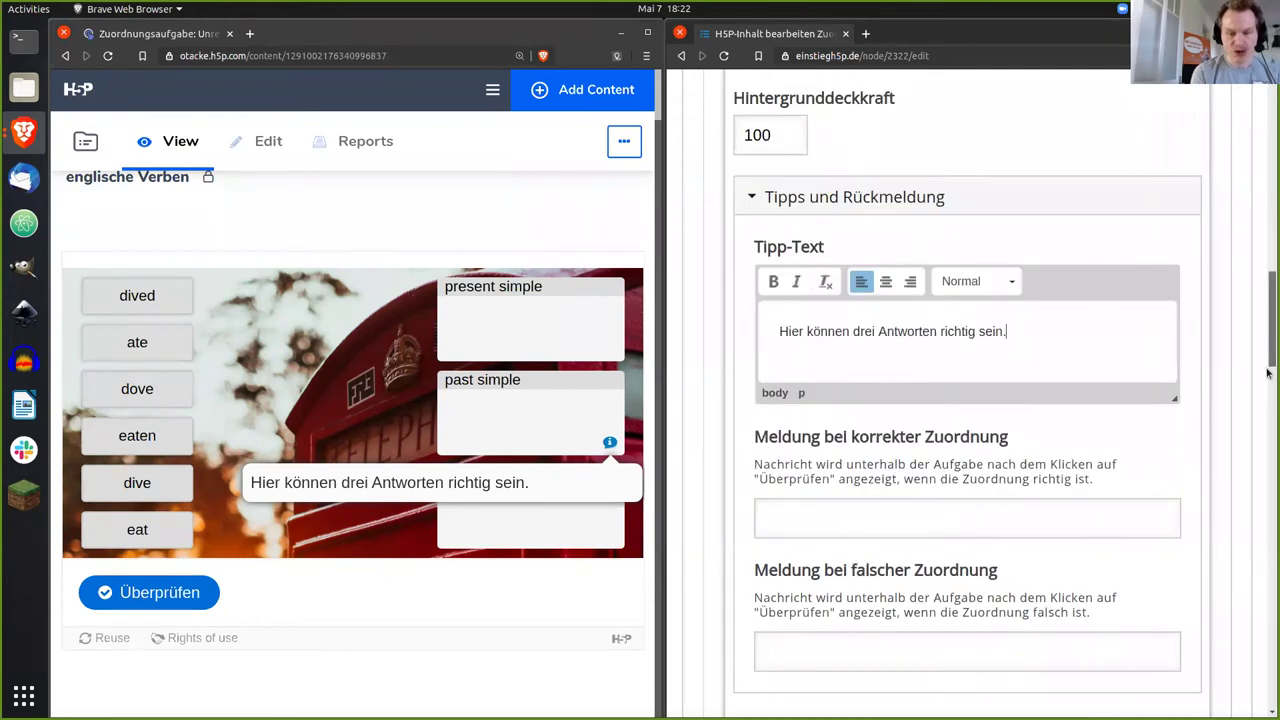
left_click(1172, 576)
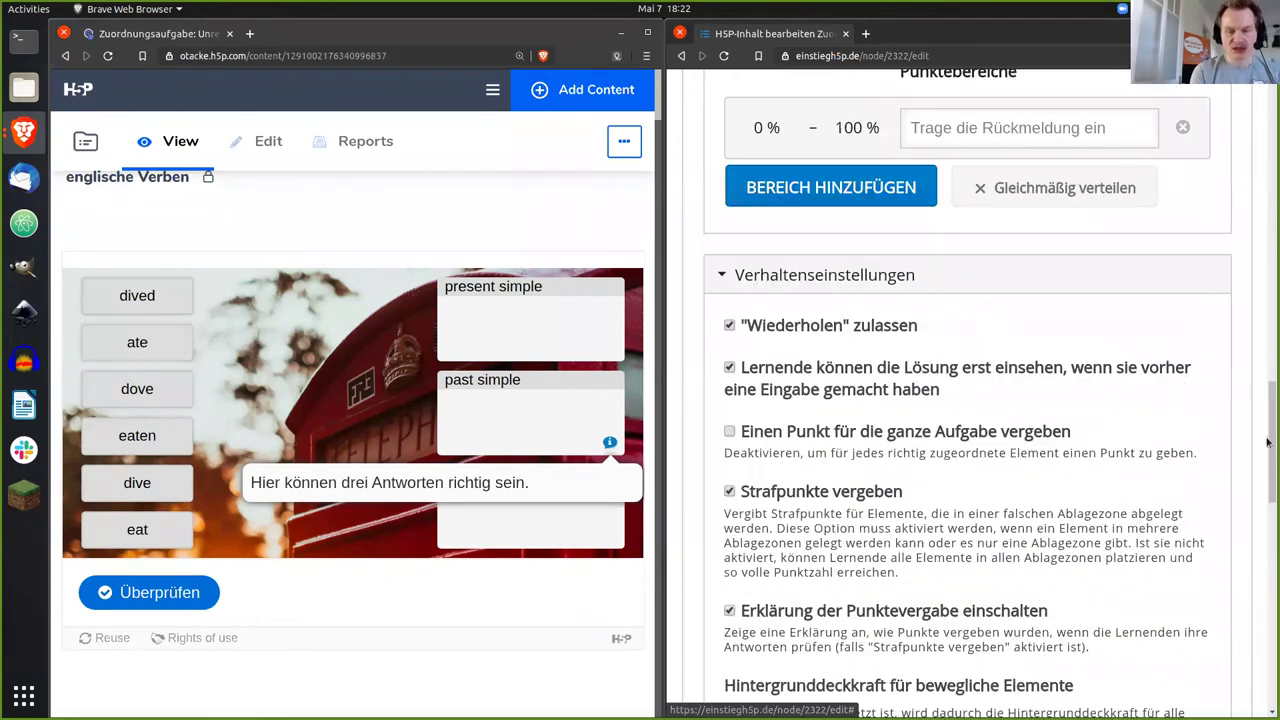
Step: Collapse the behaviour settings, check the unanswered original task and copy its feedback "Das reicht leider nicht :-/ Schlag das doch noch einmal nach."
left_click(869, 283)
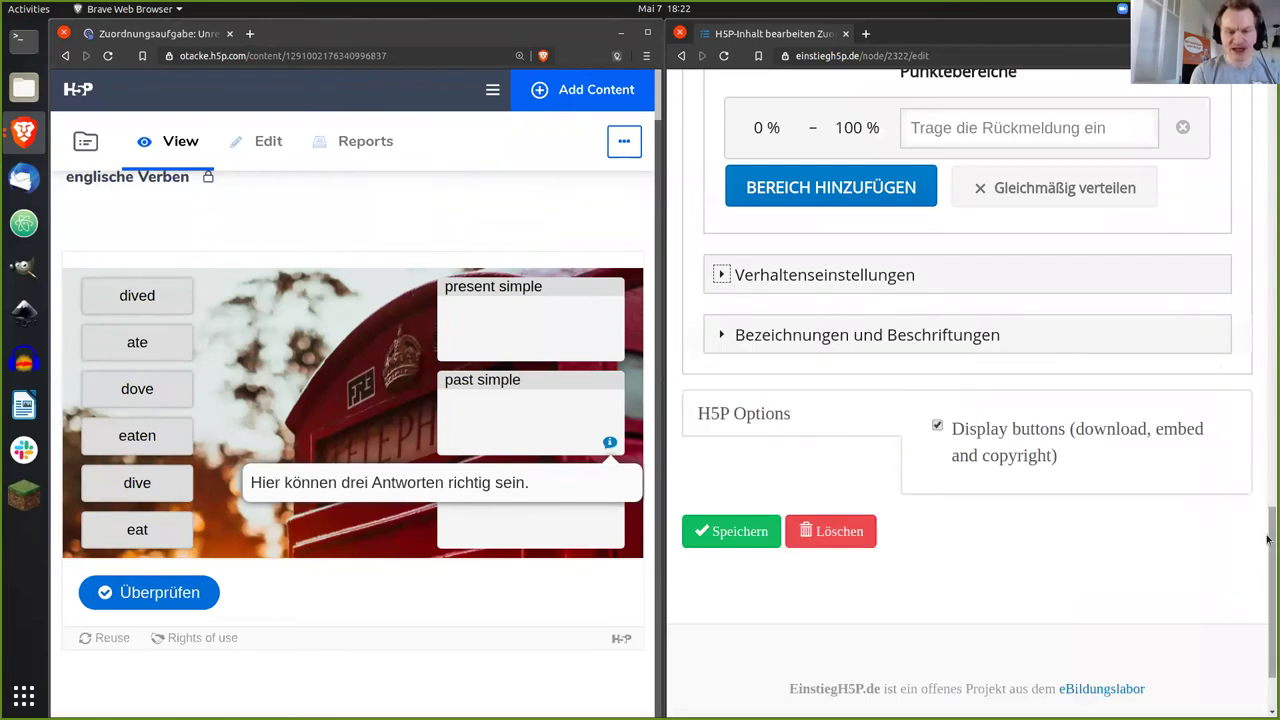
scroll(1267, 540, "up", 4)
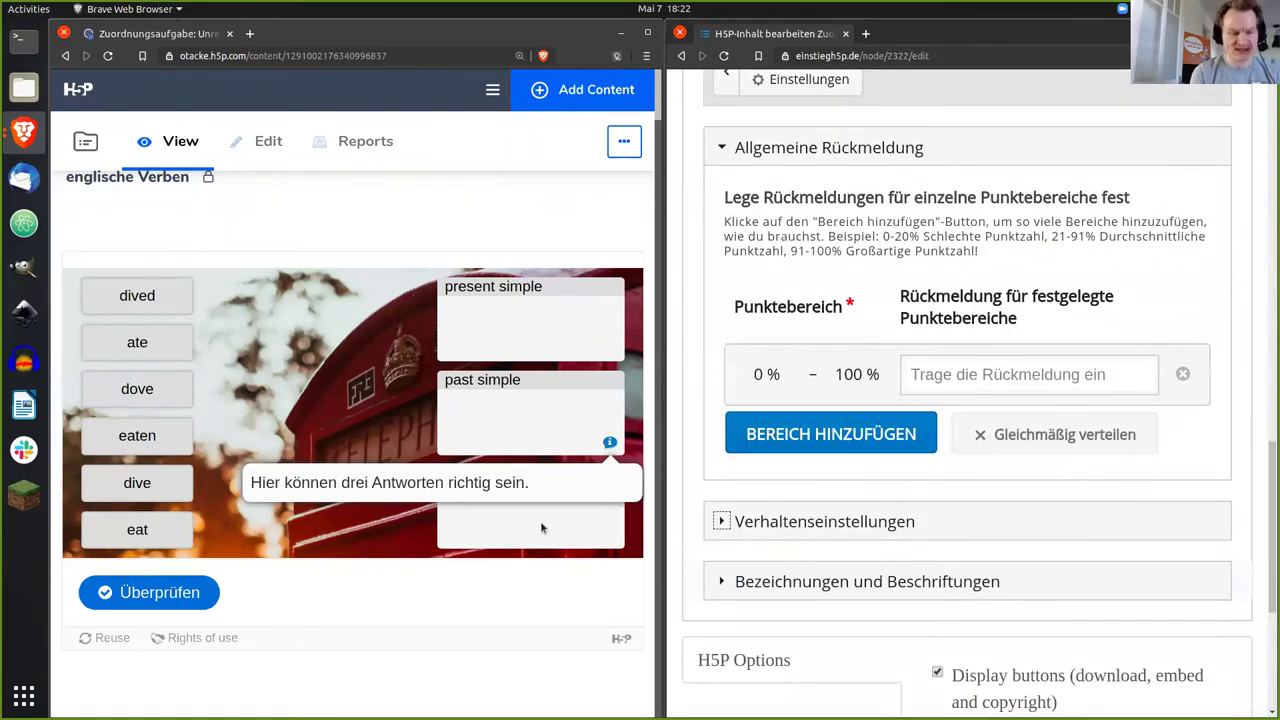
left_click(185, 595)
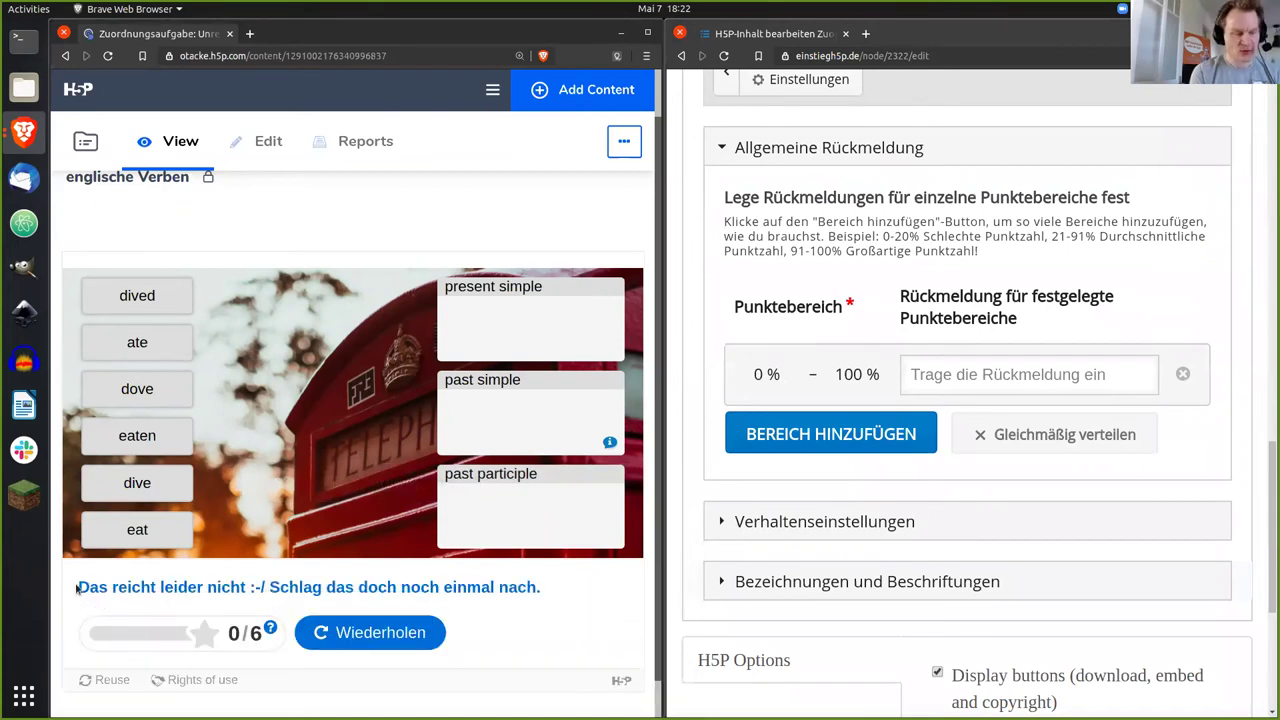
left_click_drag(80, 587, 548, 588)
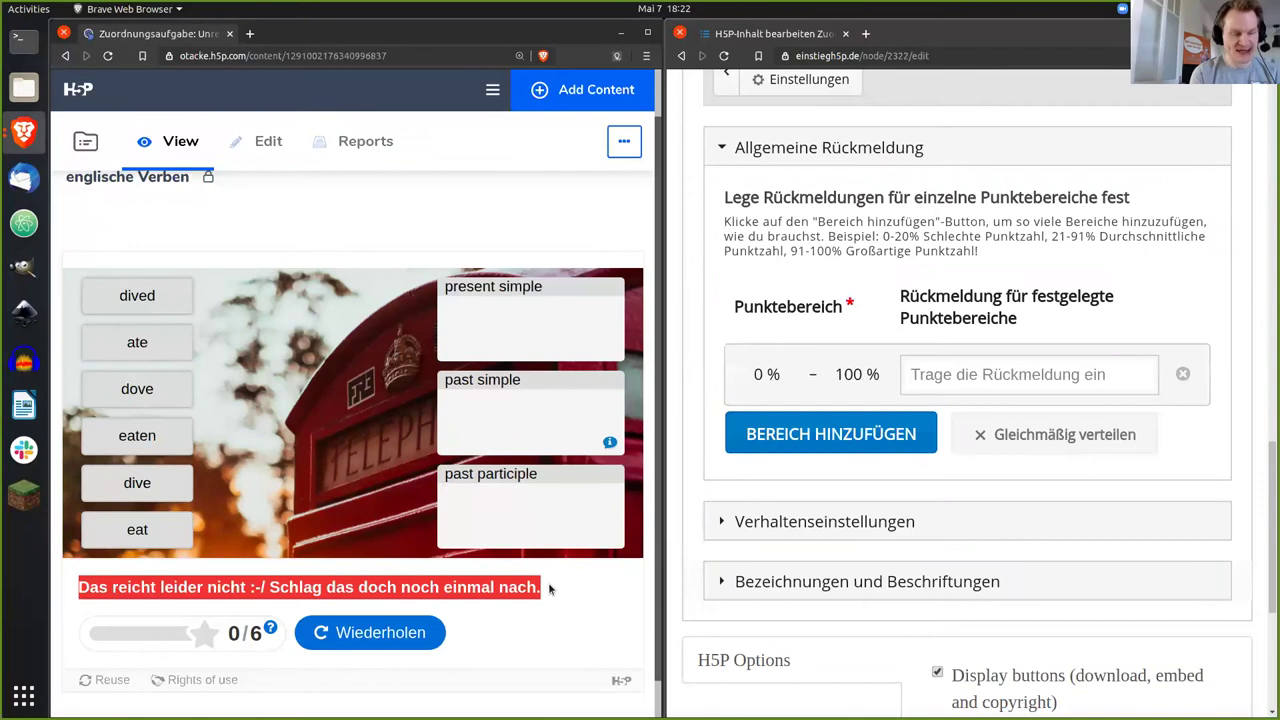
left_click(590, 571)
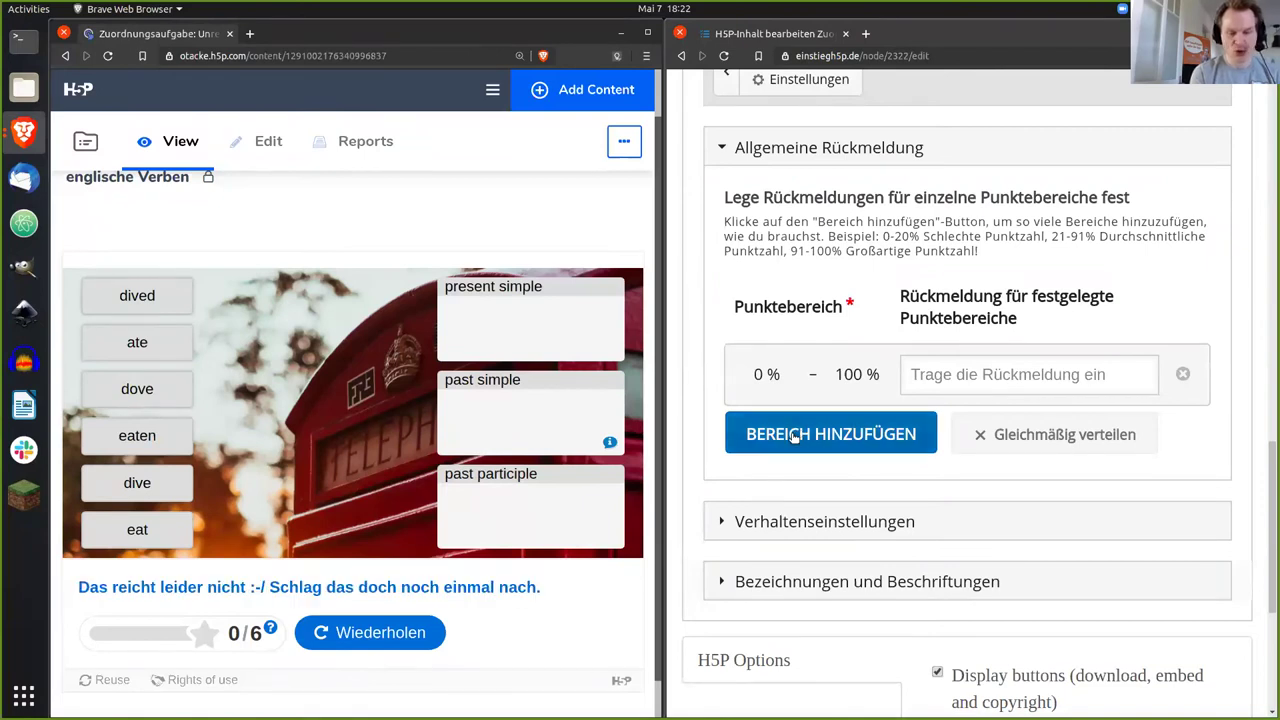
Step: Add two more score ranges to the general feedback, end the first at 49 % and paste the copied feedback into it
left_click(795, 435)
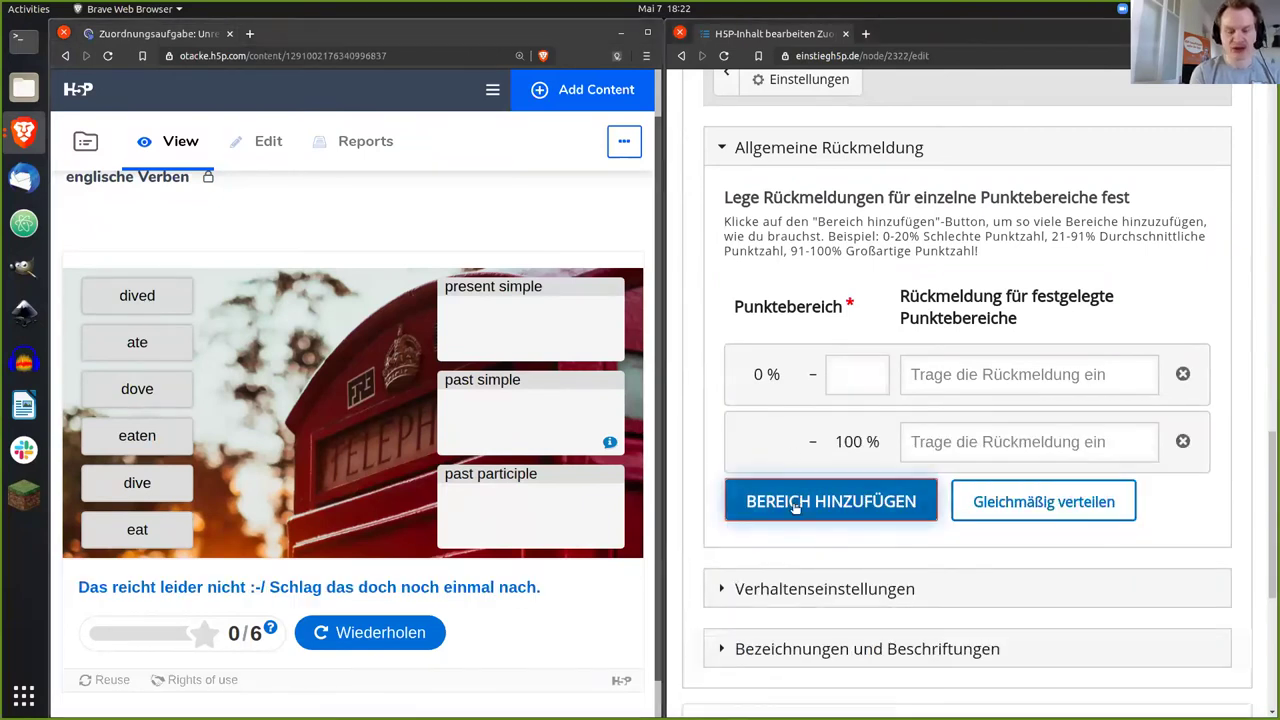
left_click(795, 505)
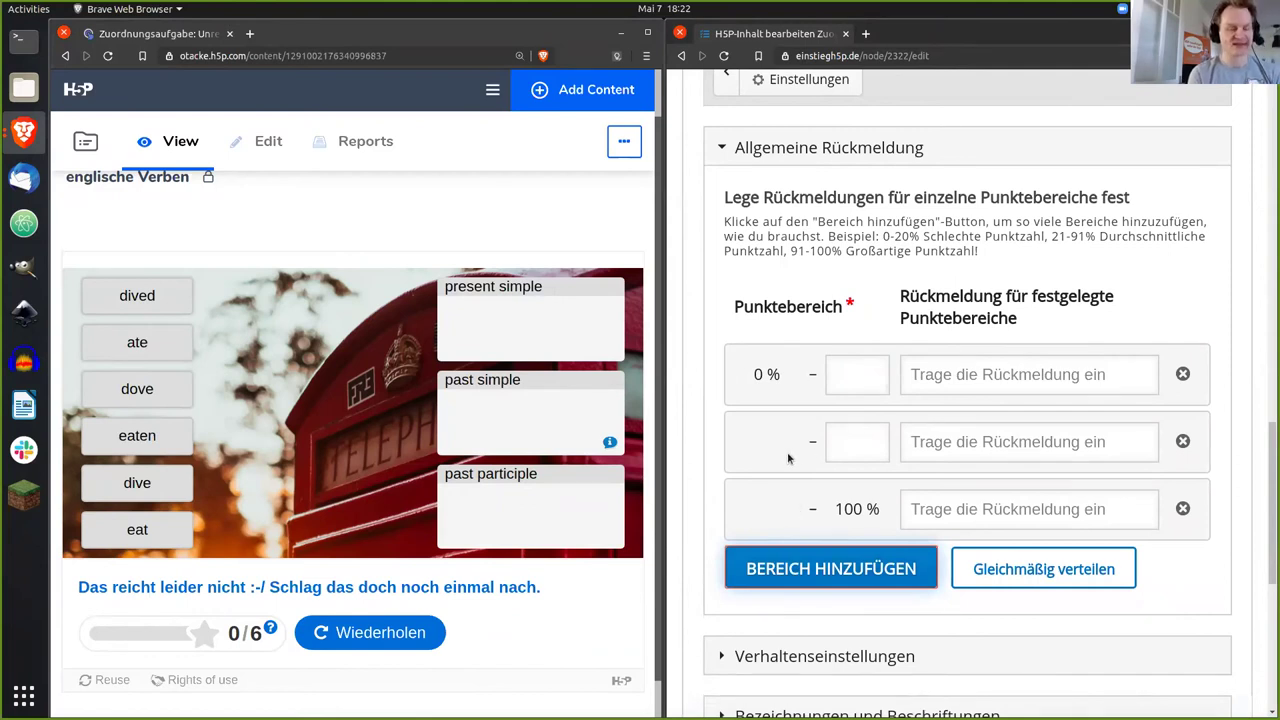
left_click(852, 376)
type("49")
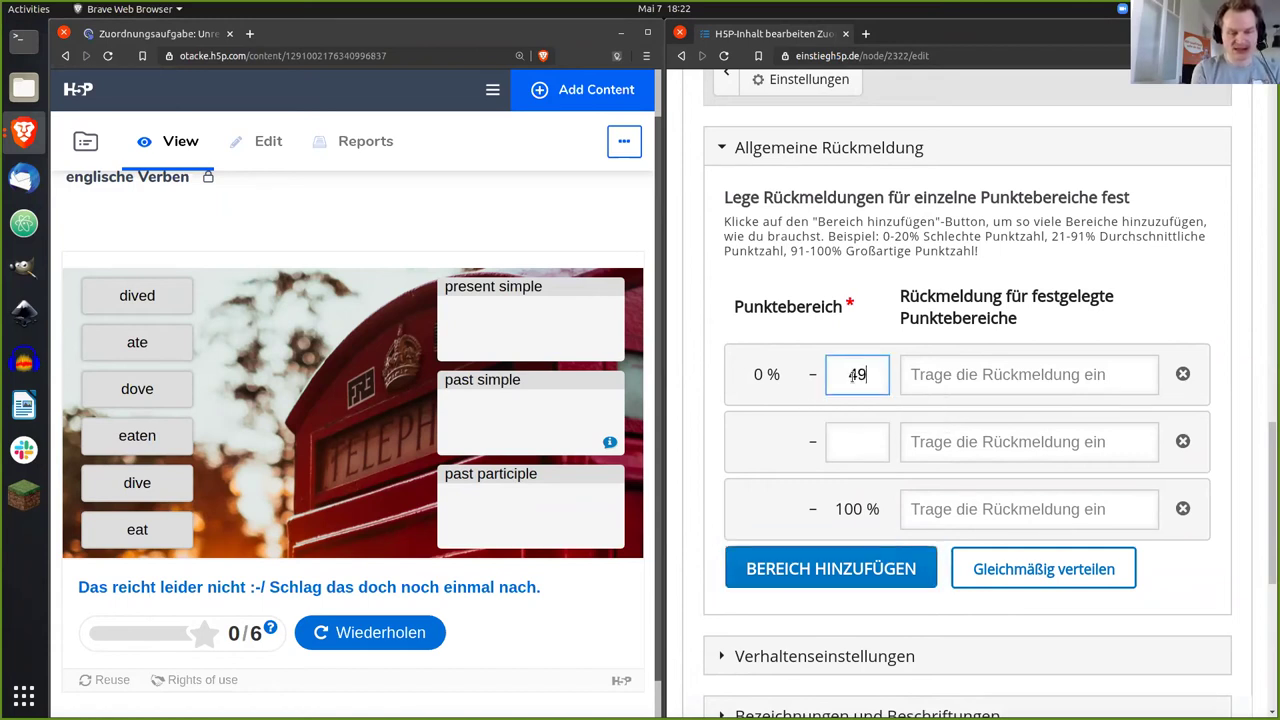
key("Tab")
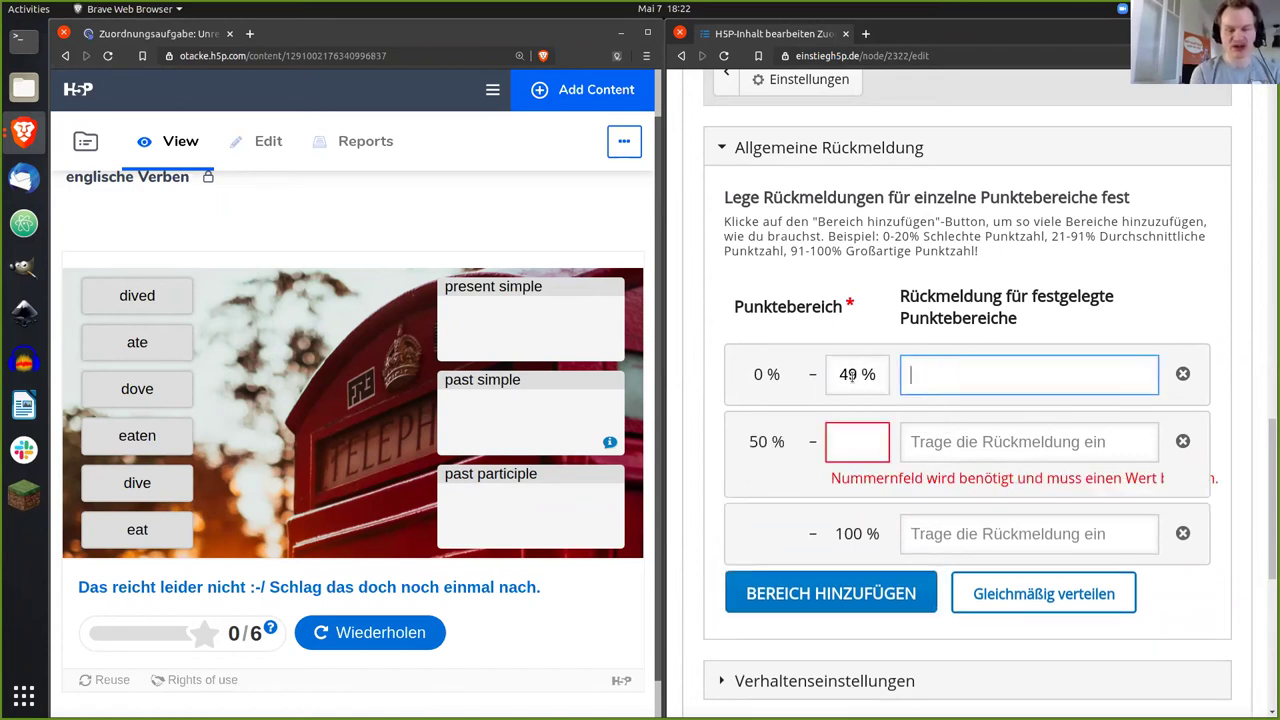
key("ctrl+v")
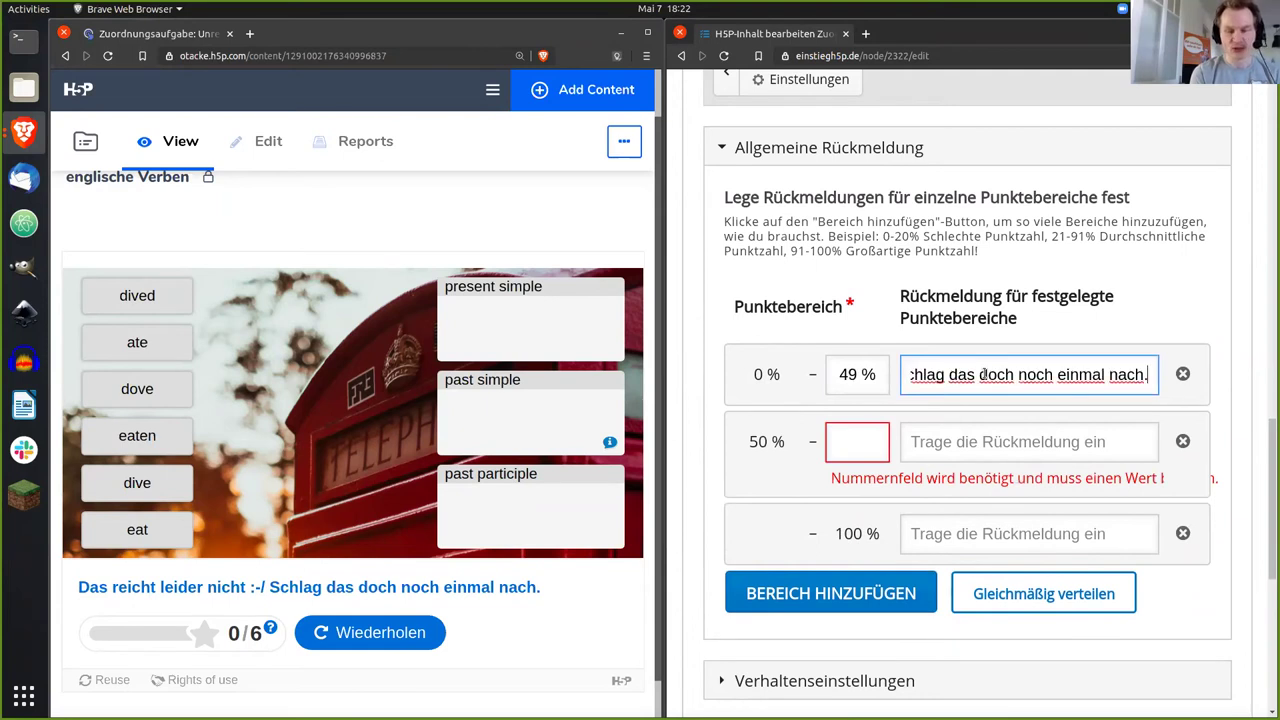
Step: End the second score range at 99 % with feedback "Schon ganz gut! Mach weiter!" and enter "Perfekt!" for the 100 % range
left_click(840, 445)
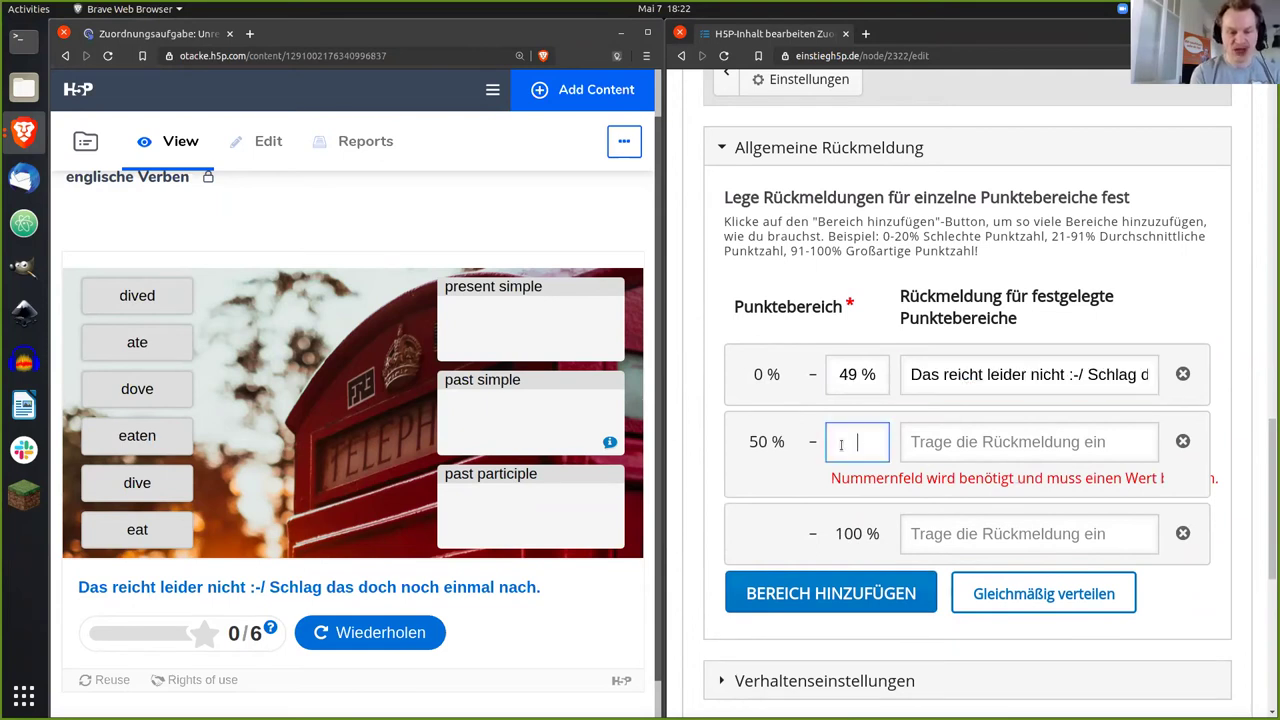
type("99")
key("Tab")
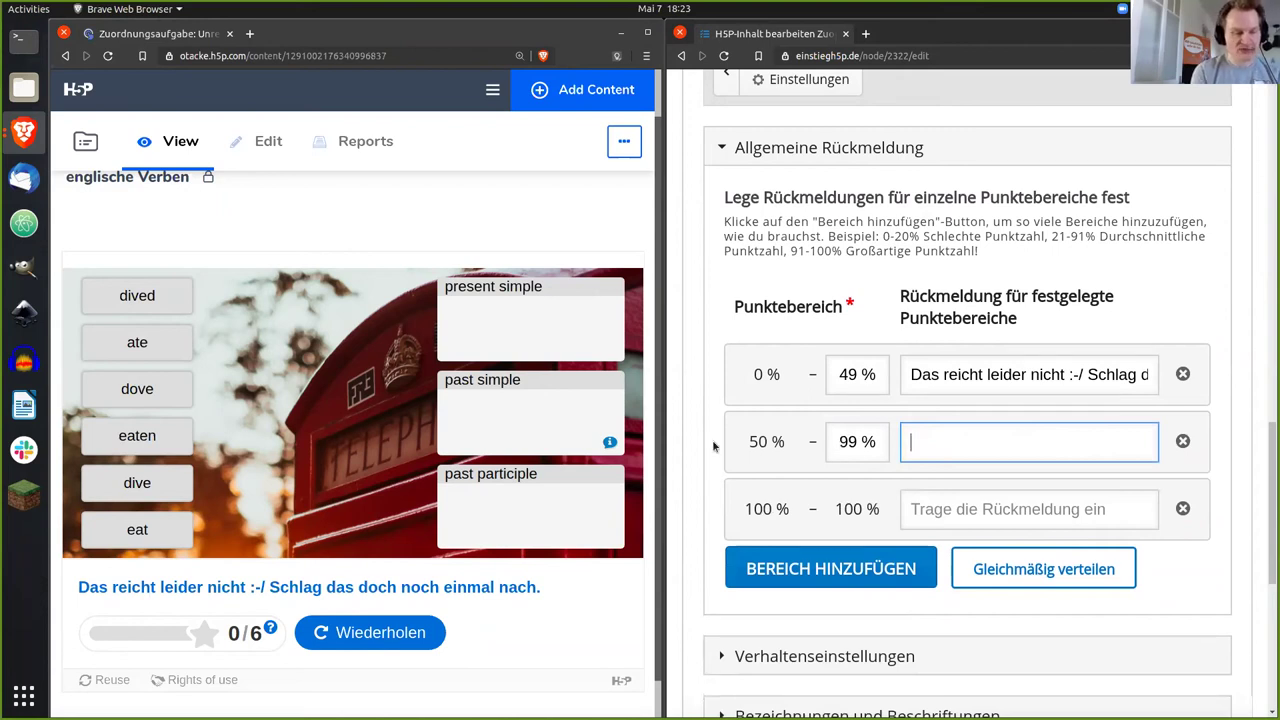
type("Schon ganz gut! Mach weiter!")
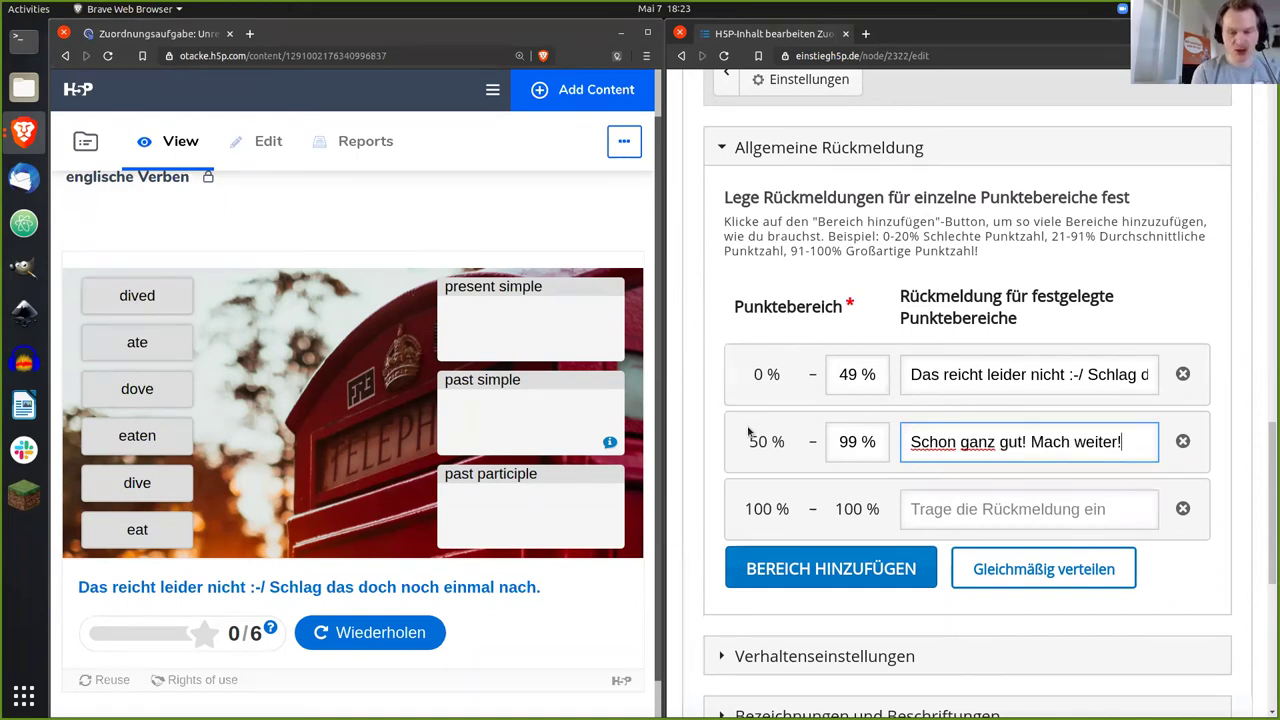
left_click(957, 509)
type("Per")
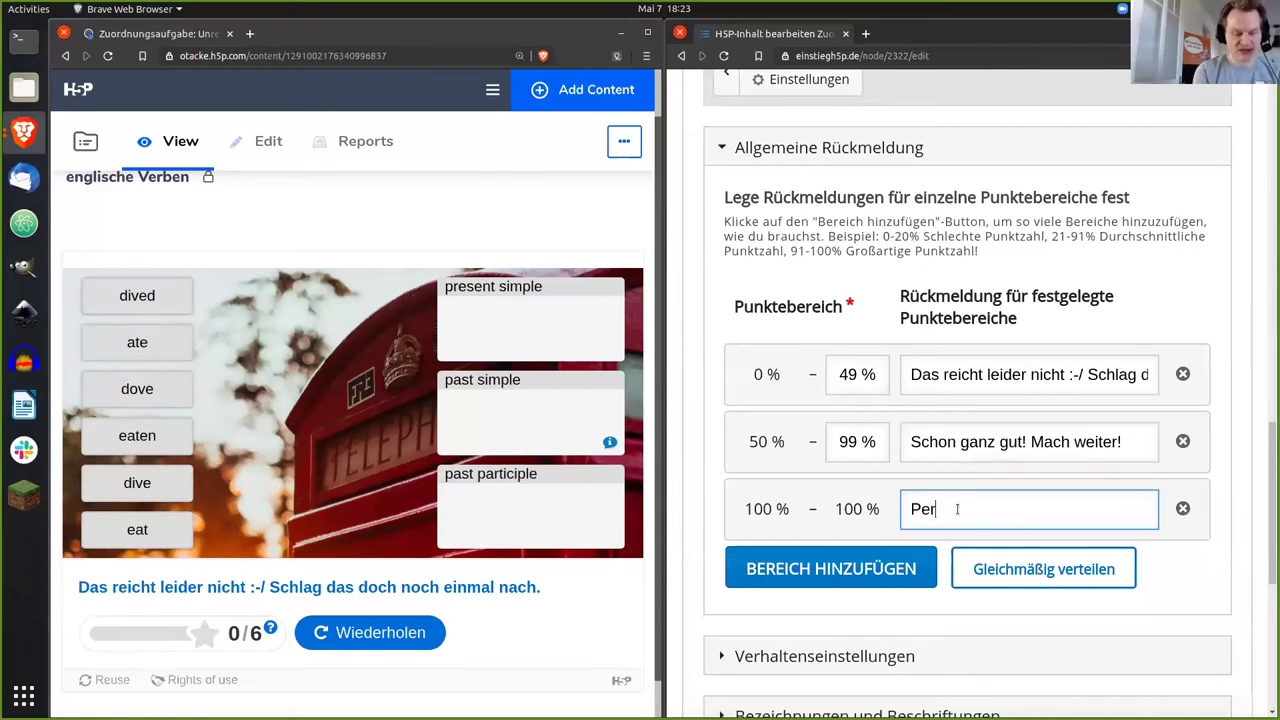
type("fekt!")
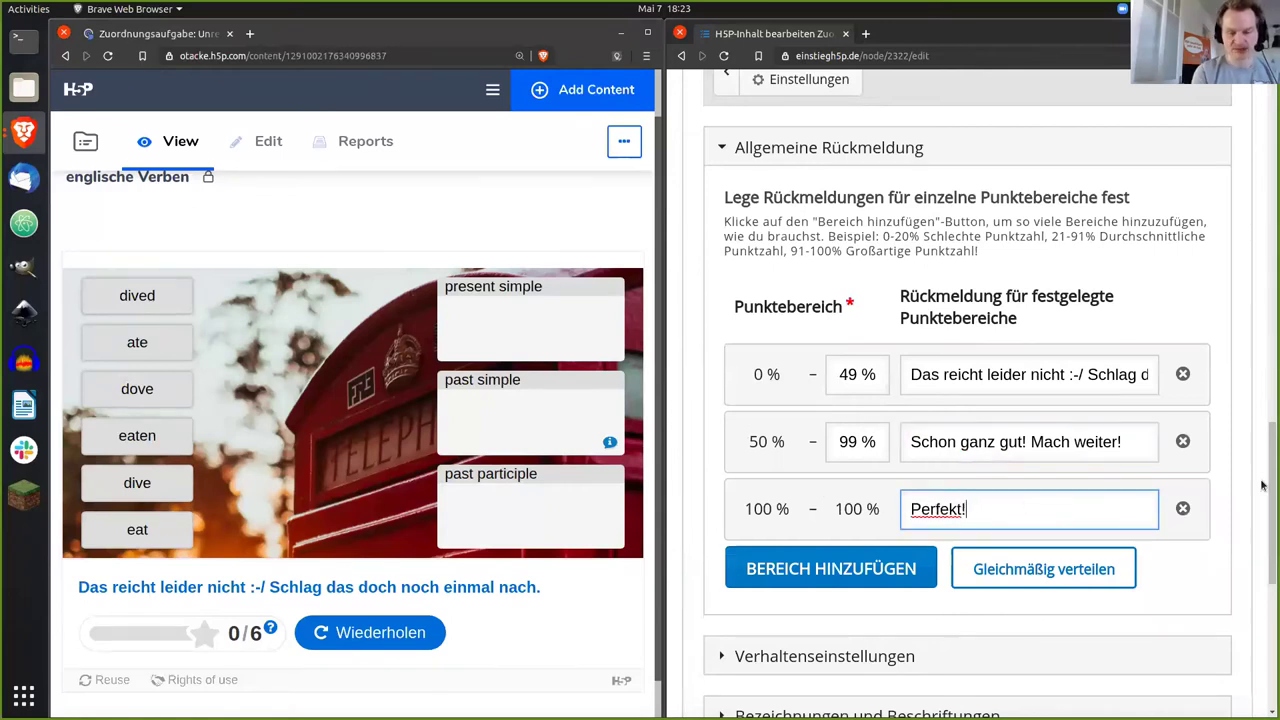
Step: Save the edited Drag and Drop content and bring up the updated task on its content page
scroll(1268, 521, "down", 3)
scroll(1268, 521, "down", 4)
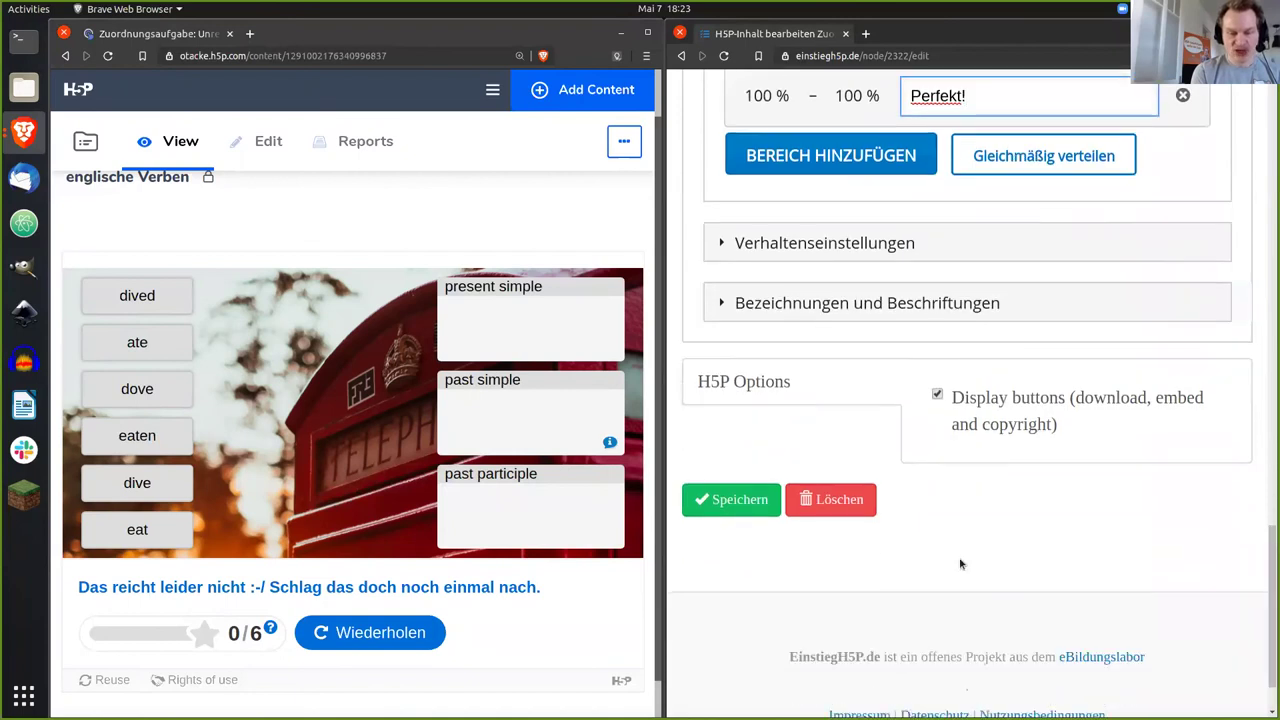
left_click(735, 500)
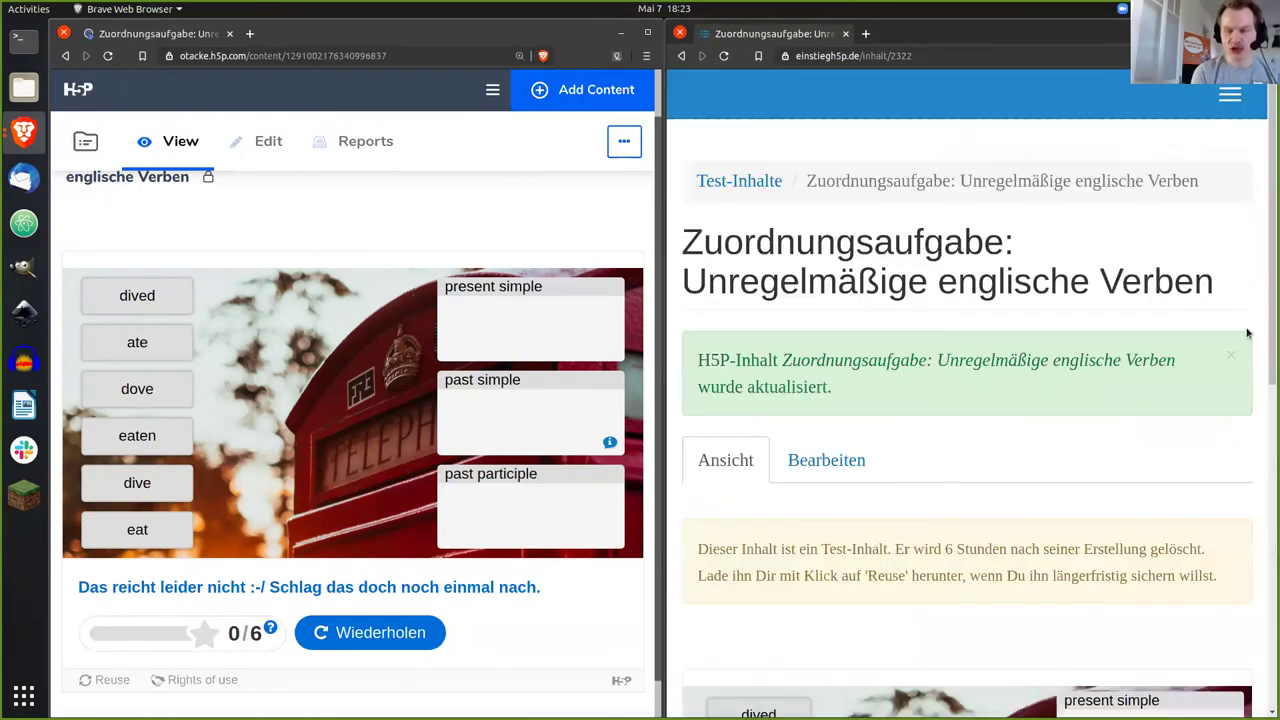
left_click_drag(1270, 324, 1258, 521)
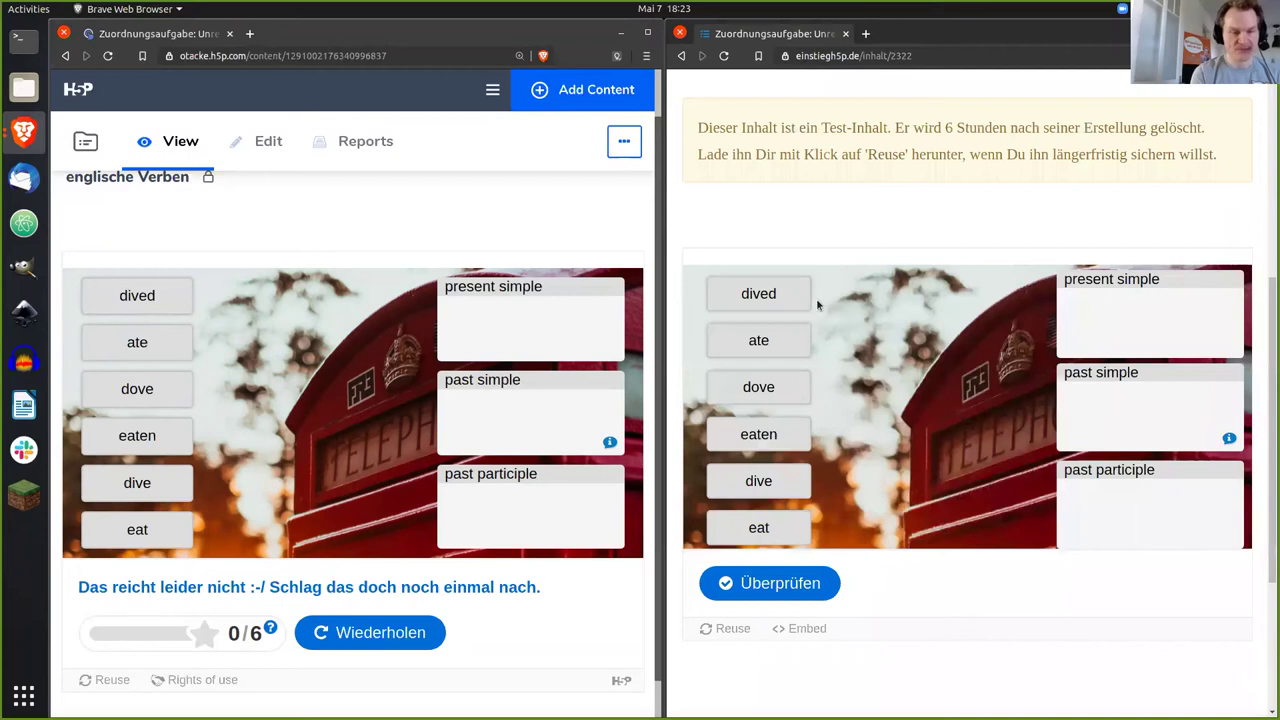
Step: Test the task by placing "dived" in "present simple" and "dove" in "past simple", and view the "past simple" tip
left_click_drag(758, 293, 1108, 327)
left_click_drag(779, 391, 1112, 420)
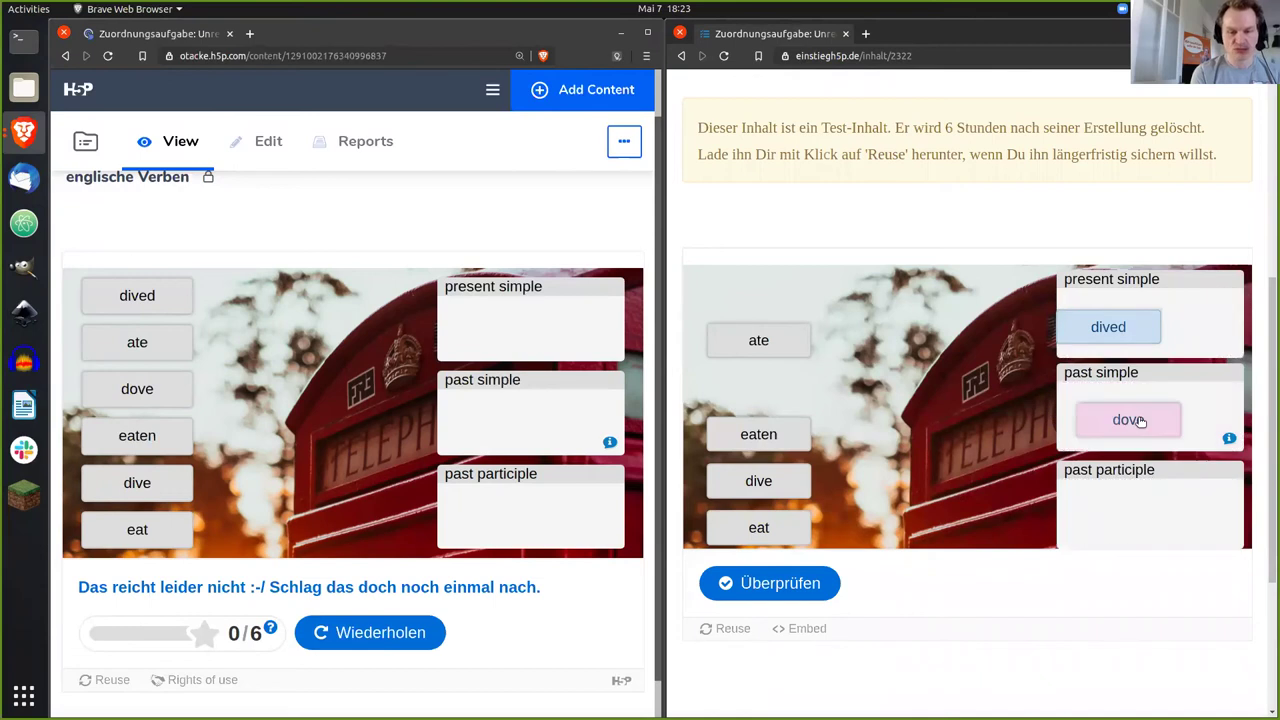
left_click(1231, 440)
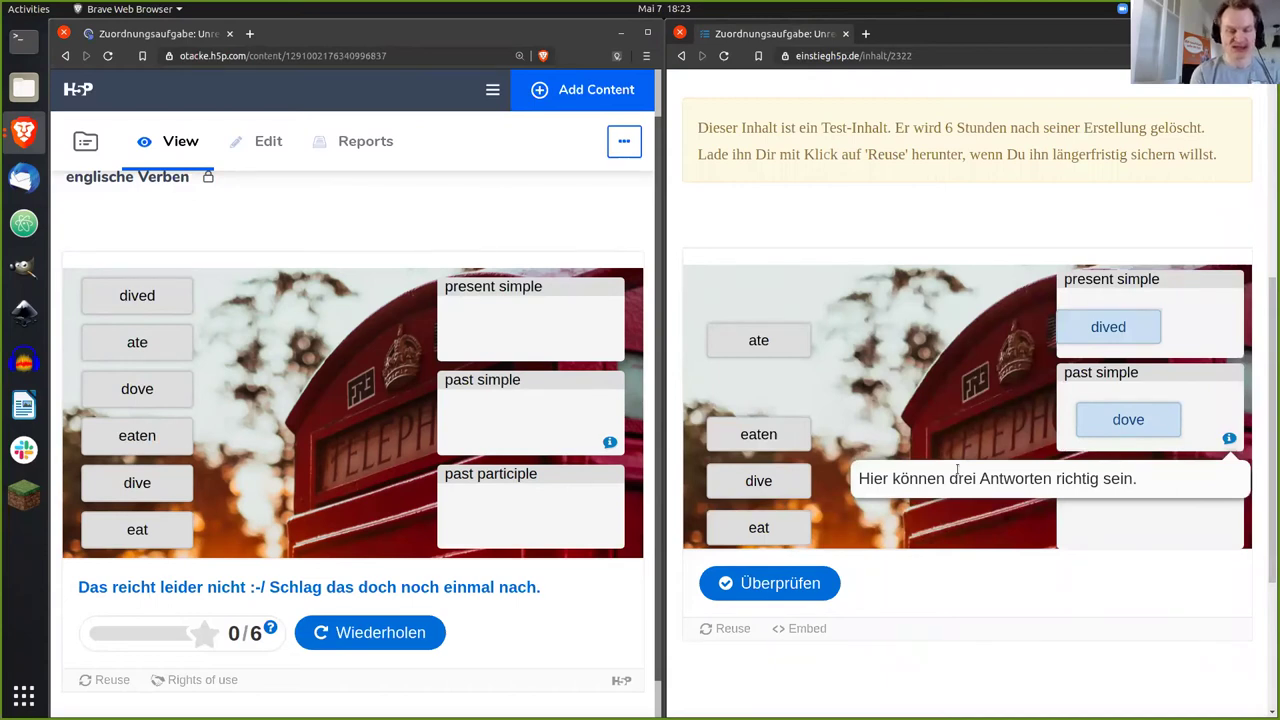
left_click(914, 434)
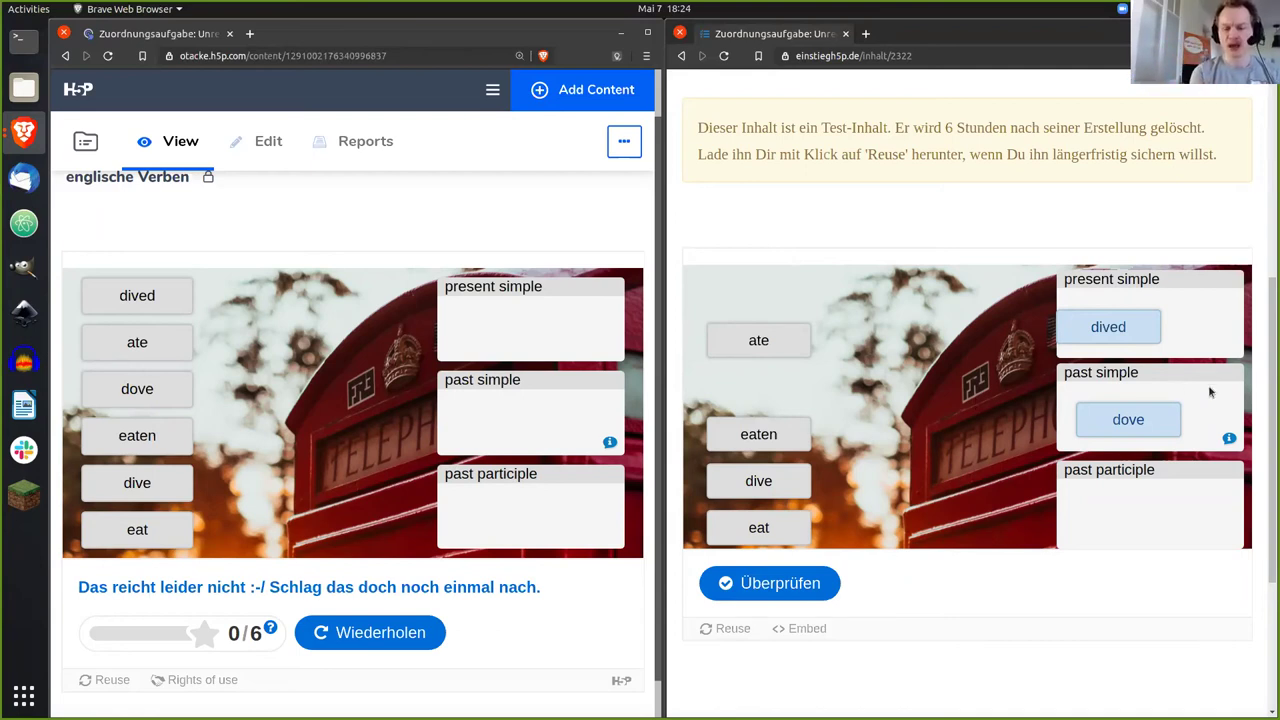
Step: Open the saved verbs task on EinstiegH5P.de for editing and go to its Aufgabe step
left_click_drag(1266, 396, 1263, 290)
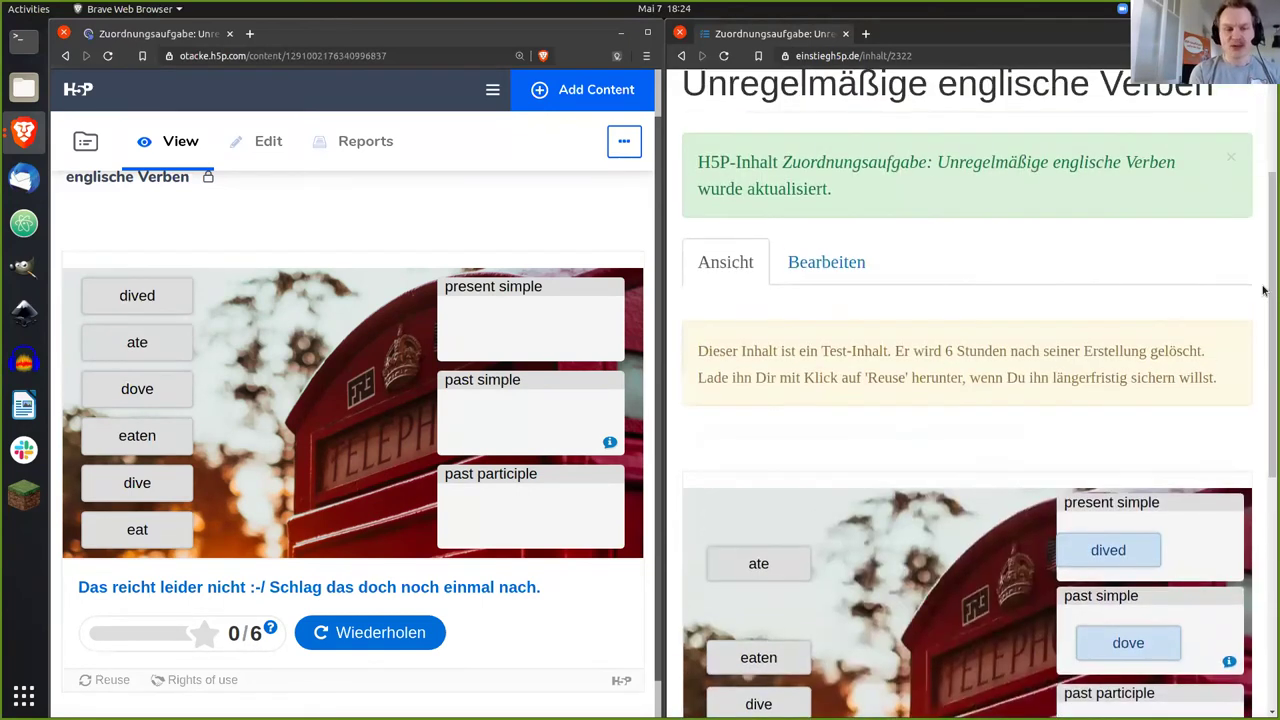
left_click(830, 270)
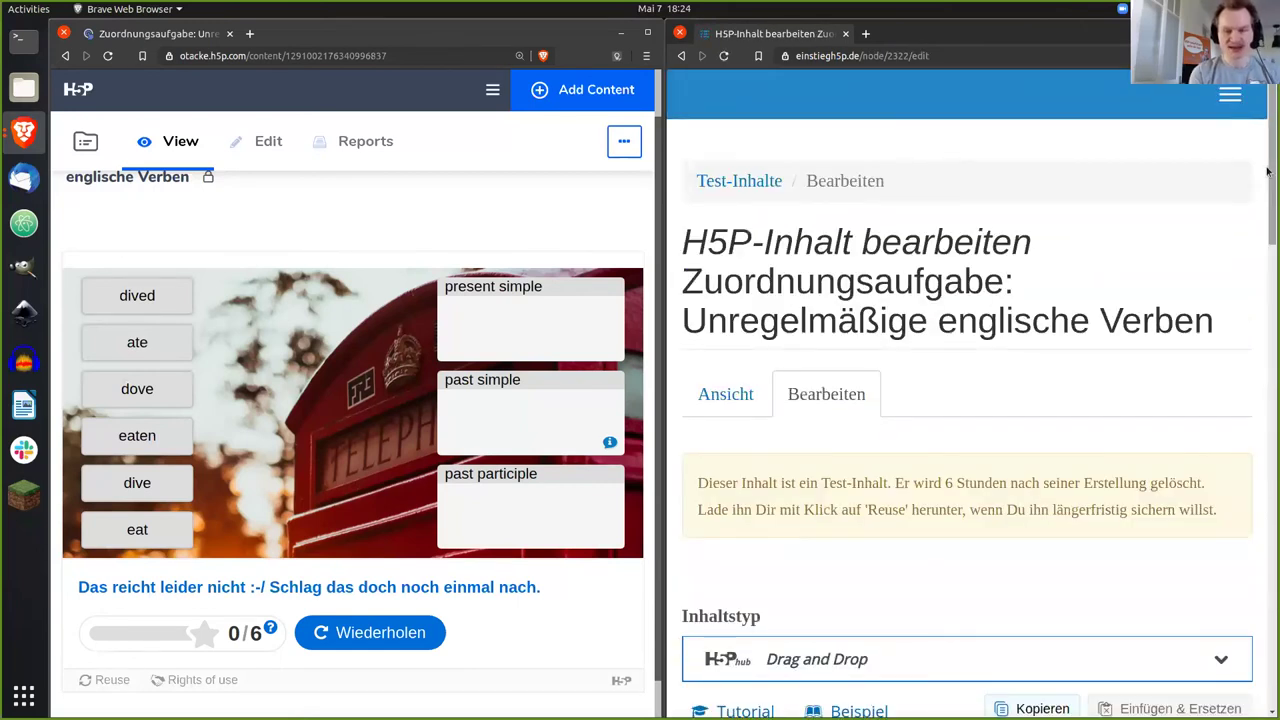
left_click_drag(1266, 172, 1267, 323)
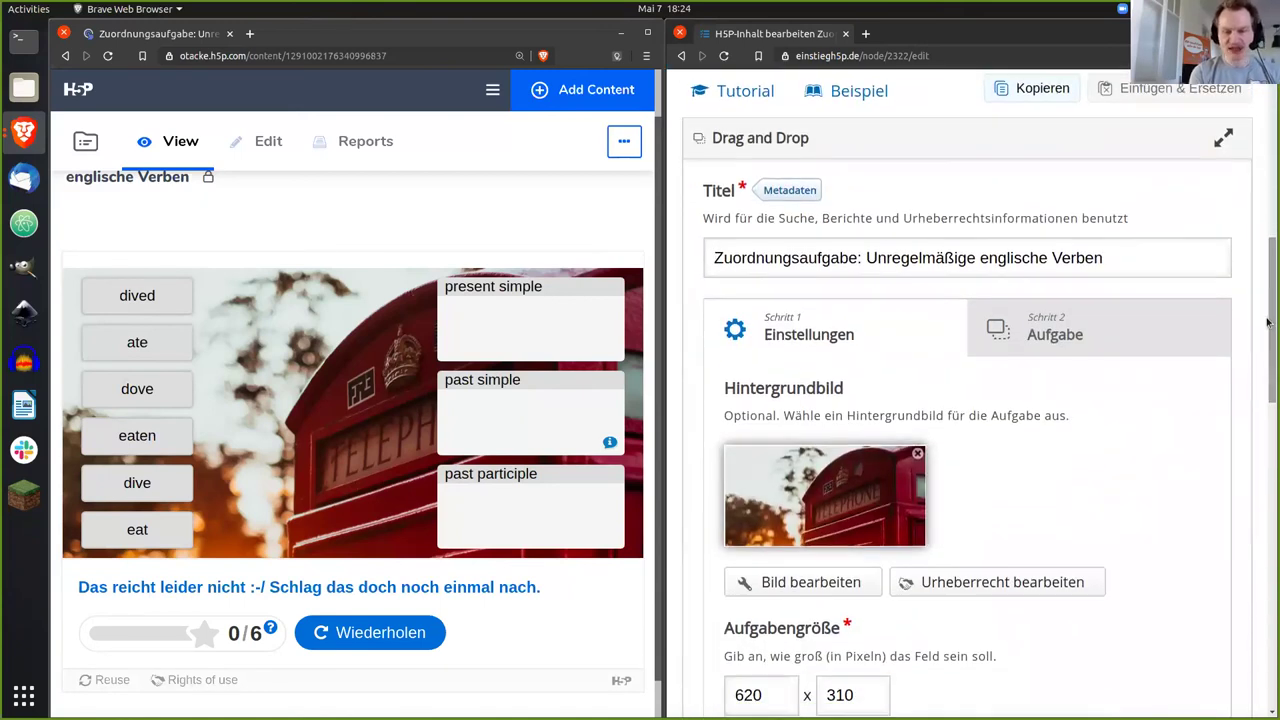
left_click(1092, 343)
scroll(1266, 348, "down", 1)
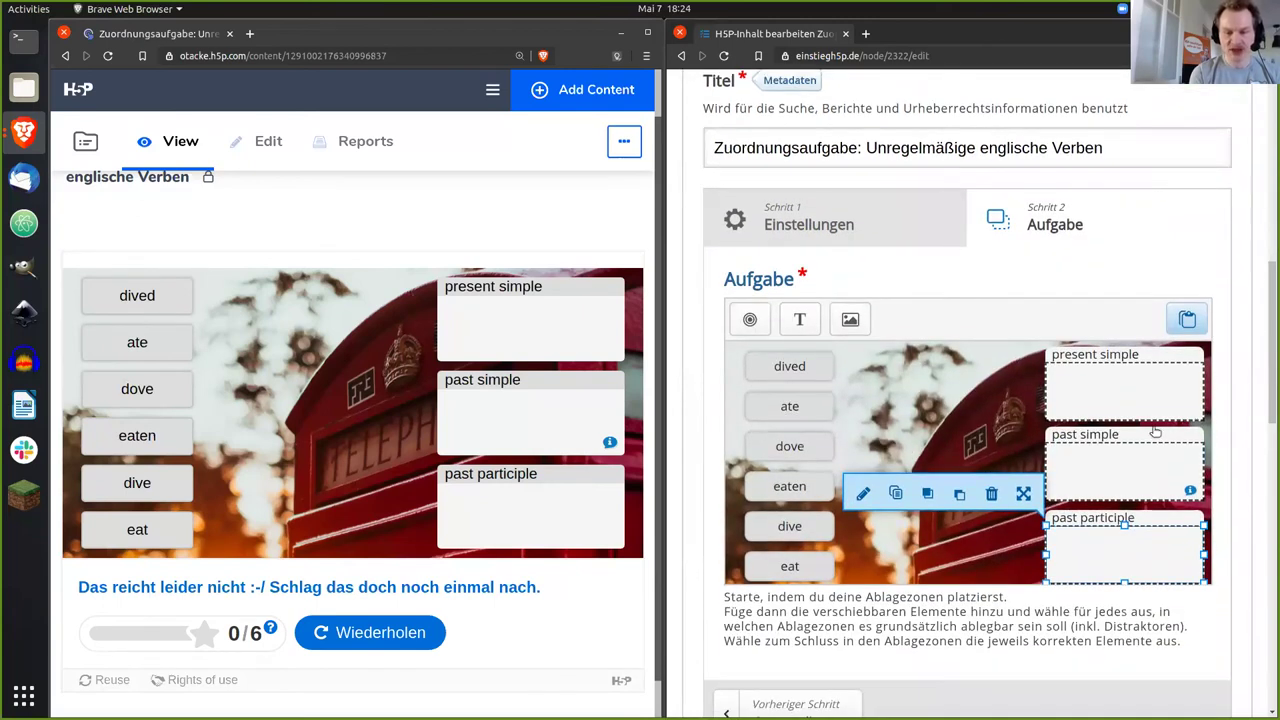
Step: Set the background opacity (Hintergrunddeckkraft) of the "present simple" drop zone to 80
double_click(1108, 398)
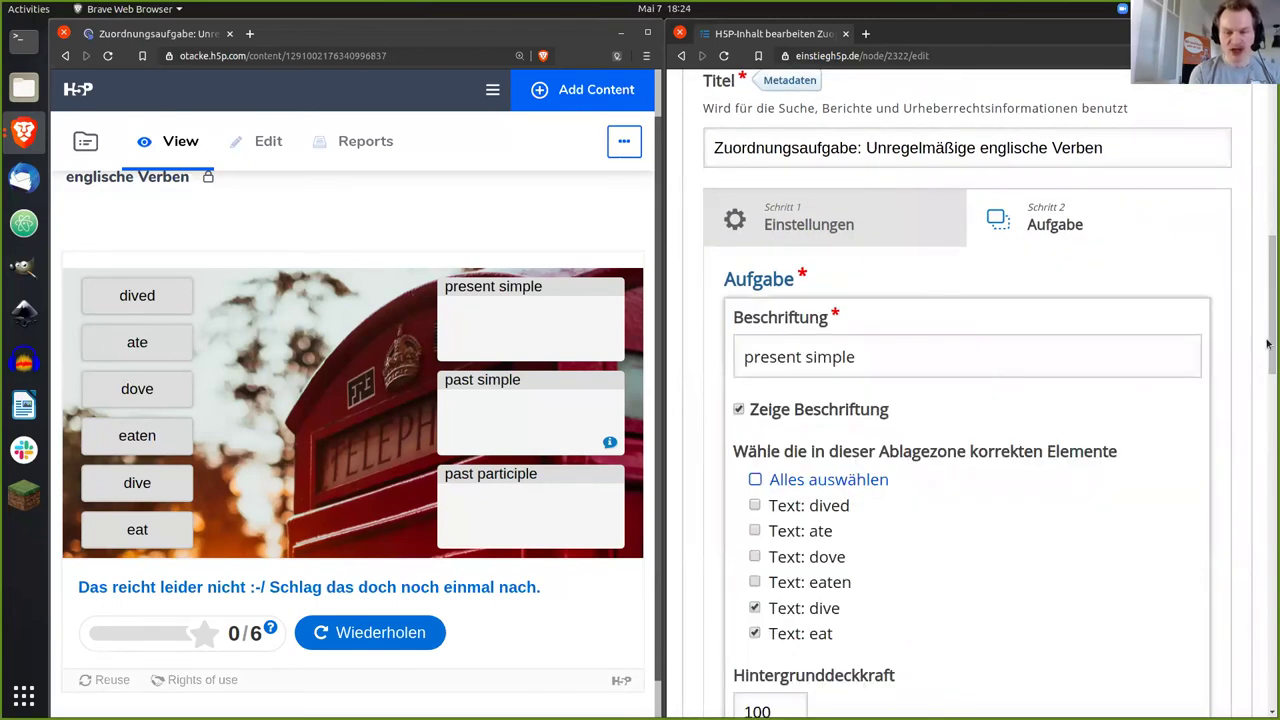
scroll(1266, 340, "down", 3)
scroll(1266, 340, "down", 4)
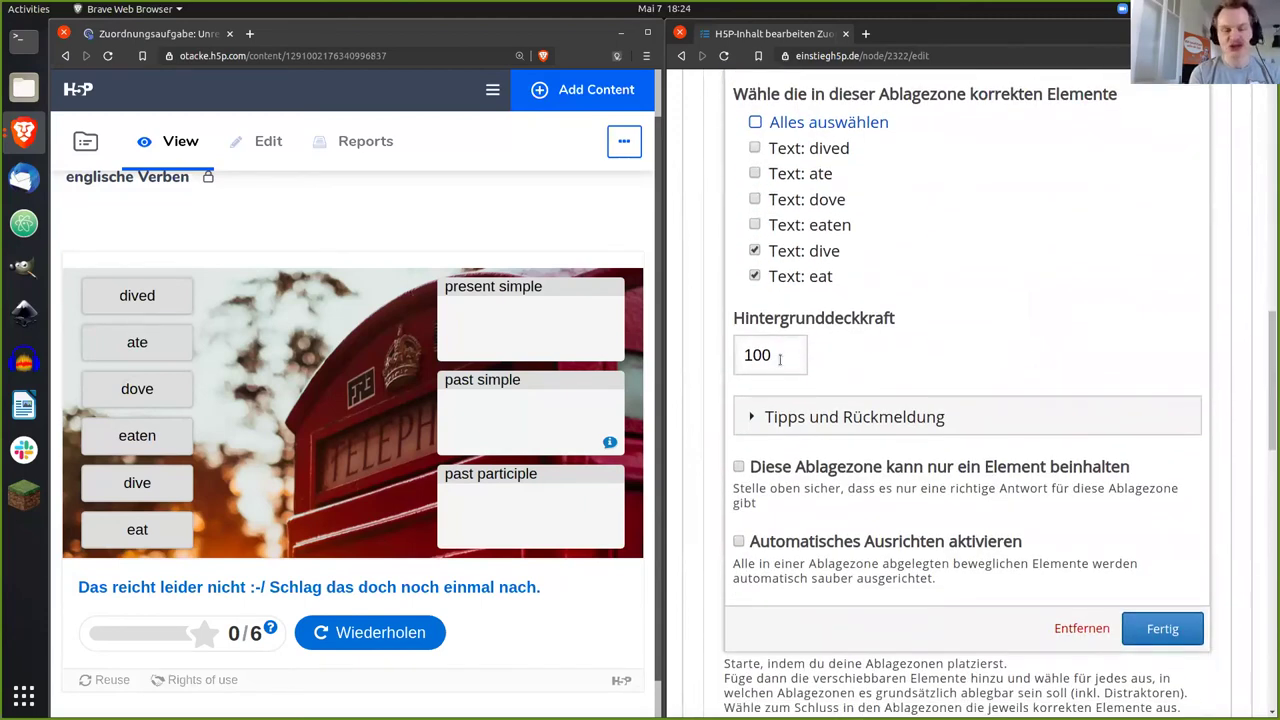
left_click_drag(783, 362, 731, 361)
type("8")
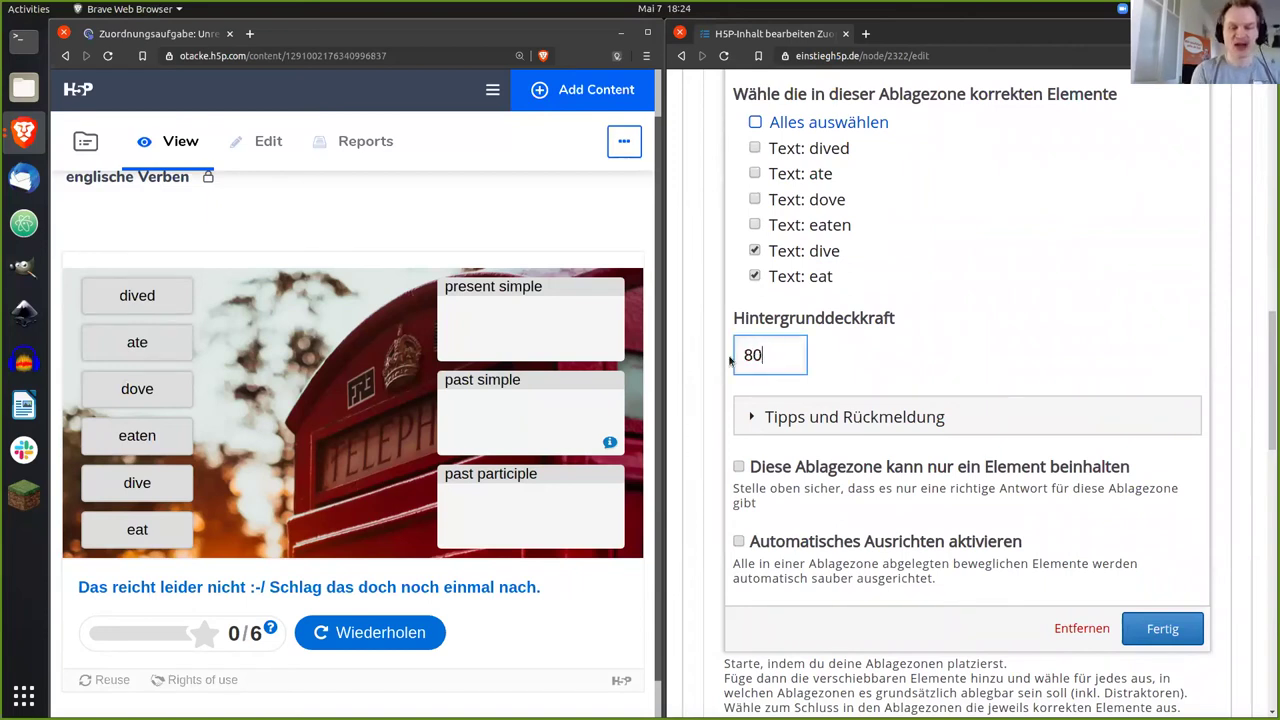
type("0")
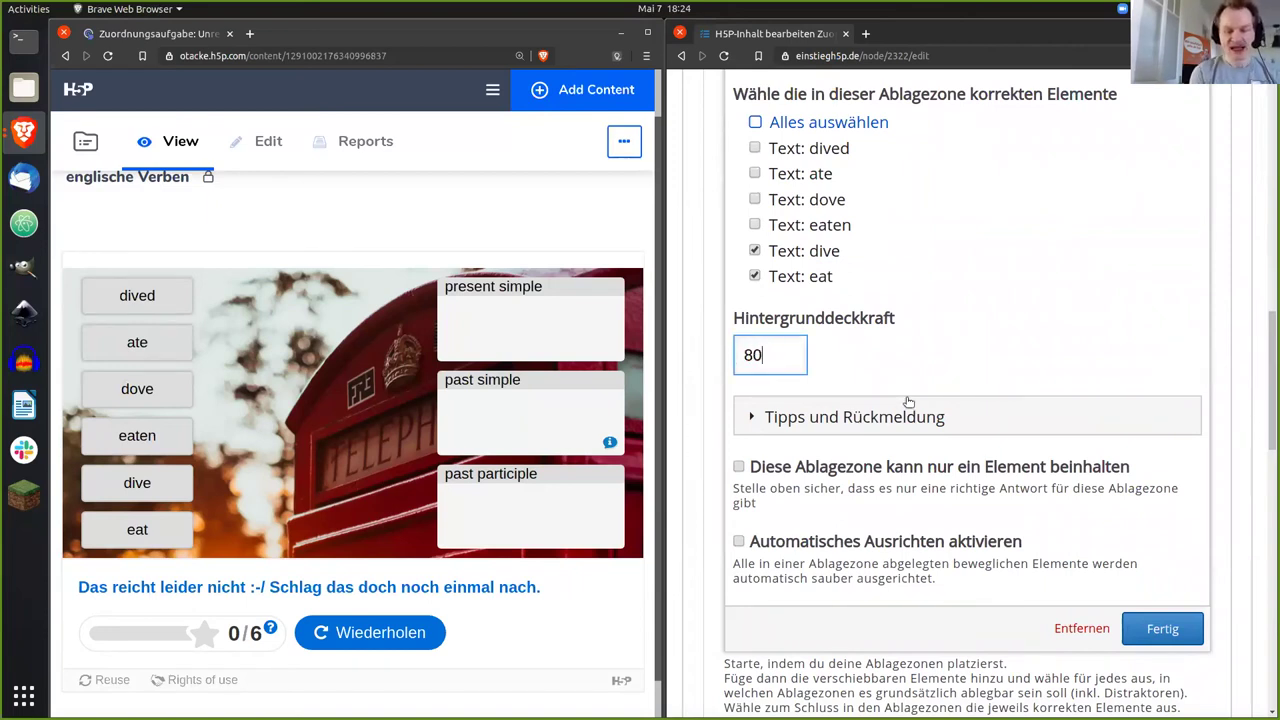
left_click(1143, 634)
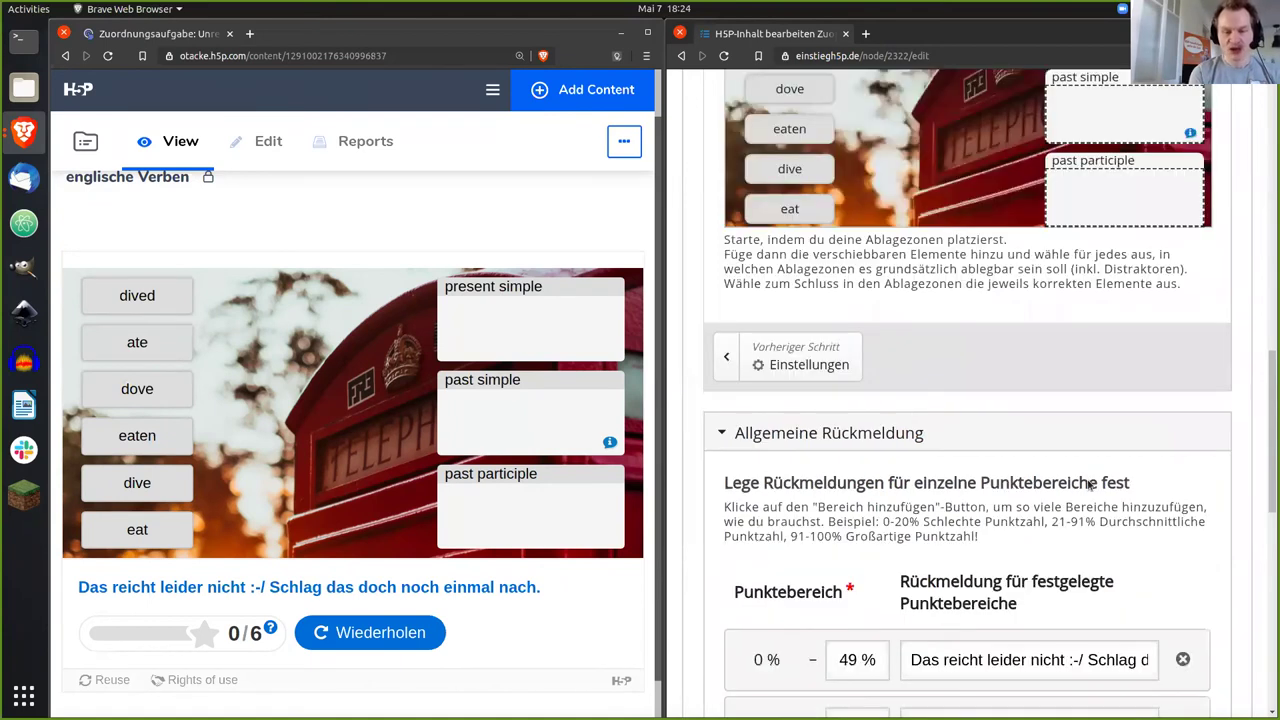
Step: Set the background opacity of the "past simple" and "past participle" drop zones to 80
double_click(1087, 131)
left_click_drag(780, 365, 732, 358)
type("80")
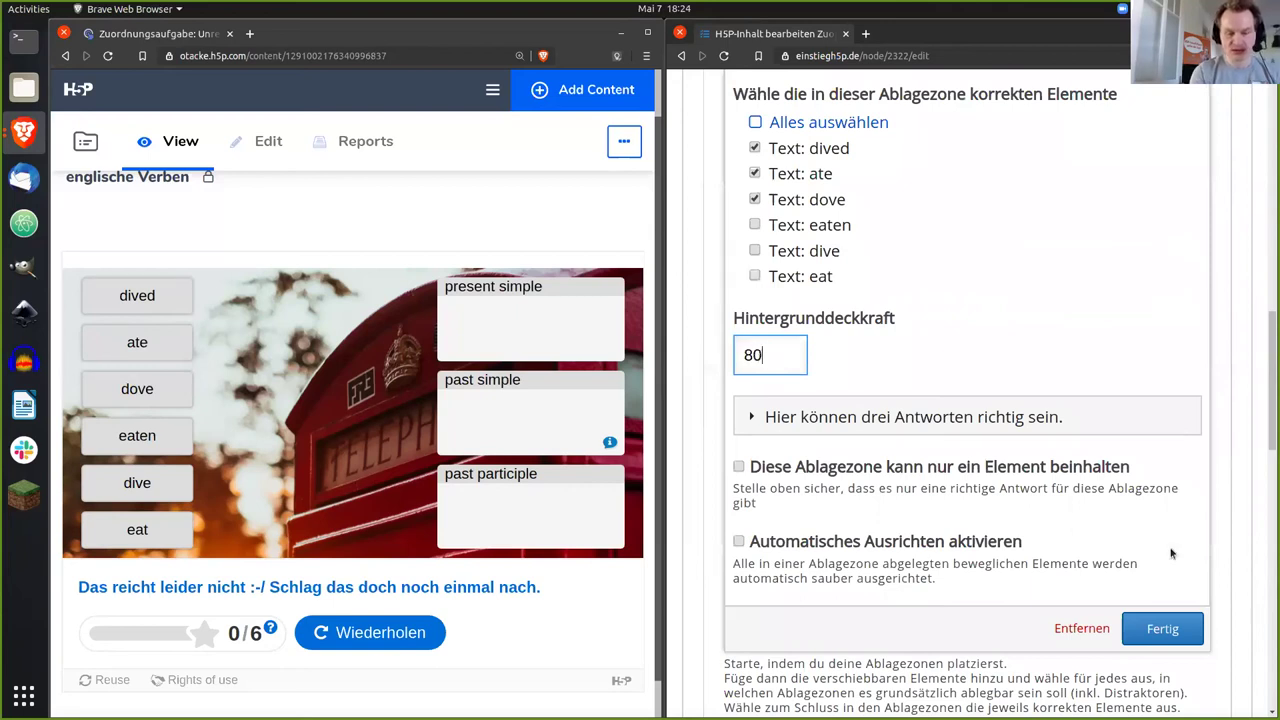
left_click(1157, 630)
double_click(1072, 200)
left_click_drag(805, 355, 720, 368)
type("8")
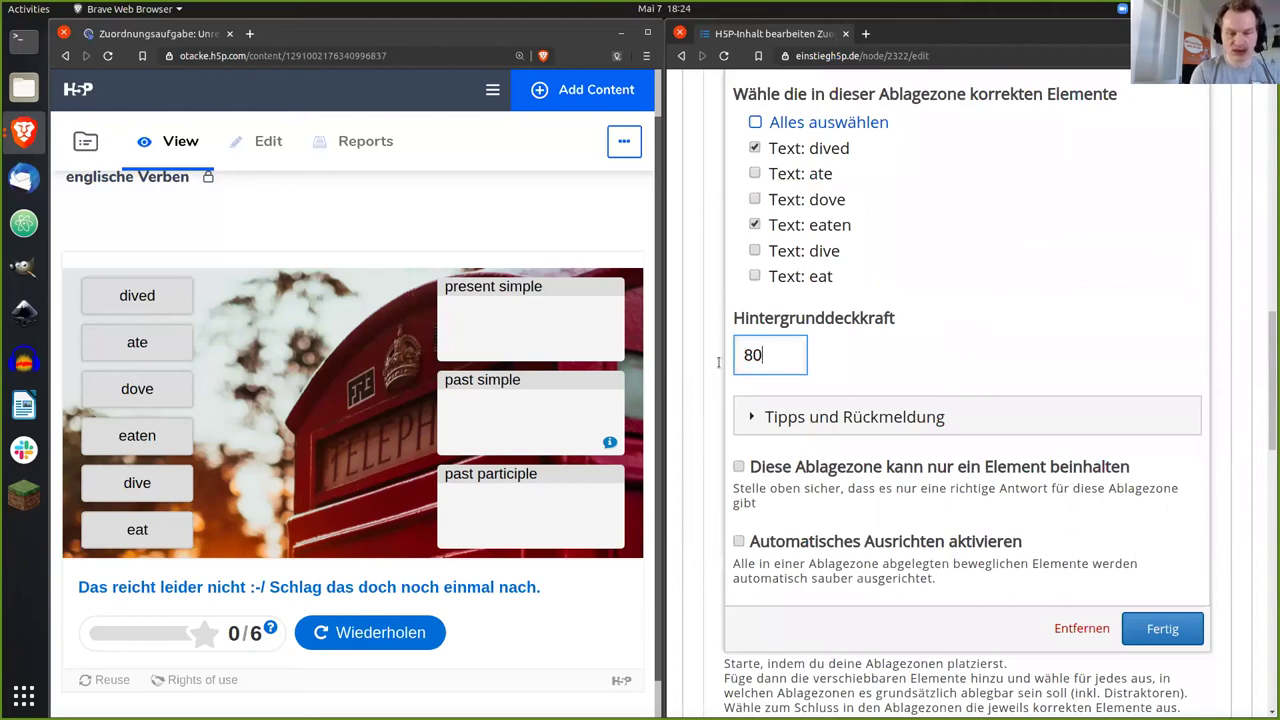
left_click(1162, 628)
left_click_drag(1267, 471, 1267, 421)
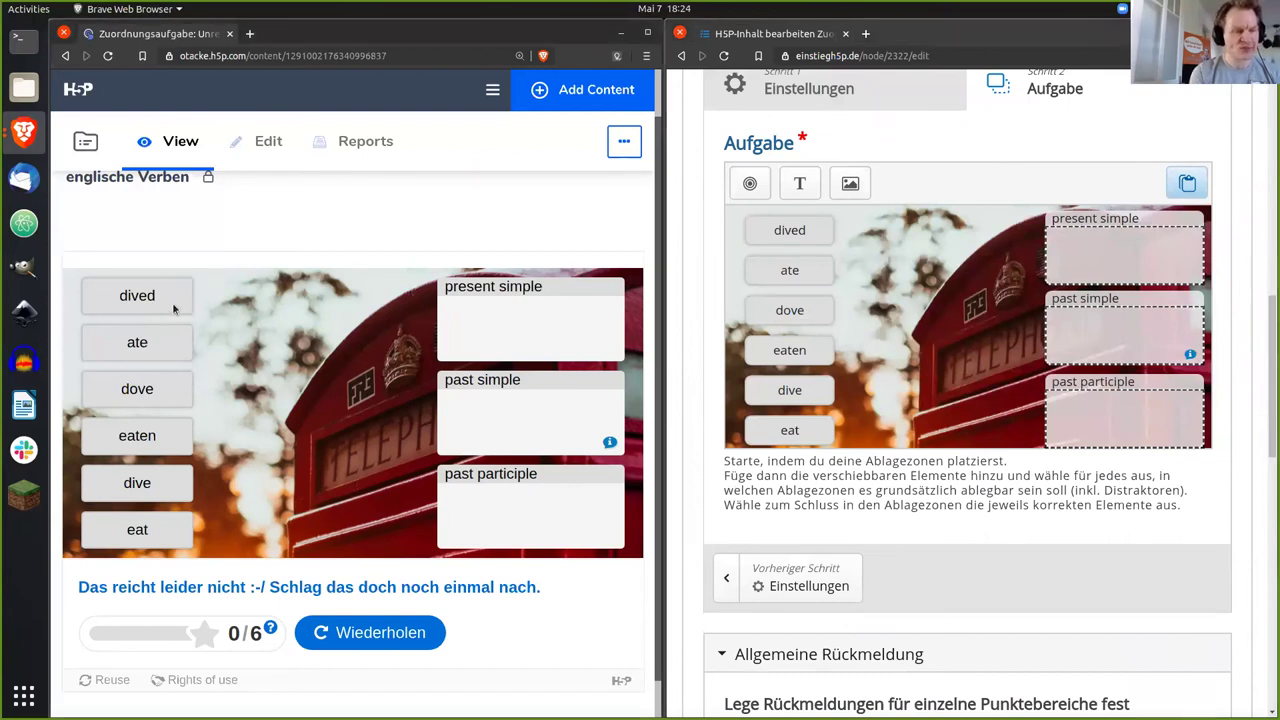
Step: Reset the original task on otacke.h5p.com and place "dove" and "ate" overlapping in "present simple" to examine their transparency
left_click(330, 630)
left_click_drag(150, 389, 447, 324)
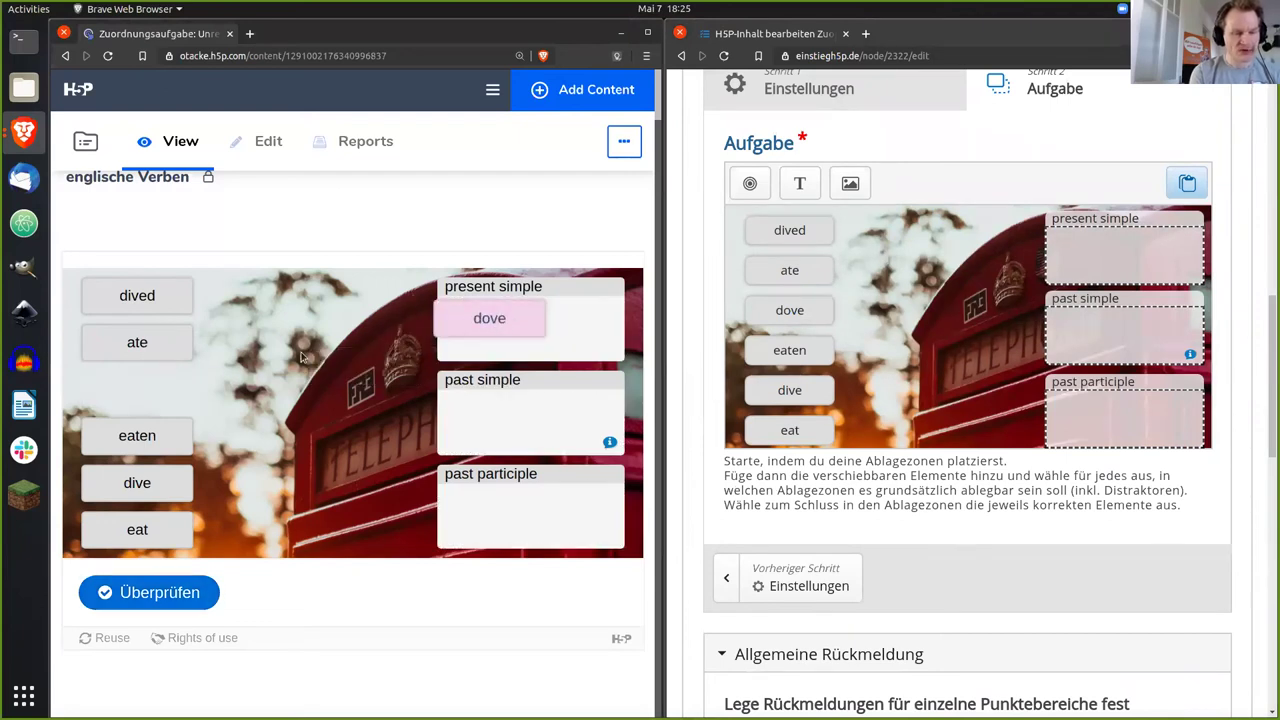
left_click_drag(157, 353, 537, 335)
mouse_move(447, 325)
left_mouse_down()
mouse_move(446, 314)
mouse_move(458, 320)
left_mouse_up()
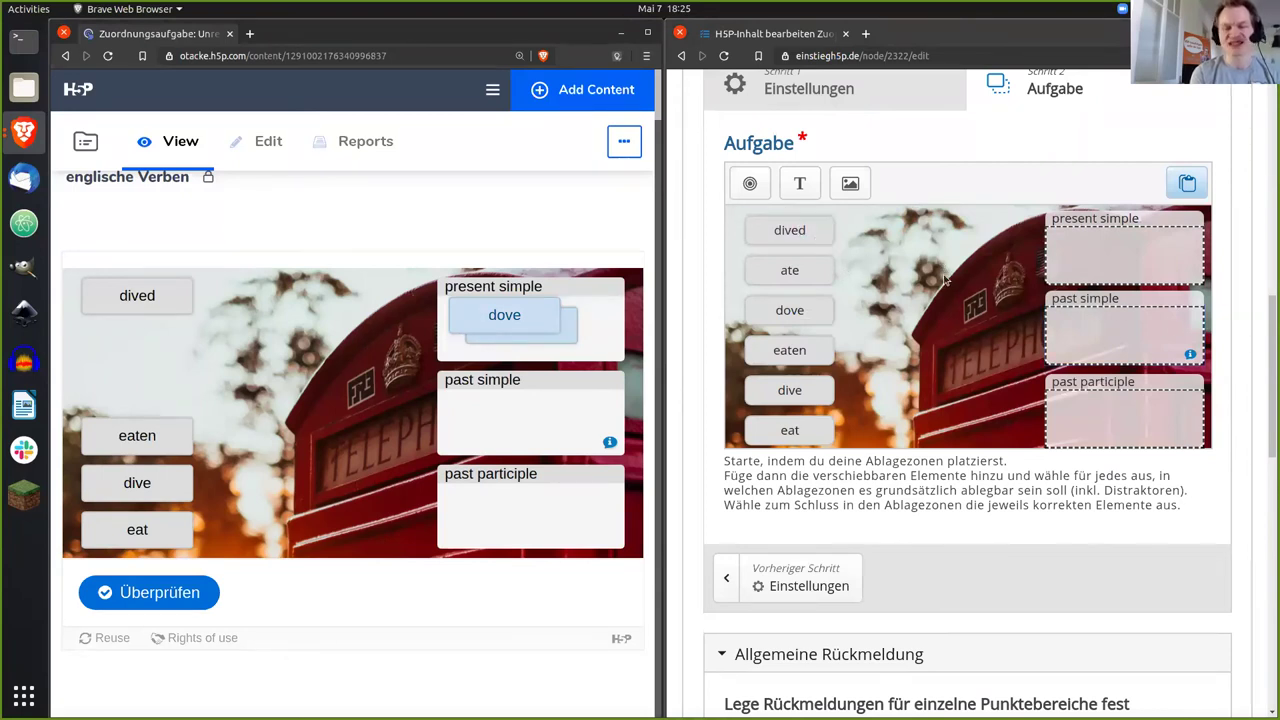
Step: Set the background opacity for all draggable elements to 80 in the task's behavioural settings
left_click_drag(1267, 328, 1268, 473)
scroll(1150, 460, "down", 4)
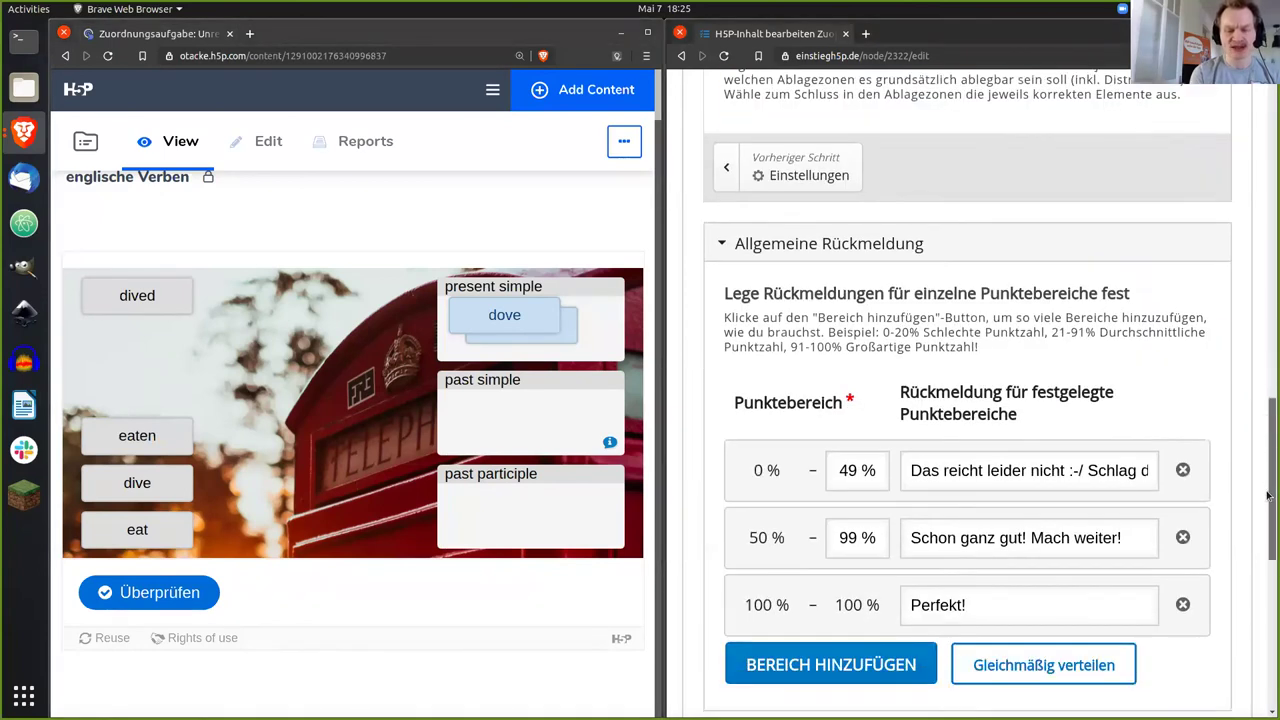
scroll(902, 384, "down", 2)
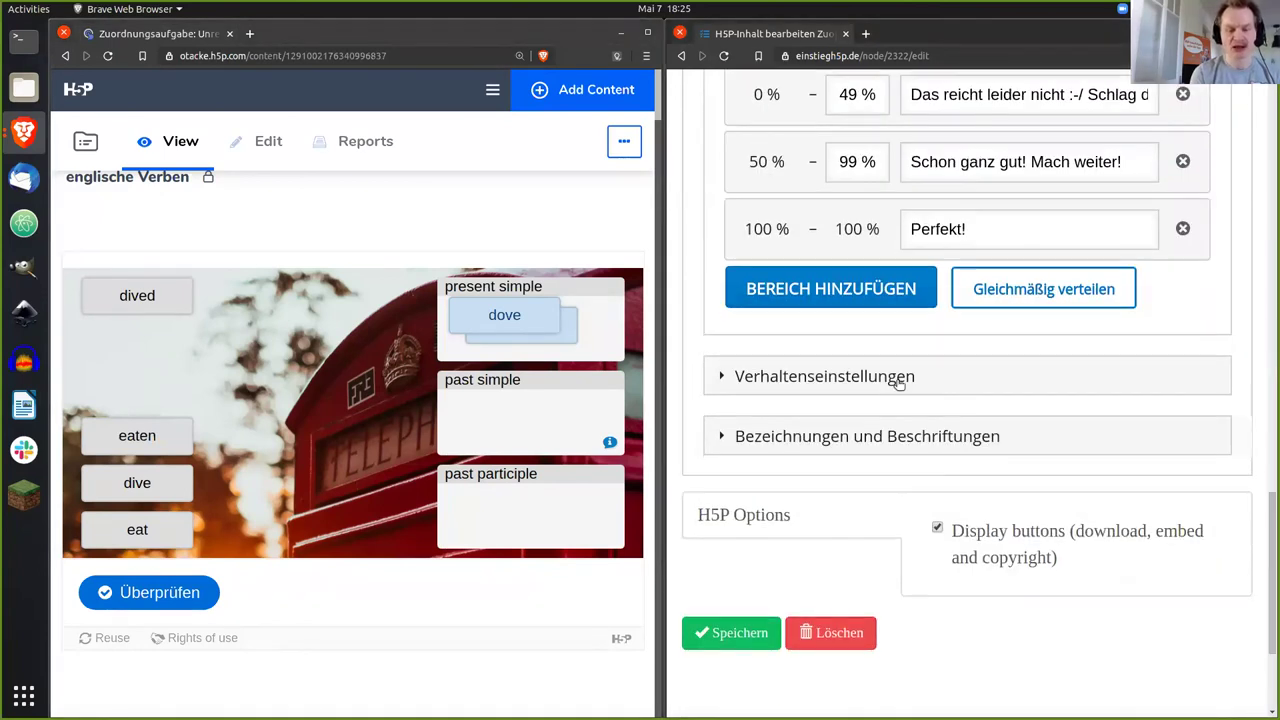
left_click(902, 381)
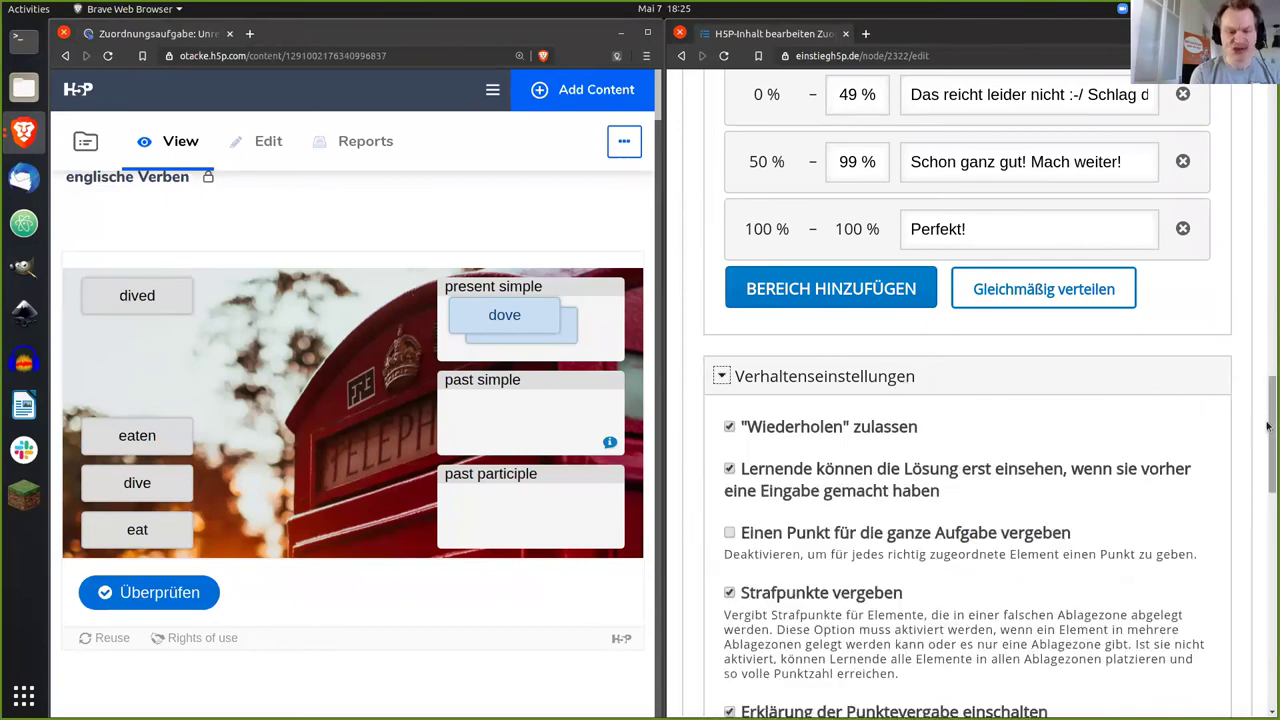
scroll(863, 448, "down", 3)
scroll(865, 449, "down", 3)
key("Tab")
type("80")
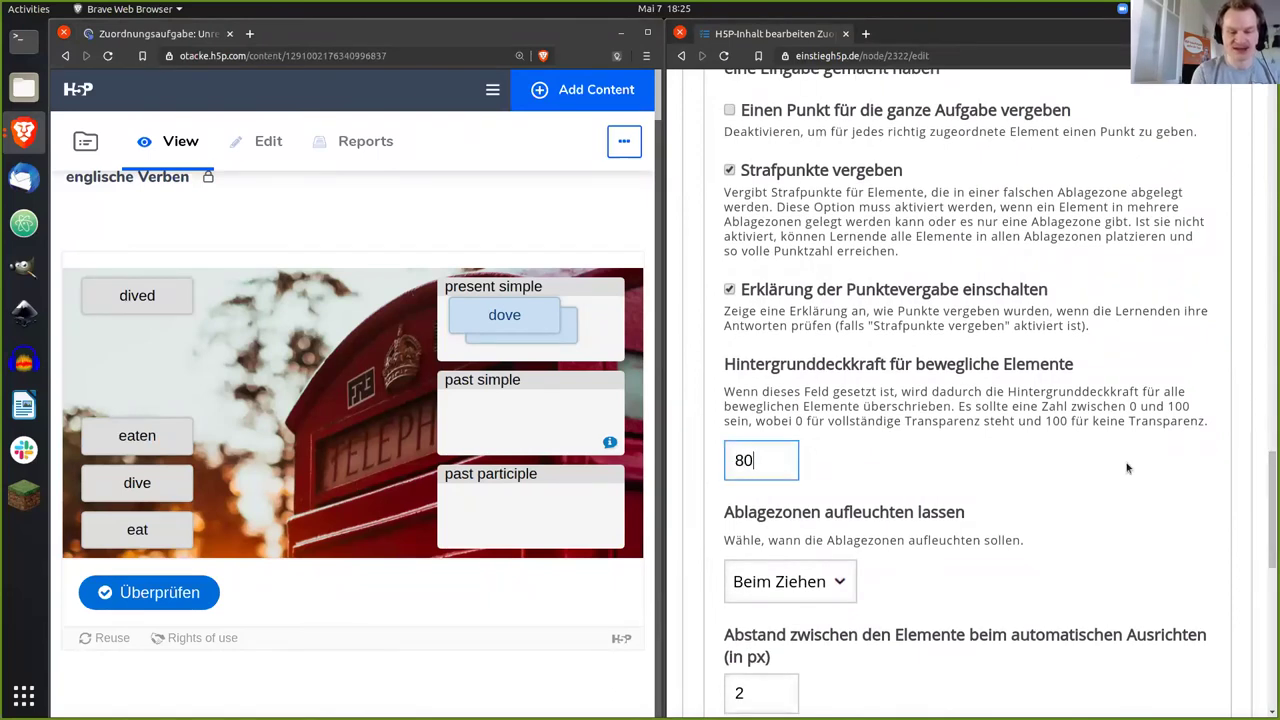
Step: Save the Drag and Drop content with its new opacity settings
scroll(1268, 480, "down", 3)
scroll(1264, 575, "down", 5)
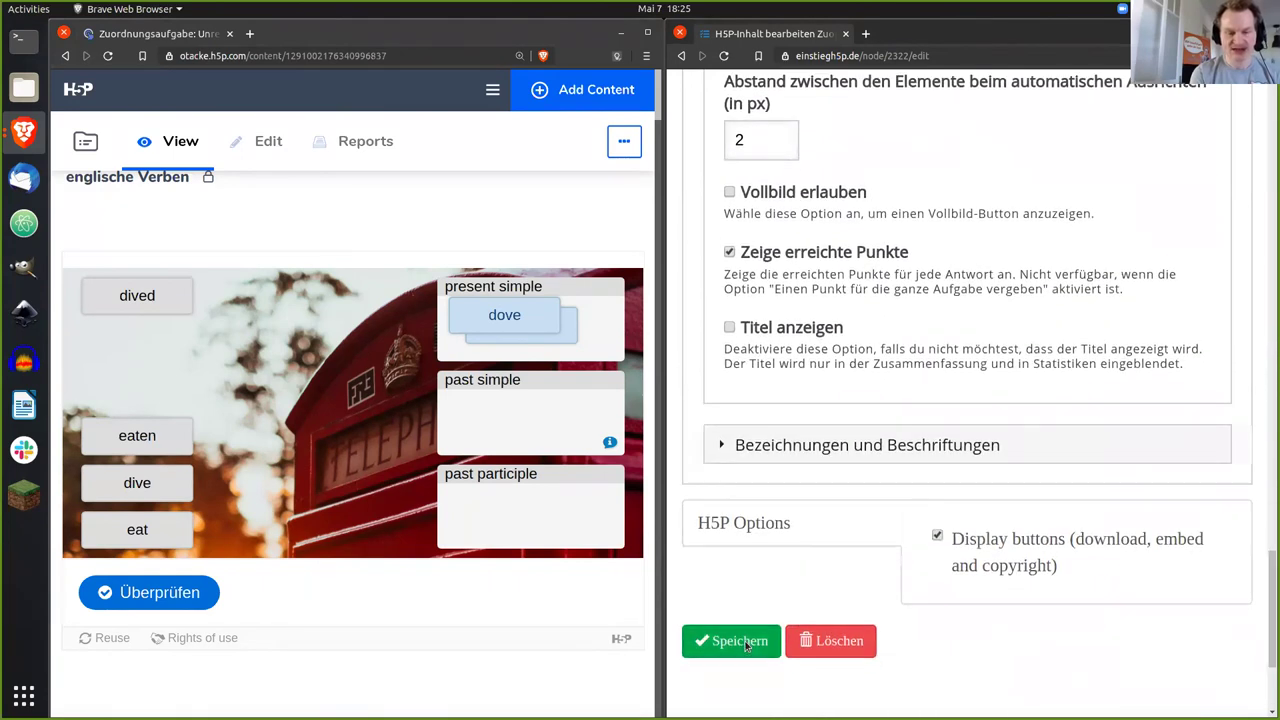
left_click(745, 646)
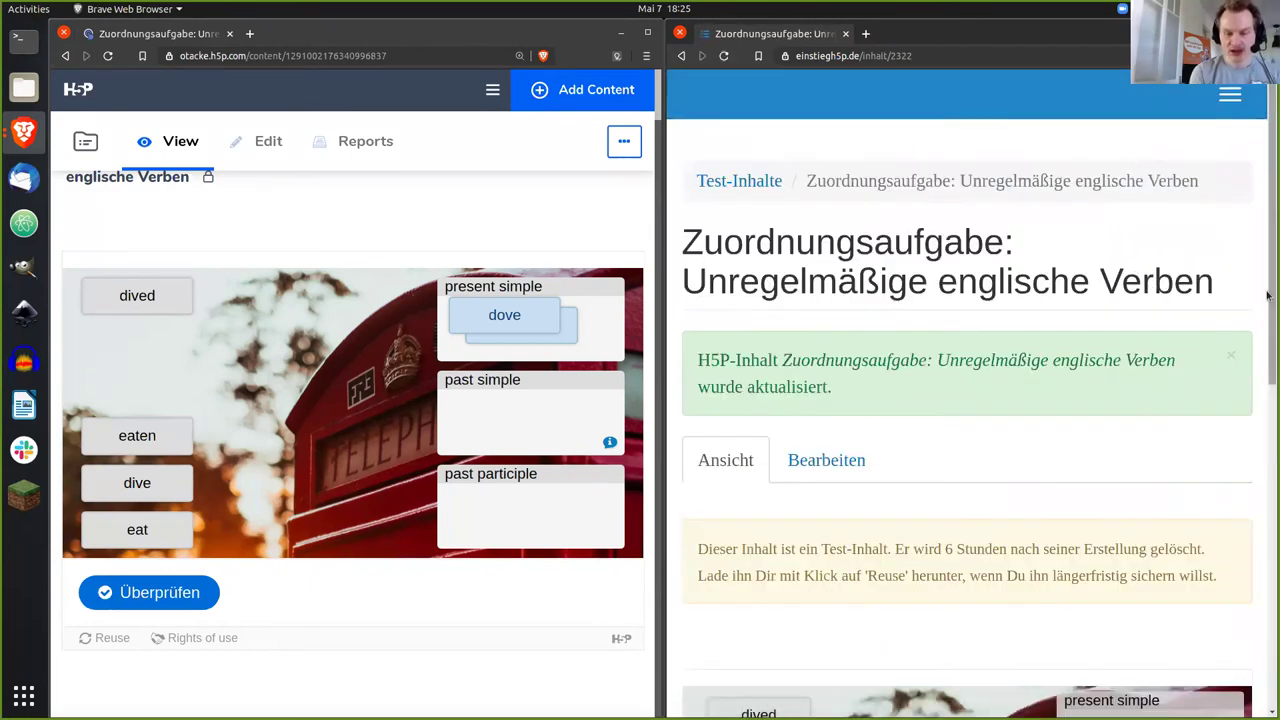
Step: Test the updated task's transparency by placing "dived" and "ate" overlapping in "present simple"
scroll(1267, 300, "down", 5)
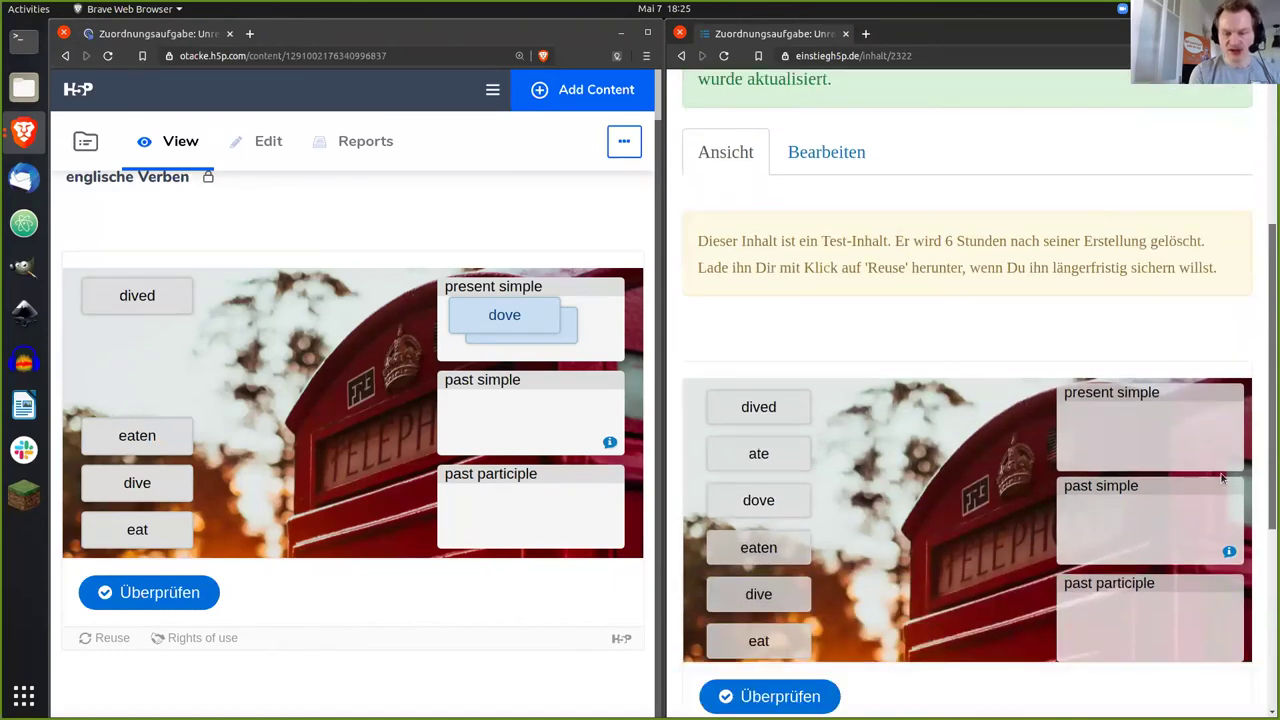
scroll(1105, 483, "down", 1)
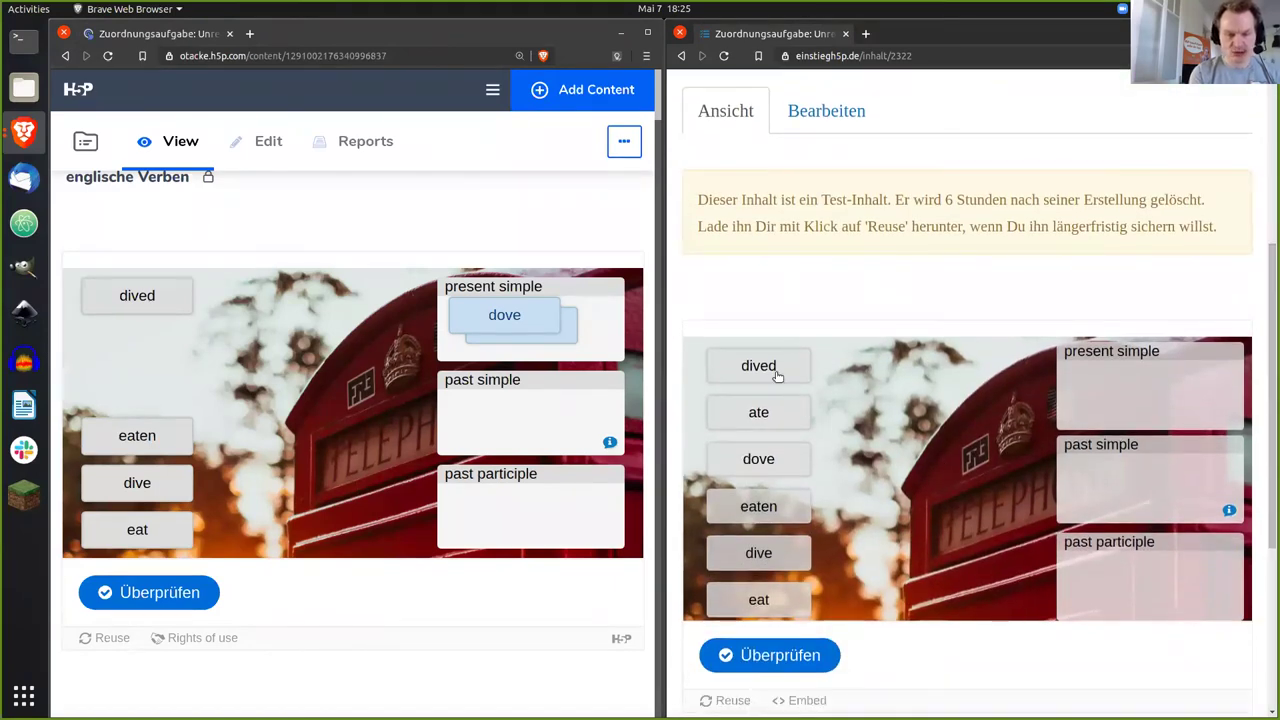
left_click_drag(759, 365, 1117, 381)
left_click_drag(770, 412, 1147, 402)
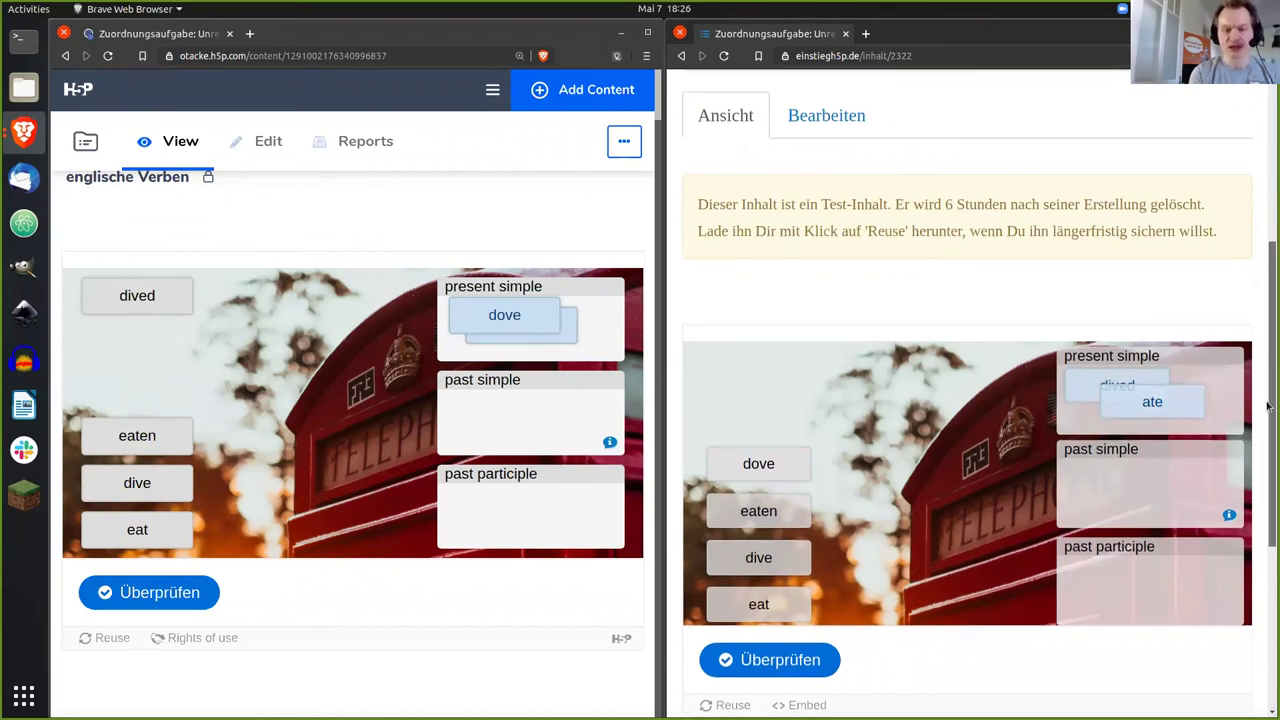
Step: Reopen the task for editing and bring up the Aufgabe canvas with its elements and drop zones
scroll(1071, 345, "up", 1)
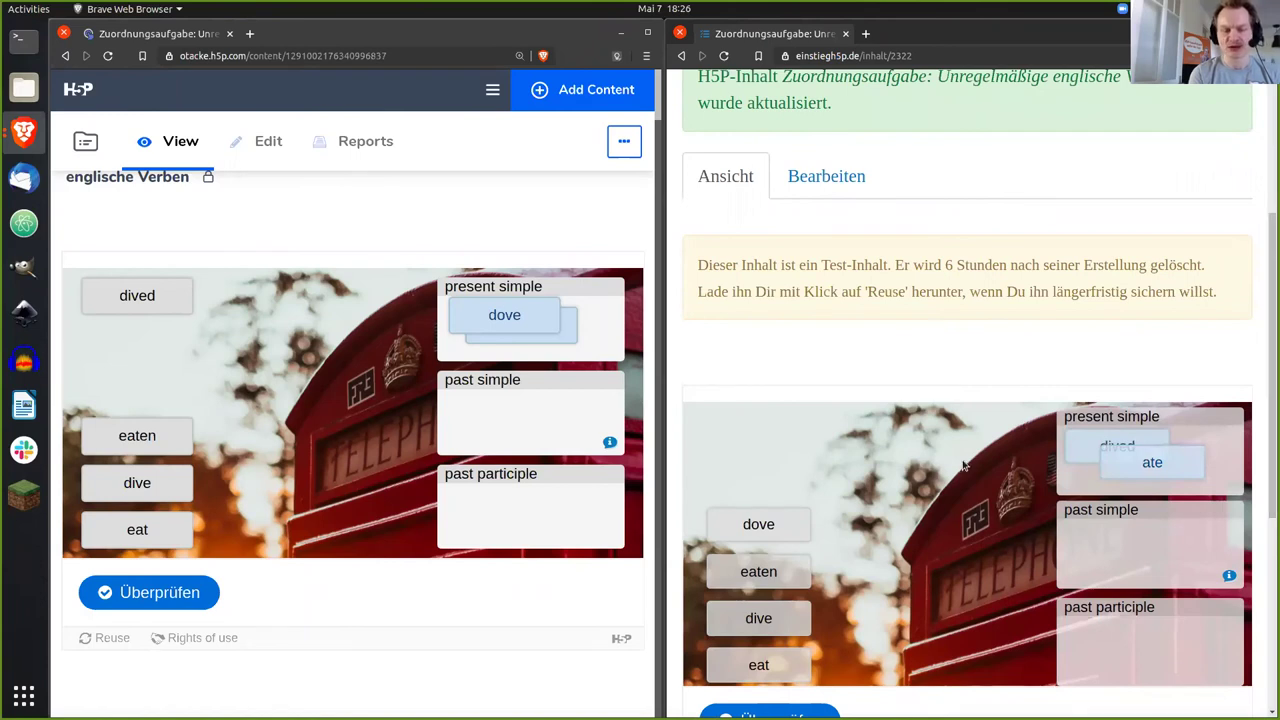
left_click(832, 180)
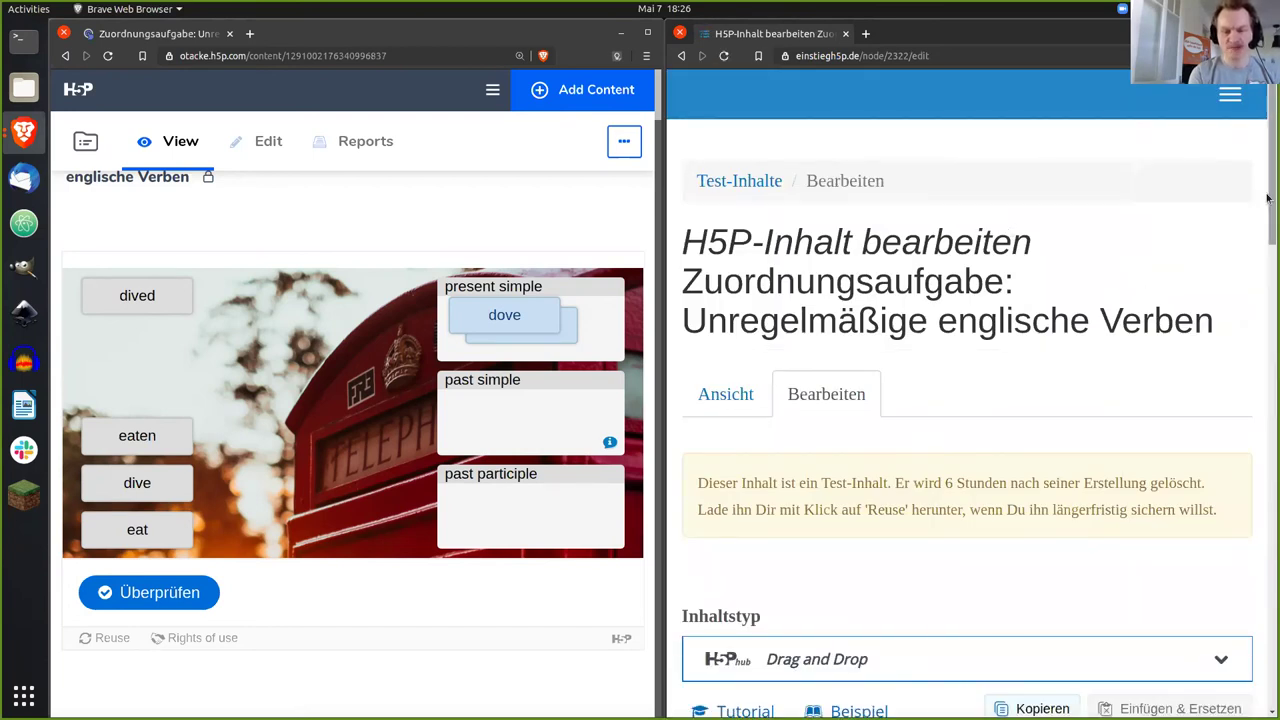
left_click_drag(1266, 172, 1262, 352)
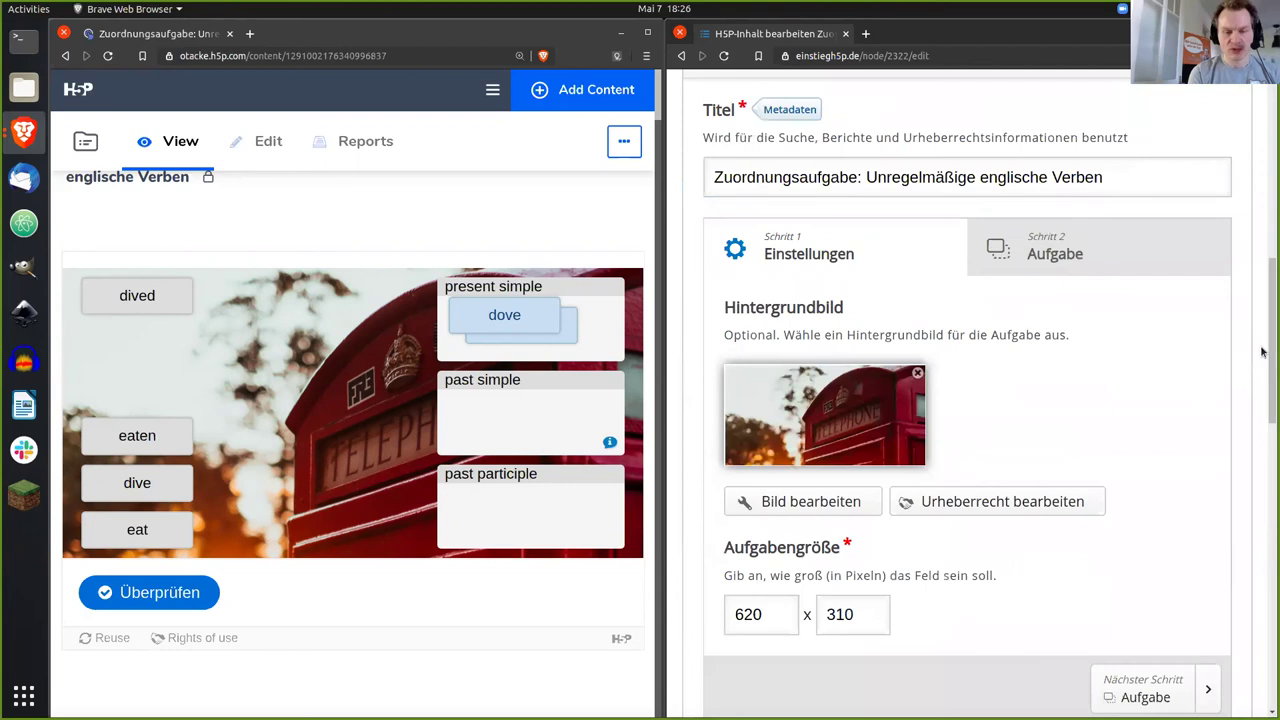
left_click(1042, 262)
left_click(1125, 578)
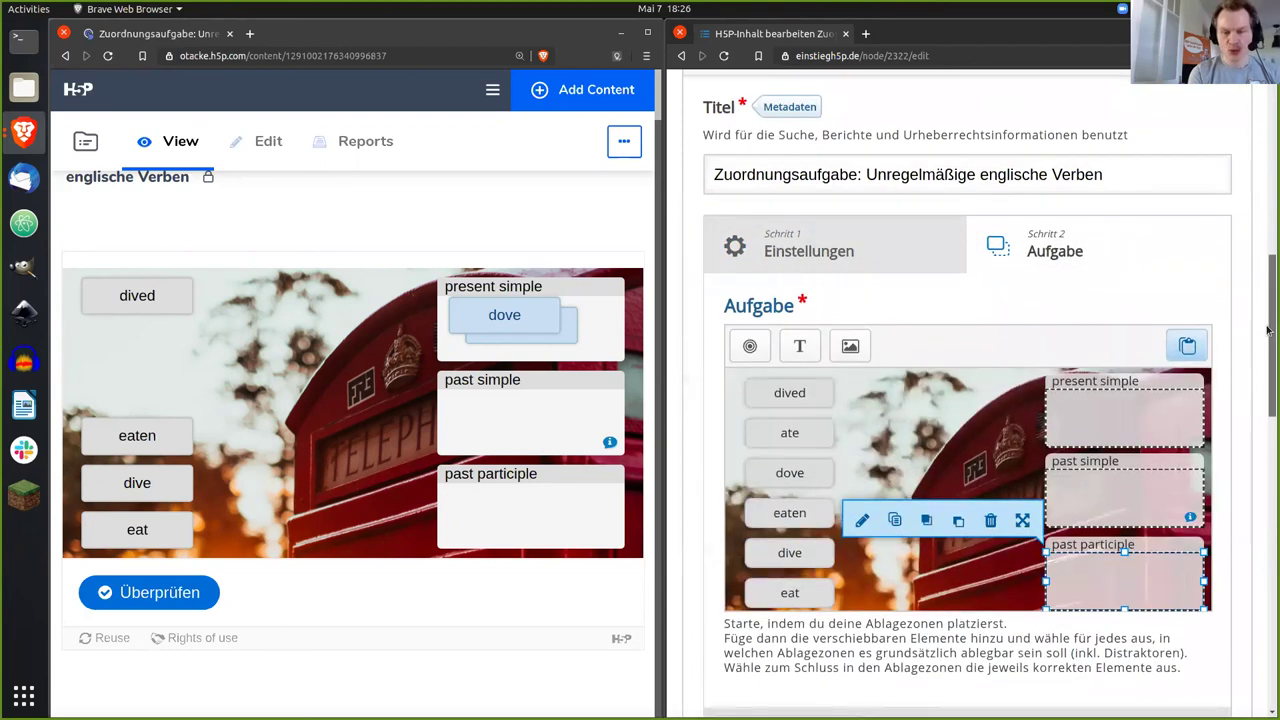
scroll(941, 368, "down", 1)
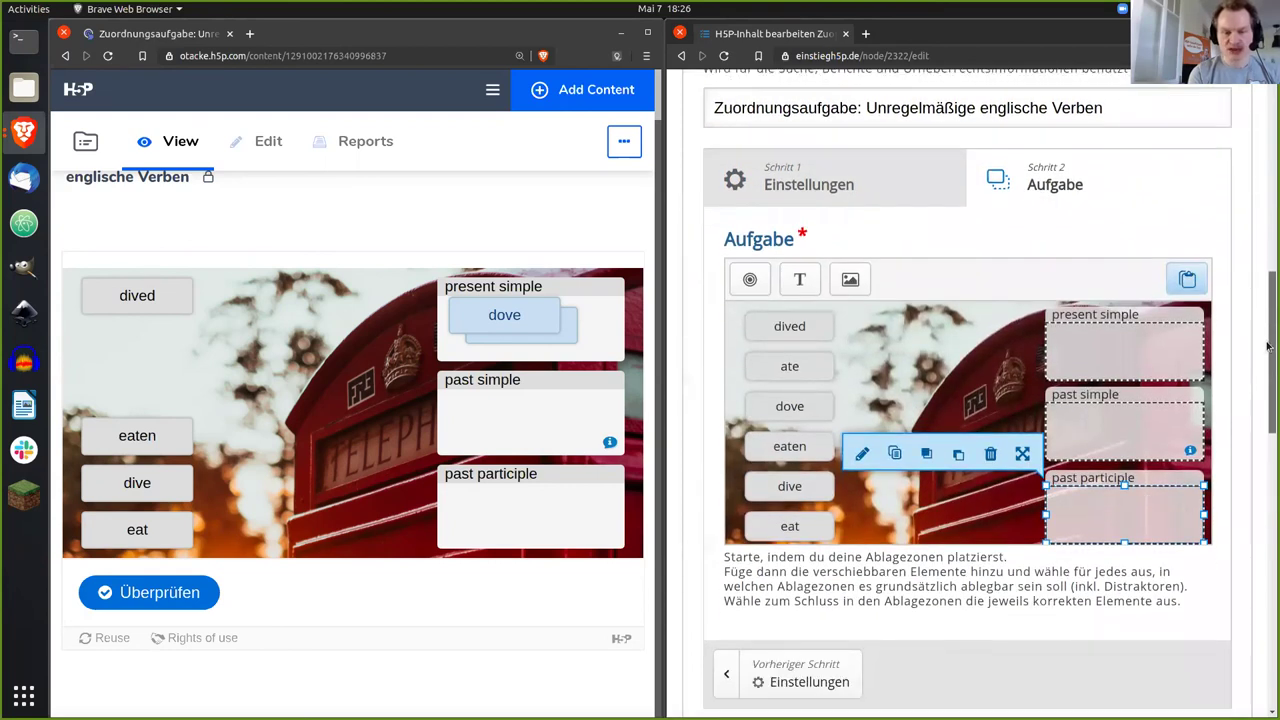
Step: Allow the "dived" element to be dragged into drop zones multiple times
double_click(820, 330)
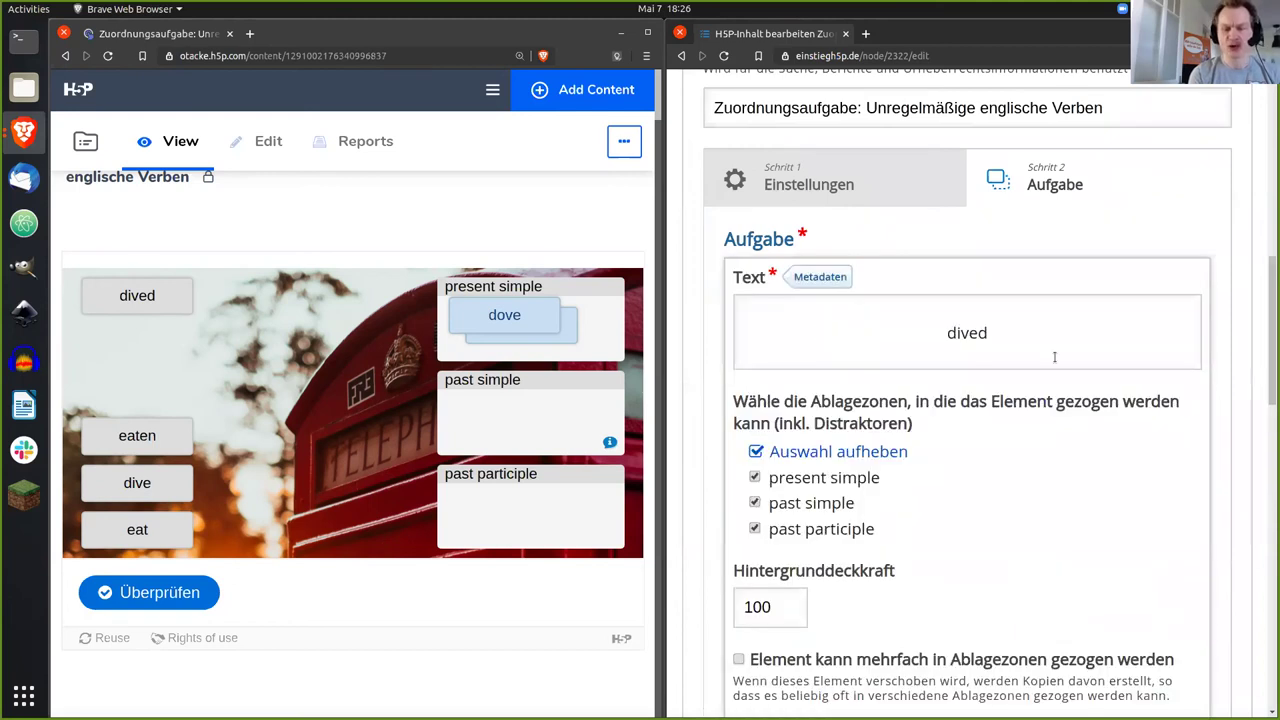
left_click_drag(1267, 317, 1267, 368)
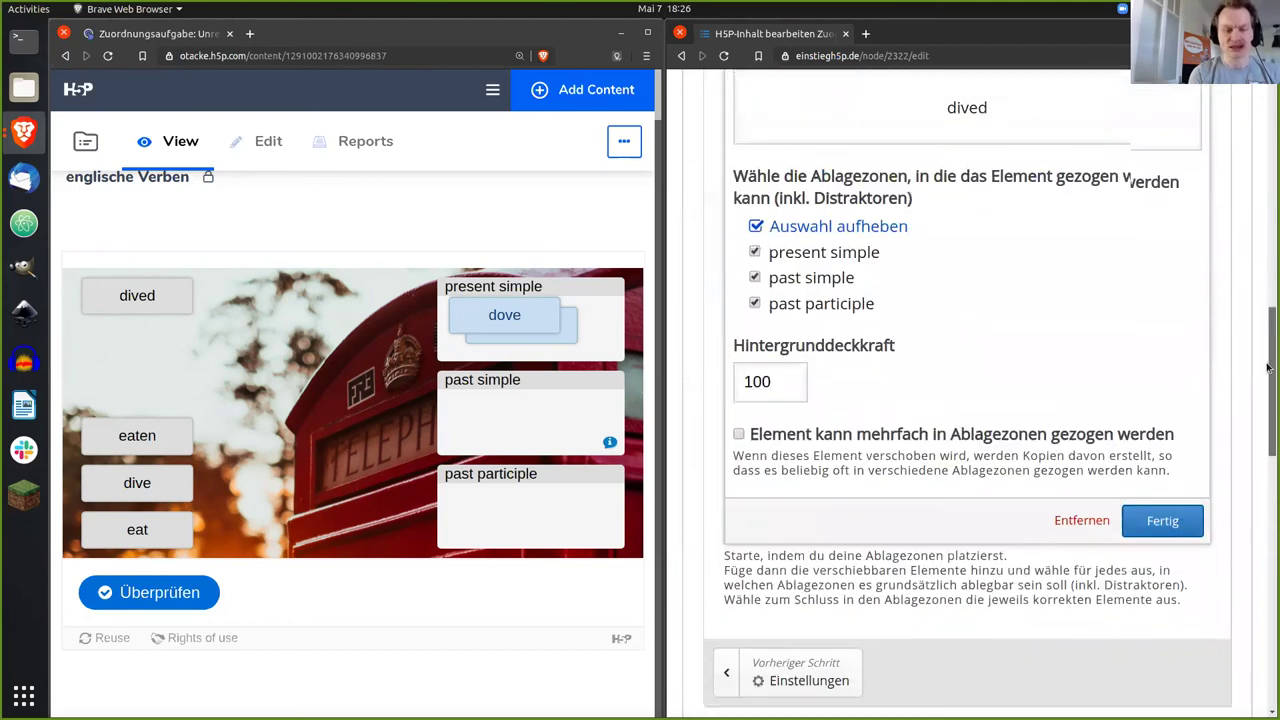
scroll(1000, 372, "down", 2)
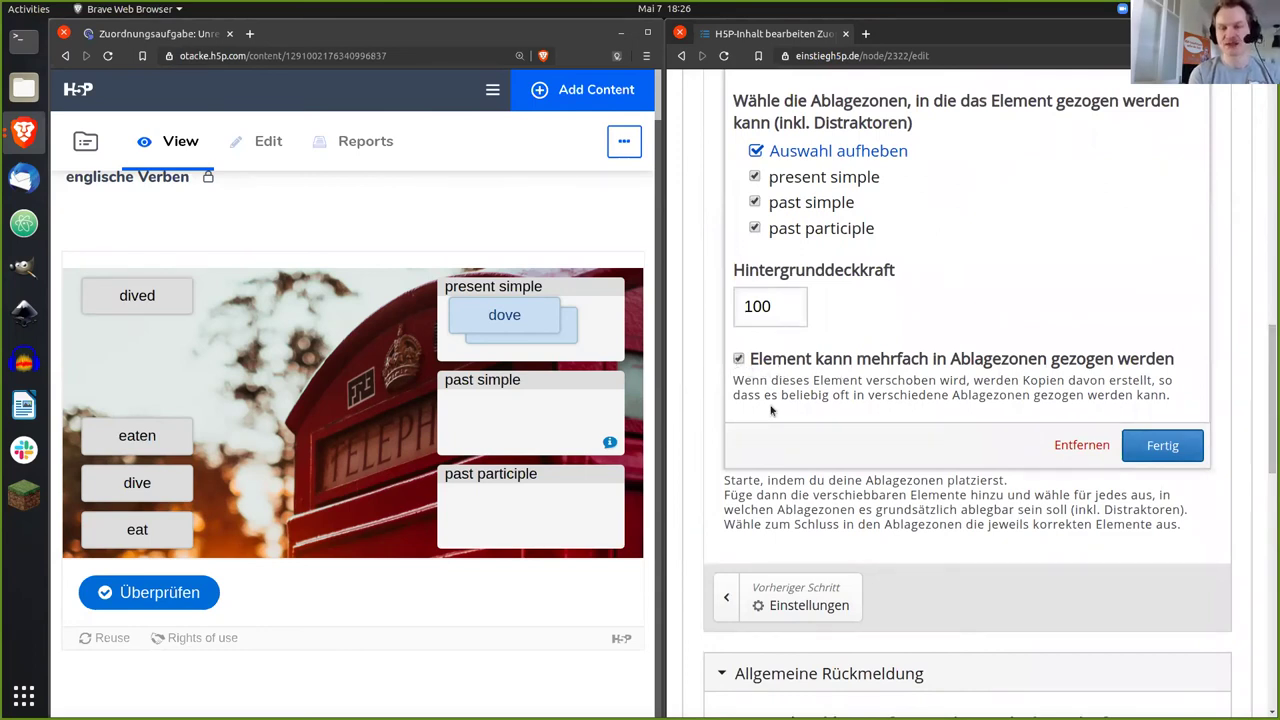
left_click(1147, 450)
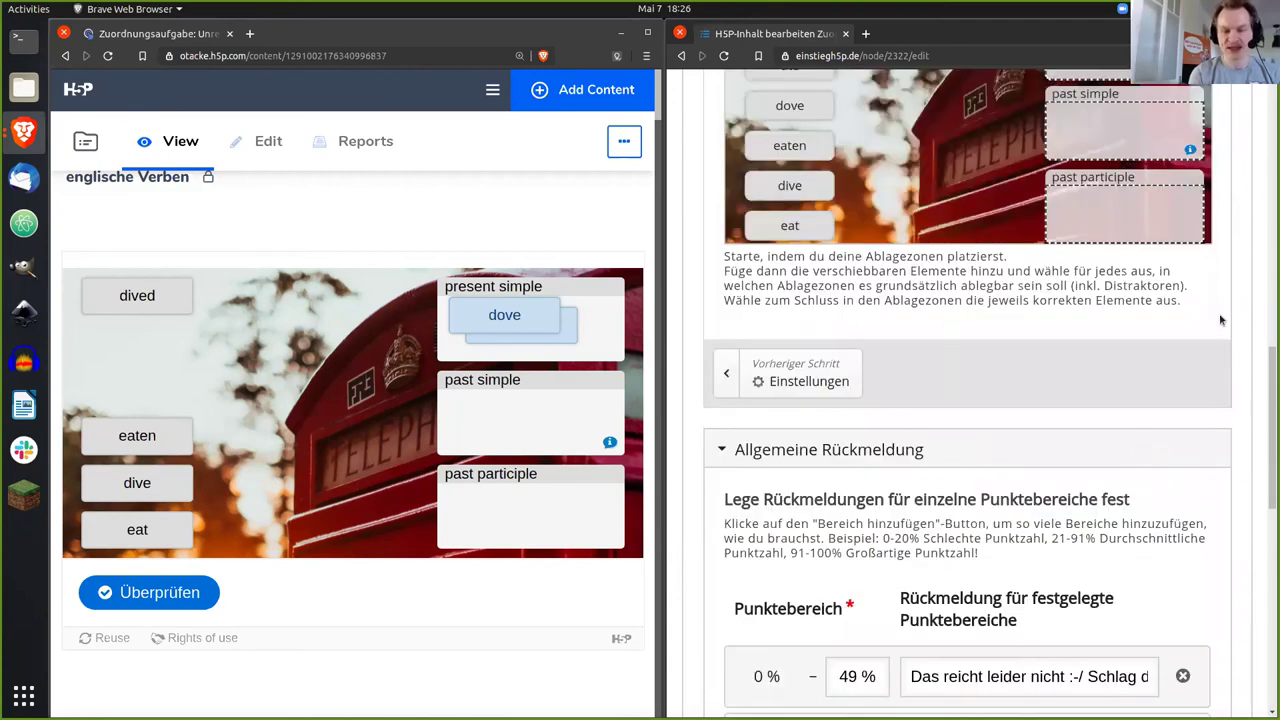
Step: Allow the "ate" and "dove" elements to be dragged into drop zones multiple times
scroll(1267, 375, "up", 3)
left_click(805, 183)
double_click(805, 183)
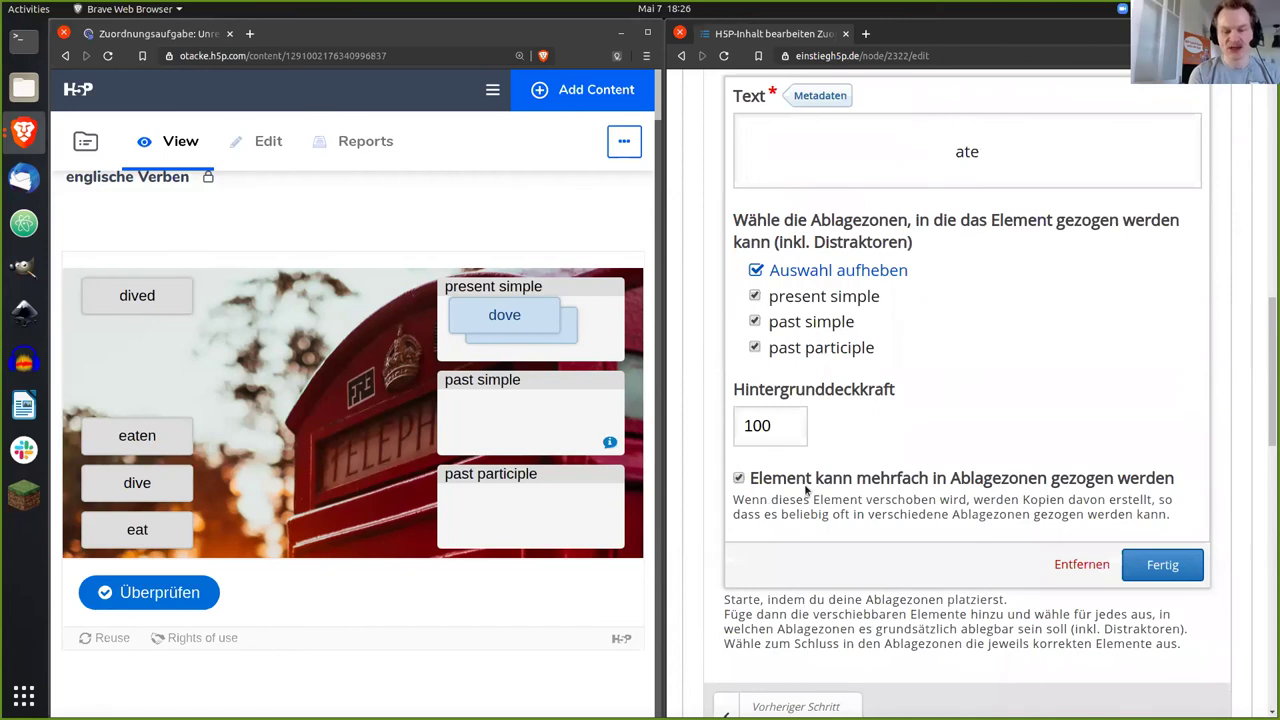
left_click(1145, 563)
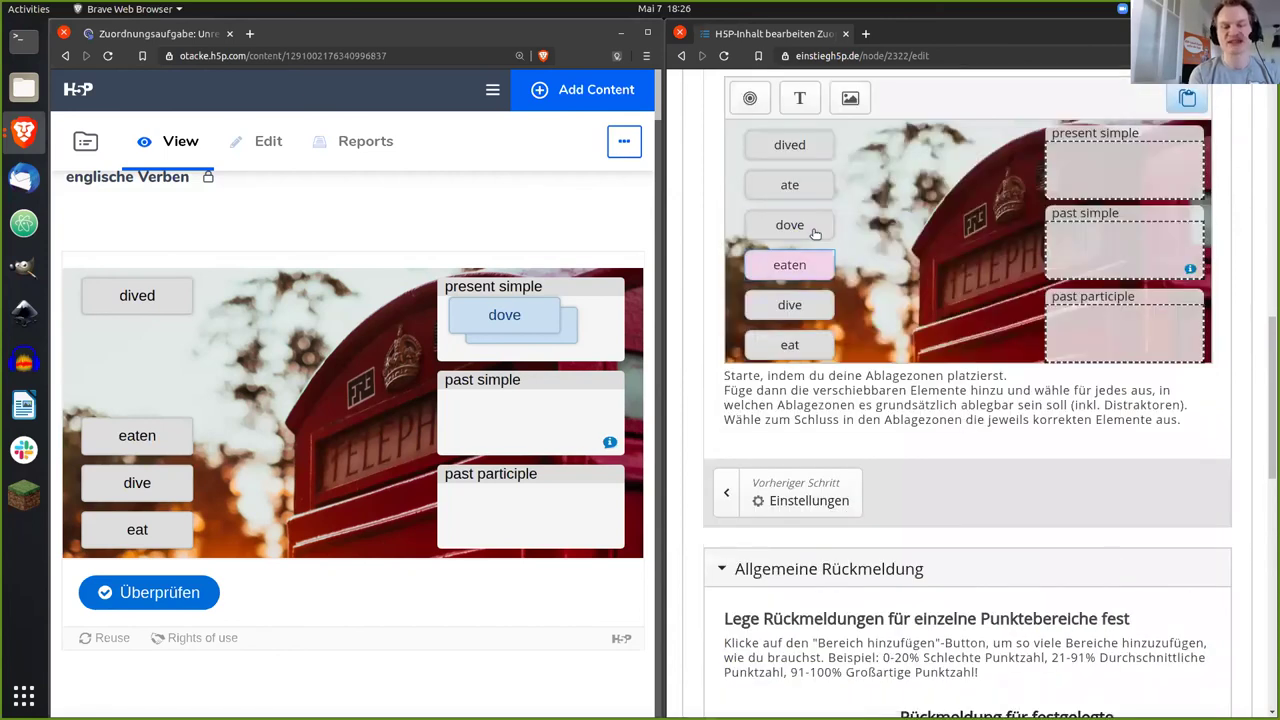
double_click(815, 233)
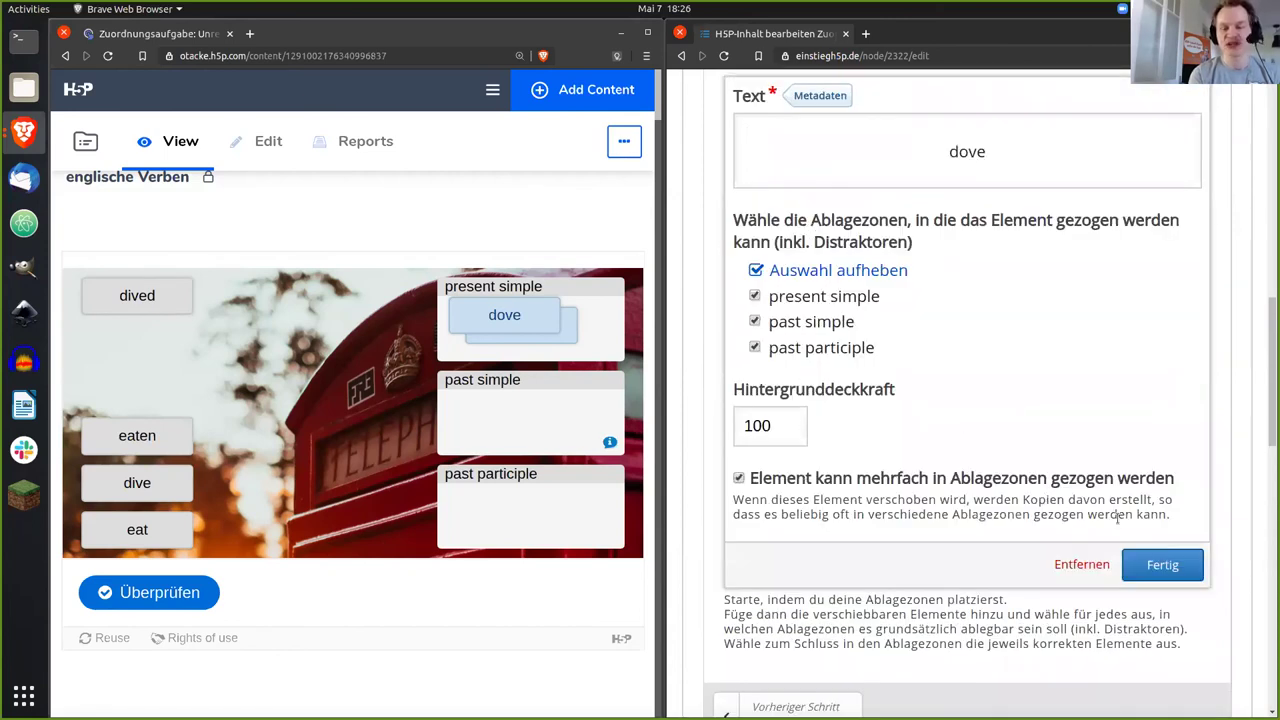
left_click(1148, 566)
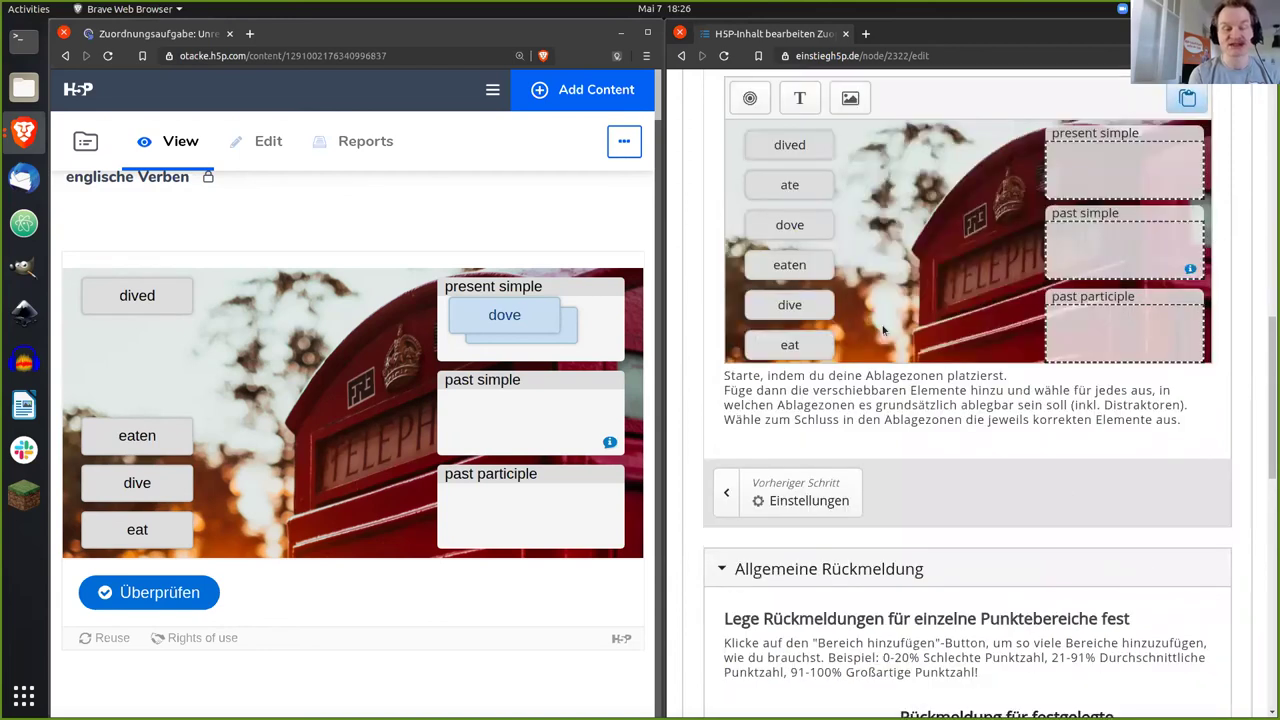
Step: Make the "eaten", "dive" and "eat" elements reusable in multiple drop zones
double_click(812, 268)
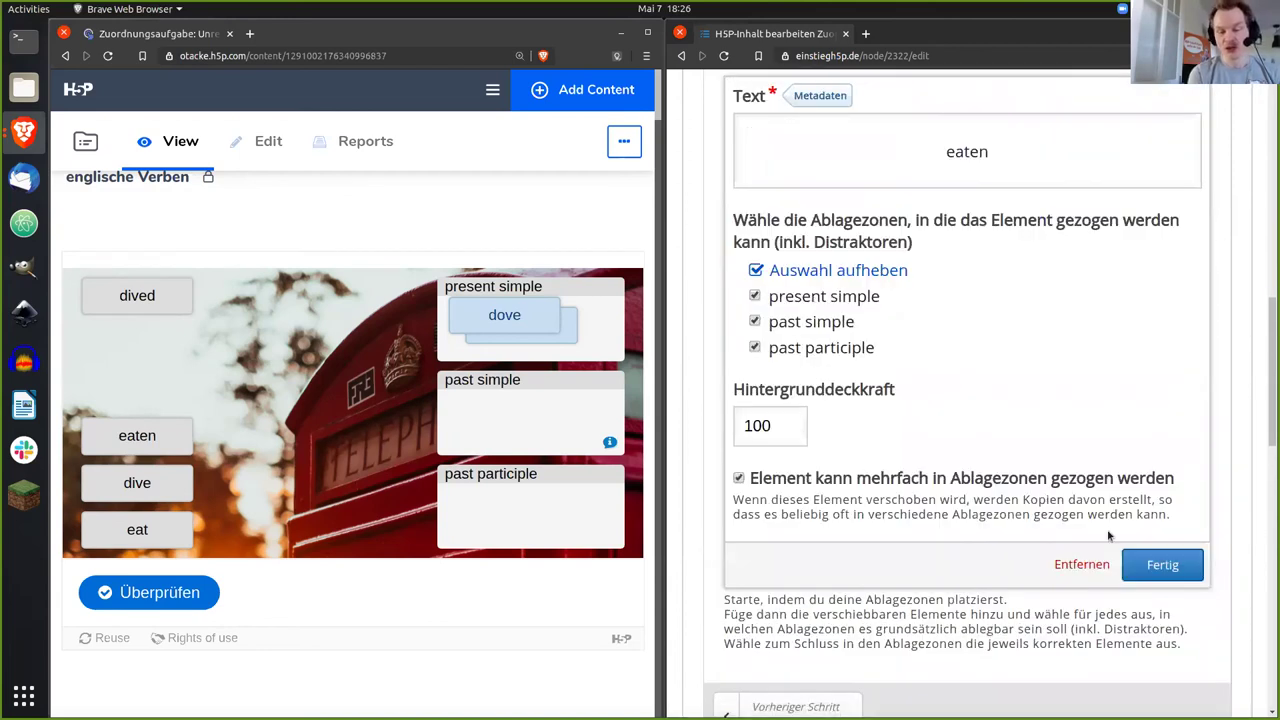
left_click(1160, 566)
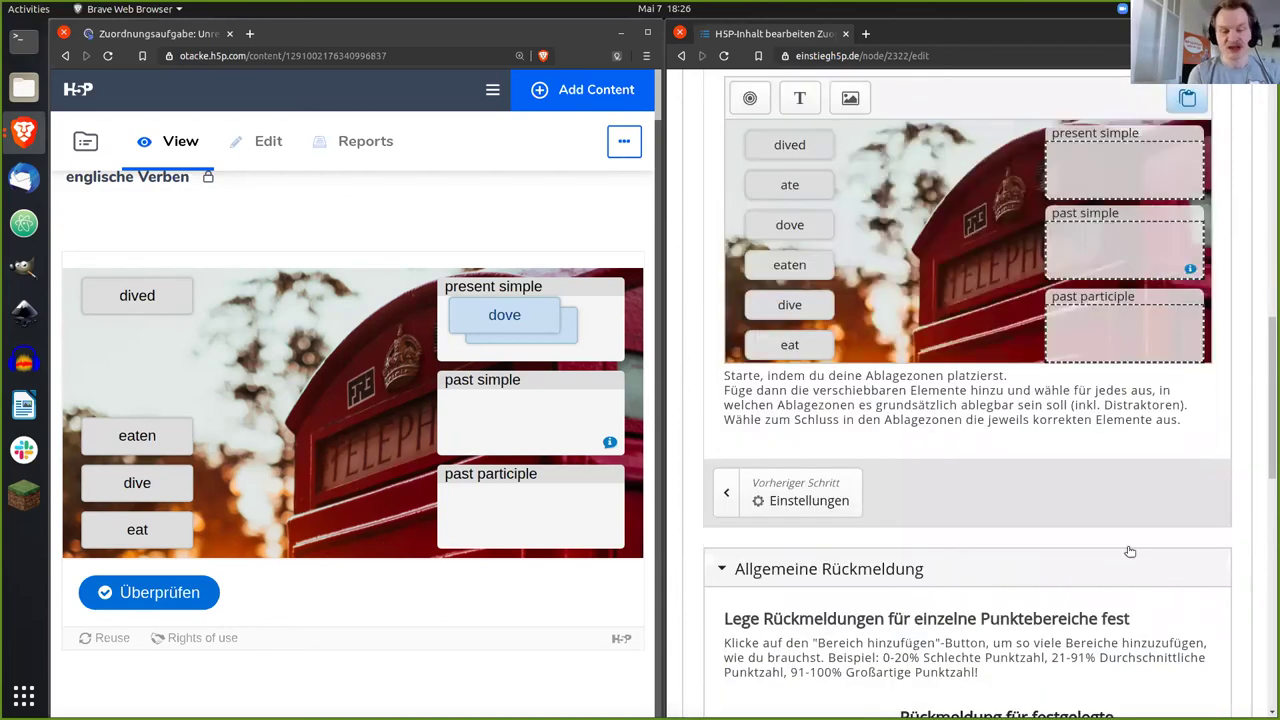
double_click(814, 307)
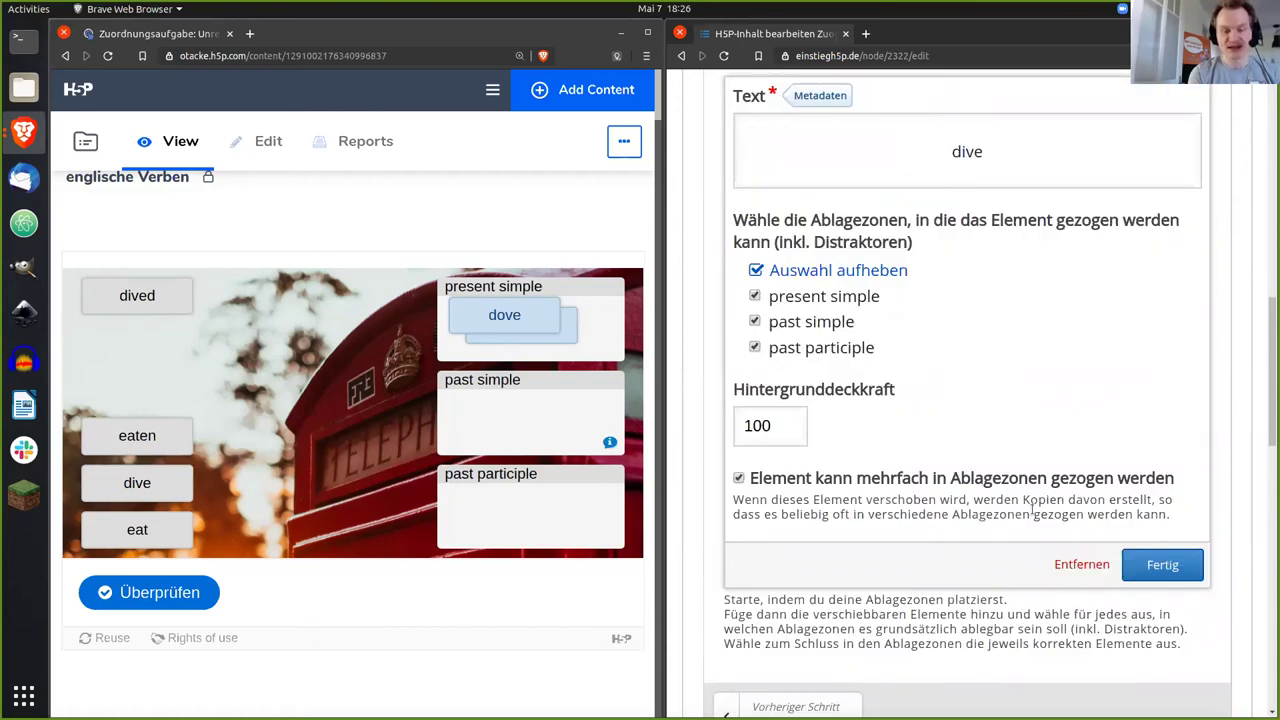
left_click(1160, 565)
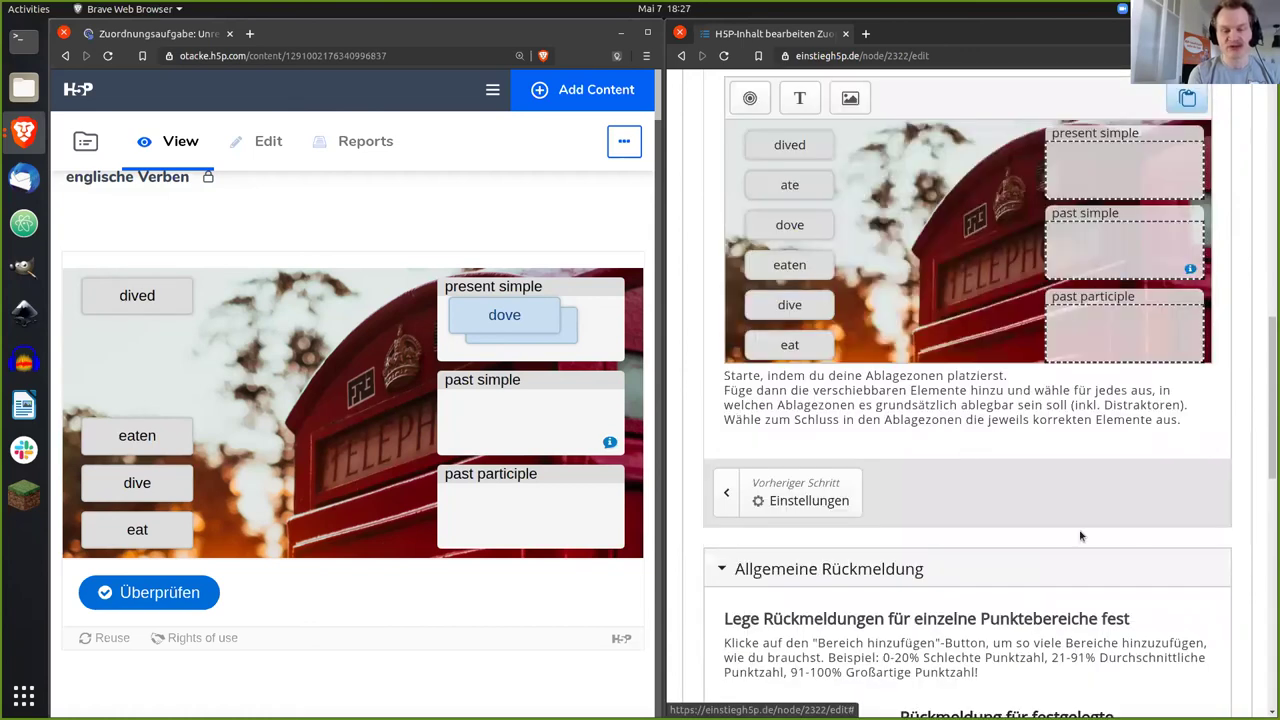
double_click(791, 341)
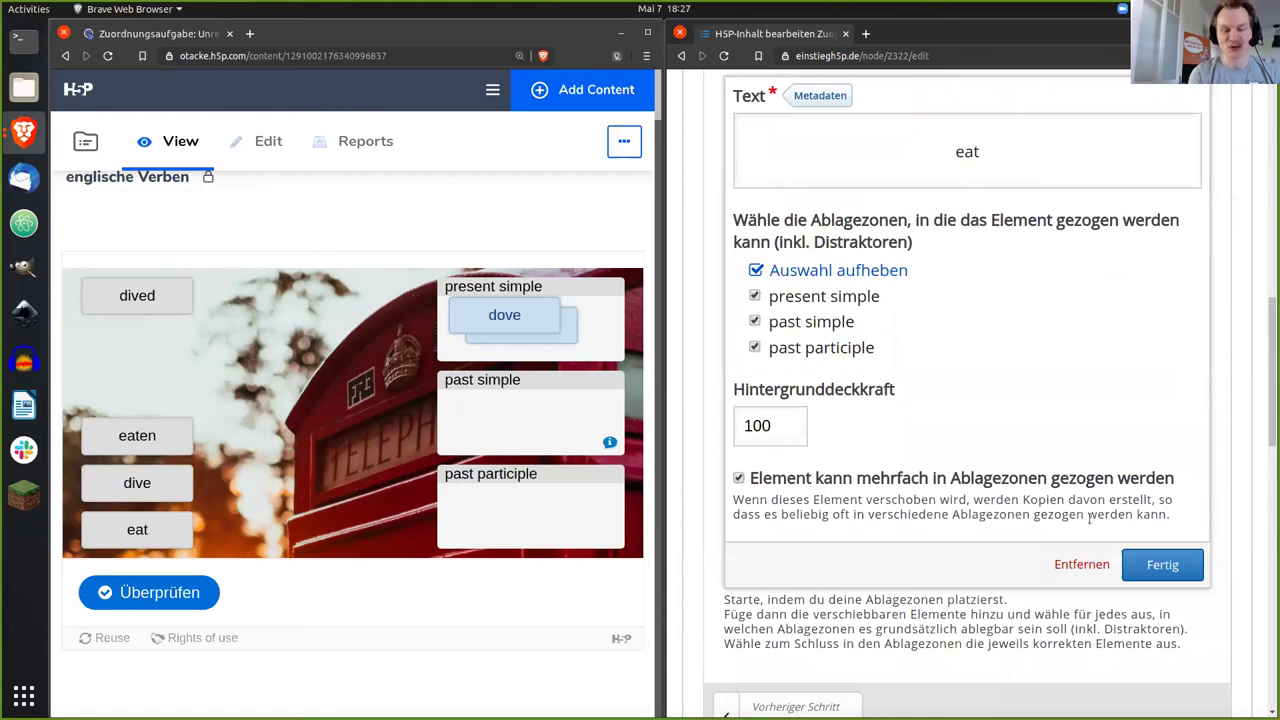
left_click(1160, 563)
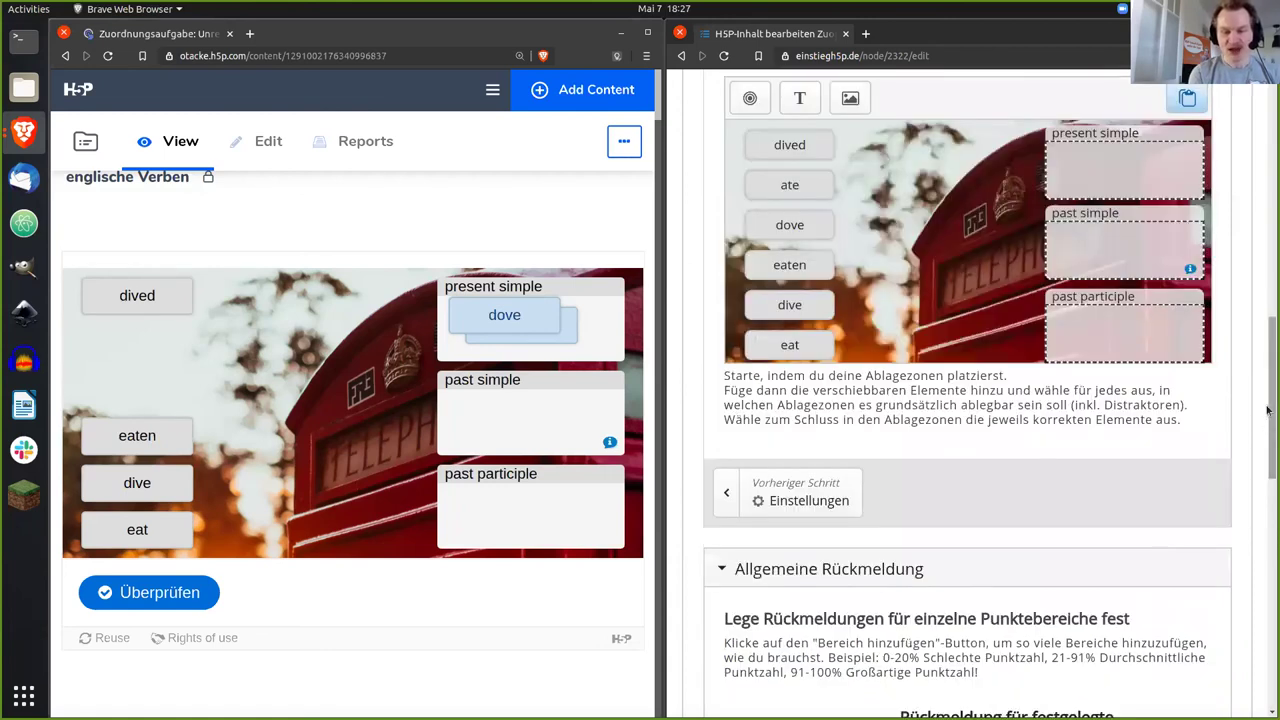
Step: Review the "present simple" drop zone's single-element and auto-align options, comparing with "dove" and "ate" placed side by side in the original task
left_click_drag(1268, 410, 1267, 371)
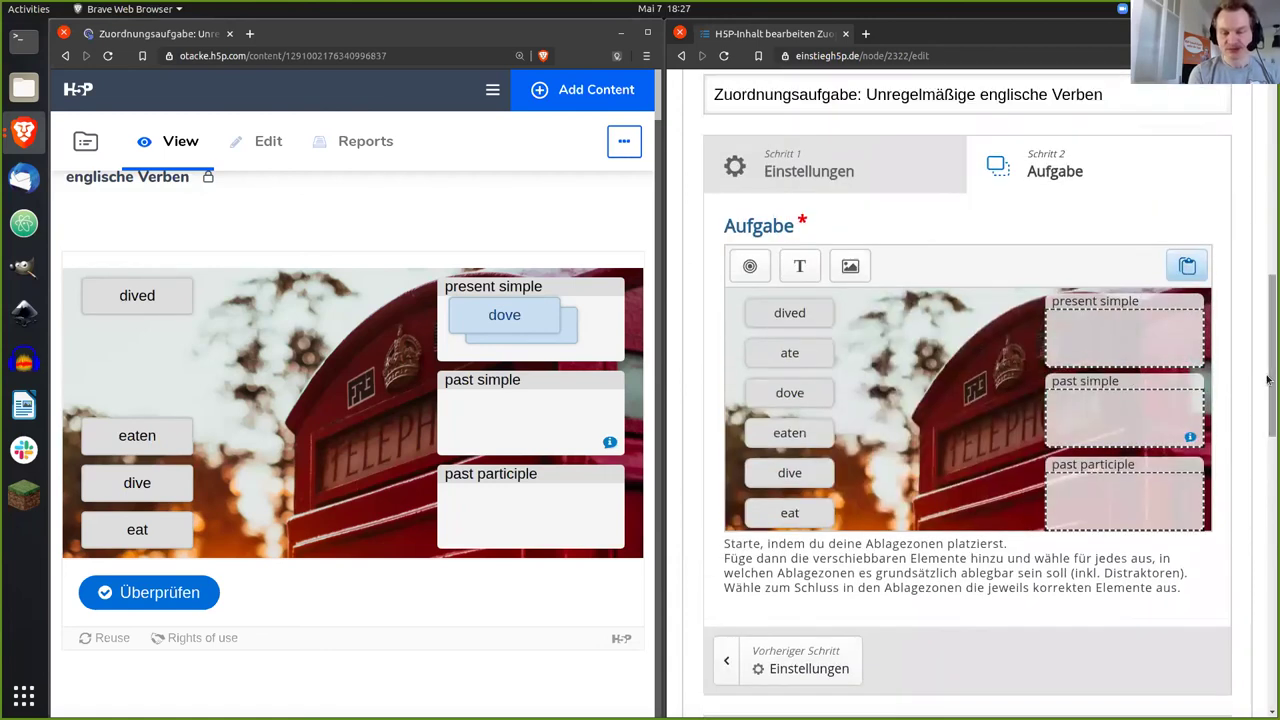
double_click(1081, 343)
left_click_drag(1268, 357, 1265, 428)
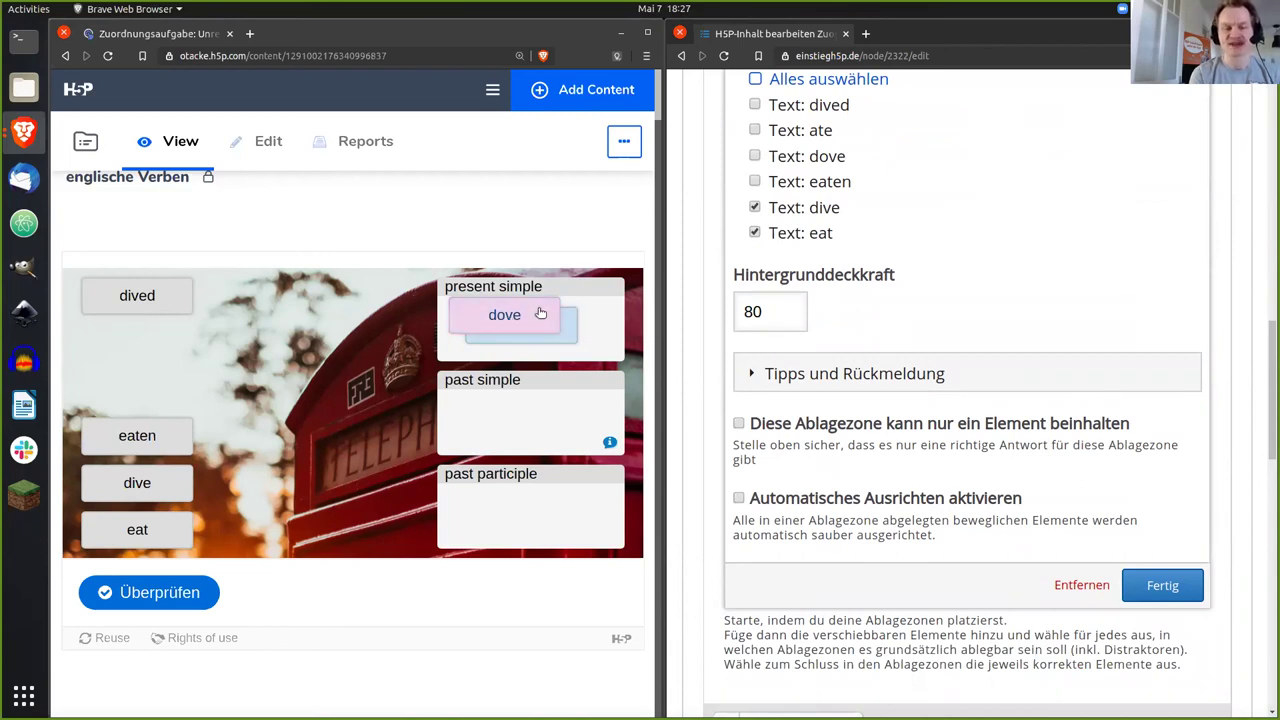
left_click_drag(511, 320, 634, 327)
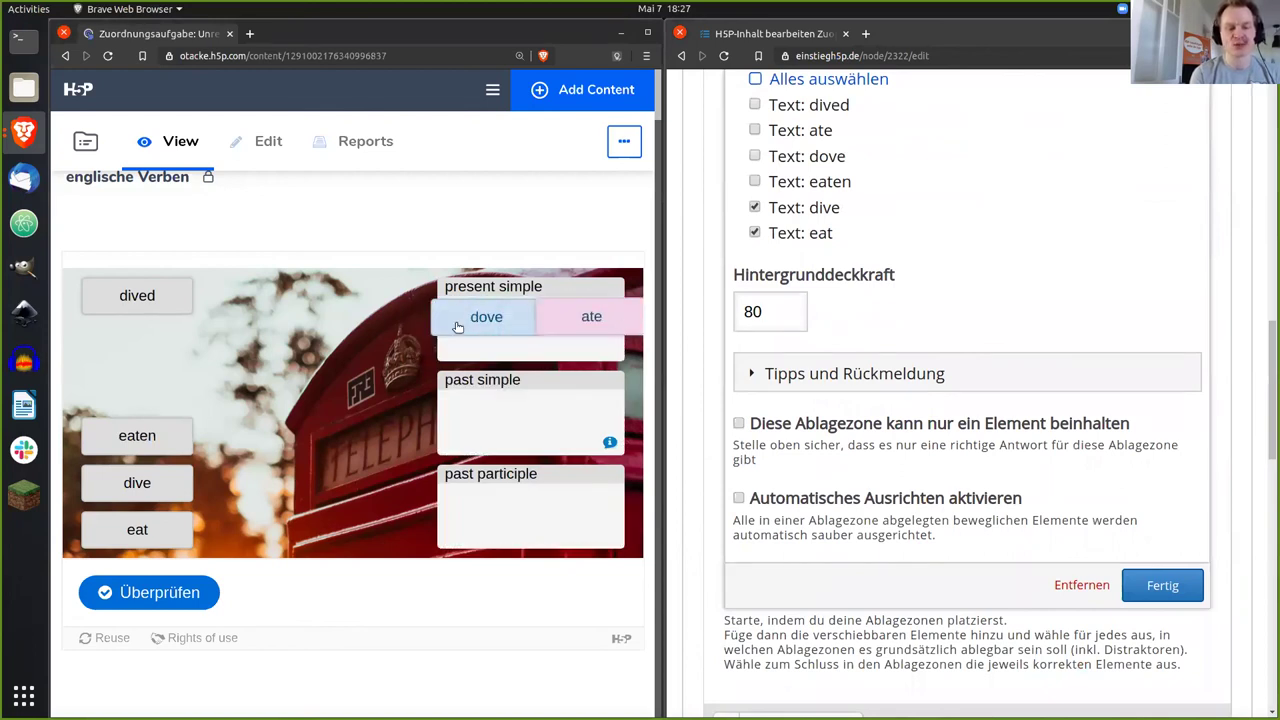
left_click_drag(163, 303, 239, 344)
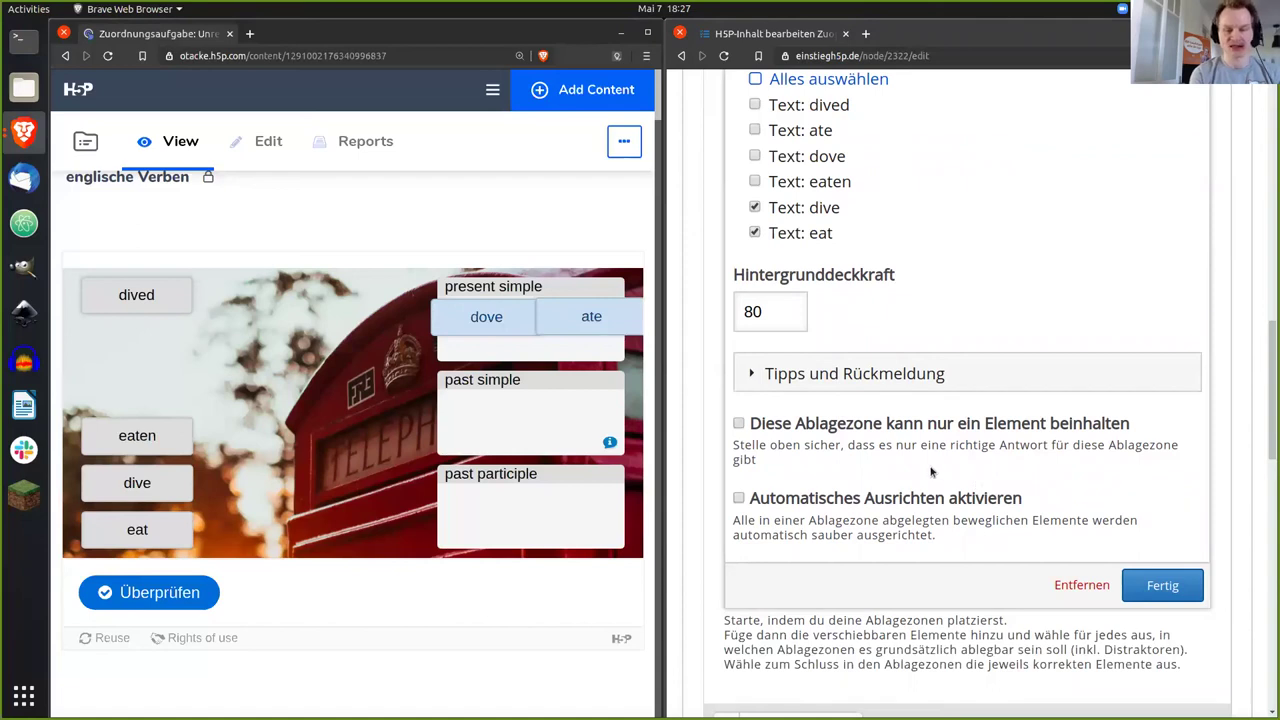
left_click(1160, 586)
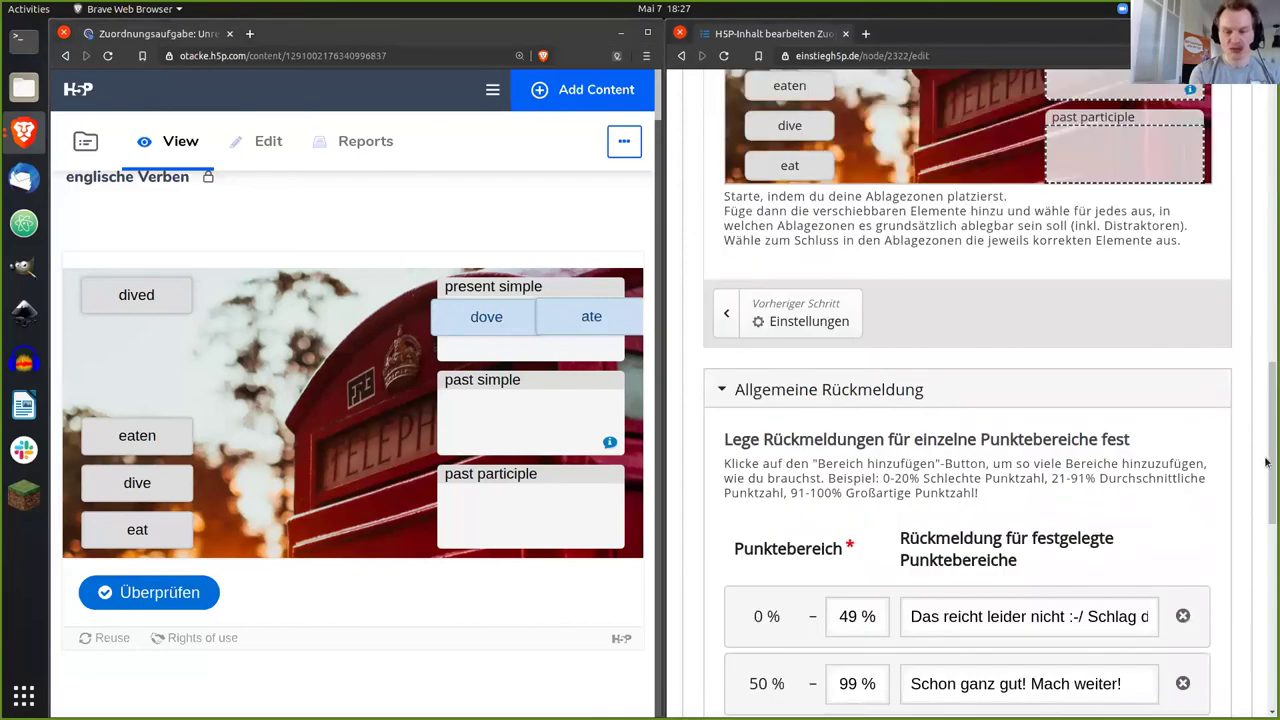
Step: Save the Drag and Drop content with its reusable draggable elements
scroll(1031, 491, "down", 4)
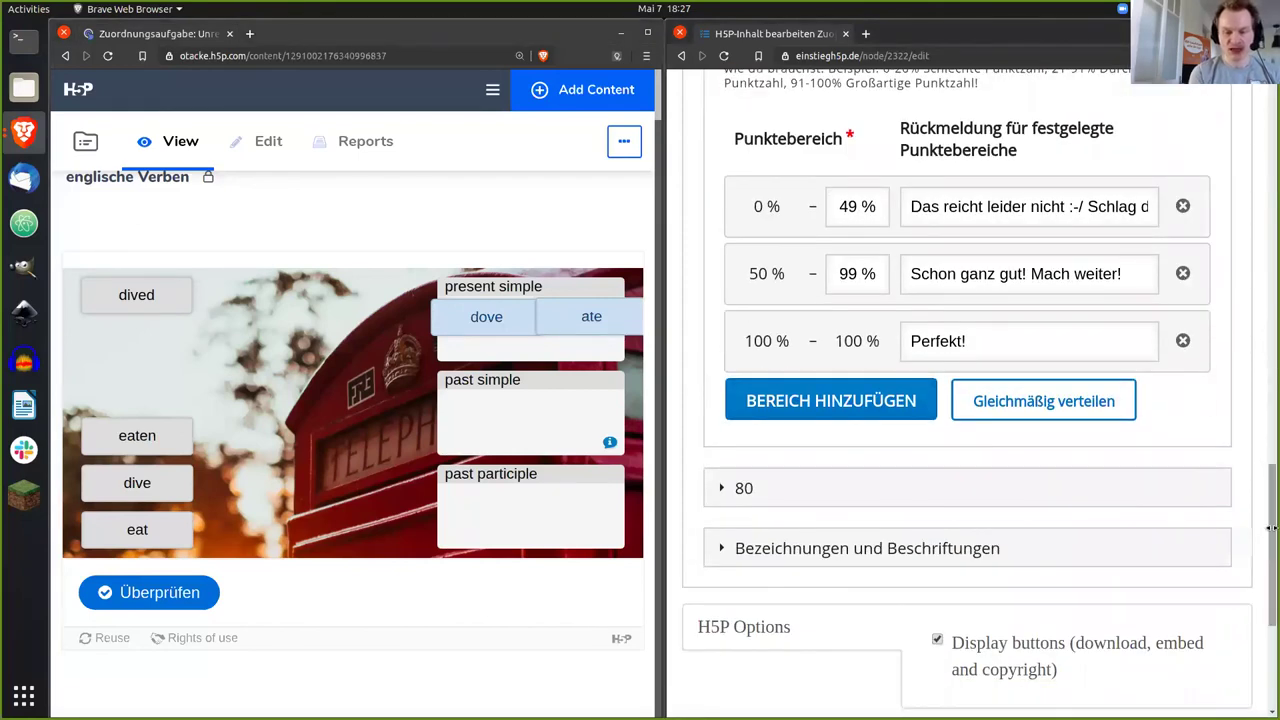
scroll(990, 526, "down", 3)
left_click(747, 459)
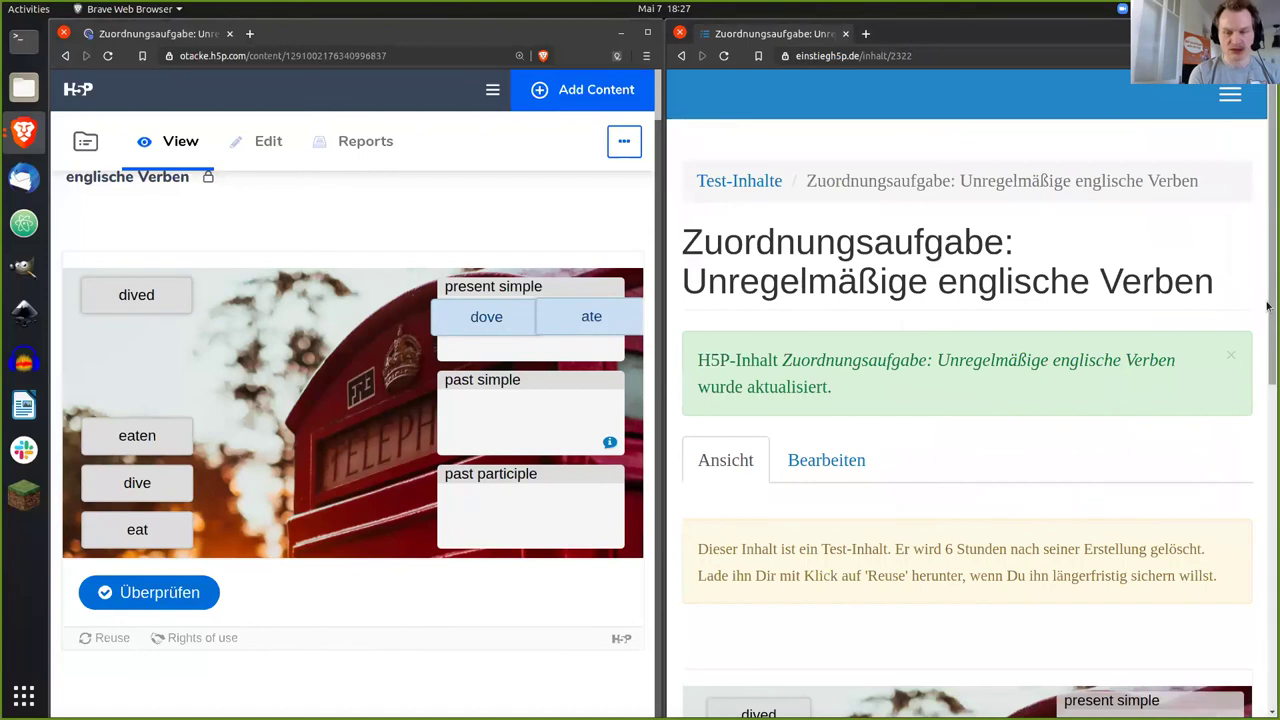
Step: Test element reuse by placing "dived" in "present simple", moving it to "past simple", and placing another copy in "past participle"
scroll(1267, 306, "down", 3)
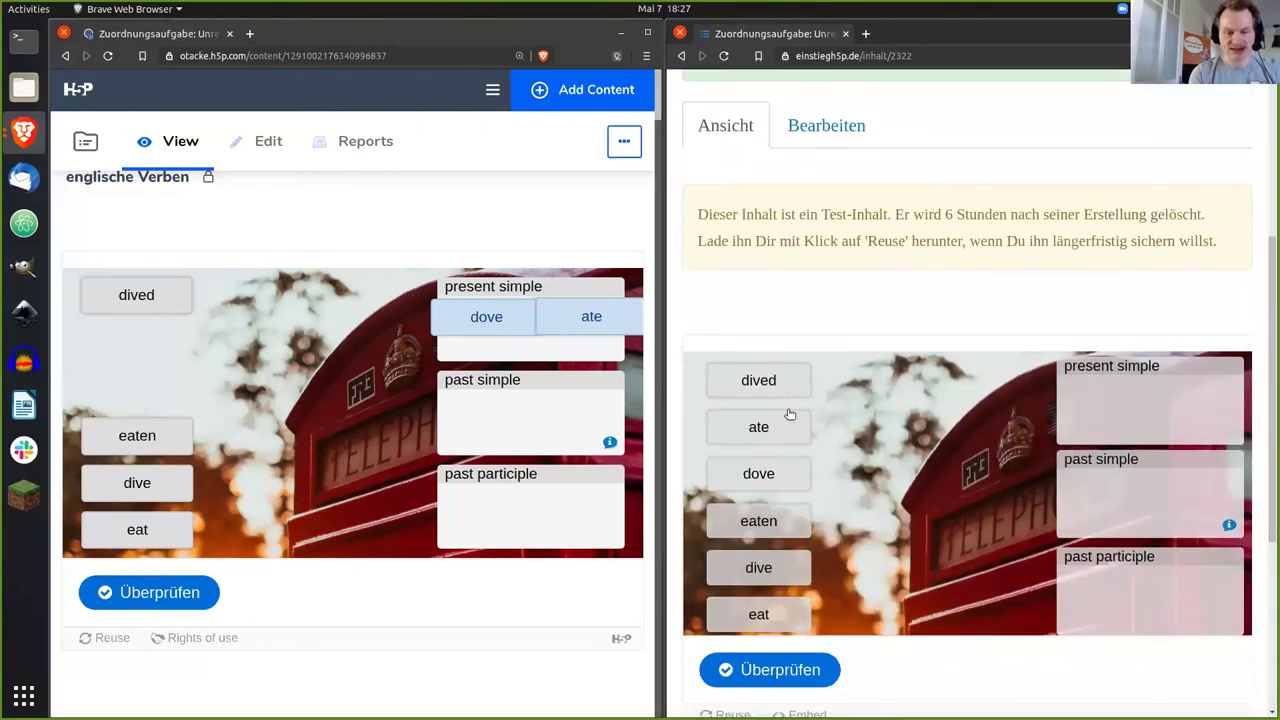
left_click_drag(773, 379, 1126, 405)
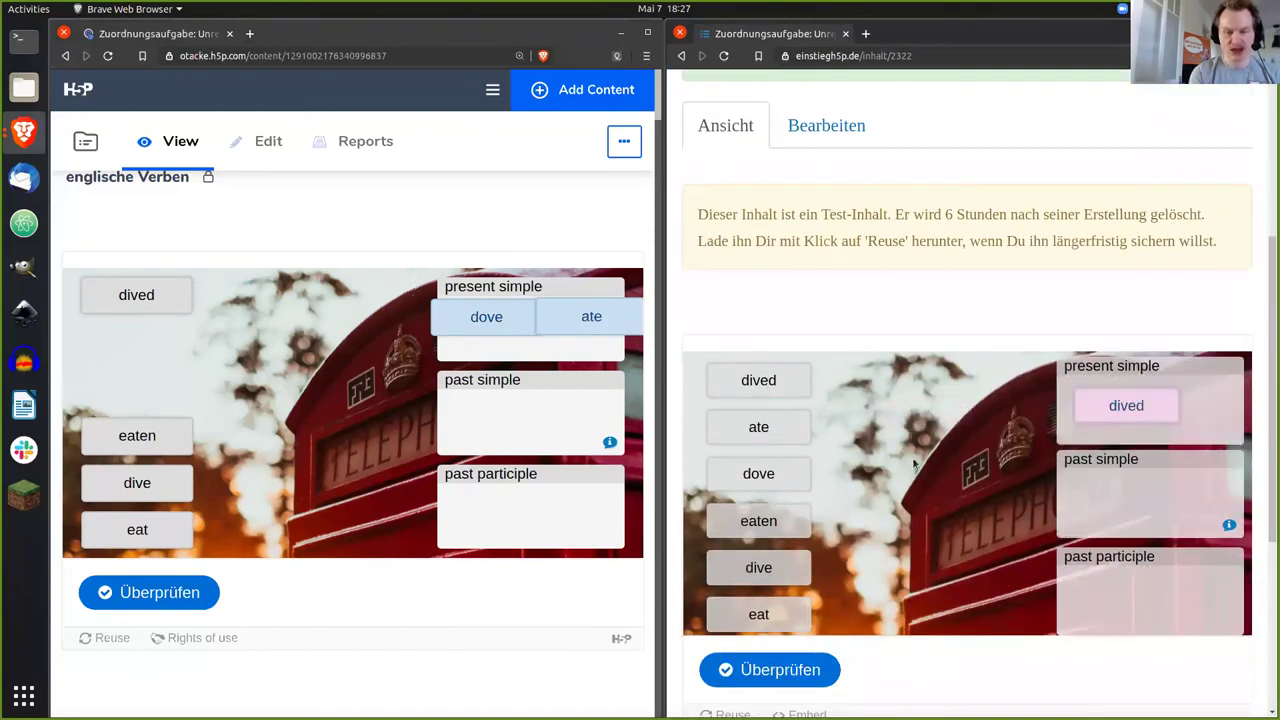
left_click_drag(786, 391, 1155, 598)
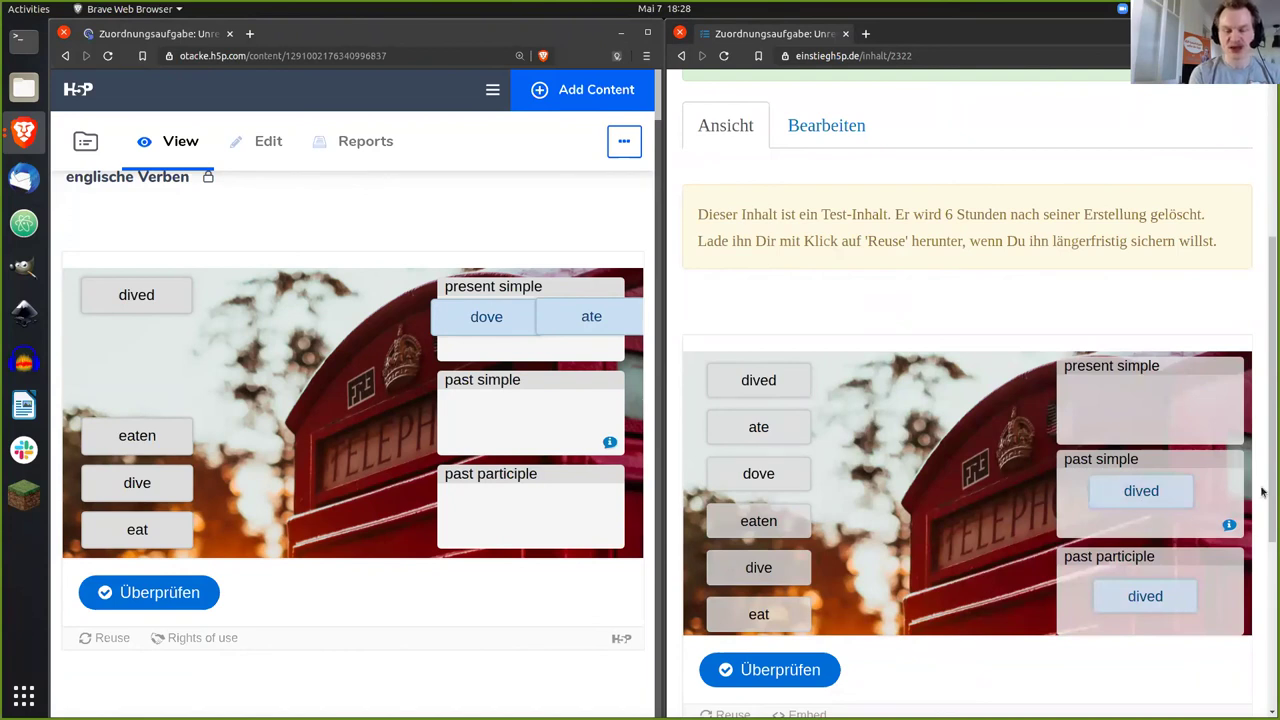
left_click_drag(1268, 446, 1267, 458)
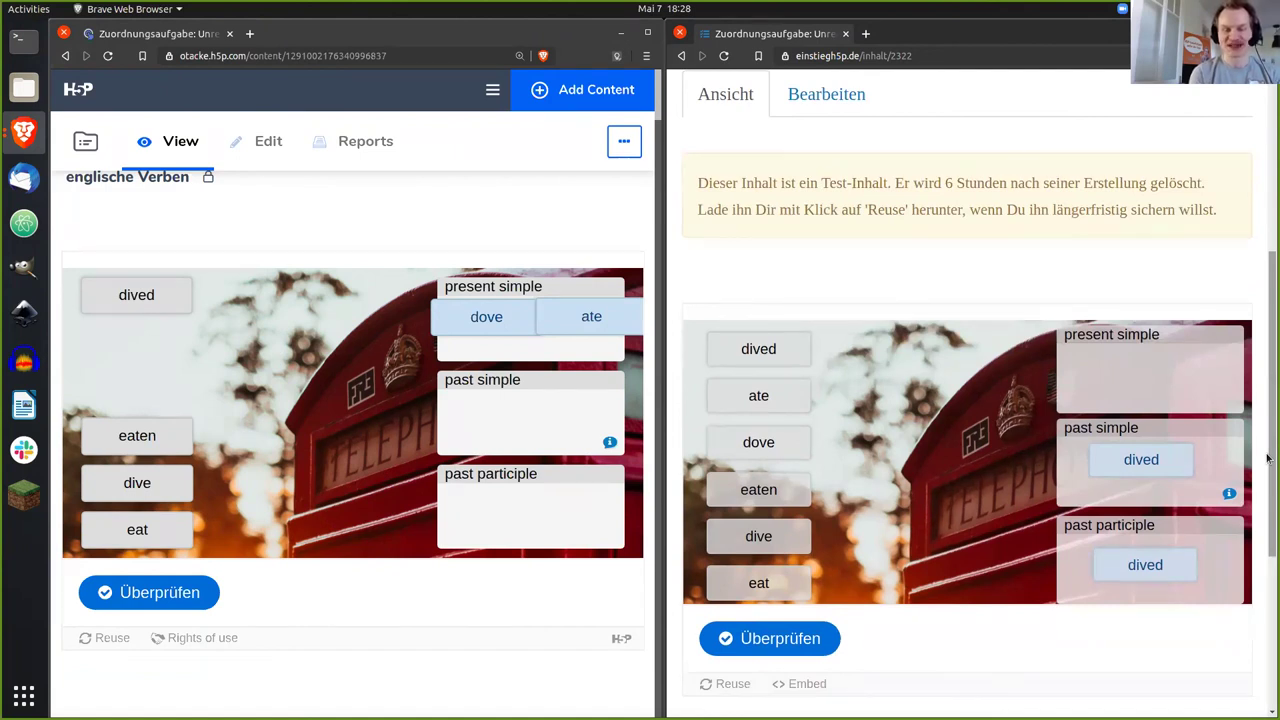
scroll(1267, 456, "up", 1)
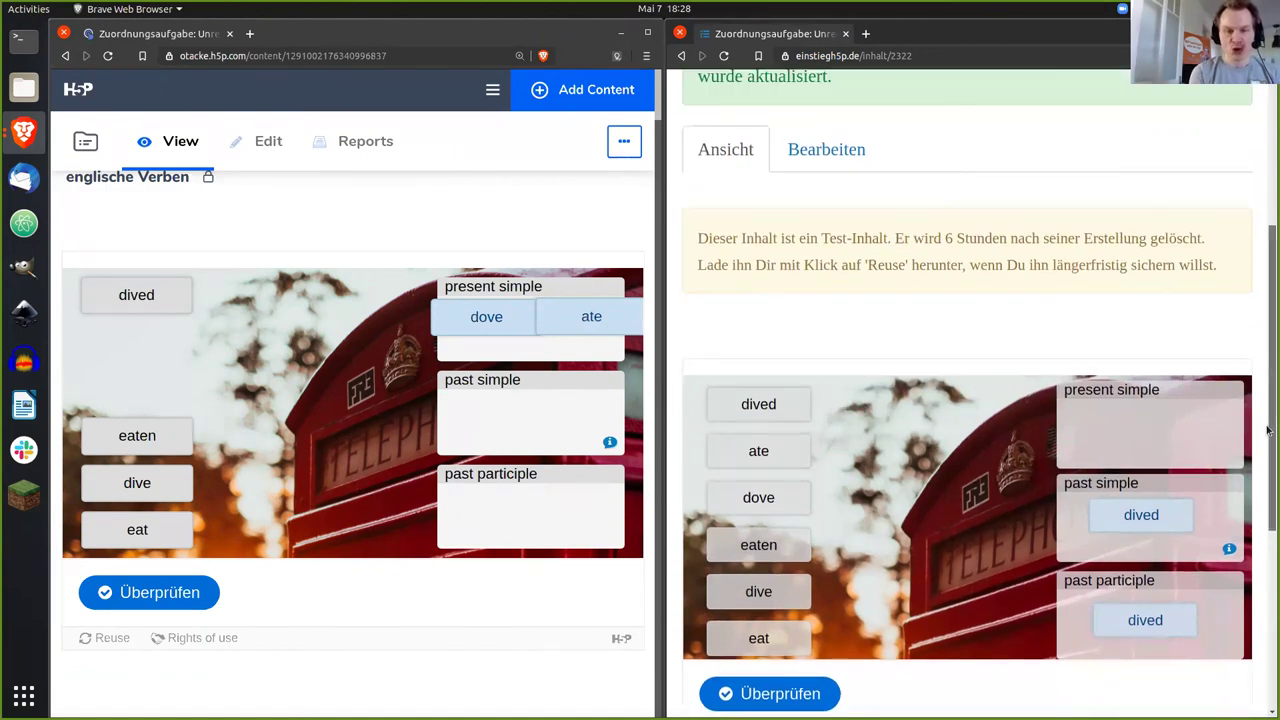
Step: Reopen the task for editing and examine its behaviour settings for retry, scoring, penalty points, opacity, drop zone highlighting, alignment spacing, fullscreen and title
left_click(807, 149)
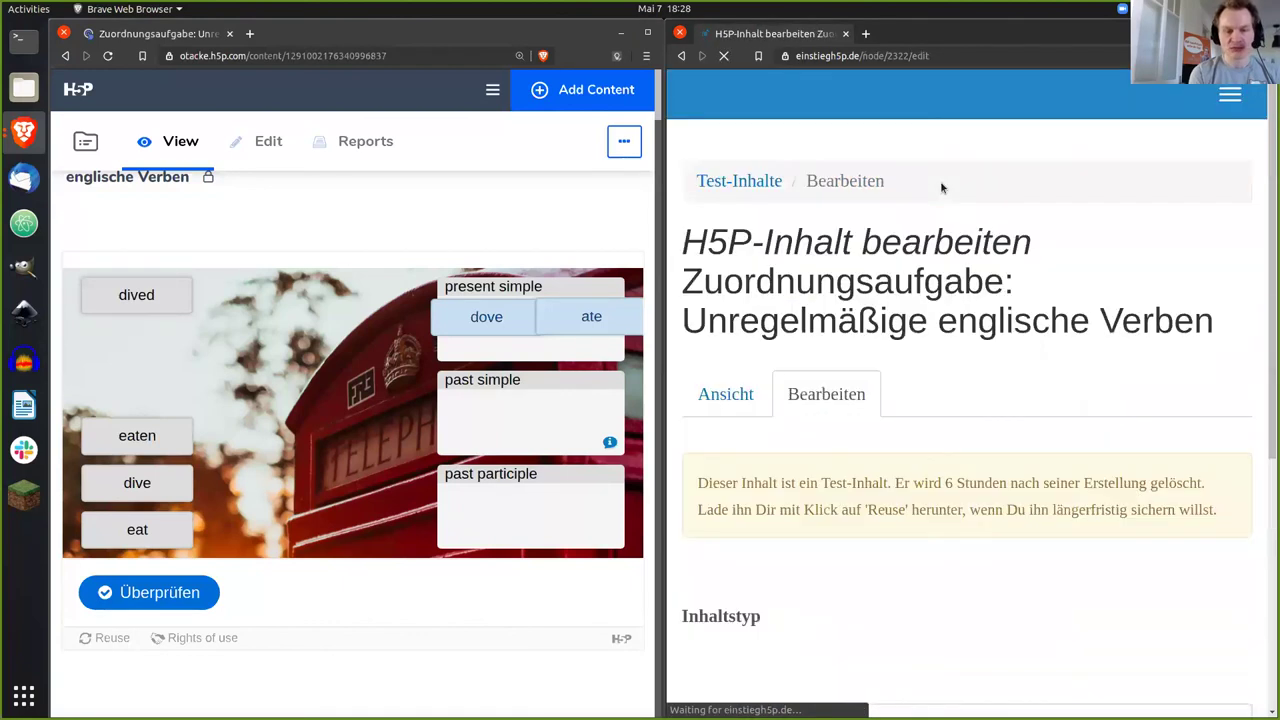
left_click_drag(1267, 250, 1263, 564)
scroll(1263, 564, "down", 4)
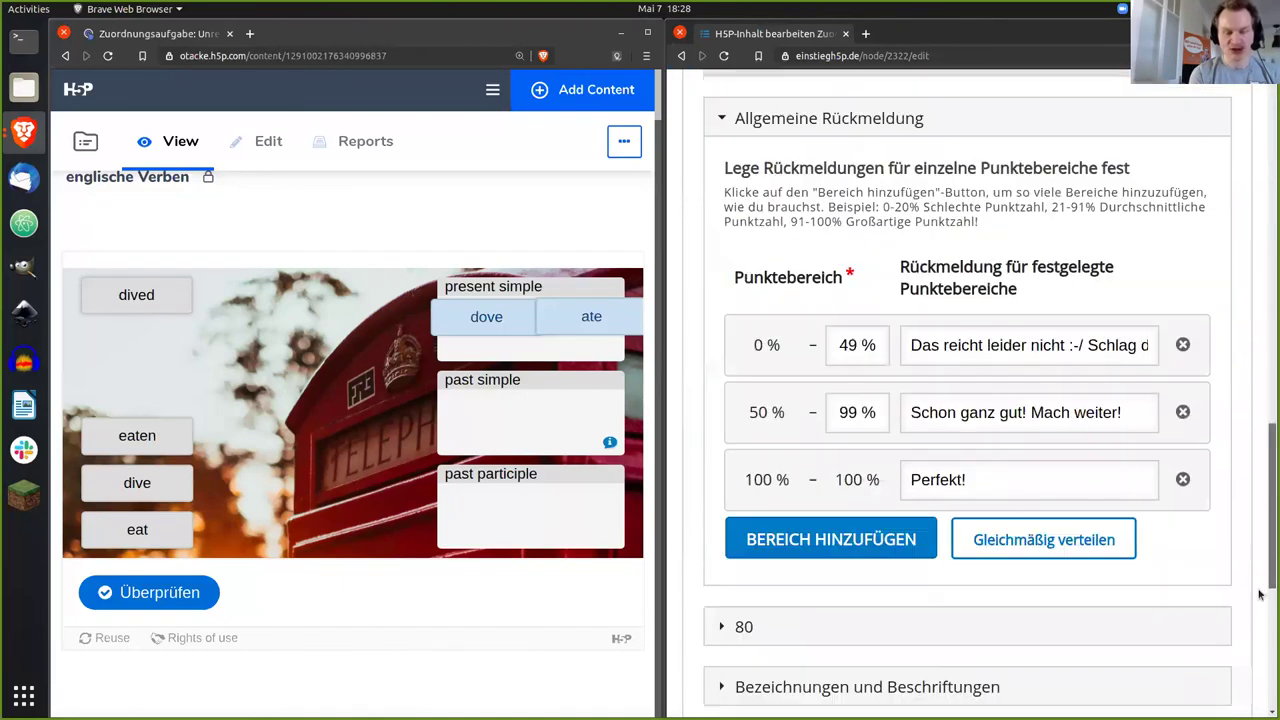
scroll(774, 315, "down", 3)
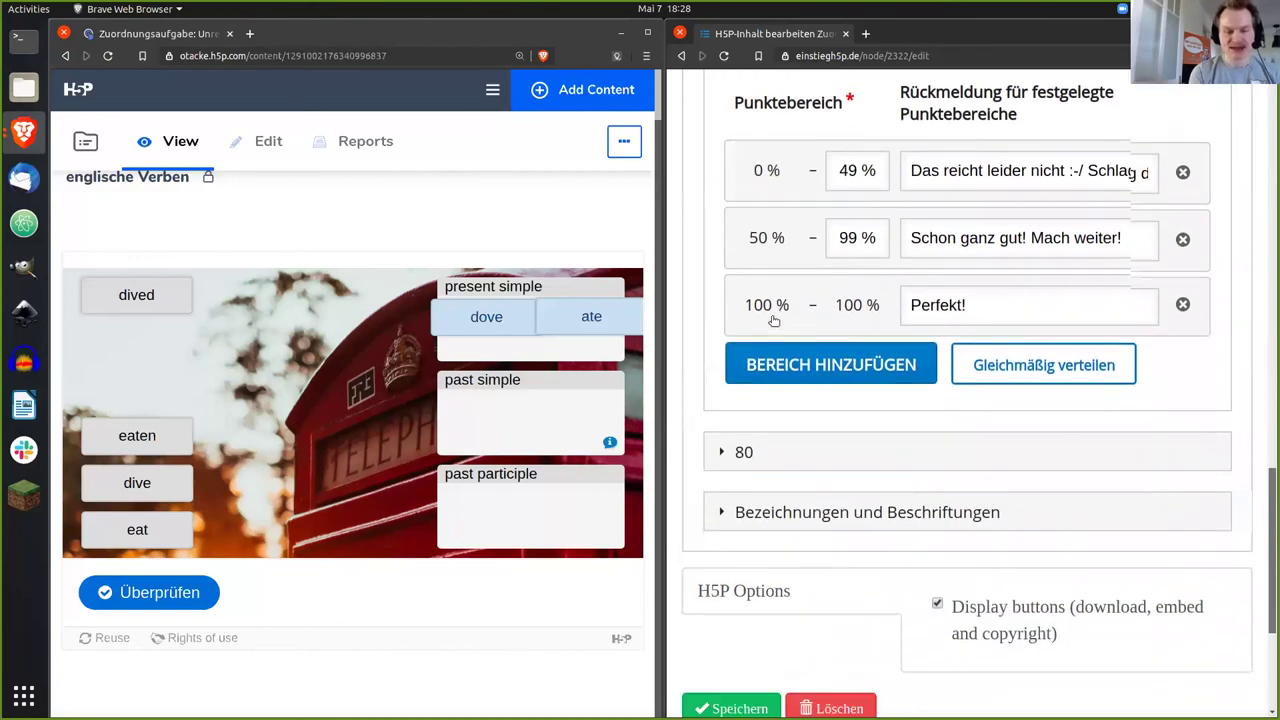
left_click(746, 271)
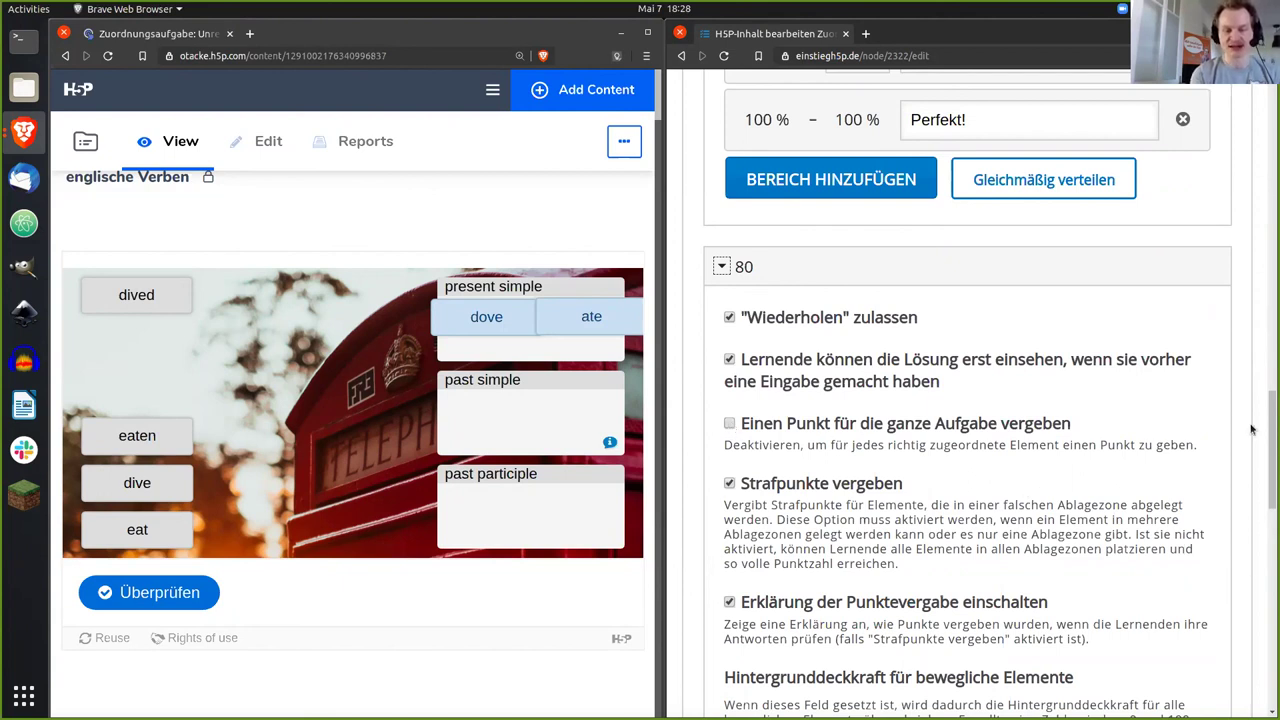
left_click_drag(1267, 429, 1267, 455)
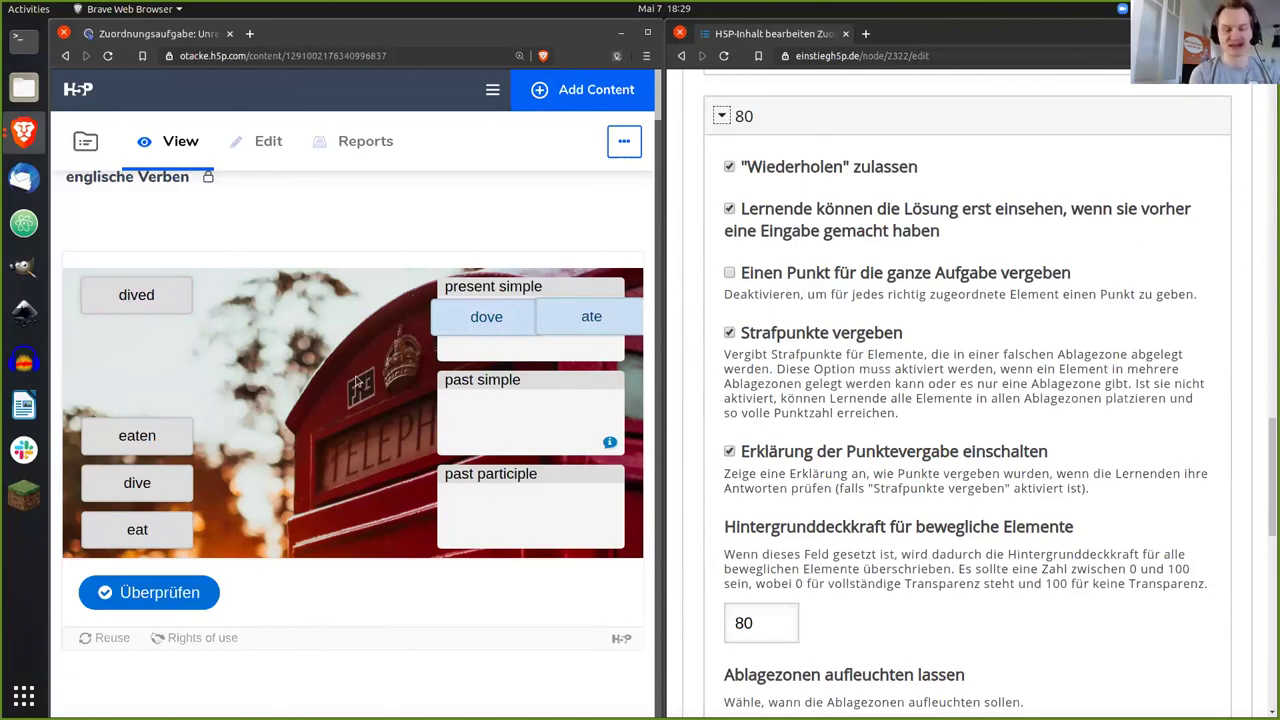
left_click(730, 452)
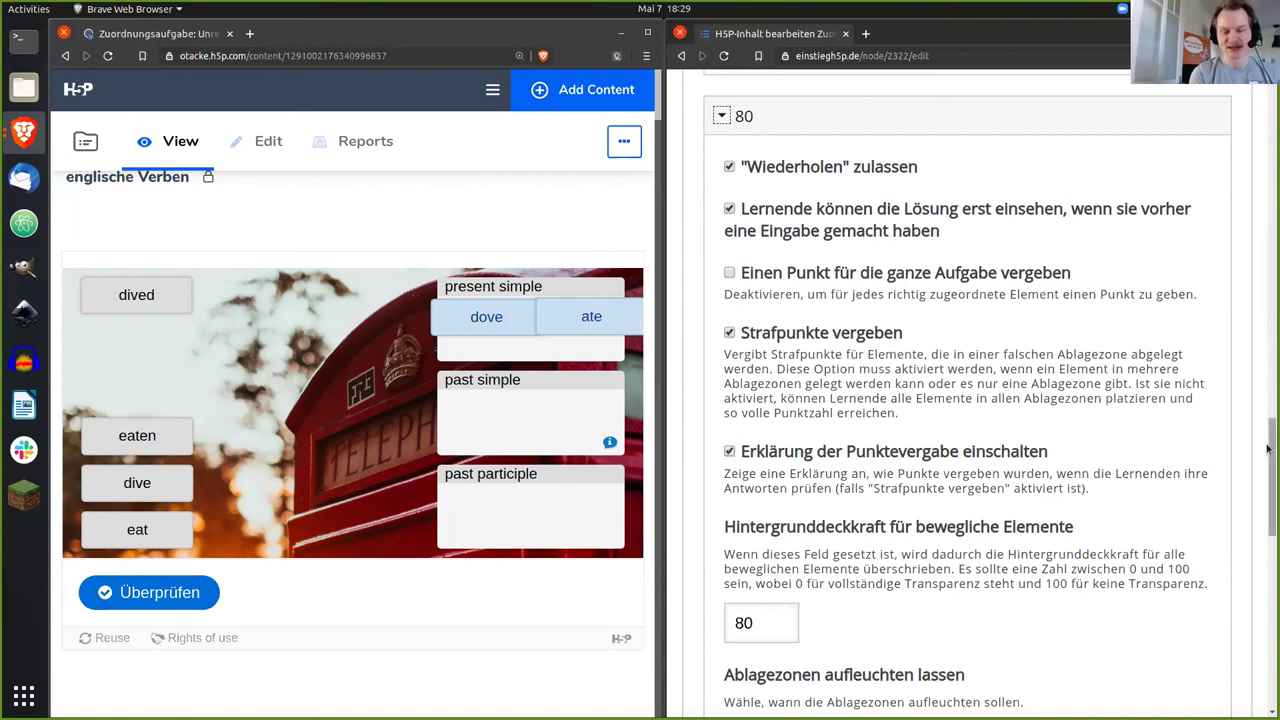
scroll(1043, 459, "down", 6)
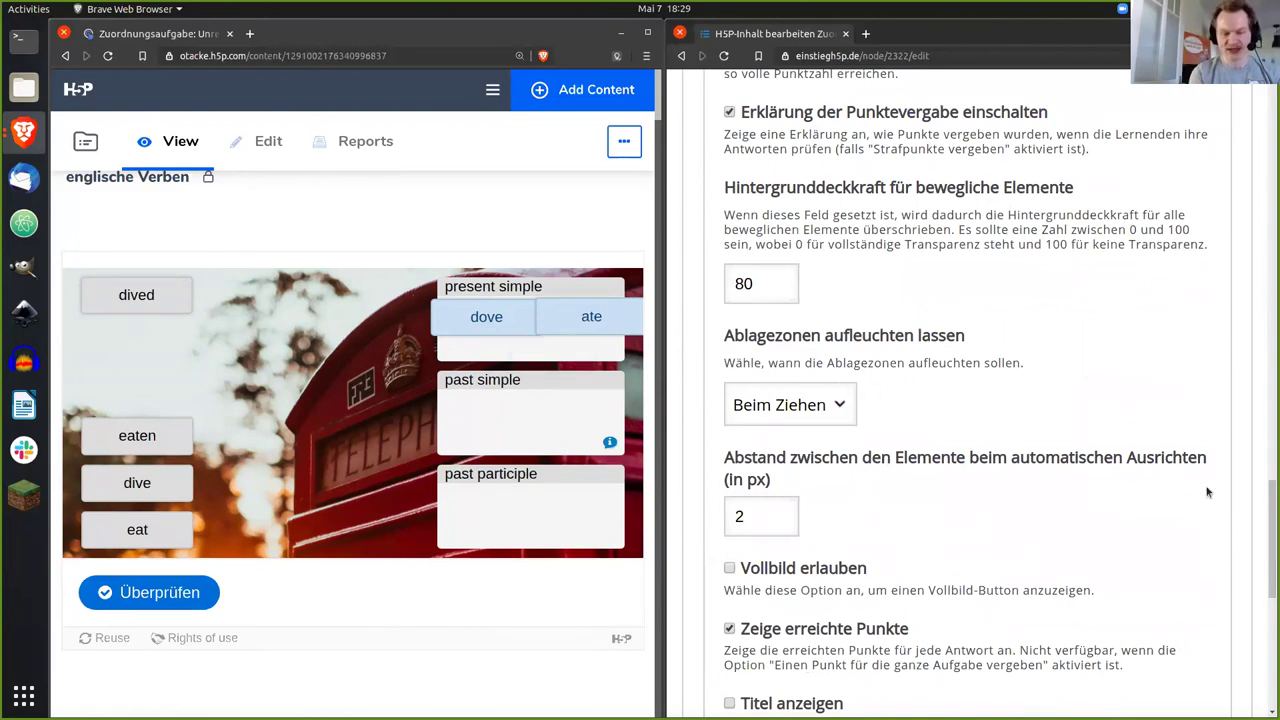
left_click_drag(1267, 510, 1267, 540)
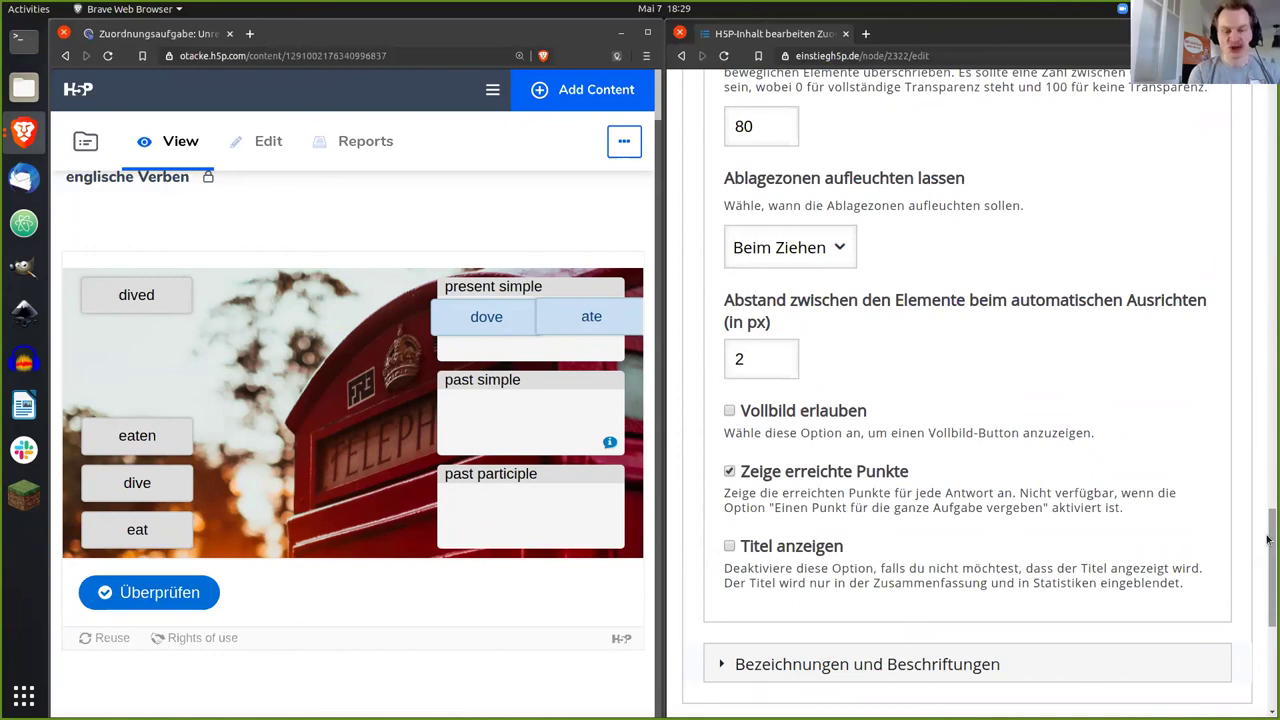
left_click_drag(1267, 540, 1235, 65)
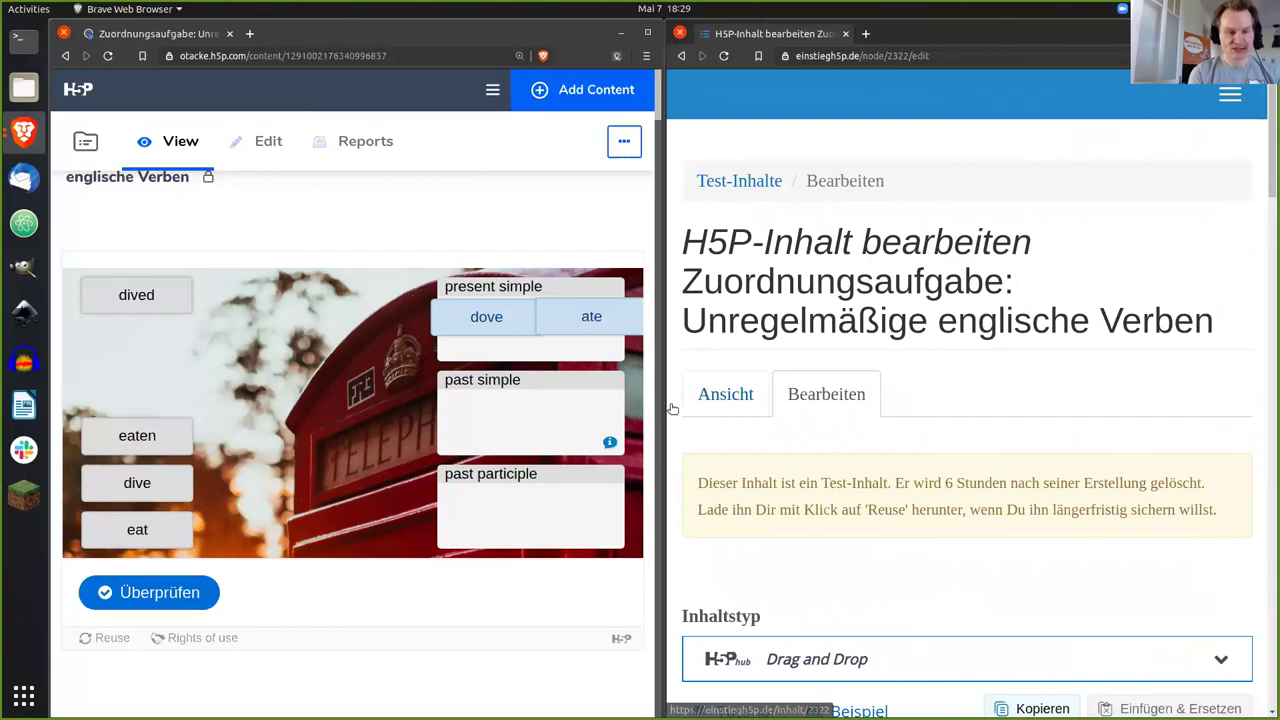